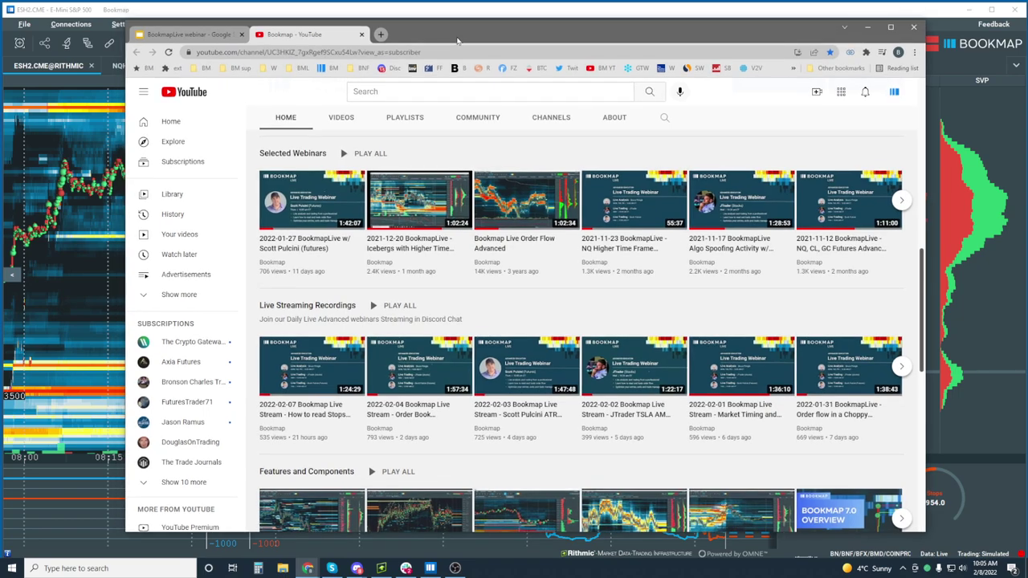
Switch to Bookmap and narrow the ESH2 heatmap's time range to roughly 09:20 through 10:05.
drag(463, 46, 465, 45)
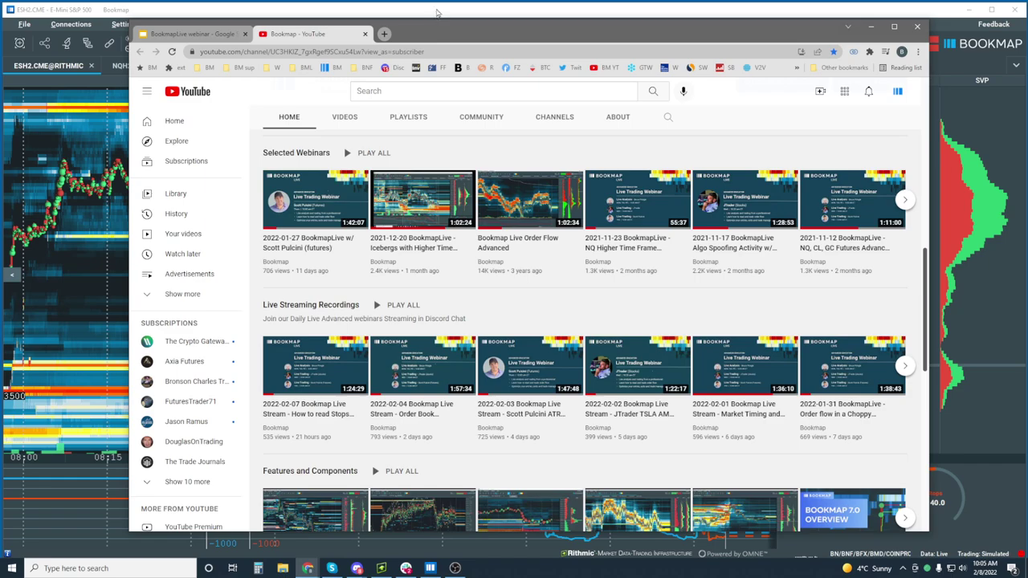
click(440, 10)
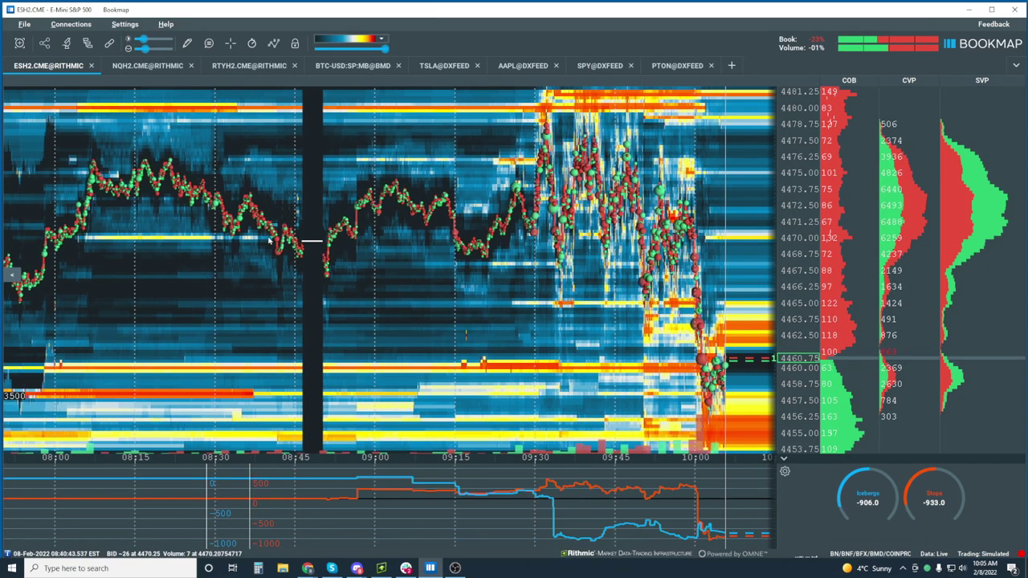
scroll(623, 279, up, 5)
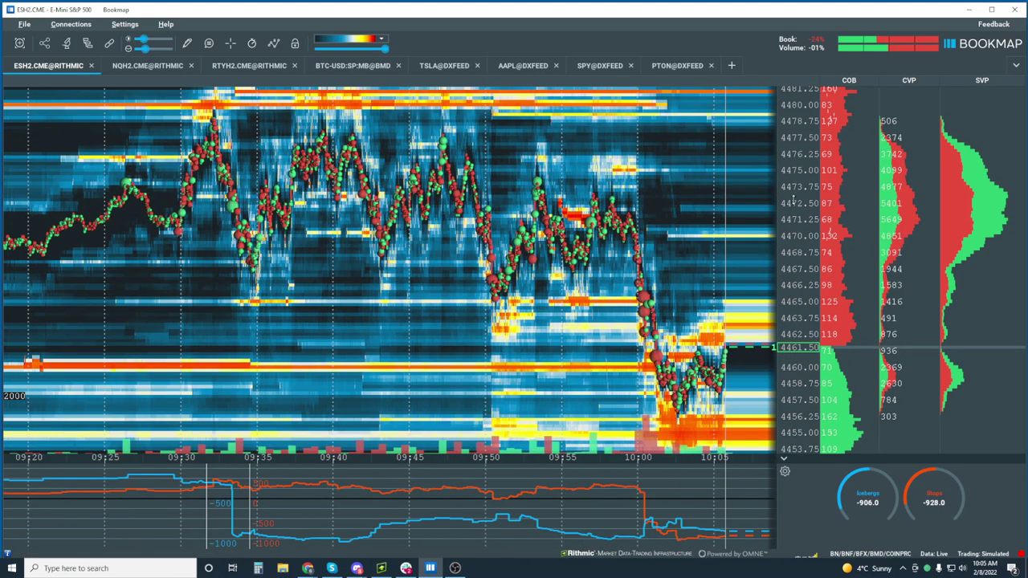
scroll(656, 297, down, 2)
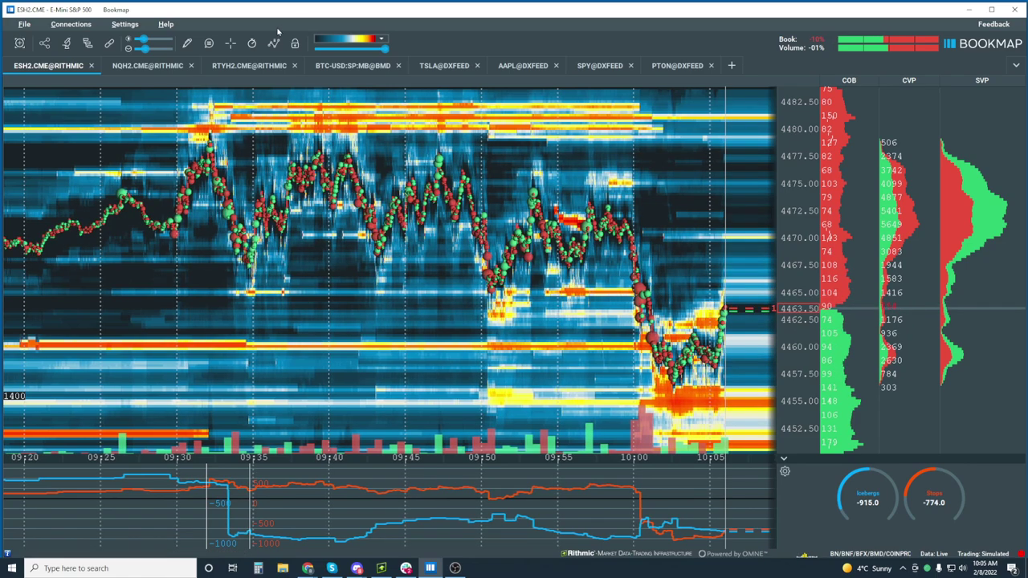
Turn on the crosshair and draw rectangles around the 09:30–10:00 trading range and the price drop after 10:00.
click(230, 42)
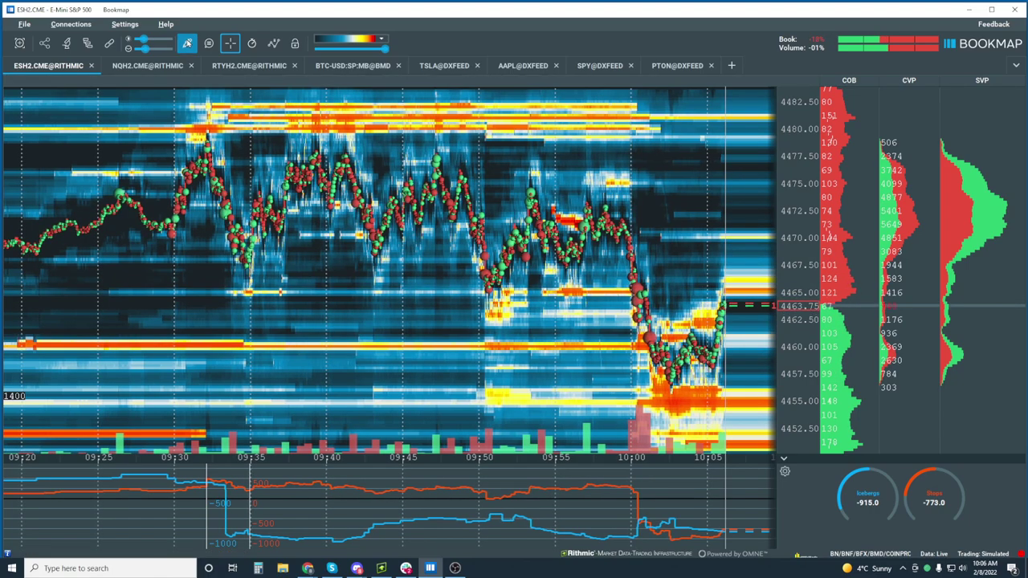
click(187, 43)
click(217, 191)
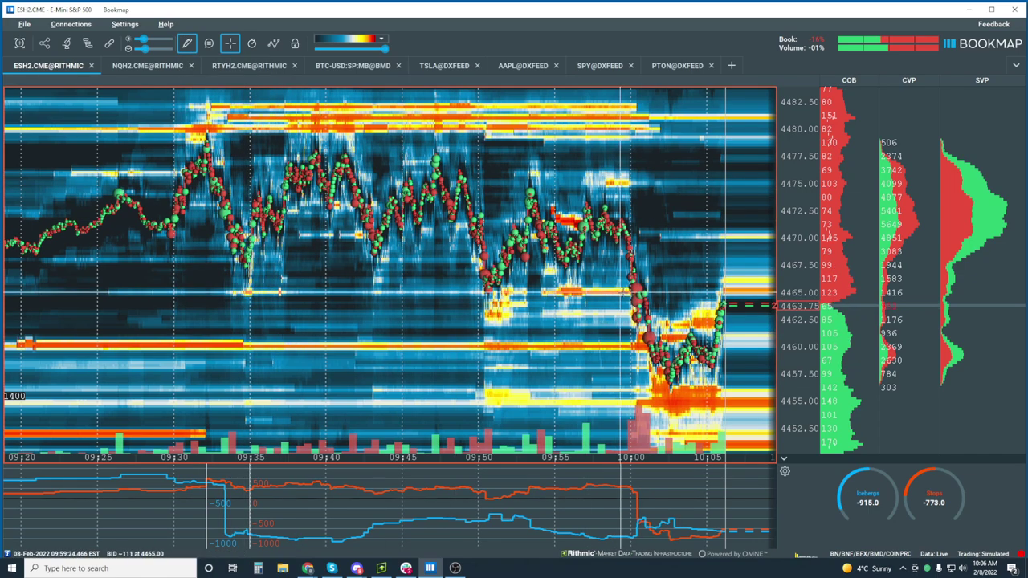
drag(633, 287, 175, 145)
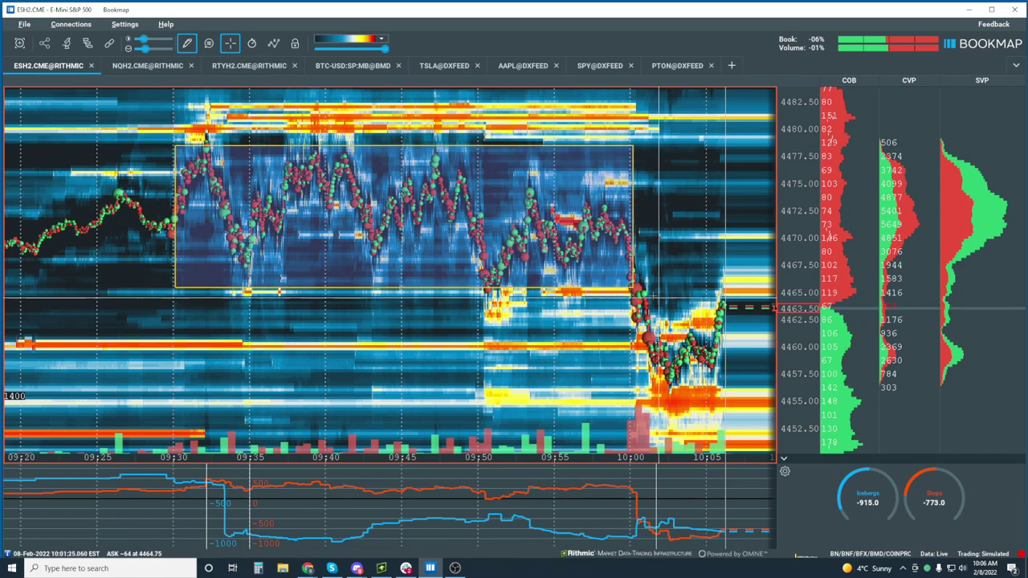
drag(633, 291, 724, 383)
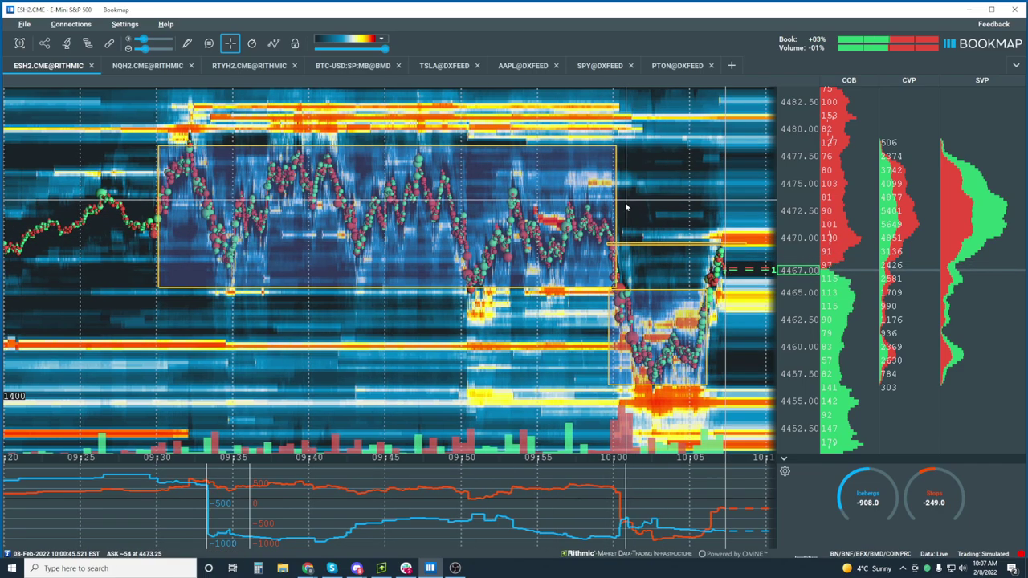
Switch to Rithmic Trader Pro, inspect the latest daily candles and set the daily chart to 1 Year Lookback.
click(382, 567)
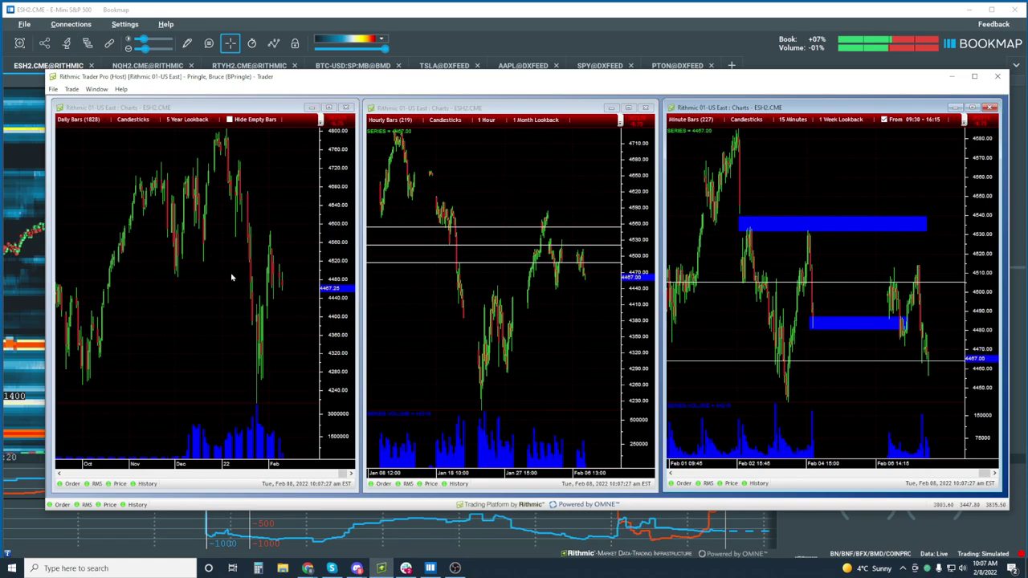
click(292, 300)
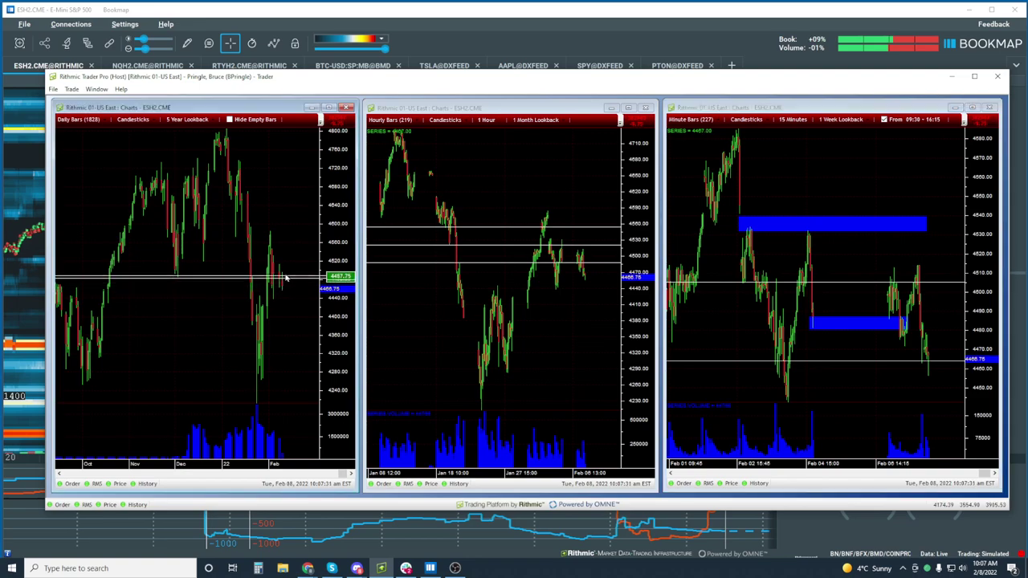
drag(267, 287, 293, 308)
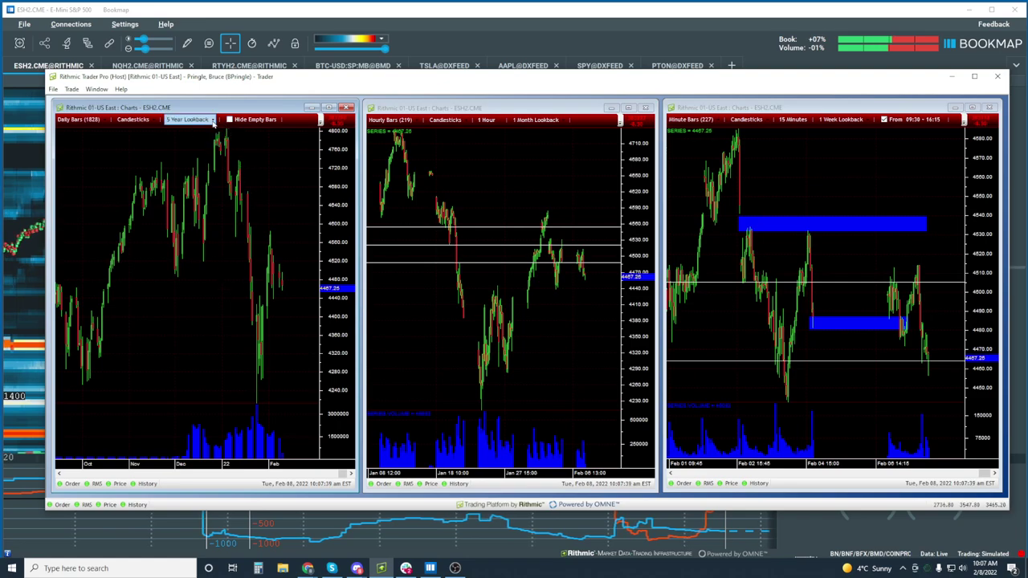
click(211, 121)
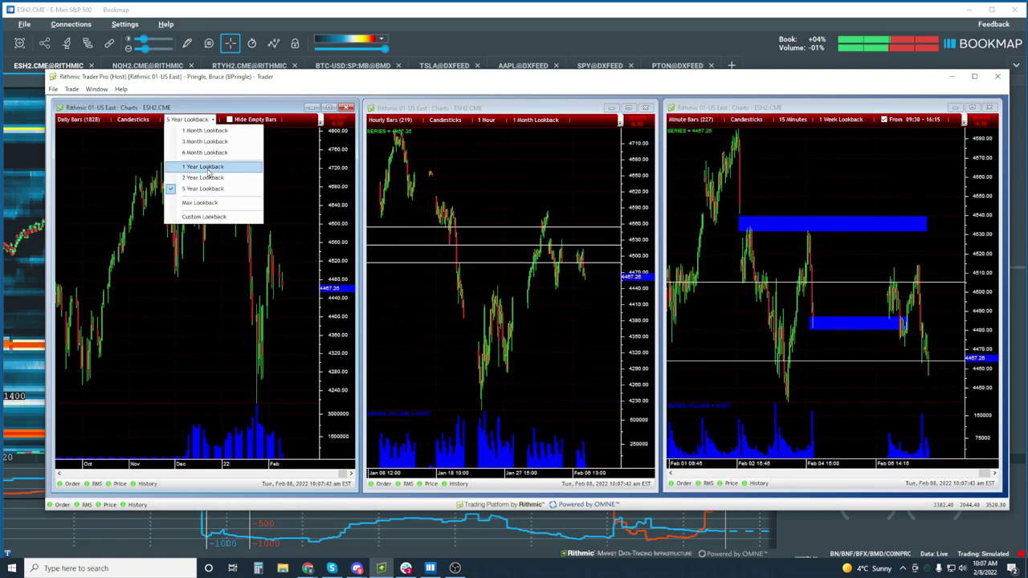
click(208, 167)
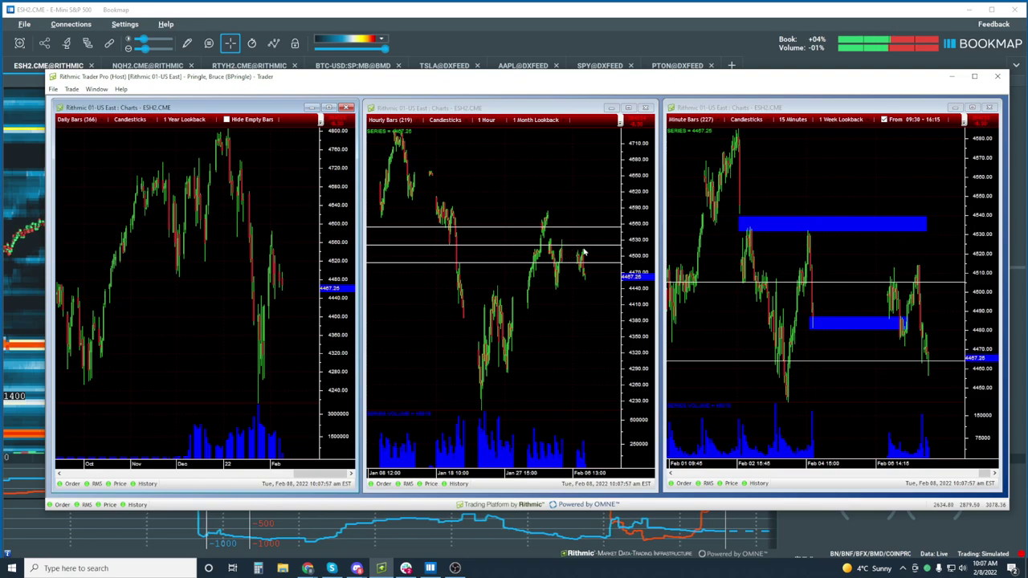
Add a horizontal line at 4443 to the hourly chart, at the late-January swing high.
click(513, 293)
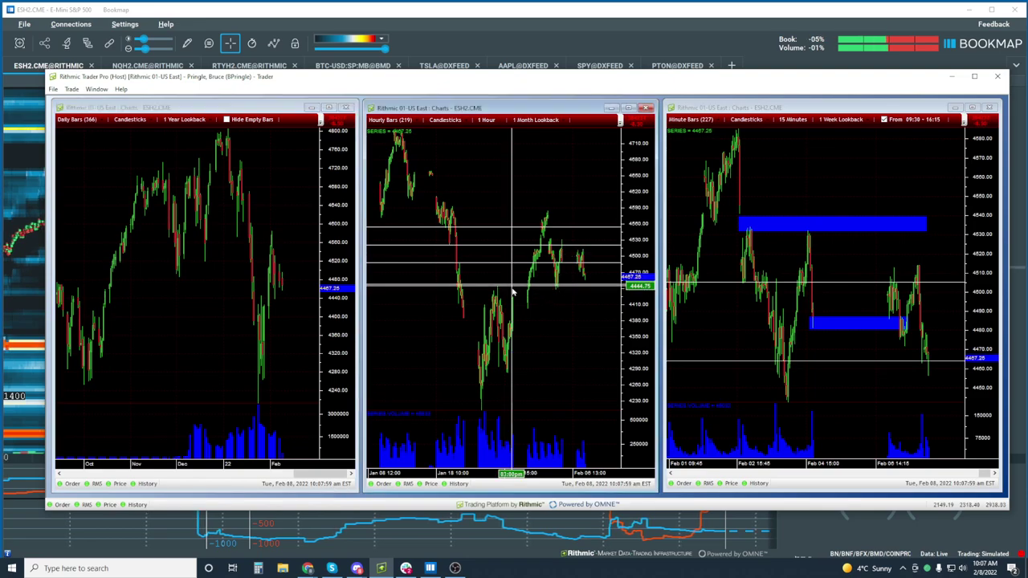
click(508, 301)
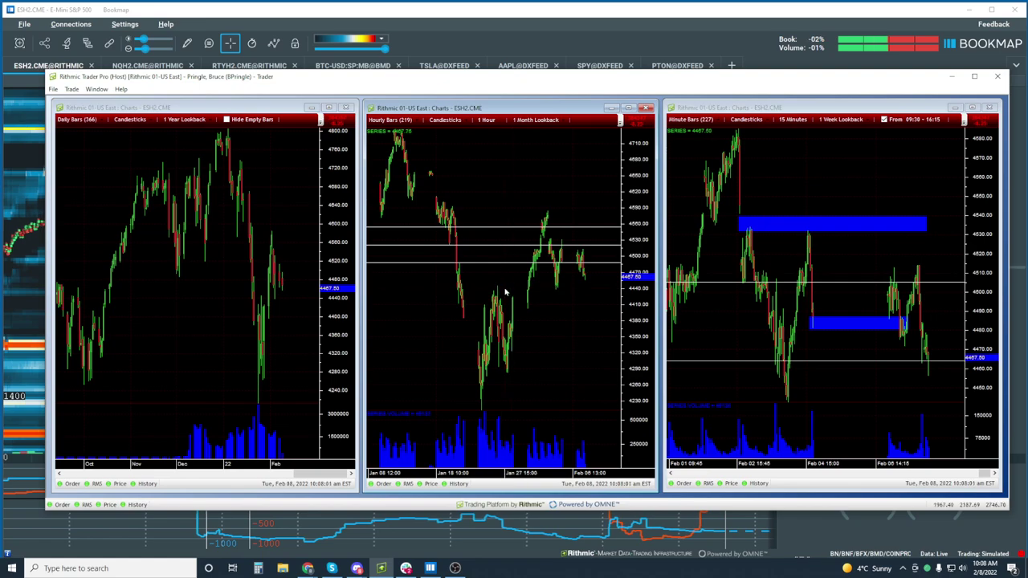
click(506, 293)
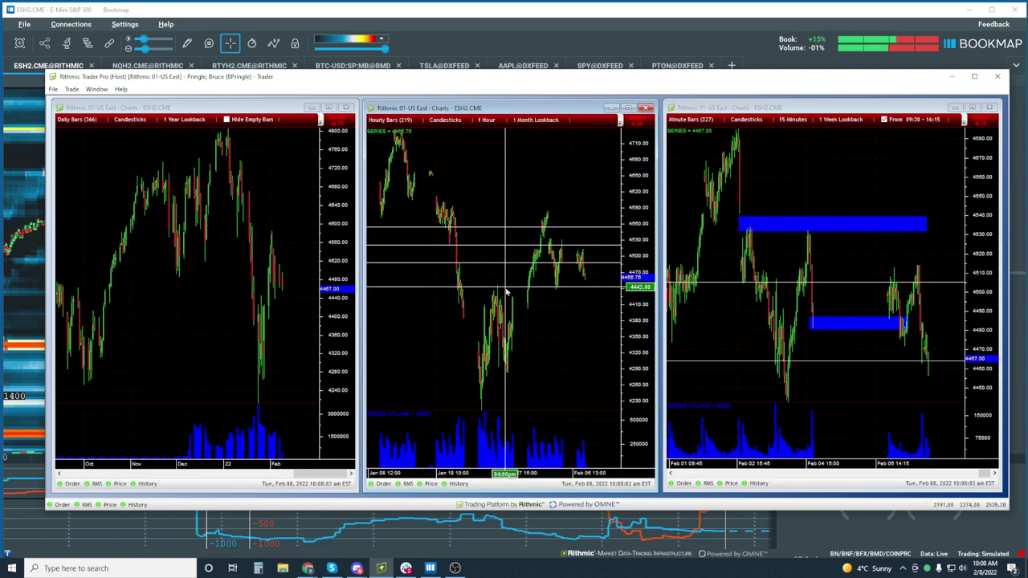
right_click(506, 293)
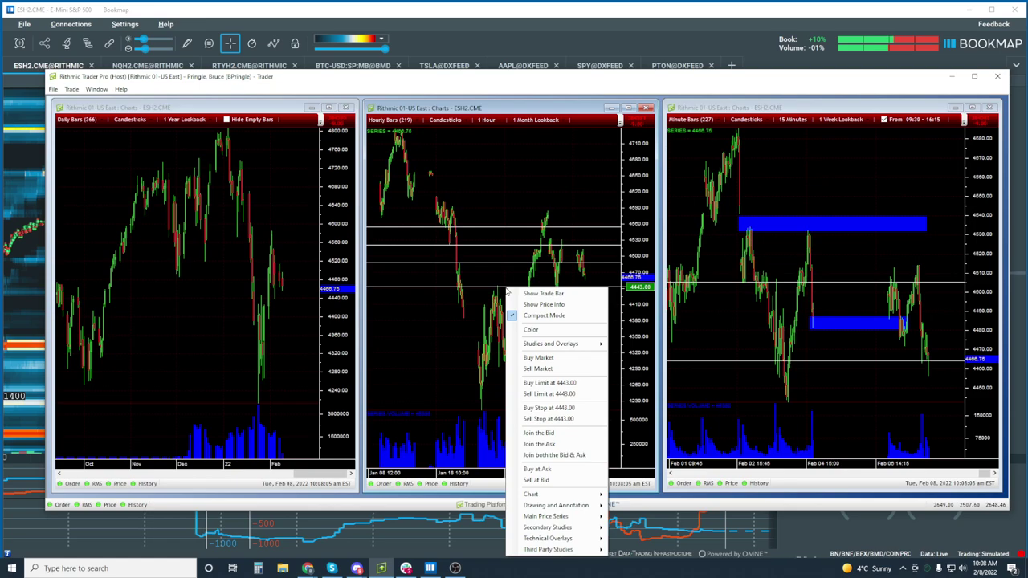
mouse_move(569, 506)
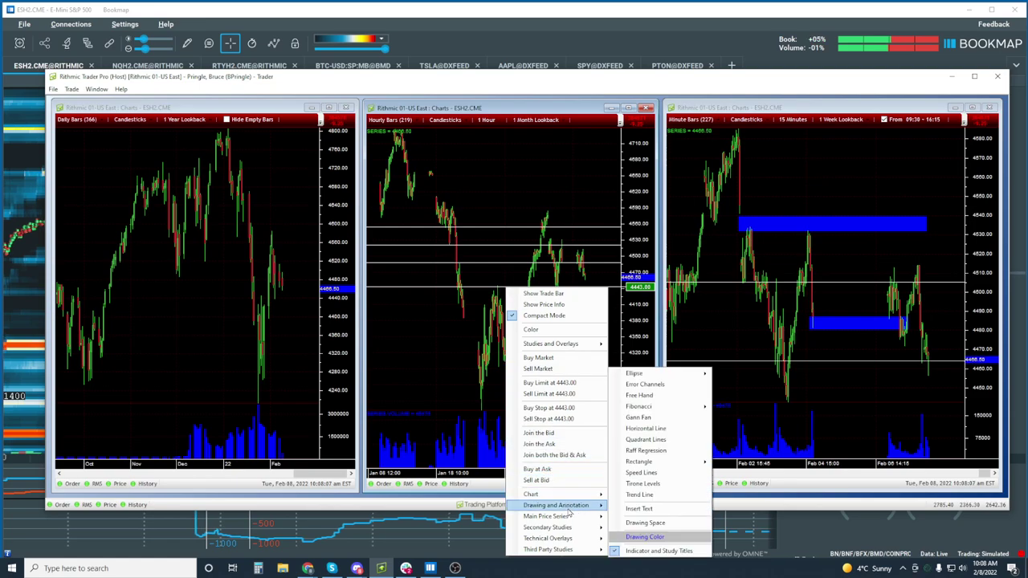
click(676, 433)
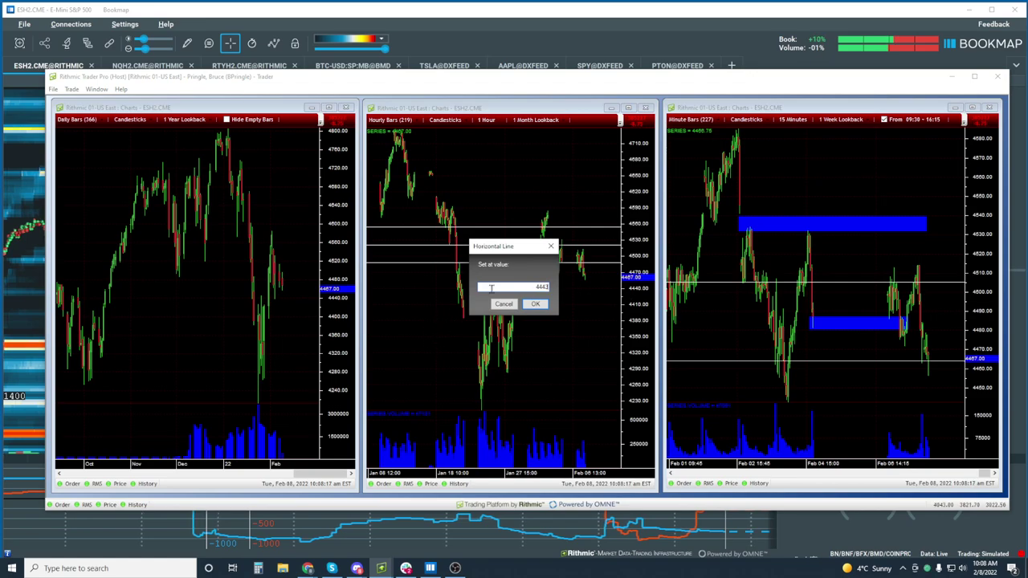
click(537, 305)
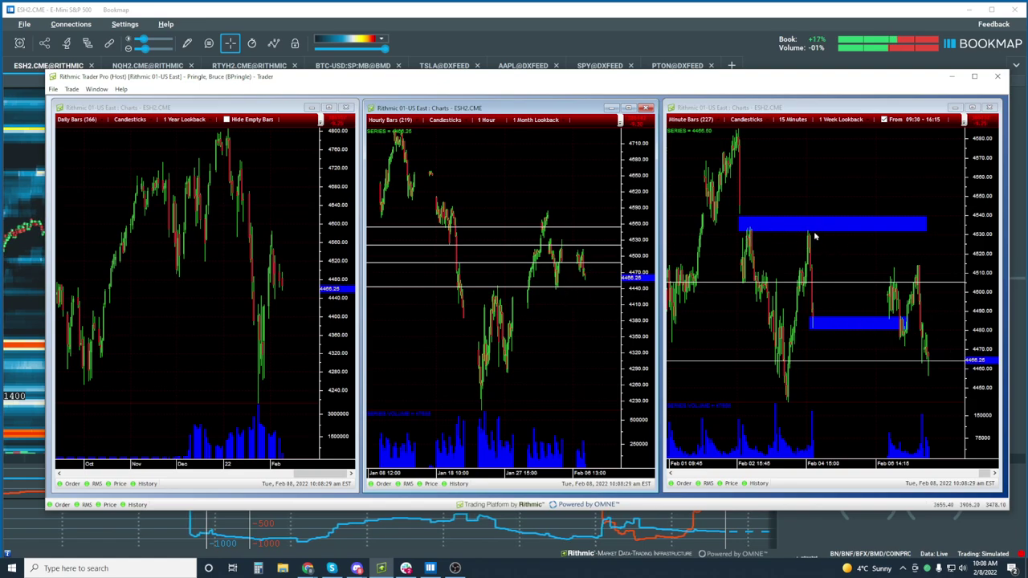
Set the 15-minute chart to show 100 bars.
click(907, 289)
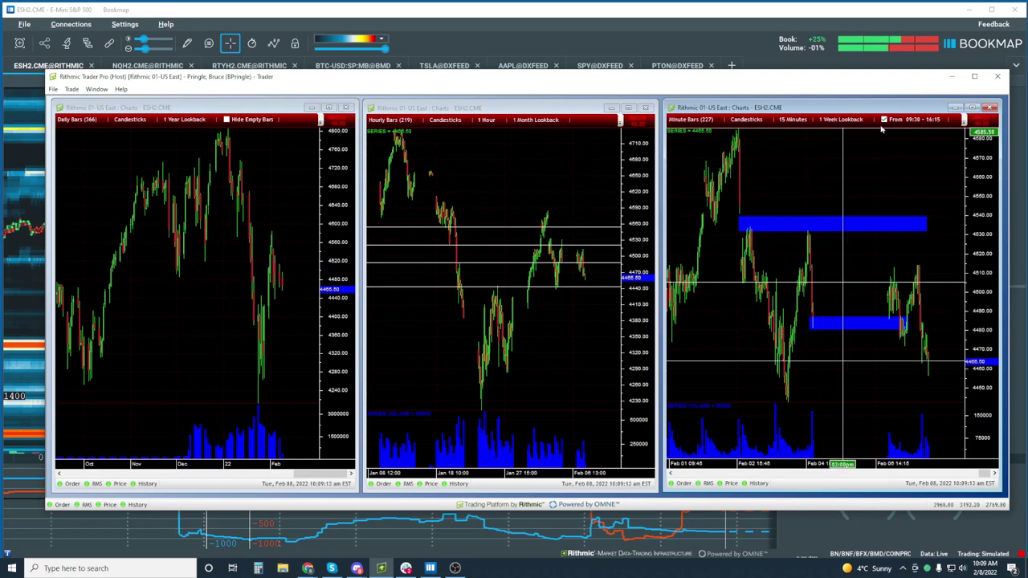
click(966, 121)
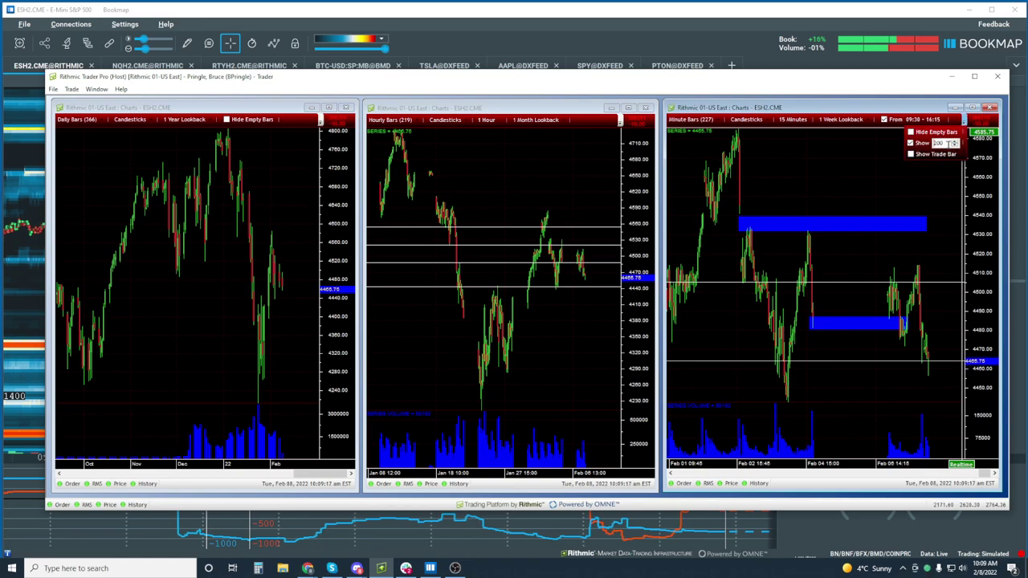
double_click(948, 143)
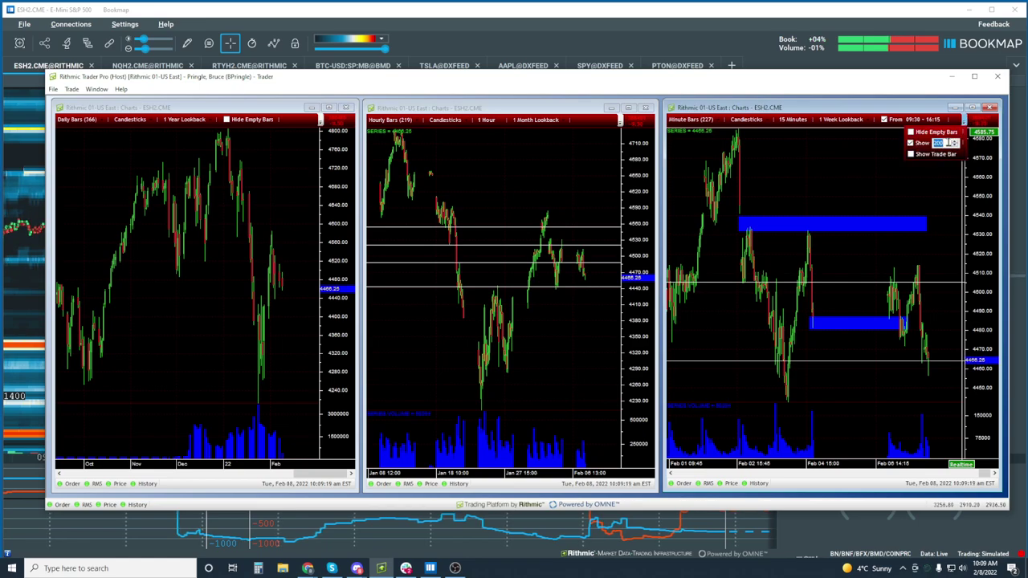
text(100)
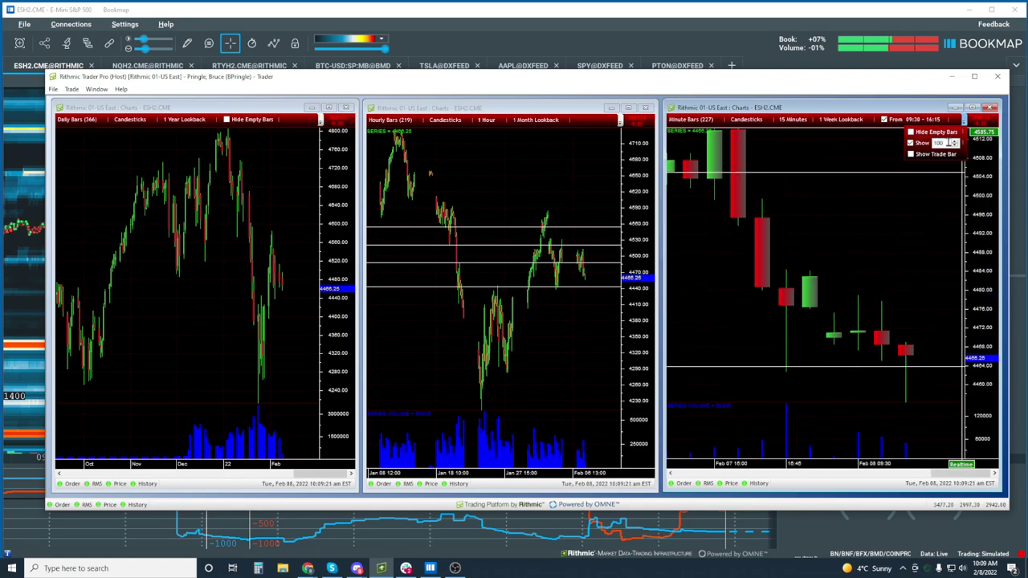
key(Return)
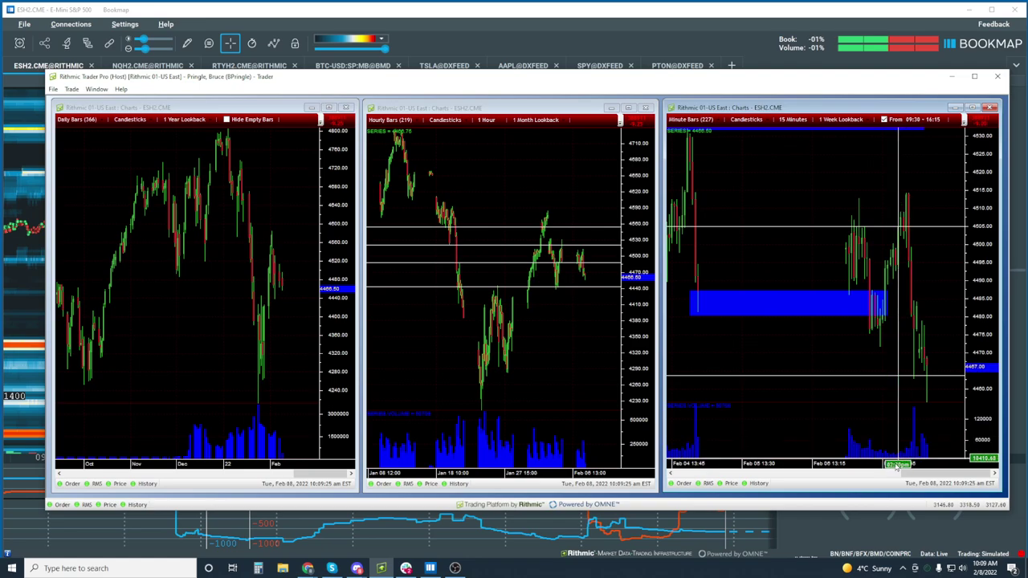
Add a horizontal line at 4480 to the 15-minute chart, along the lower edge of the blue zone from February 4.
drag(924, 477, 865, 477)
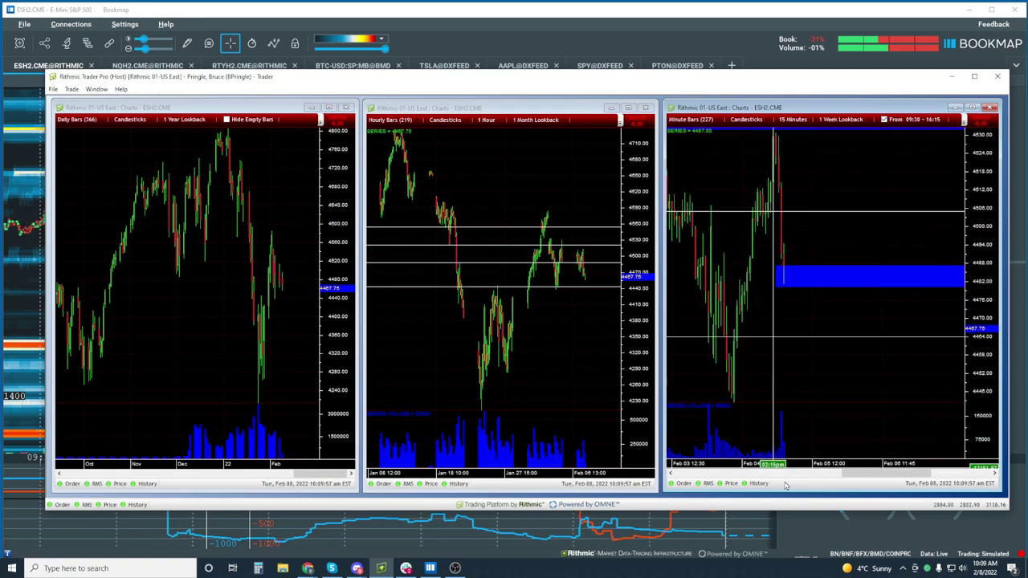
drag(880, 475, 835, 474)
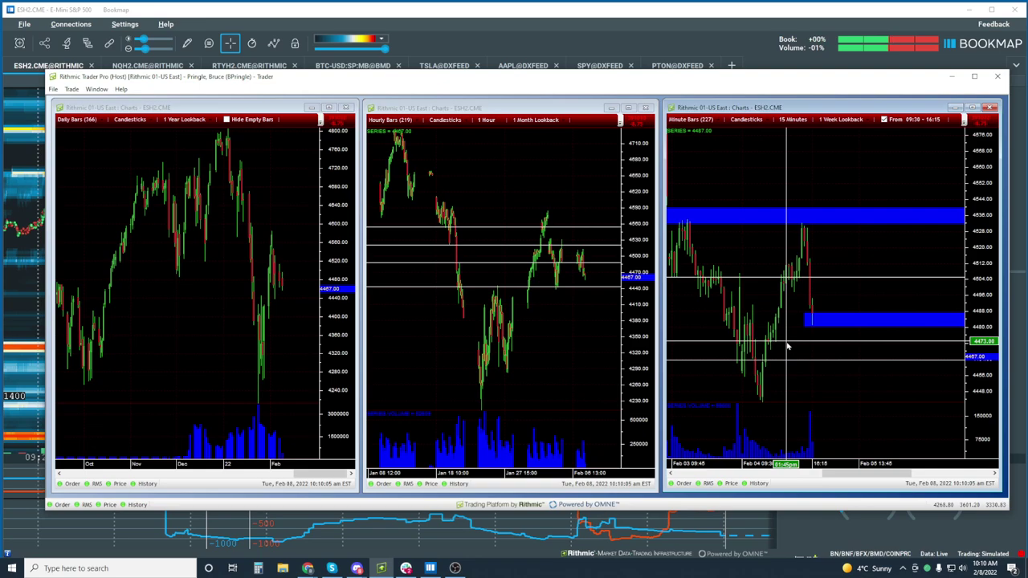
right_click(787, 345)
mouse_move(863, 508)
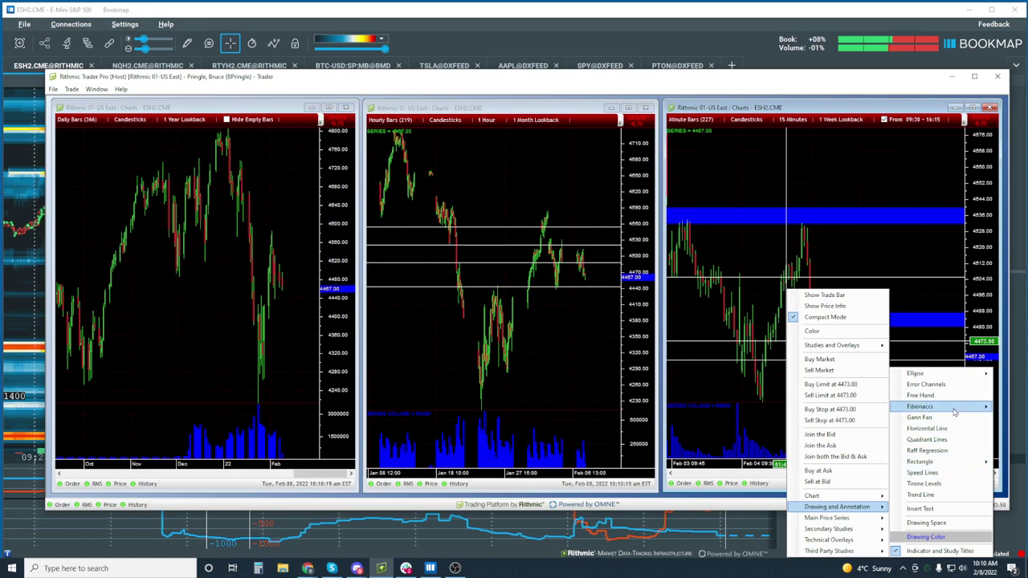
click(947, 432)
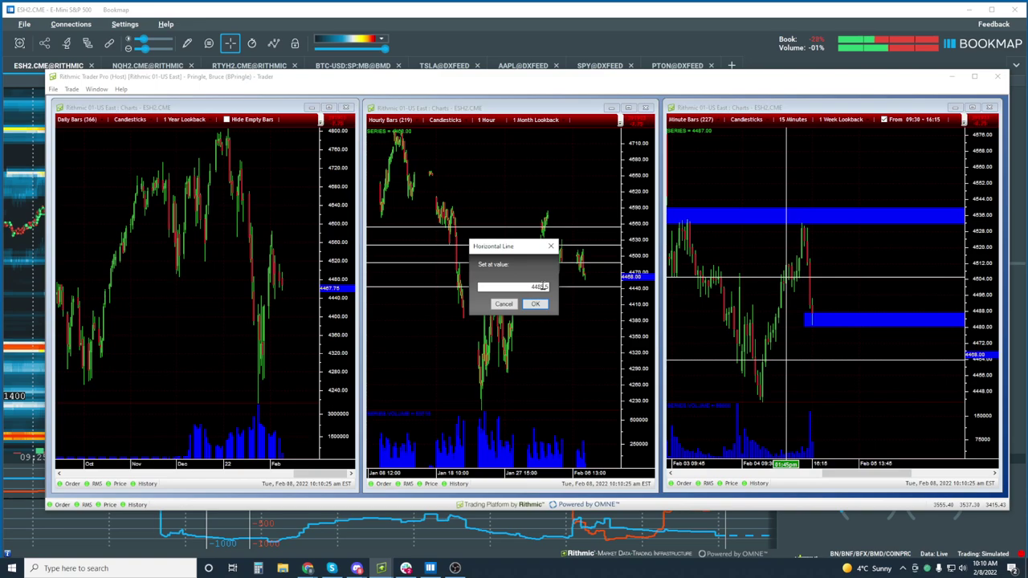
text(448)
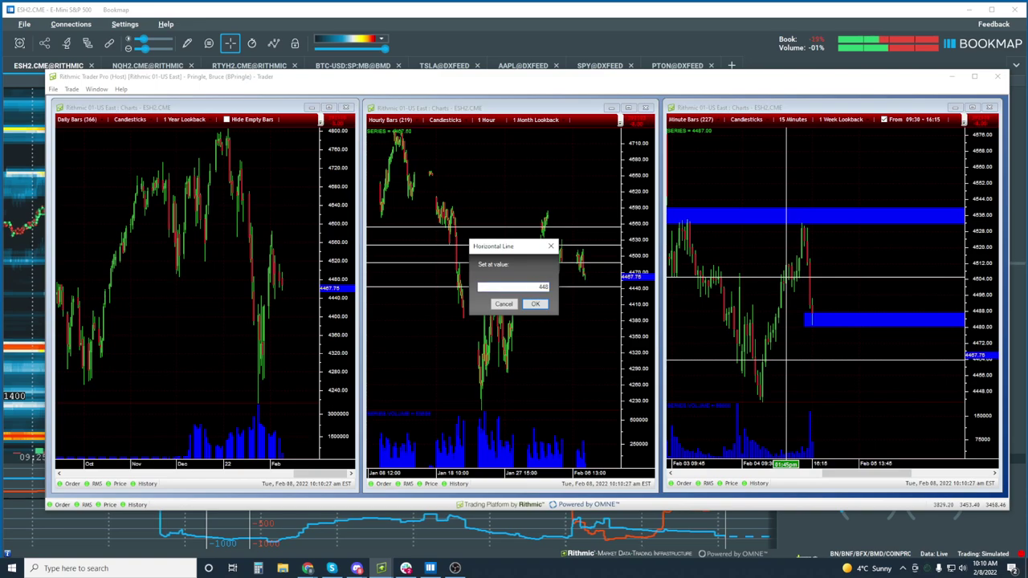
text(0)
click(528, 304)
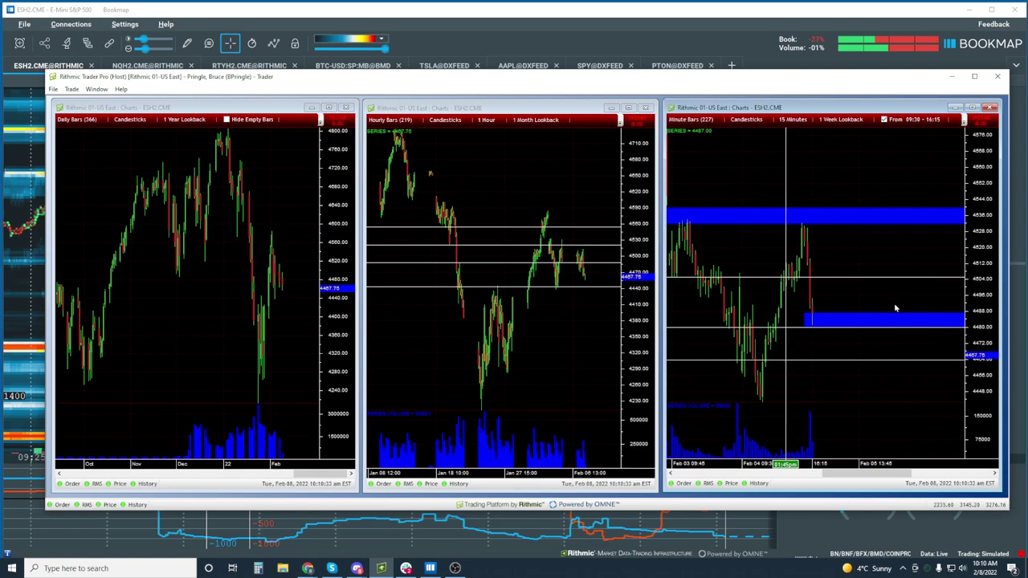
Review the latest 15-minute bars and the hourly chart's price levels, and return to the Bookmap heatmap.
drag(887, 474, 956, 474)
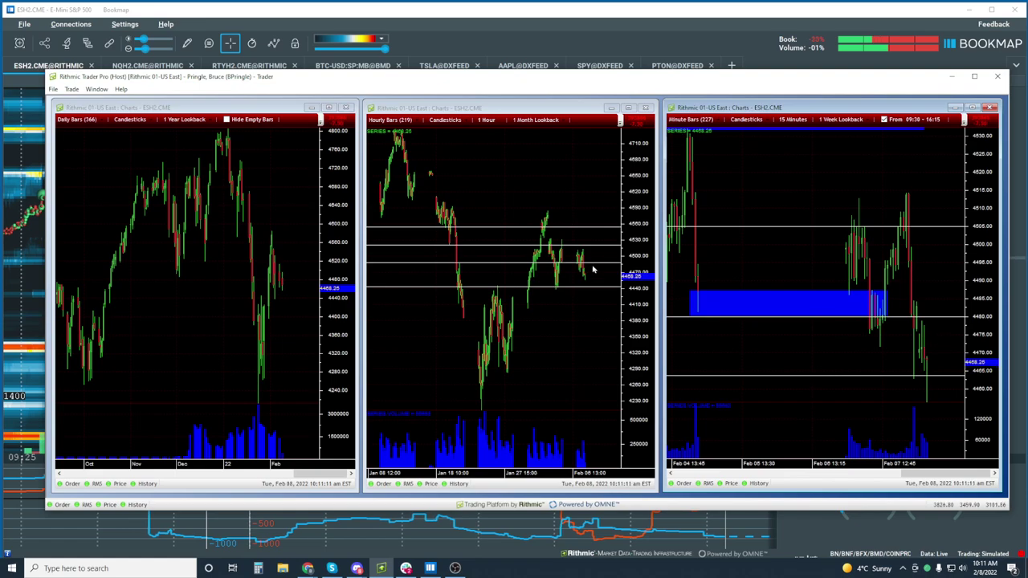
click(576, 304)
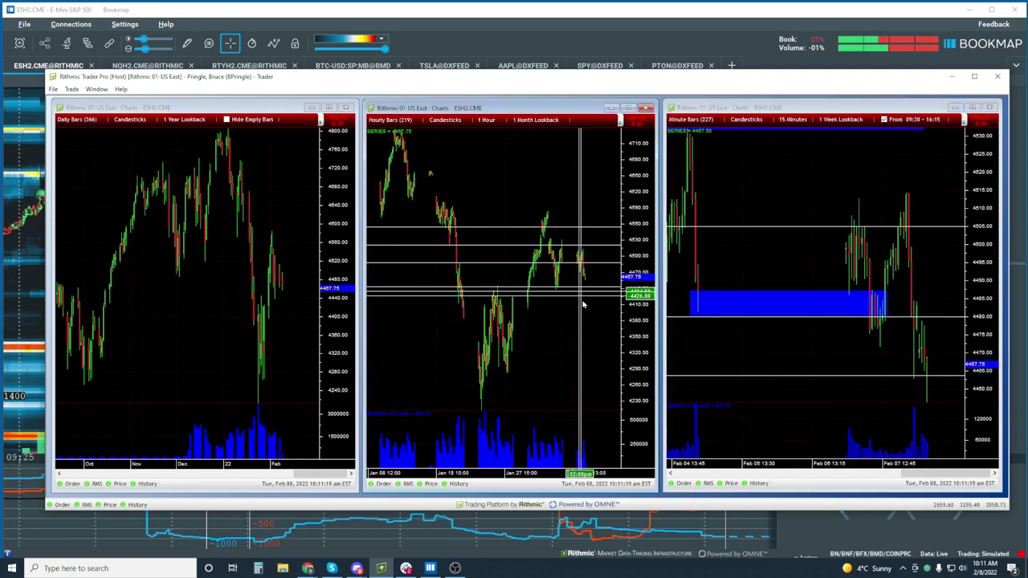
click(561, 281)
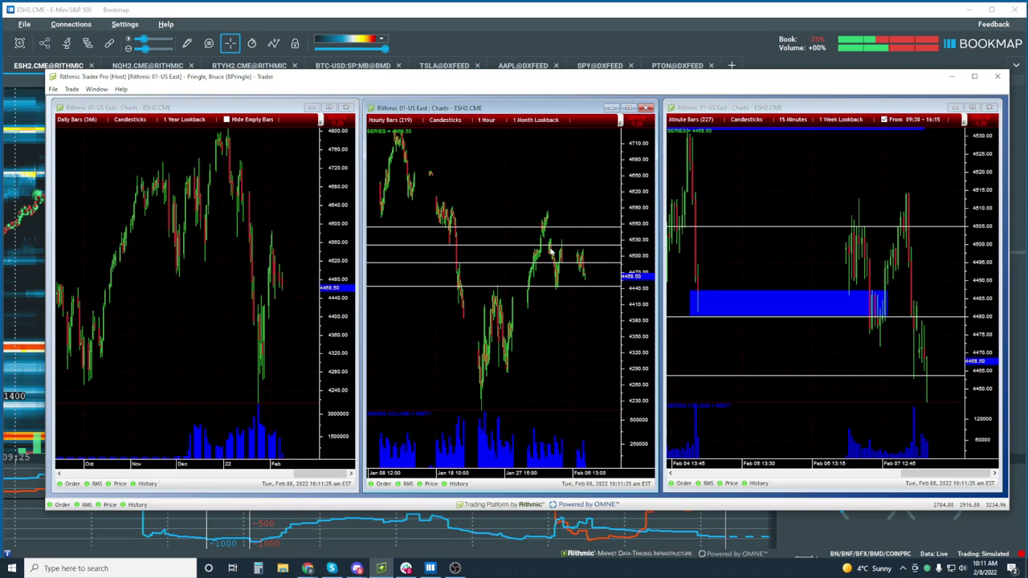
click(522, 7)
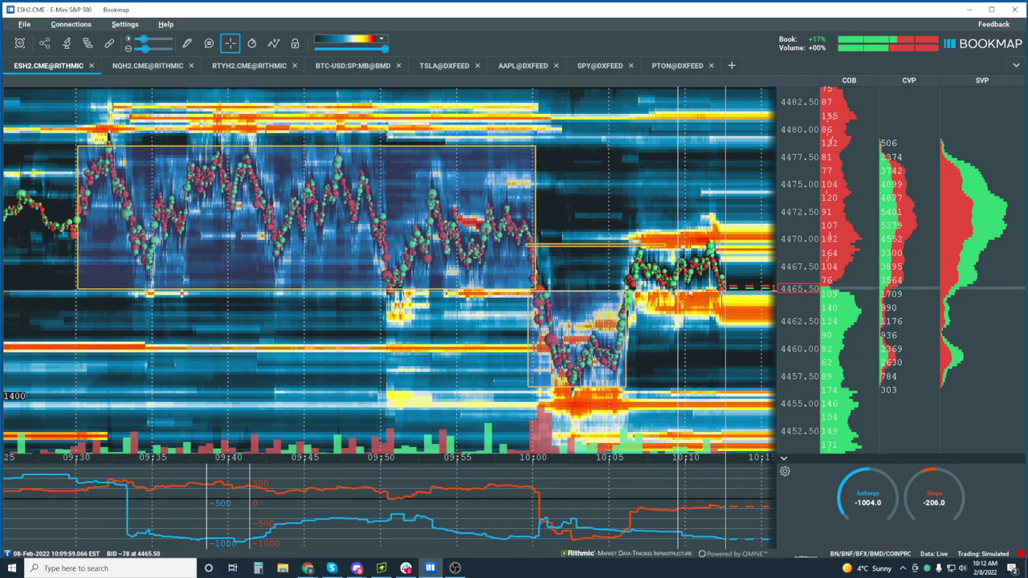
Add two horizontal lines to the heatmap at about 4461.50 and 4459.25, across the small rectangle drawn after 10:00.
scroll(681, 302, up, 5)
scroll(702, 283, up, 4)
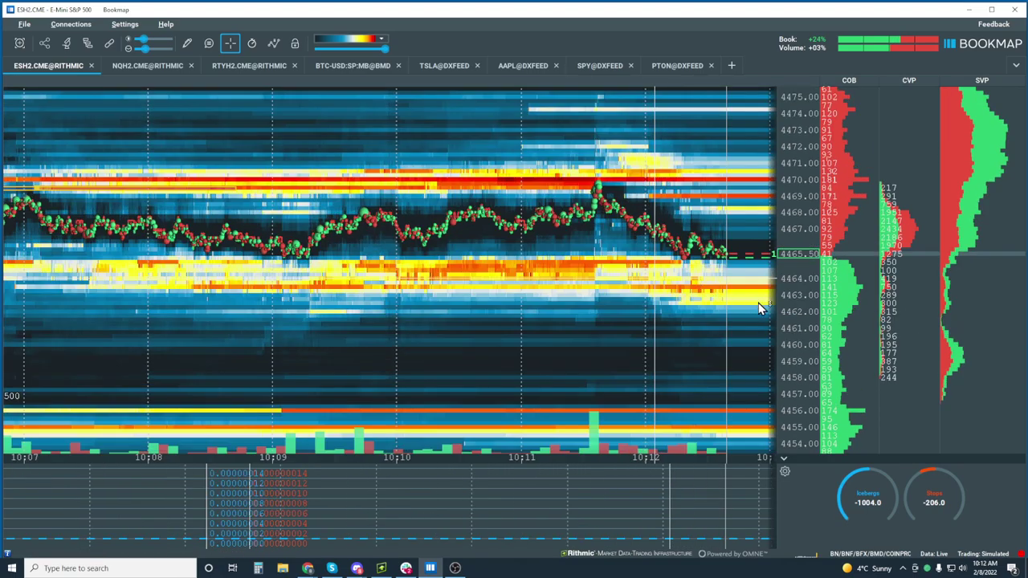
scroll(633, 345, down, 3)
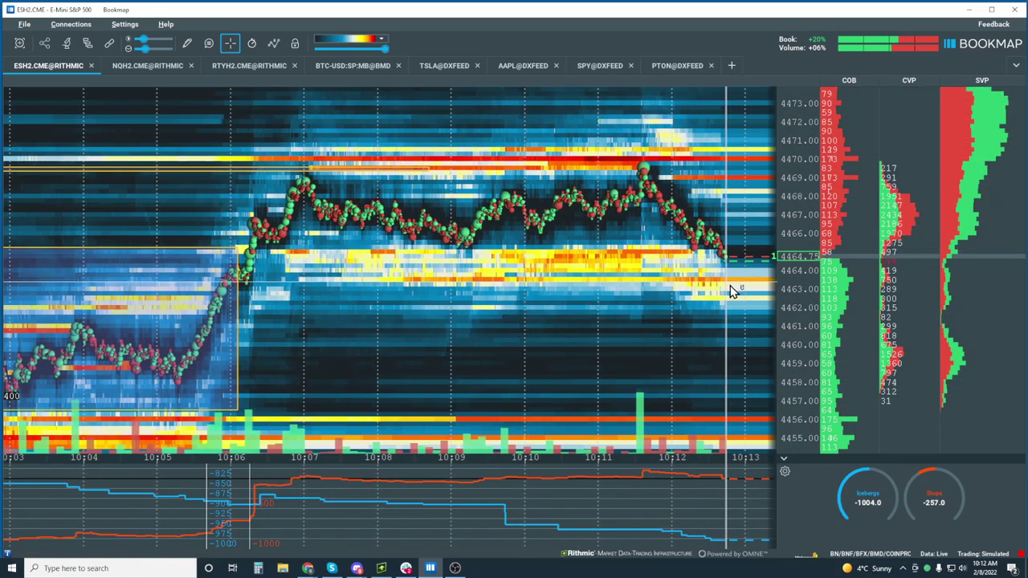
scroll(734, 294, down, 3)
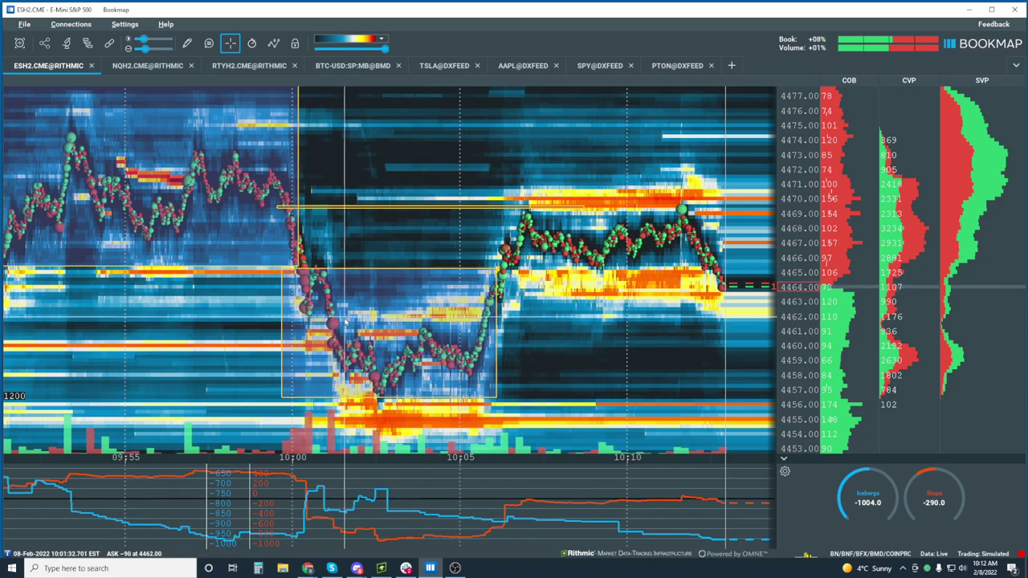
click(188, 44)
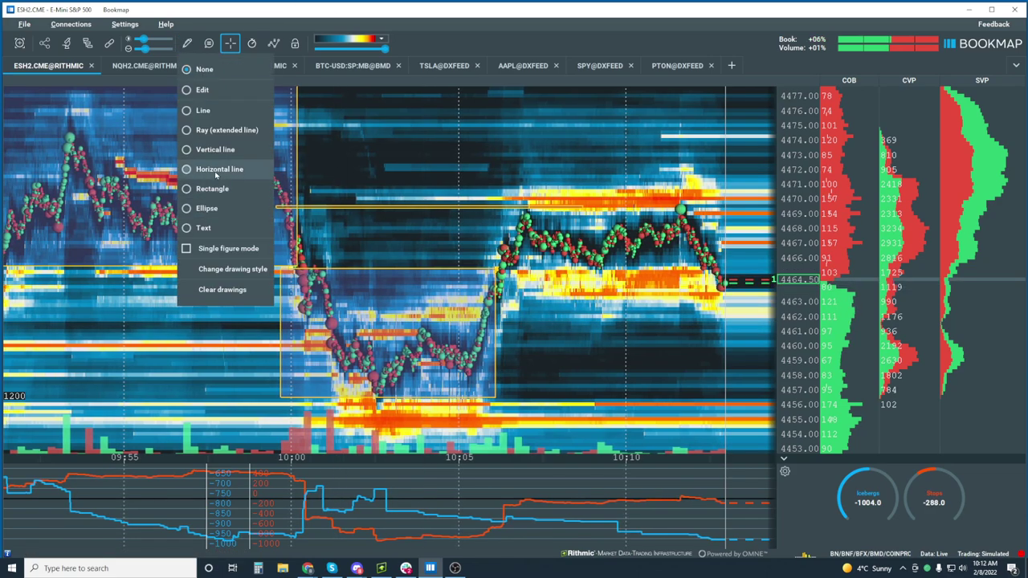
click(215, 170)
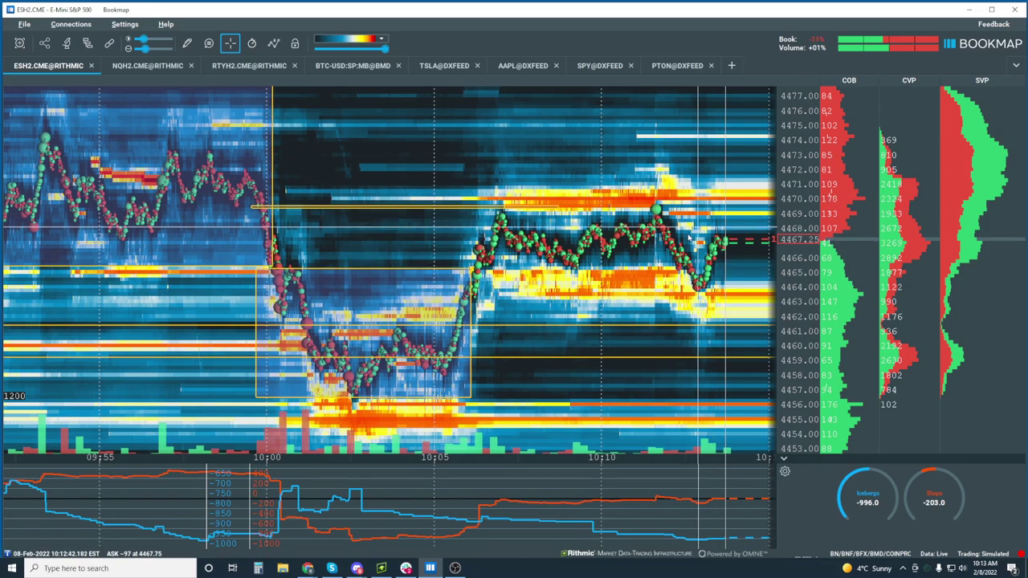
Examine the heatmap liquidity and price action between 10:10 and 10:14, and the wider session around it from 09:50.
scroll(704, 228, up, 2)
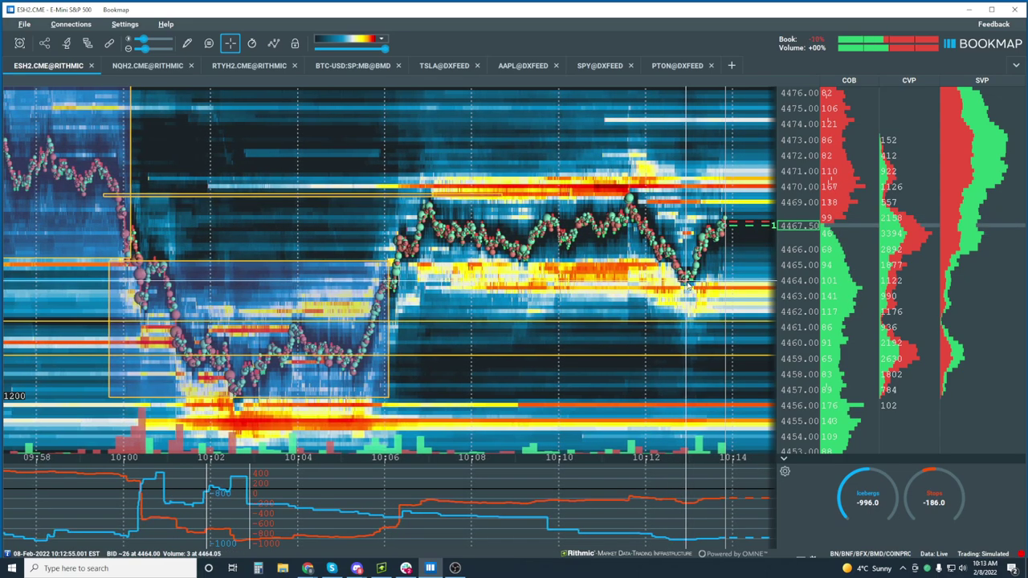
scroll(682, 256, up, 3)
scroll(683, 255, up, 3)
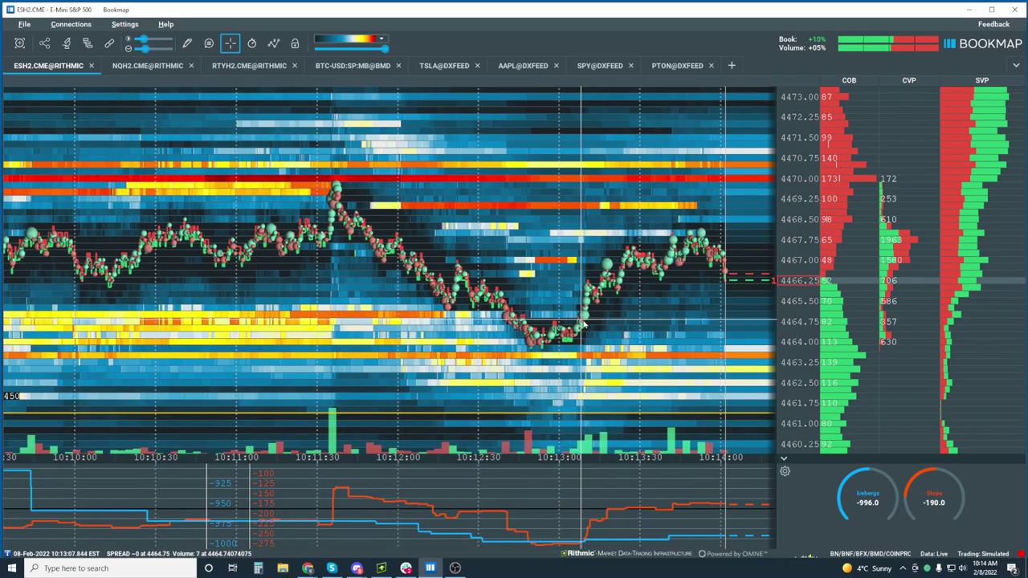
scroll(554, 255, down, 5)
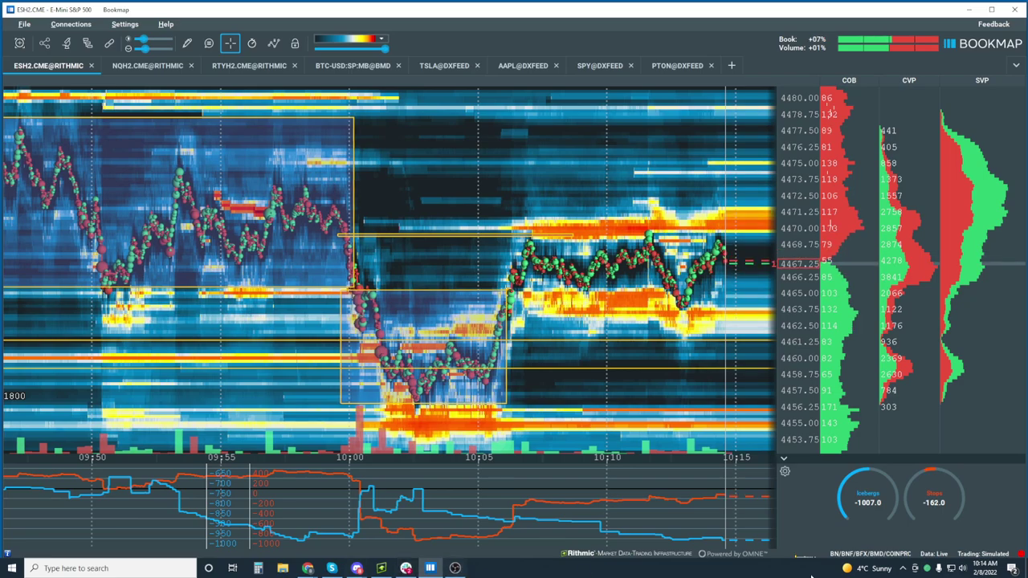
Open Snagit Editor from the running Snagit capture tool to show the saved February 7 heatmap screenshot.
click(902, 569)
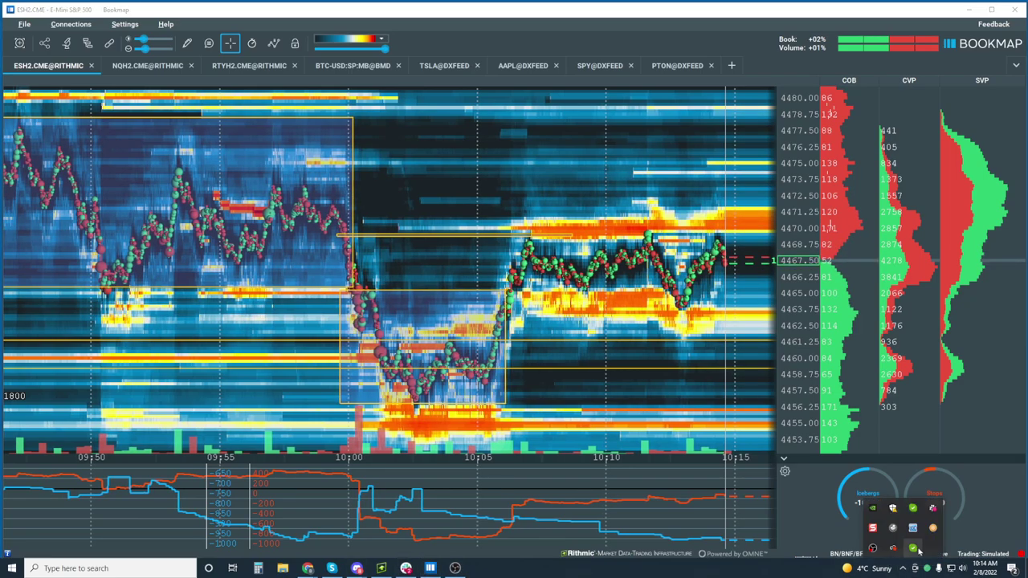
right_click(890, 546)
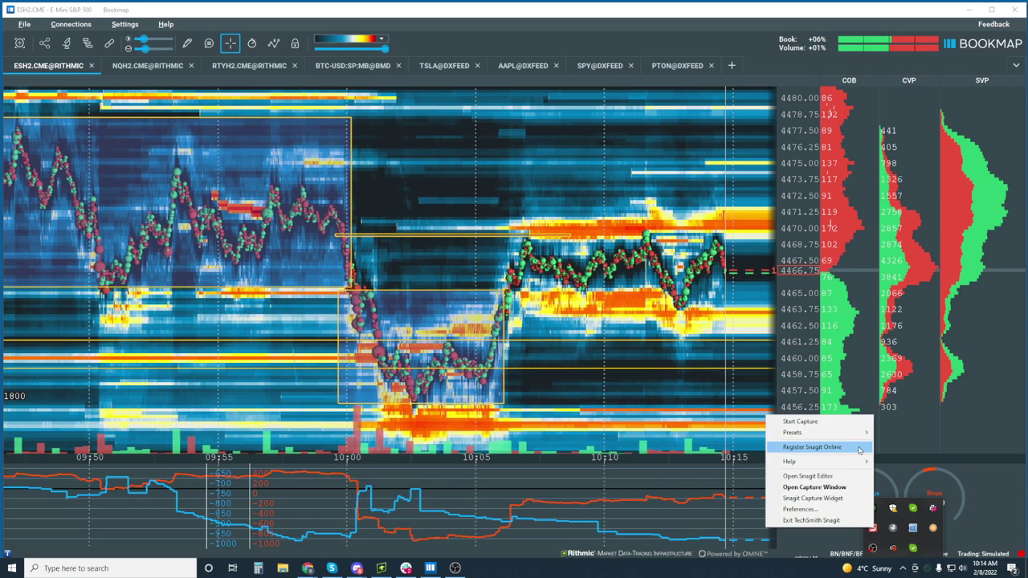
click(857, 488)
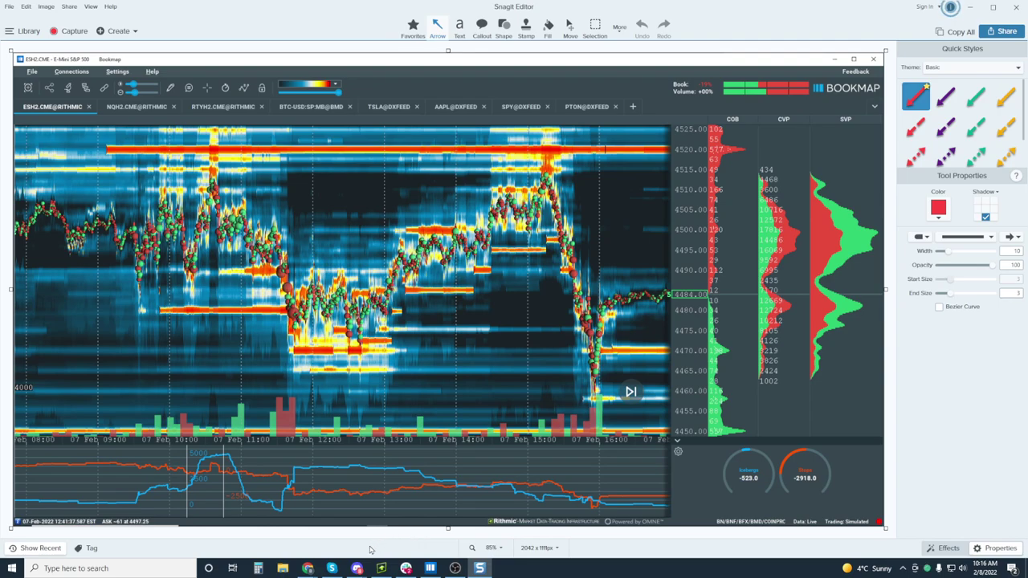
Switch to the YouTube window, open and pause the "2022-02-04 Bookmap Live Stream - Order Book Imbalances" recording, and select its web address for sharing.
mouse_move(307, 568)
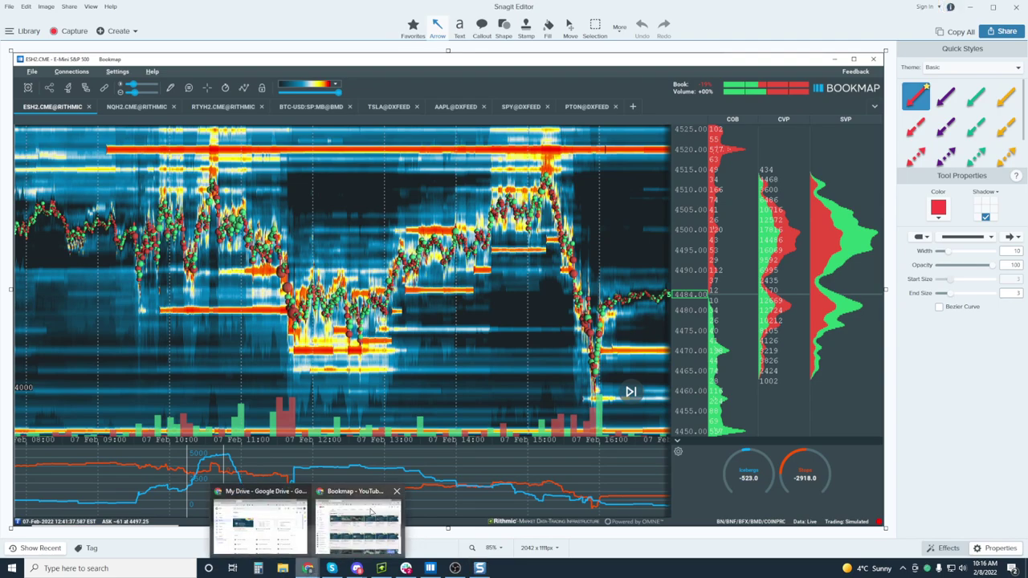
click(377, 522)
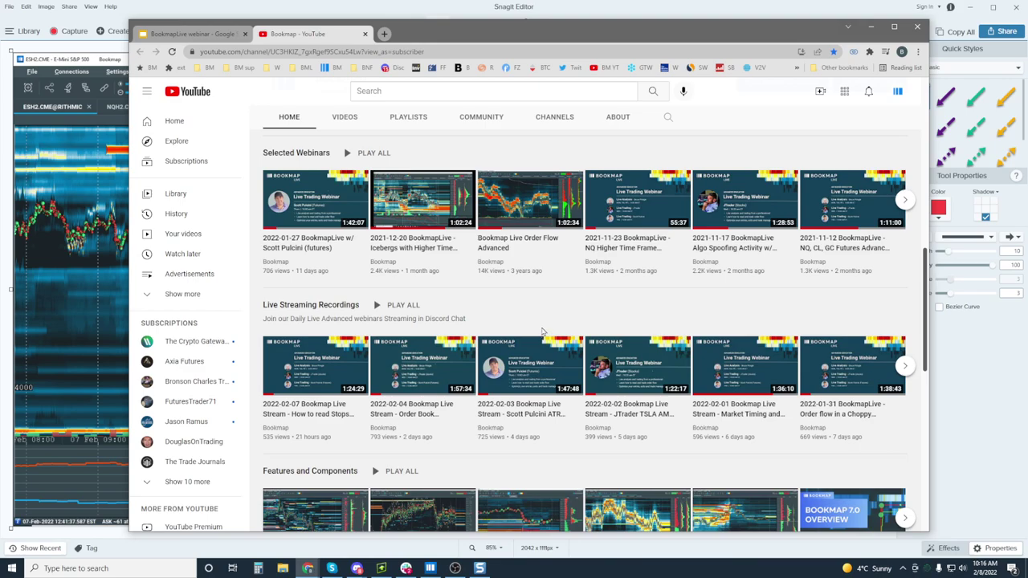
click(423, 361)
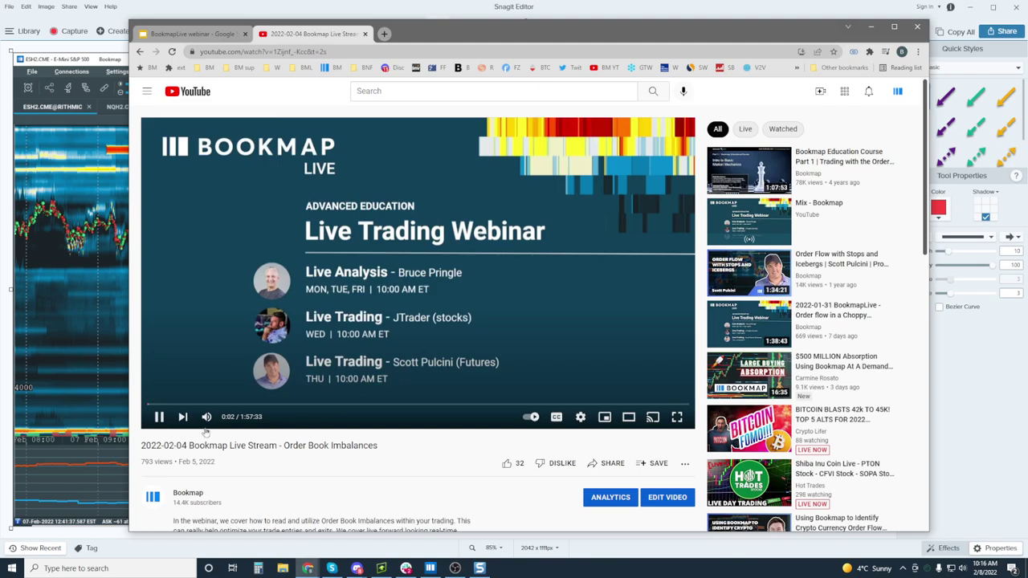
click(159, 416)
click(368, 51)
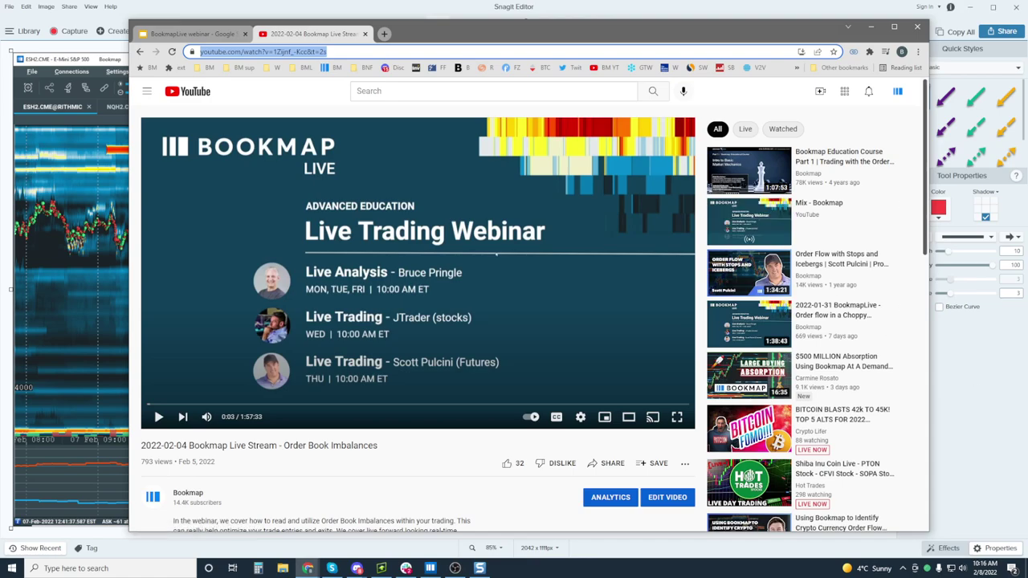
key(alt+Tab)
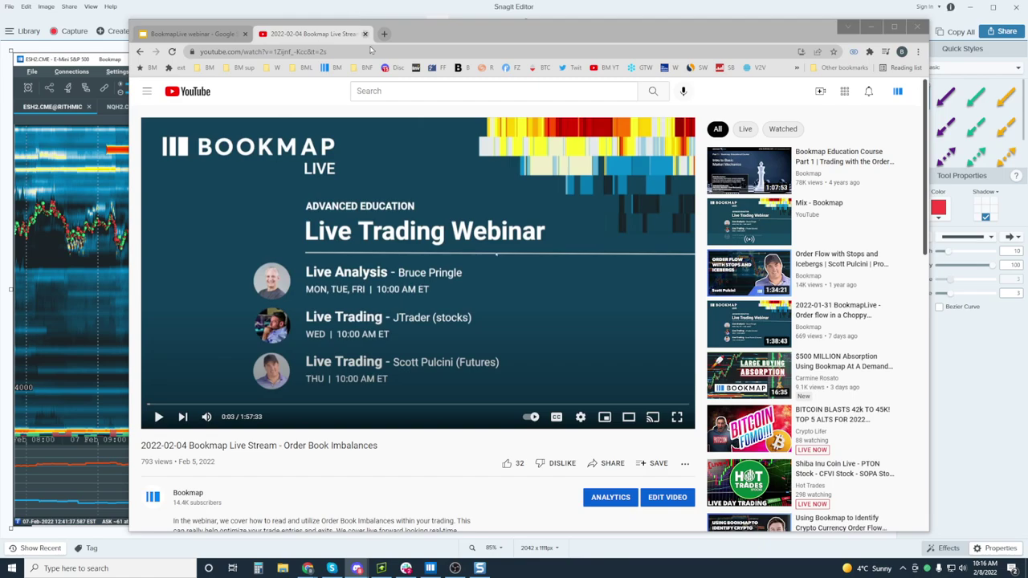
Look over the recording's description and comments, and return to Snagit Editor.
scroll(422, 390, down, 3)
scroll(423, 230, down, 1)
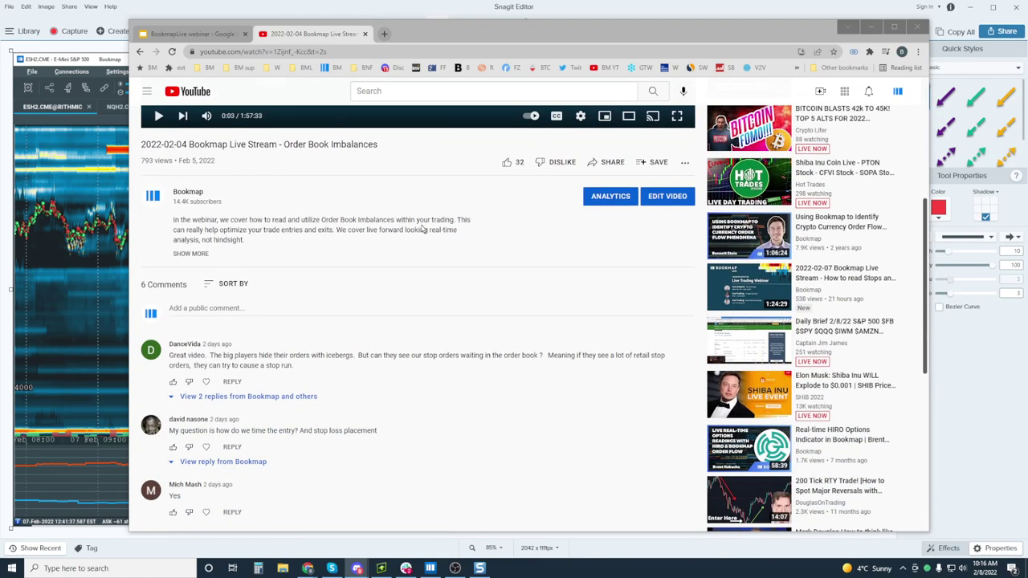
click(305, 8)
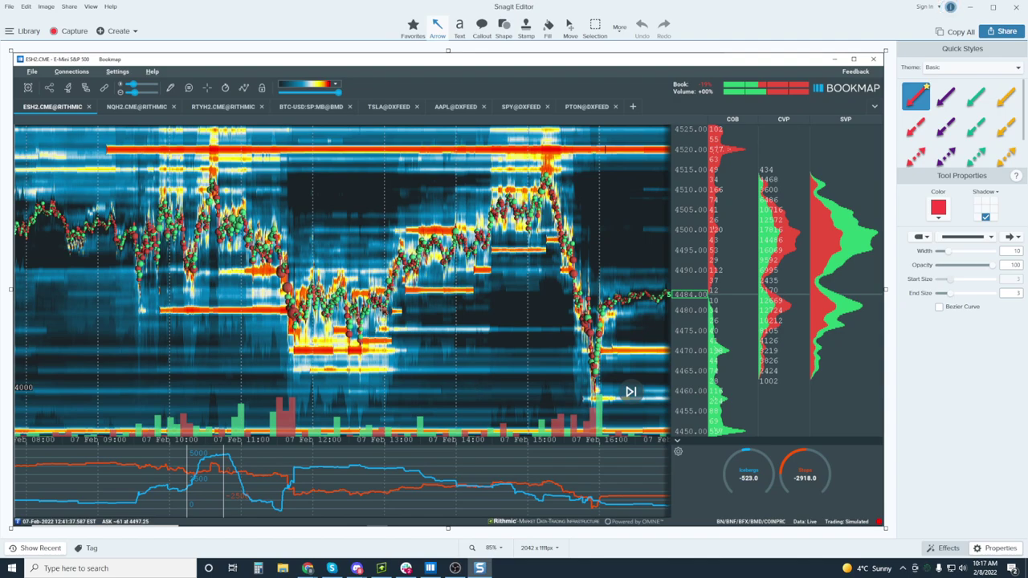
Draw a red arrow on the February 7 screenshot and move it along the 4500 liquidity band between 13:00 and 14:00.
mouse_move(372, 291)
mouse_down()
mouse_move(304, 212)
mouse_move(337, 255)
mouse_move(384, 210)
mouse_move(382, 194)
mouse_move(375, 255)
mouse_move(394, 207)
mouse_move(411, 216)
mouse_move(405, 227)
mouse_move(394, 212)
mouse_move(391, 252)
mouse_move(382, 244)
mouse_move(405, 250)
mouse_move(416, 193)
mouse_up()
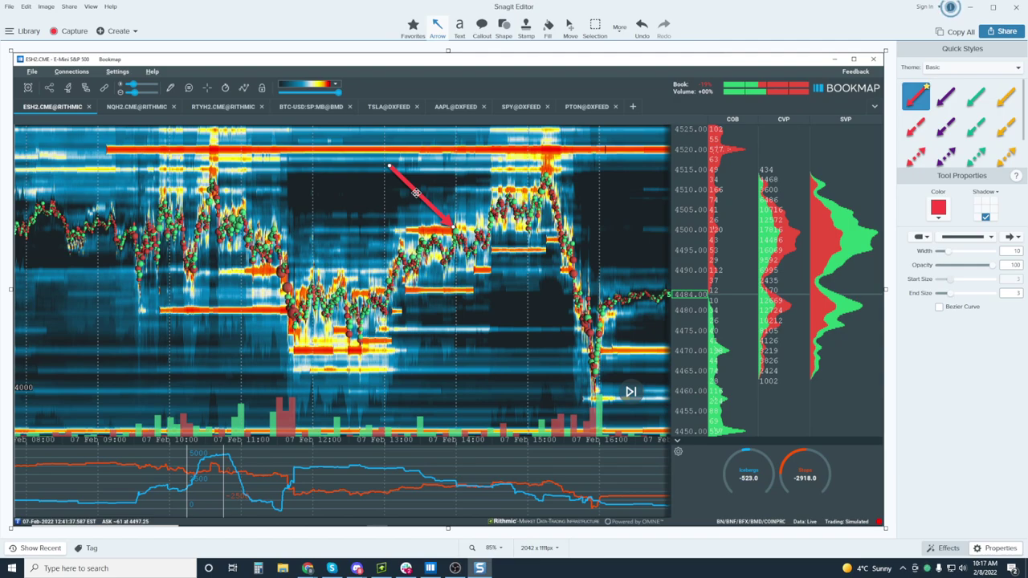
mouse_move(416, 193)
mouse_down()
mouse_move(435, 243)
mouse_move(392, 252)
mouse_move(439, 242)
mouse_move(435, 250)
mouse_move(435, 238)
mouse_move(448, 236)
mouse_move(449, 218)
mouse_move(418, 206)
mouse_up()
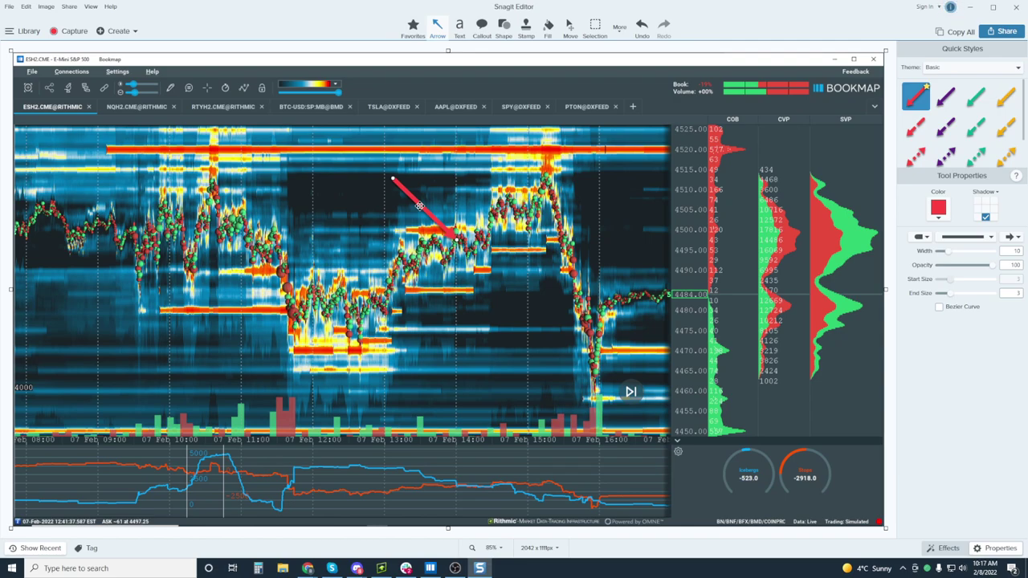
drag(419, 206, 395, 185)
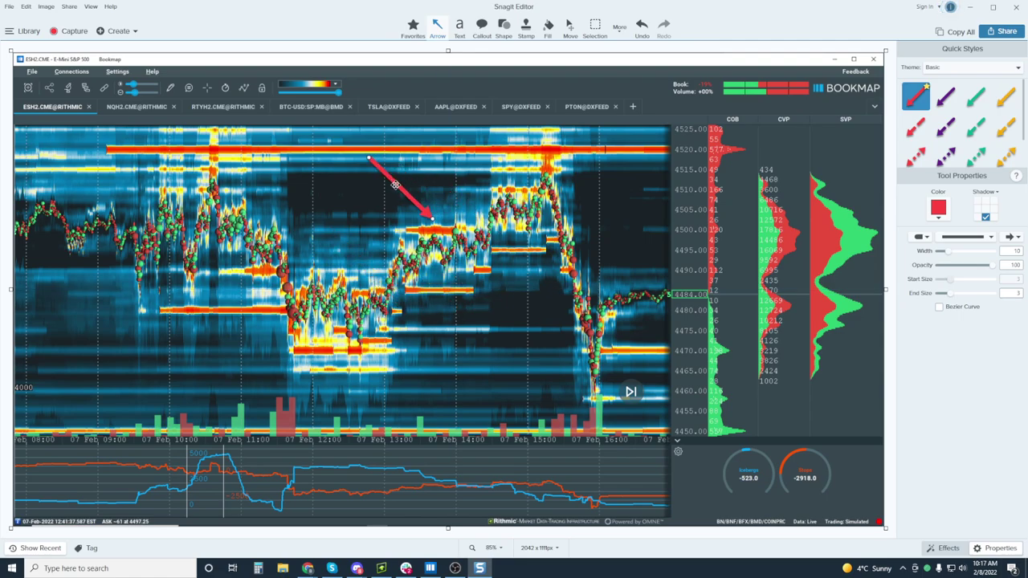
drag(395, 185, 422, 212)
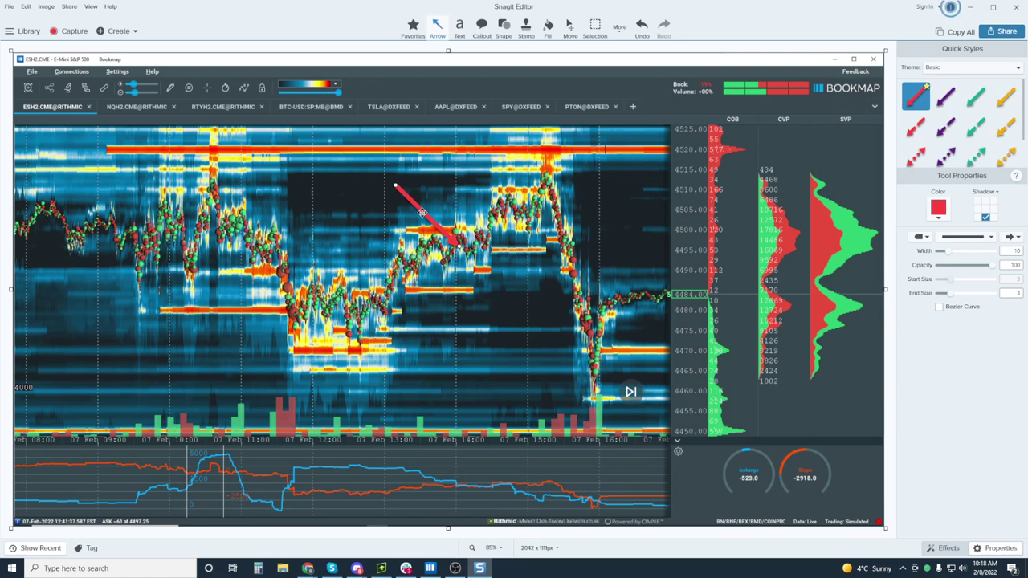
Point the red arrow at the 4497 band near 15:15, the 12:00 to 13:00 range and the afternoon high, and remove it.
drag(422, 212, 518, 204)
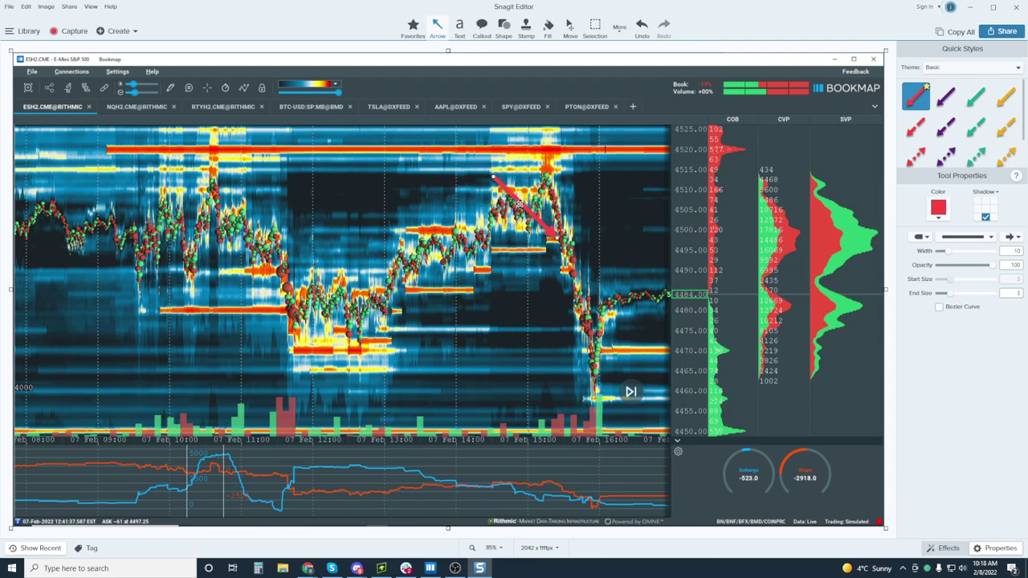
mouse_move(519, 203)
mouse_down()
mouse_move(439, 211)
mouse_move(479, 218)
mouse_move(509, 200)
mouse_up()
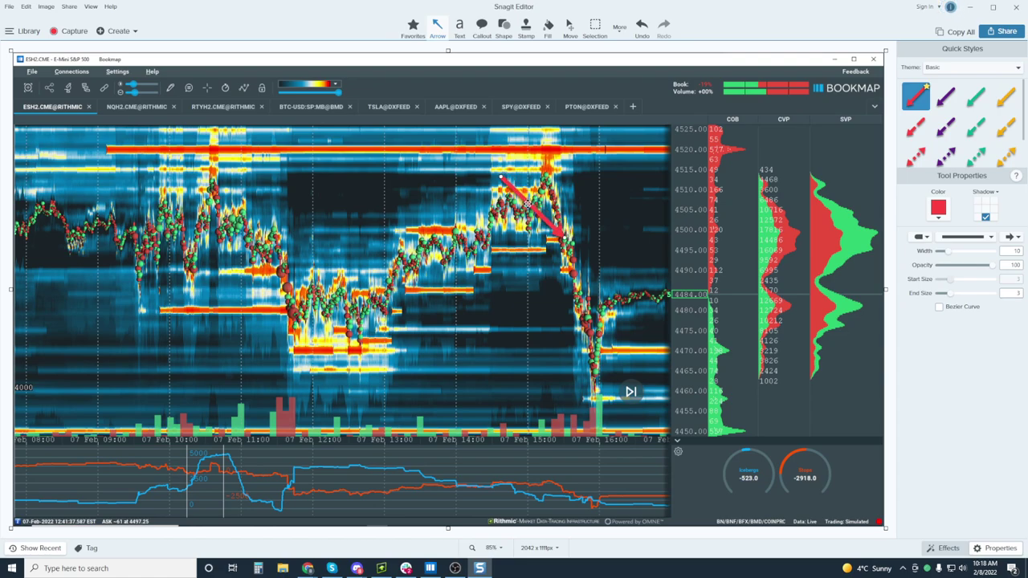
drag(524, 204, 346, 265)
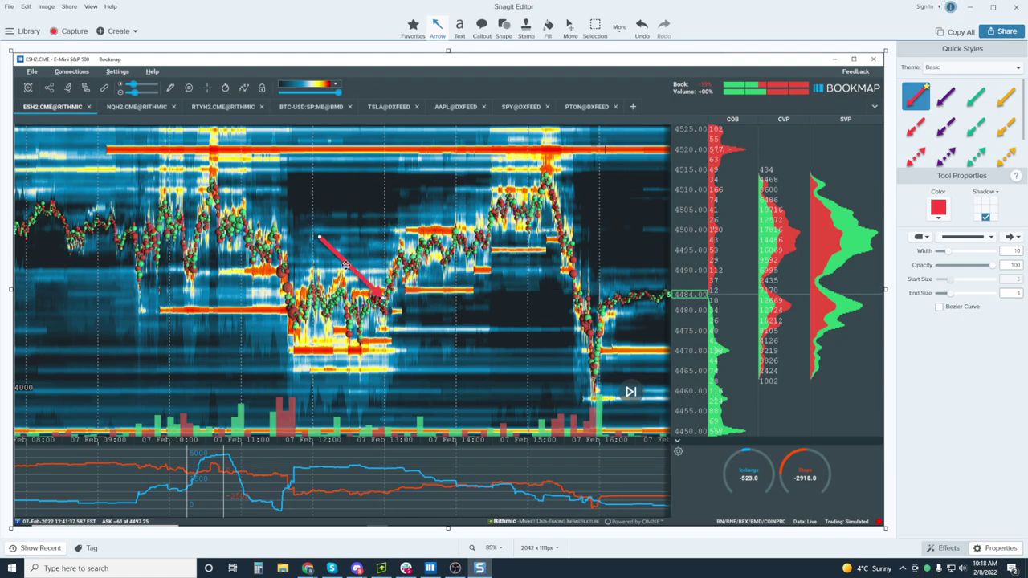
drag(319, 299, 517, 151)
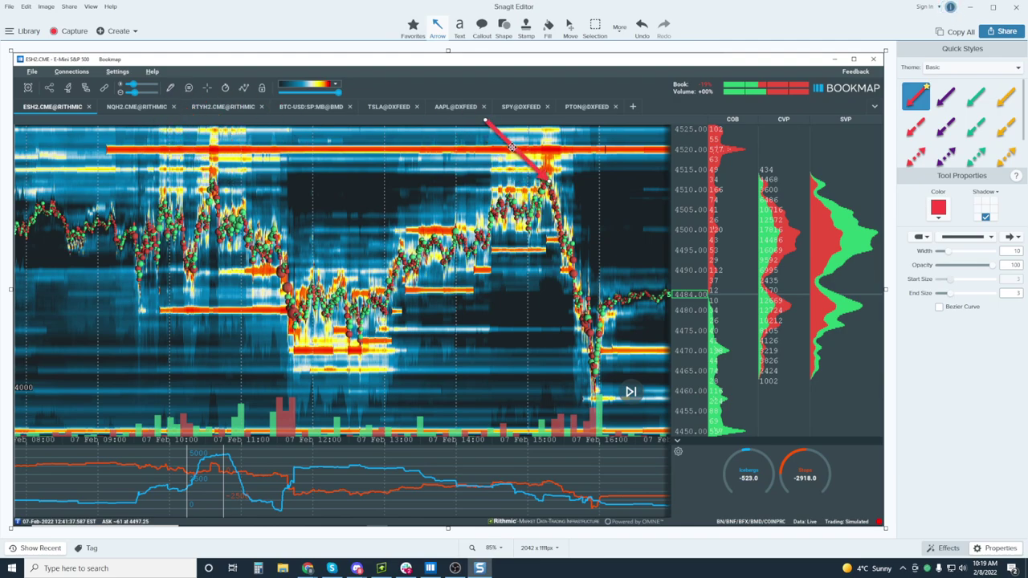
drag(511, 147, 565, 276)
drag(583, 240, 519, 239)
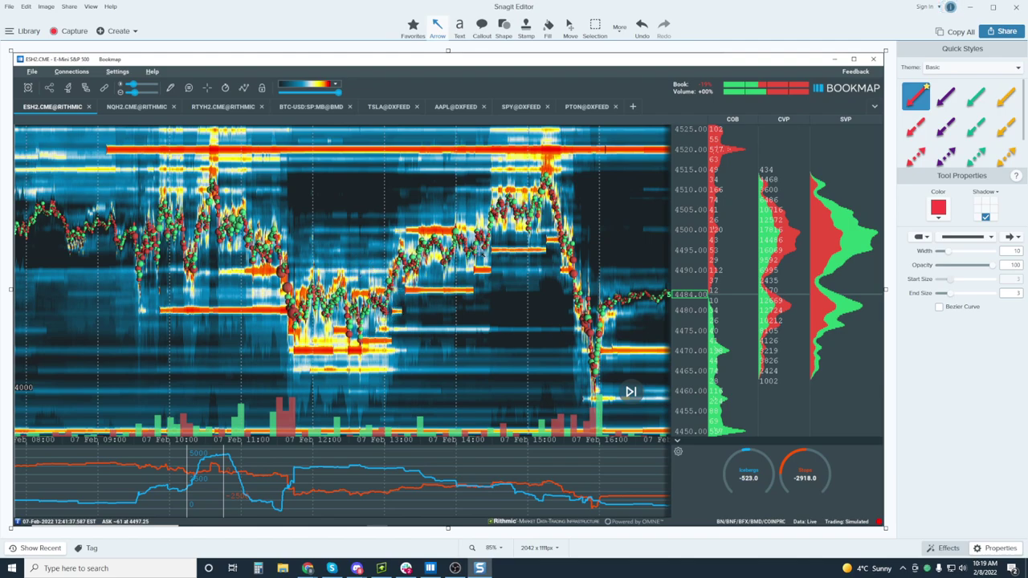
Close Snagit Editor and bring the Bookmap window to the front.
click(1018, 7)
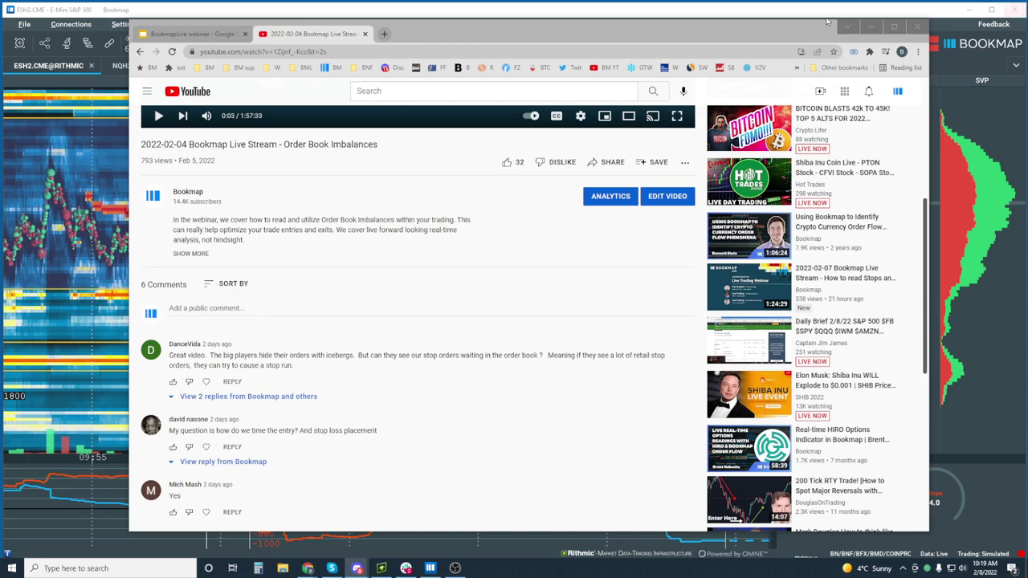
click(758, 11)
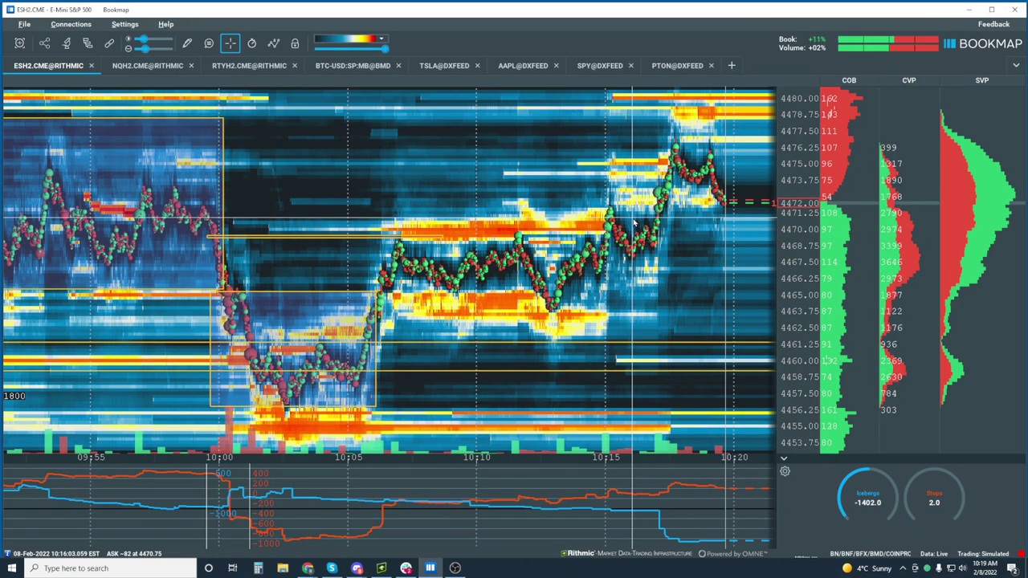
Examine the icebergs and stops sub-chart around 10:17 and compare recent price action with the wider session from 08:15.
scroll(634, 222, down, 2)
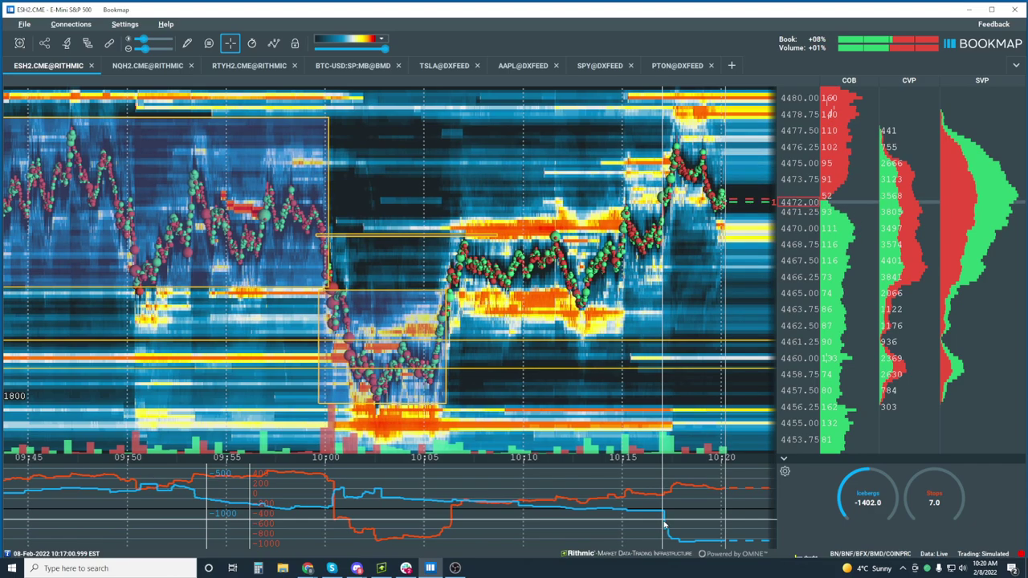
mouse_move(665, 525)
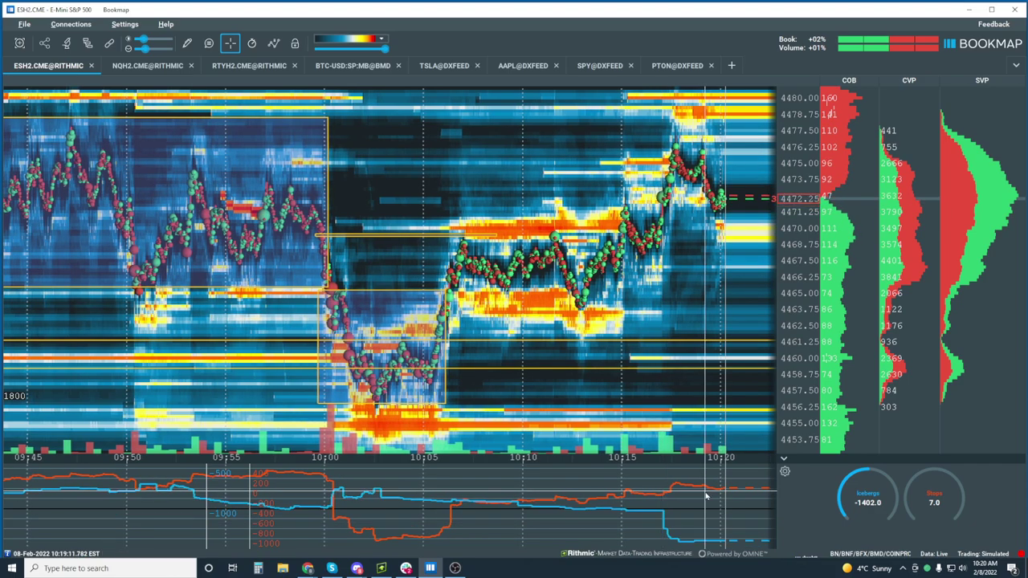
scroll(625, 205, down, 3)
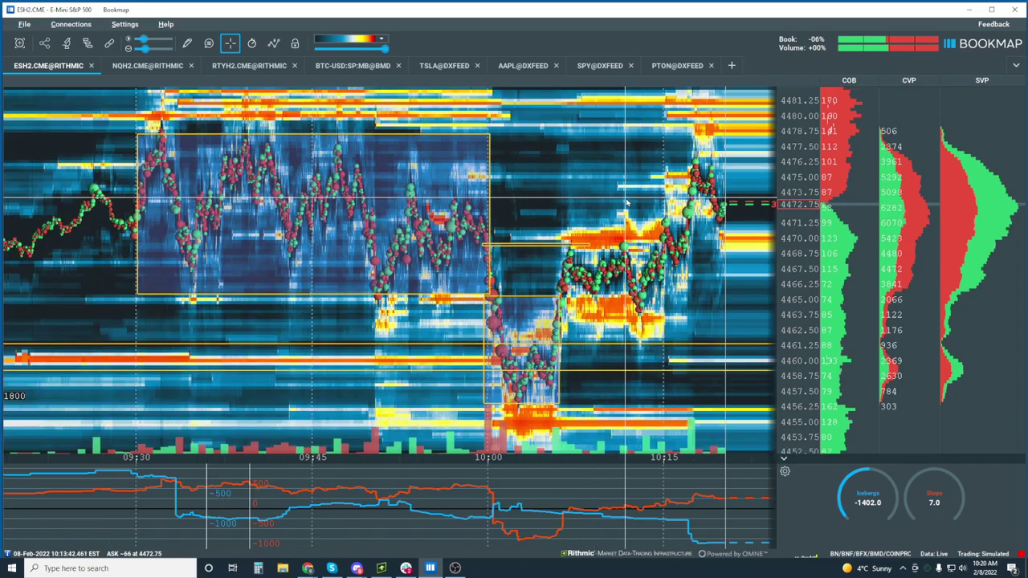
scroll(629, 203, up, 3)
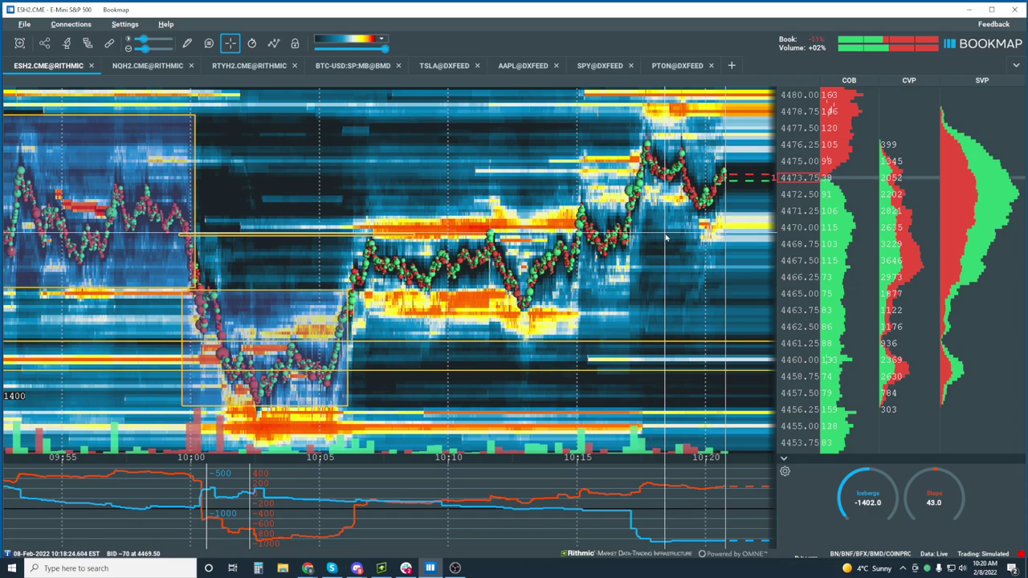
scroll(665, 237, down, 5)
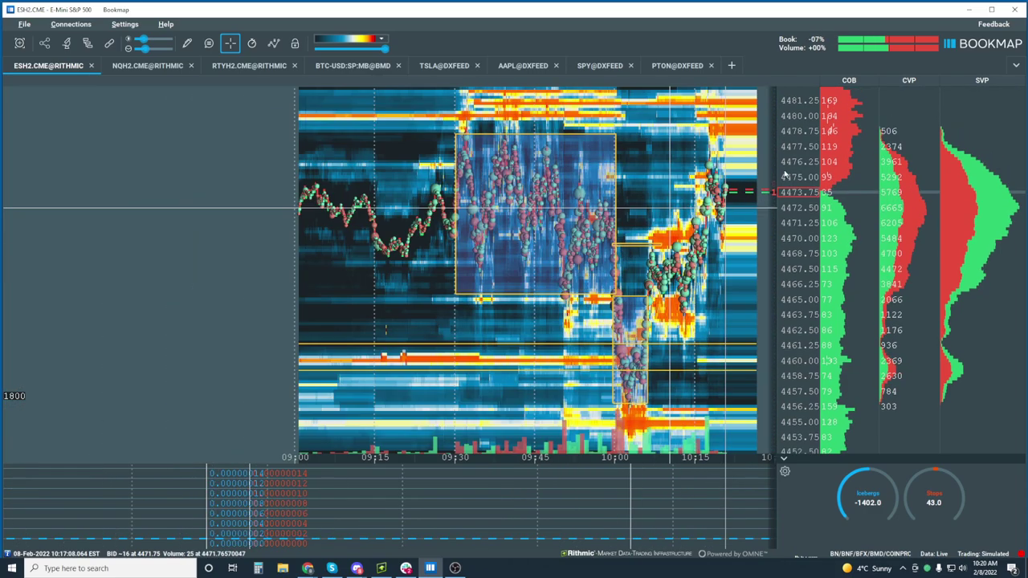
scroll(804, 138, down, 2)
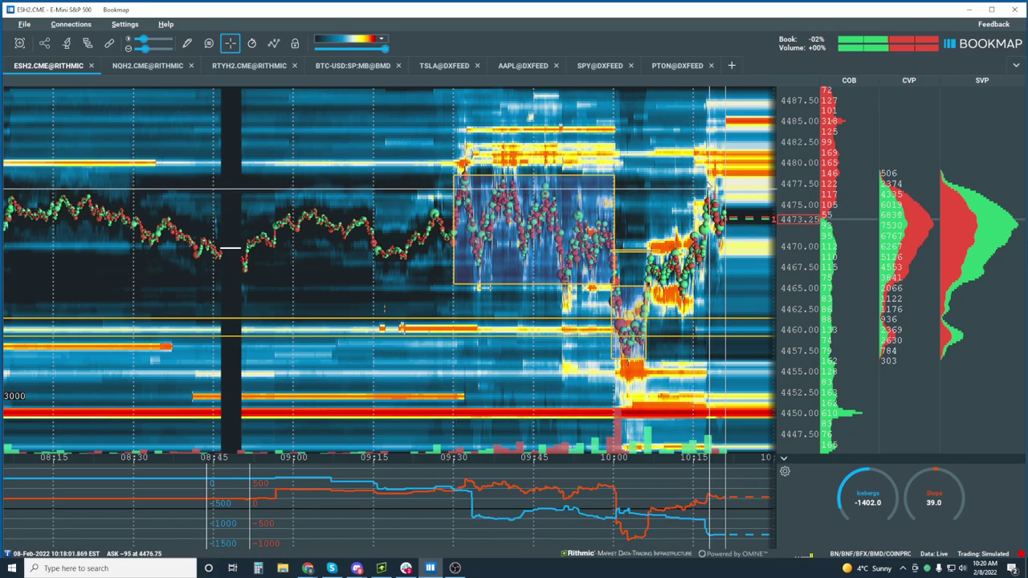
Examine recent ESH2 price action between 10:12 and 10:21 and compare it with the session since 09:15 and the 4450 liquidity band.
scroll(704, 205, up, 5)
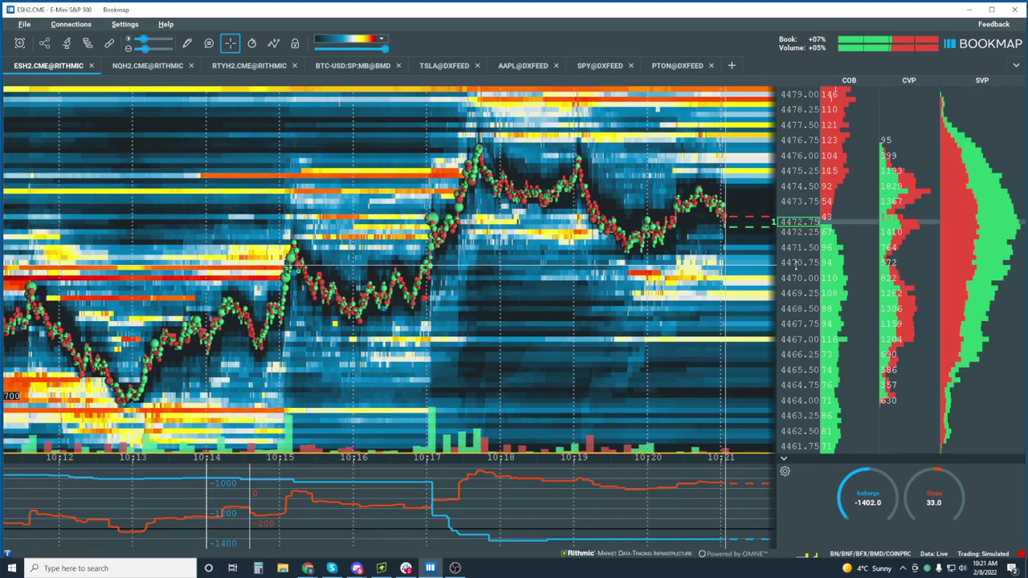
scroll(631, 245, down, 4)
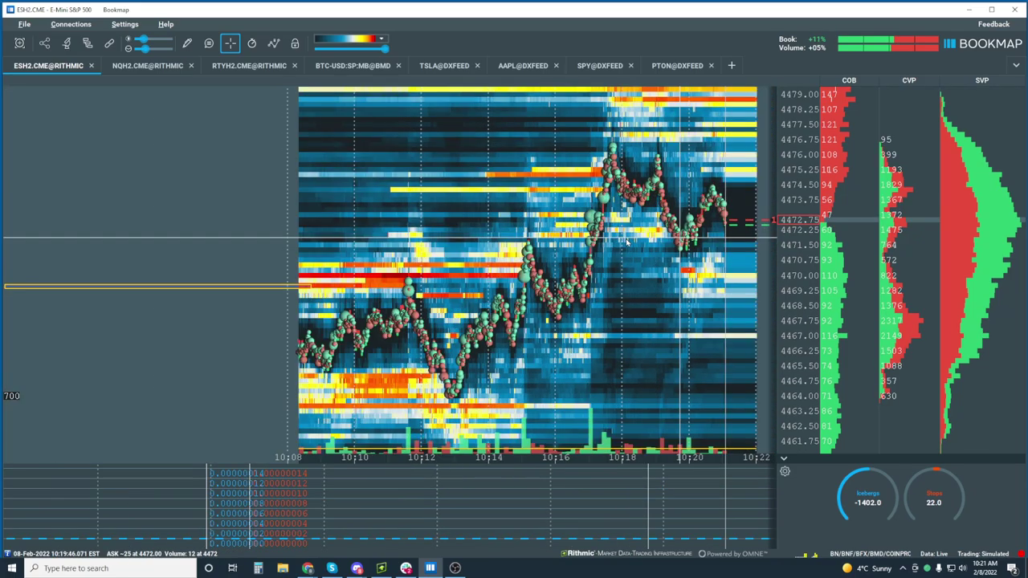
scroll(628, 243, down, 3)
scroll(642, 237, down, 3)
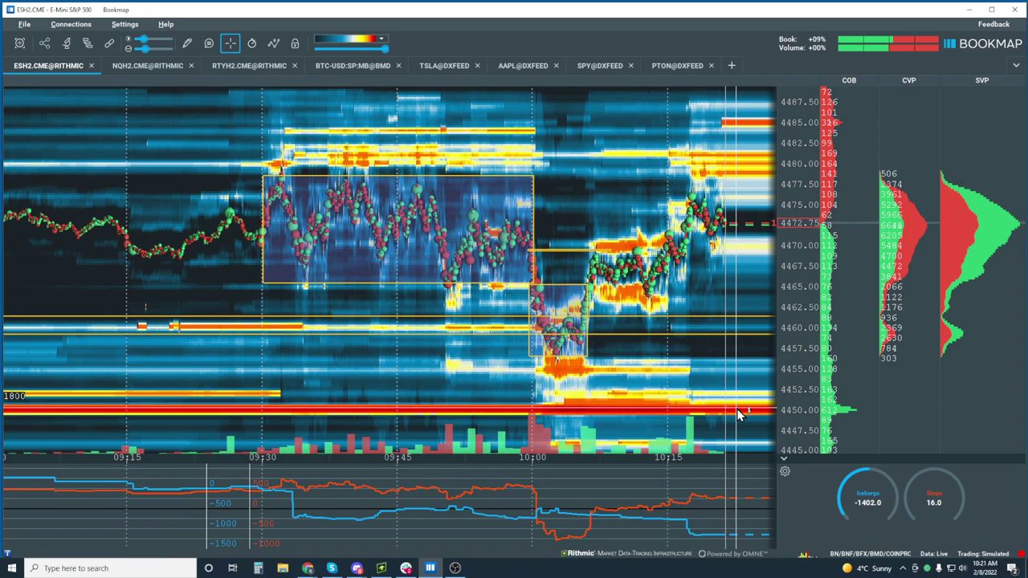
Open the TSLA chart and examine its session since 08:45, then the 905 and 907 liquidity bands around 10:24.
click(439, 68)
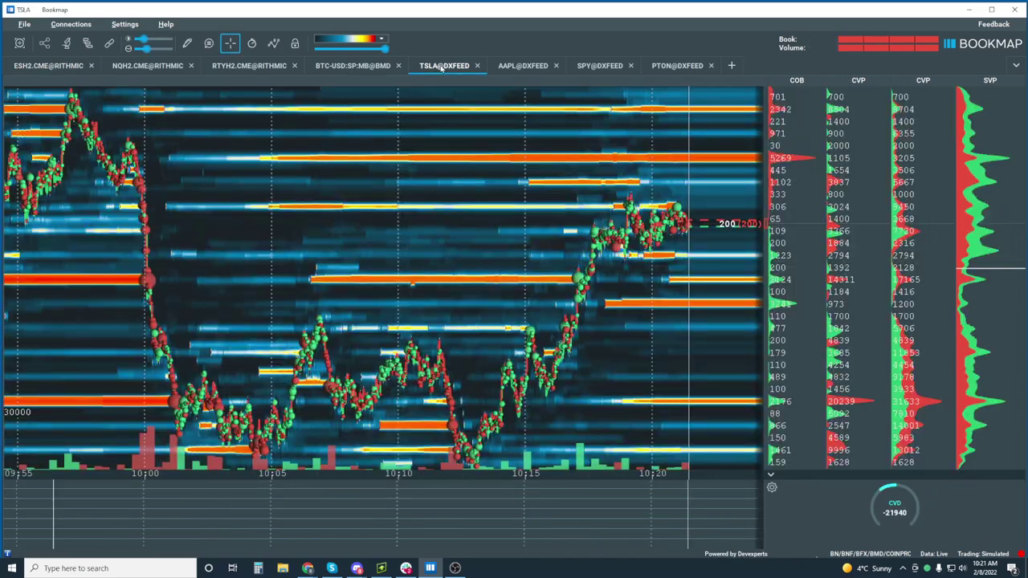
scroll(551, 212, down, 5)
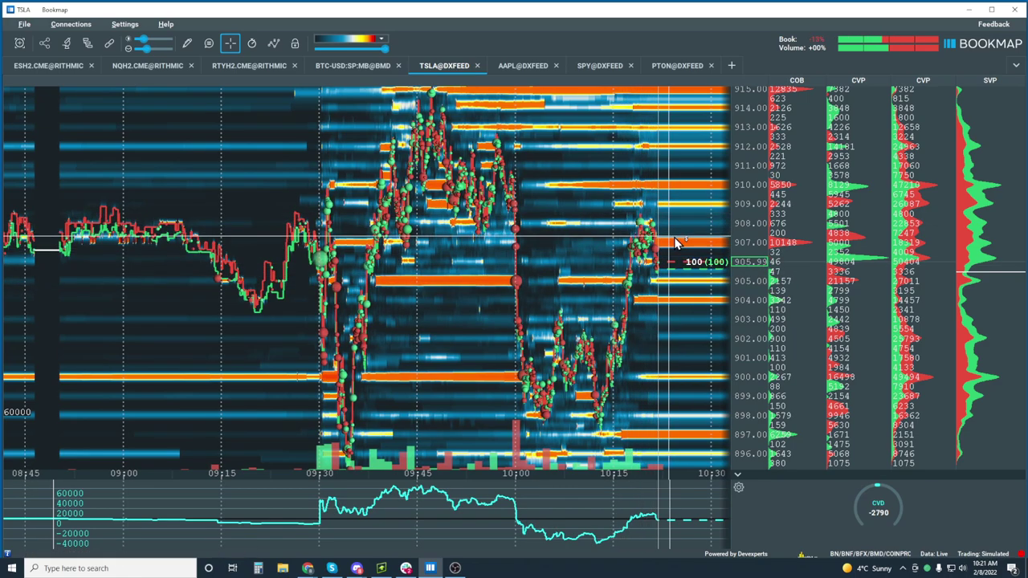
scroll(675, 242, up, 6)
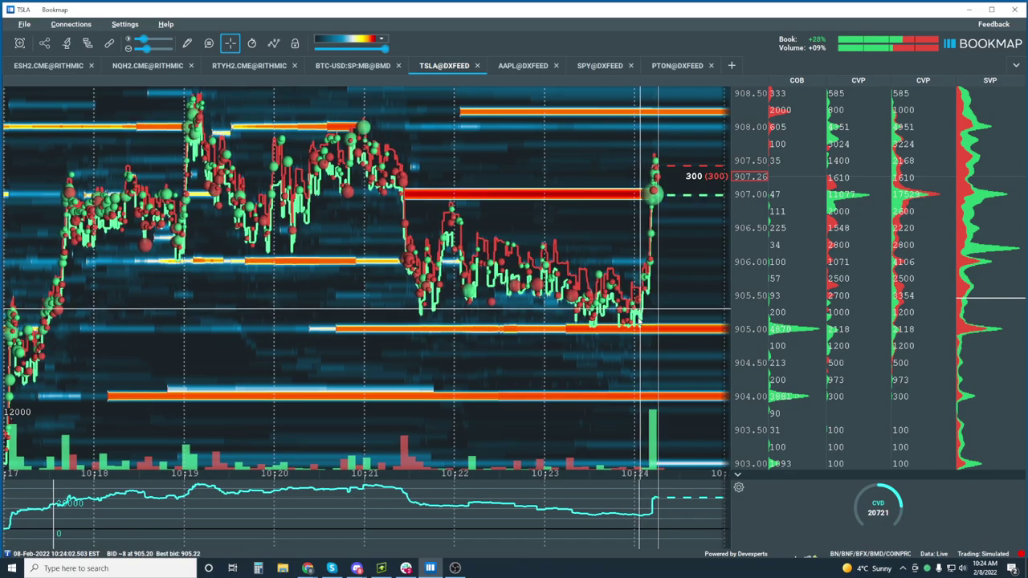
scroll(617, 285, up, 5)
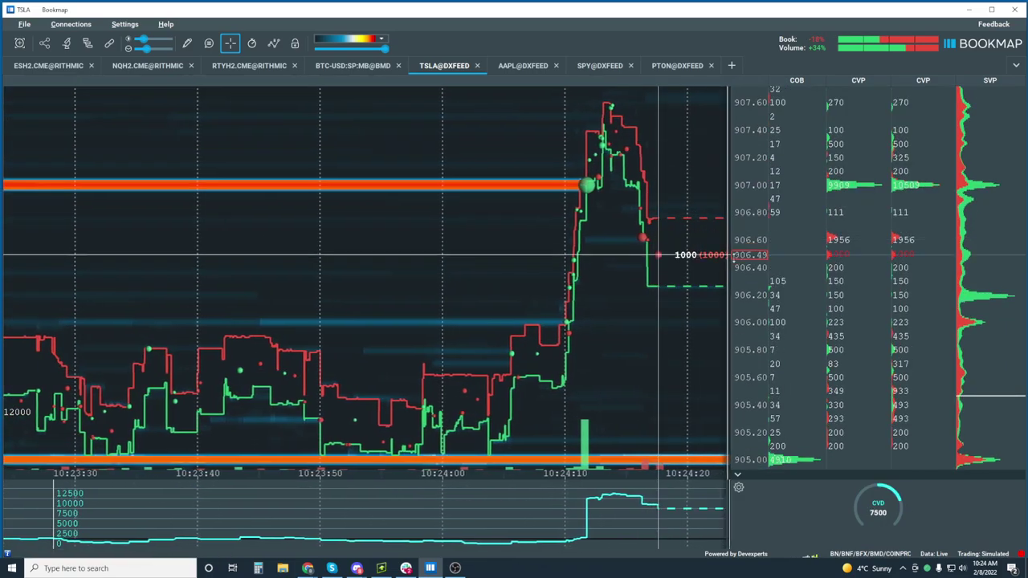
scroll(357, 326, down, 5)
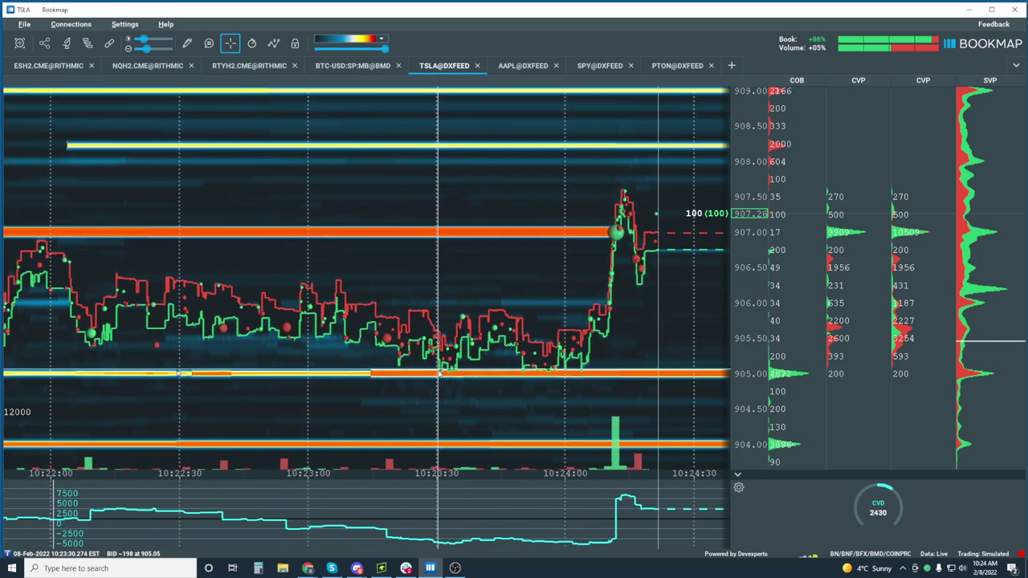
scroll(341, 277, down, 3)
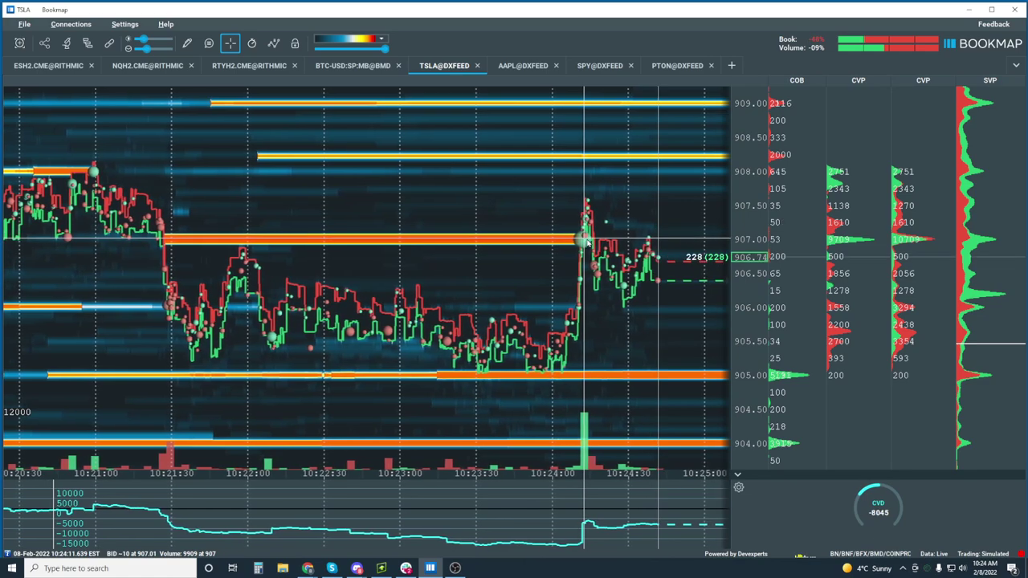
Hide the first CVP column on the TSLA chart and inspect the large trade at 907 around 10:24:11.
right_click(853, 223)
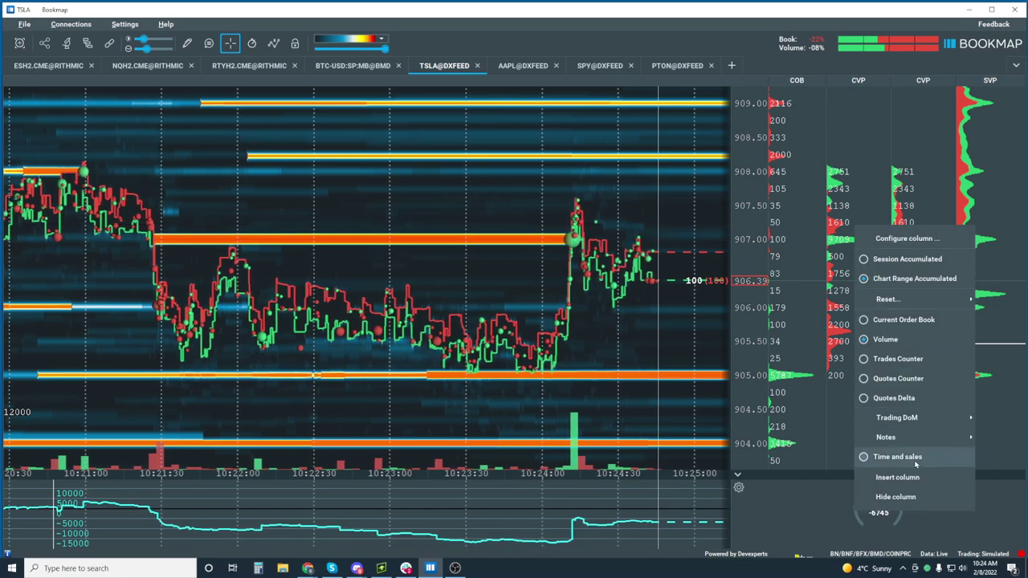
click(896, 497)
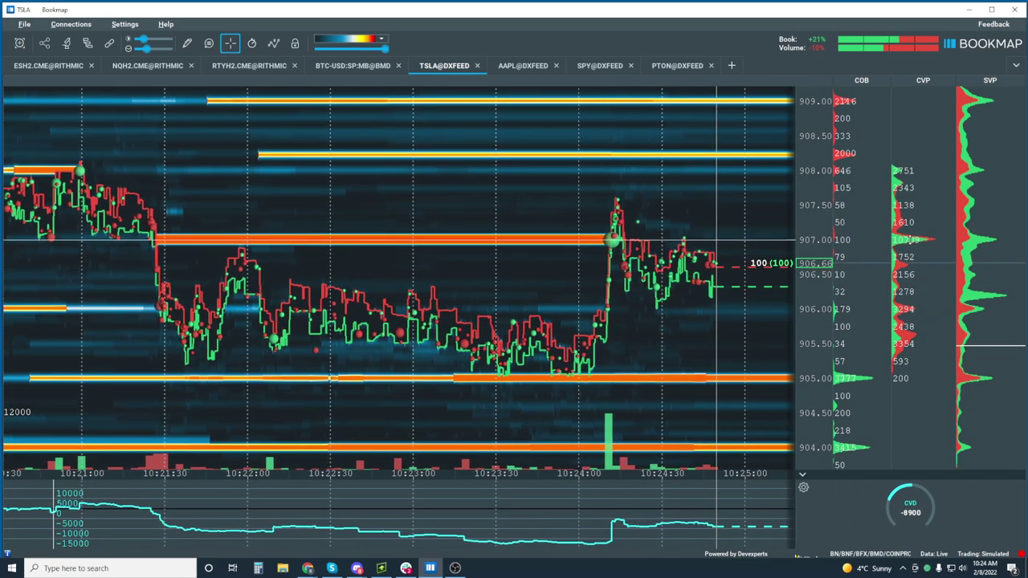
scroll(656, 218, up, 3)
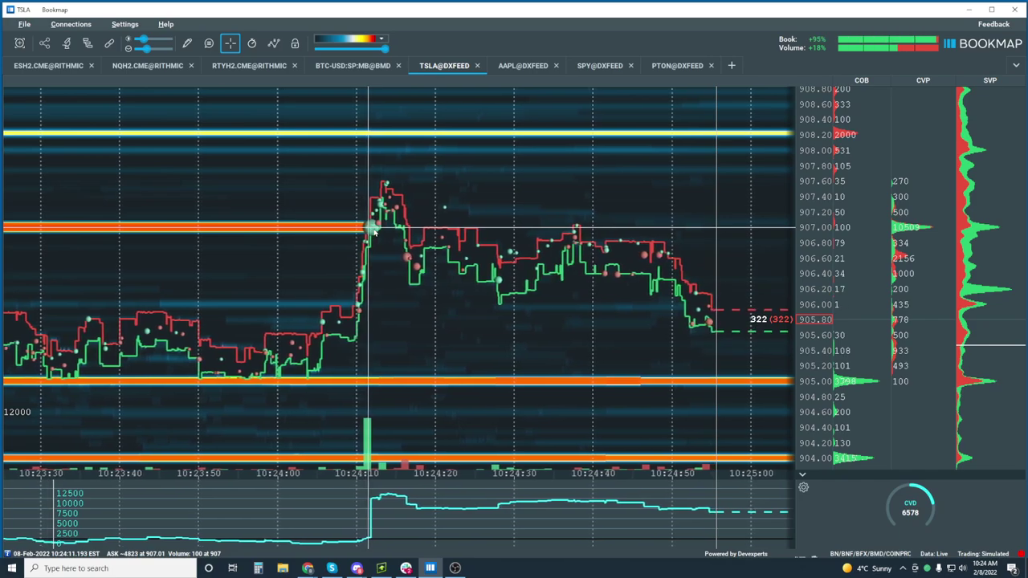
scroll(460, 218, down, 8)
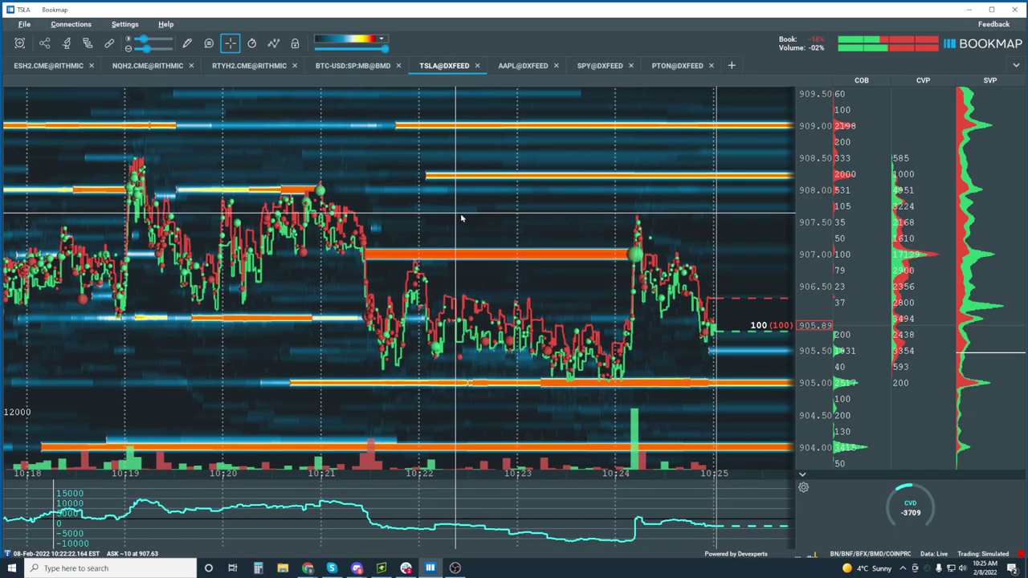
Examine how TSLA trades against the liquidity bands from 904 to 909 between 10:25 and 10:27.
scroll(507, 262, down, 3)
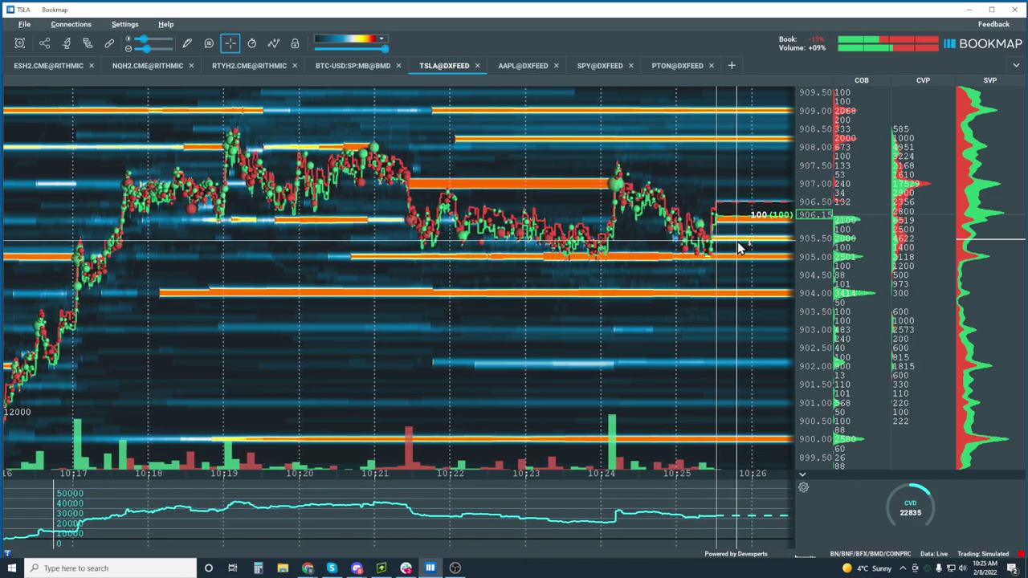
scroll(689, 185, up, 3)
scroll(719, 241, up, 3)
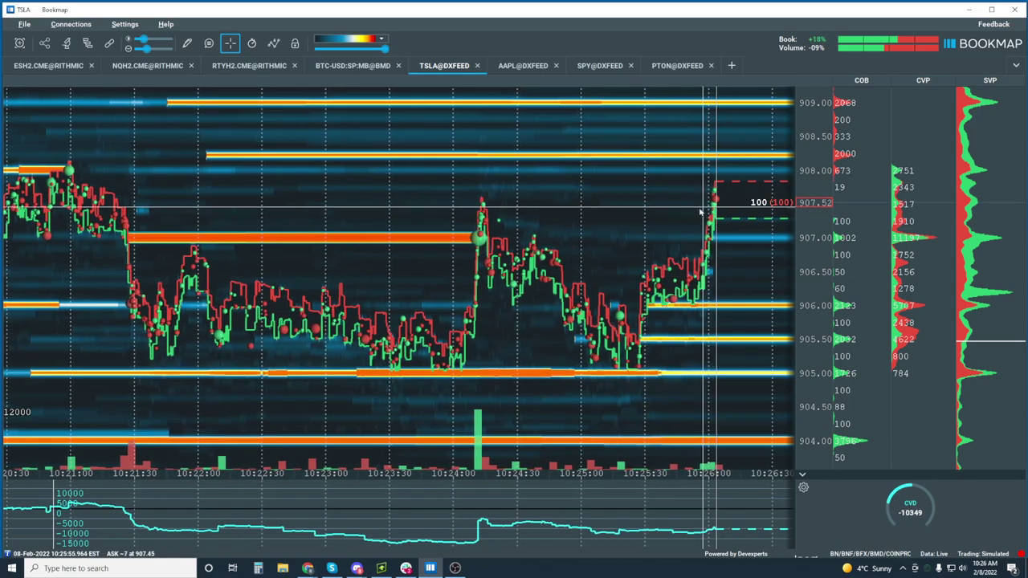
scroll(701, 211, up, 5)
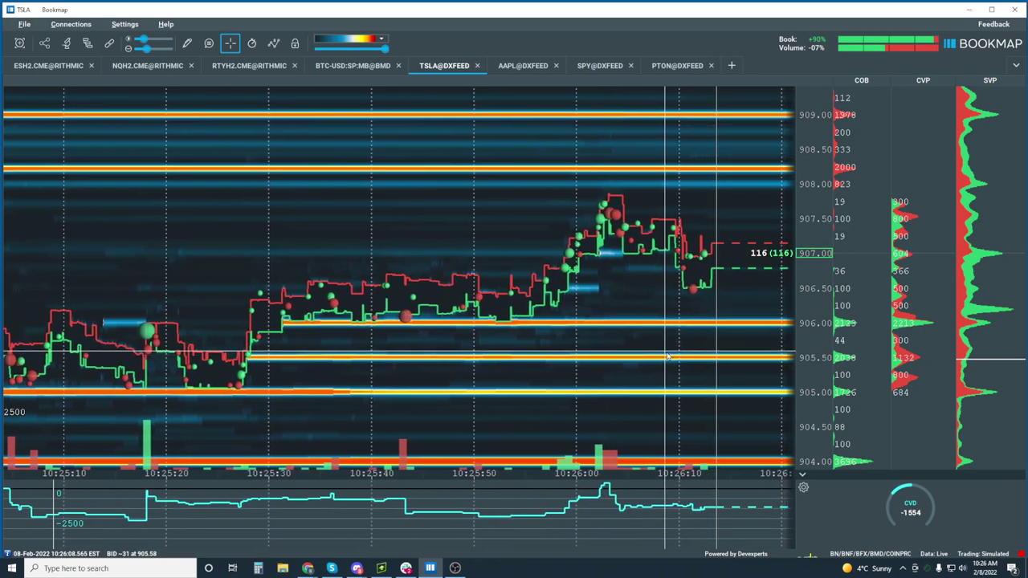
scroll(668, 356, down, 5)
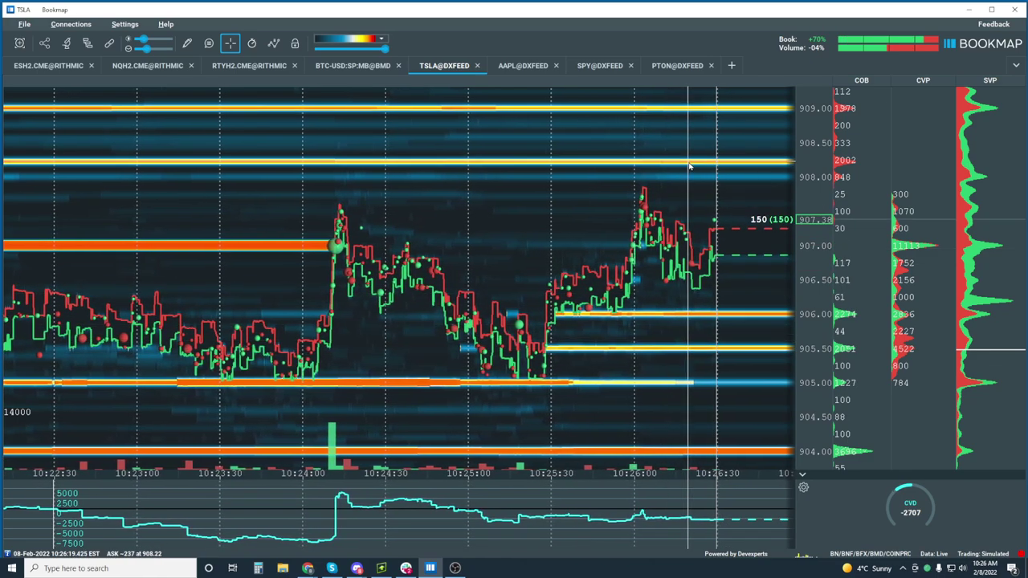
scroll(652, 177, down, 5)
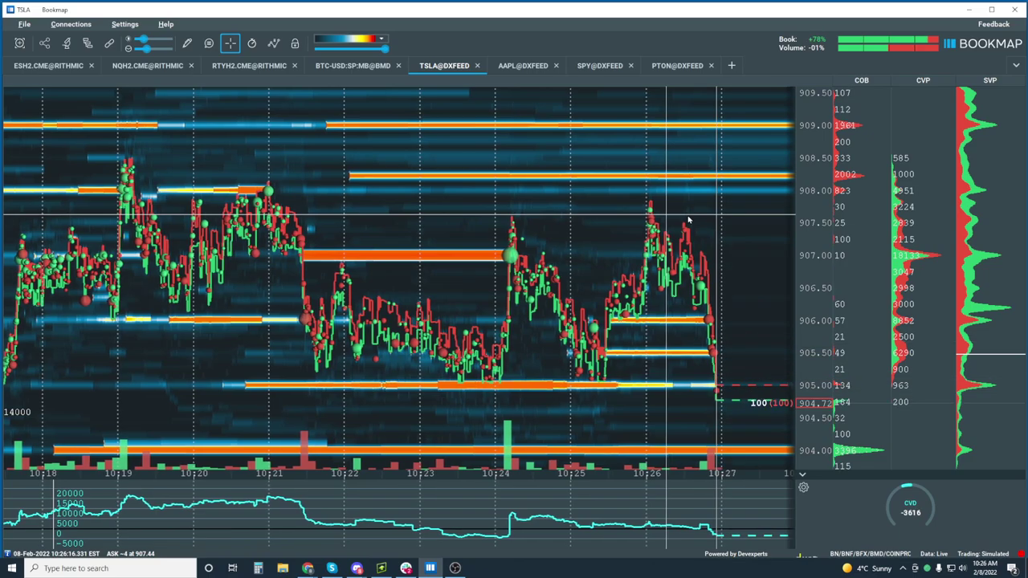
scroll(635, 216, up, 5)
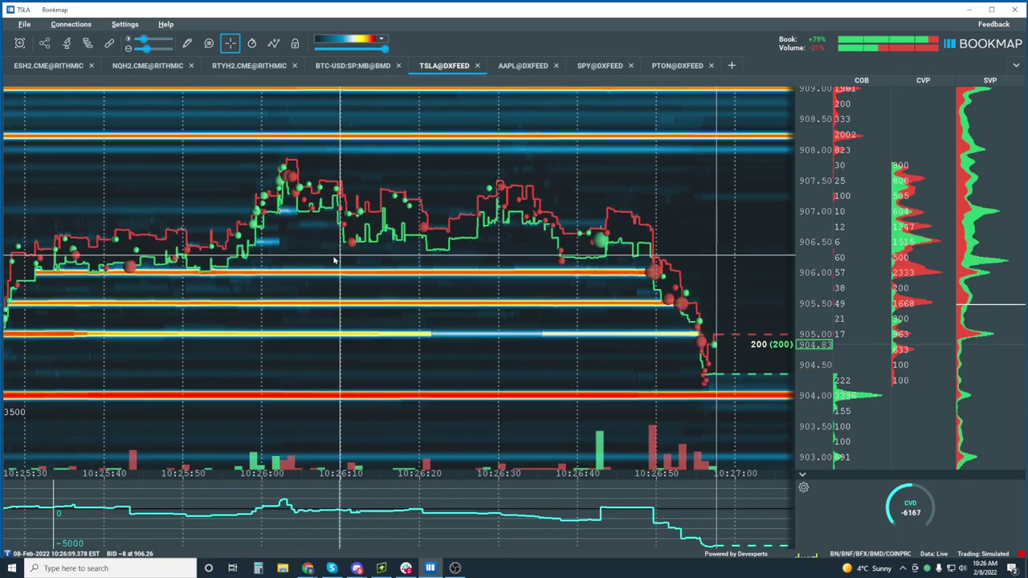
Look back at the TSLA move around 10:26:00, follow it down through 904 and return the chart to live data.
drag(335, 257, 429, 218)
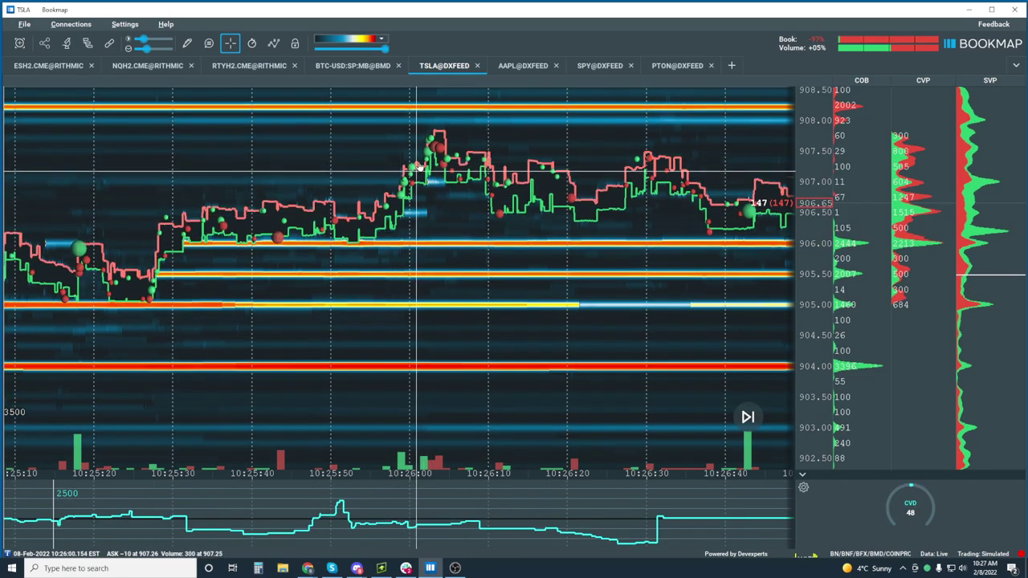
scroll(514, 215, down, 2)
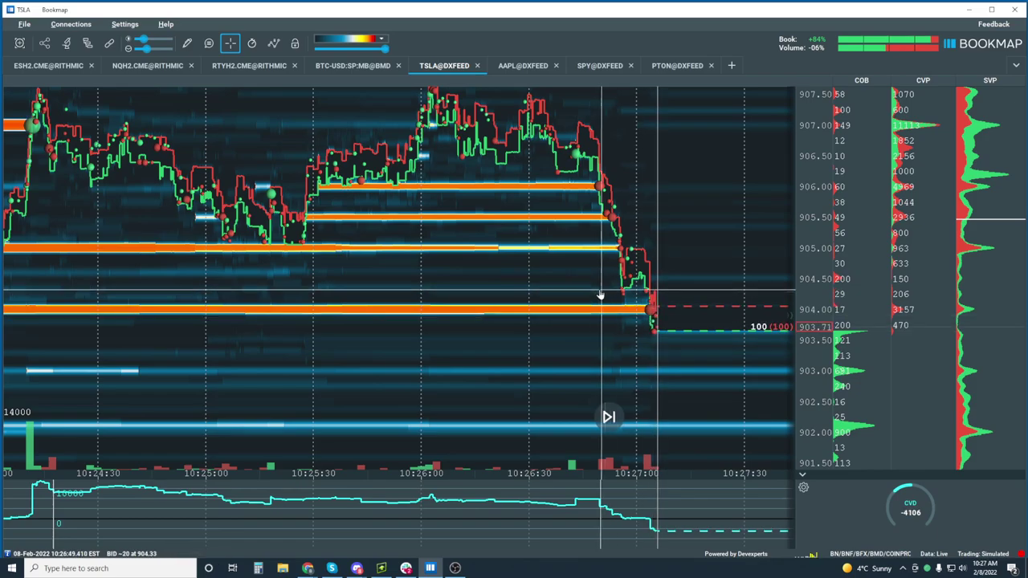
scroll(601, 294, down, 3)
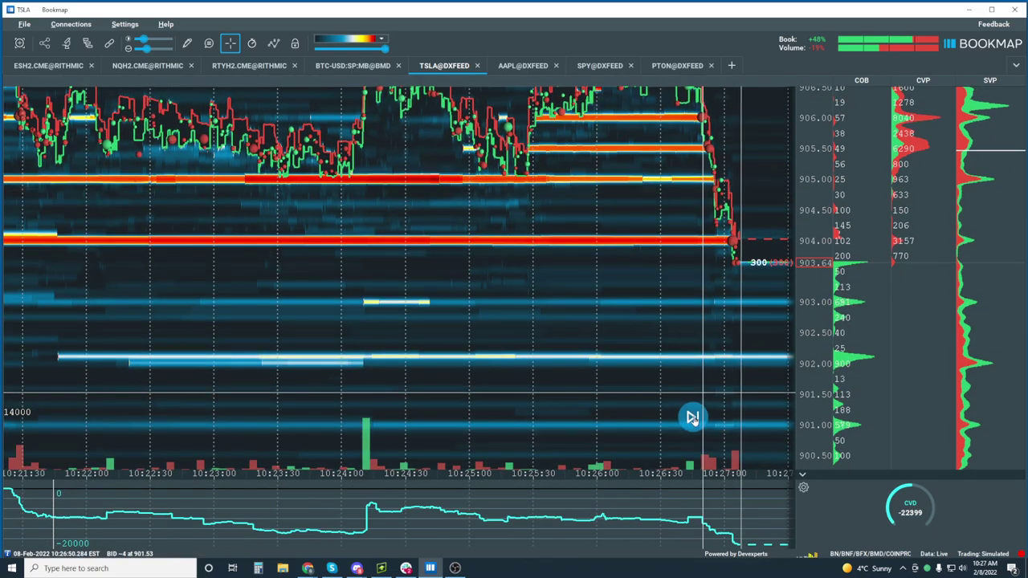
click(689, 415)
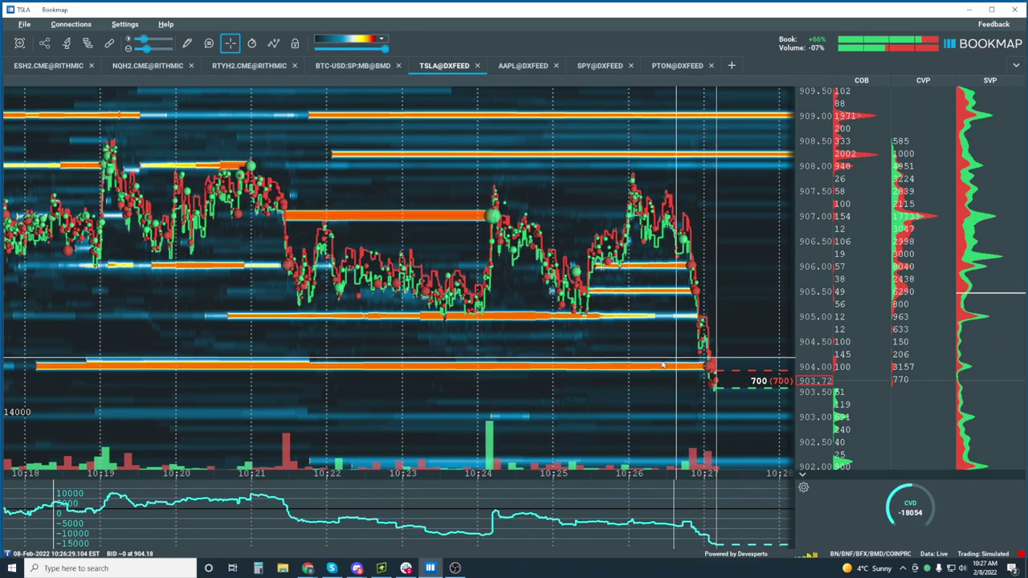
Compare the TSLA drop after 10:26 with the wider price action since 09:55 and its liquidity bands.
scroll(643, 331, down, 5)
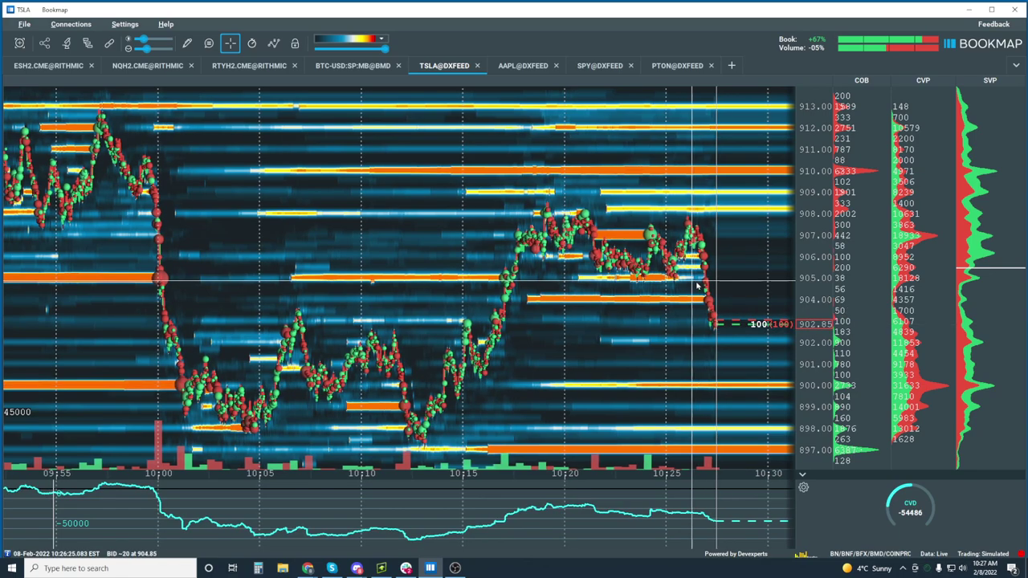
scroll(570, 185, up, 5)
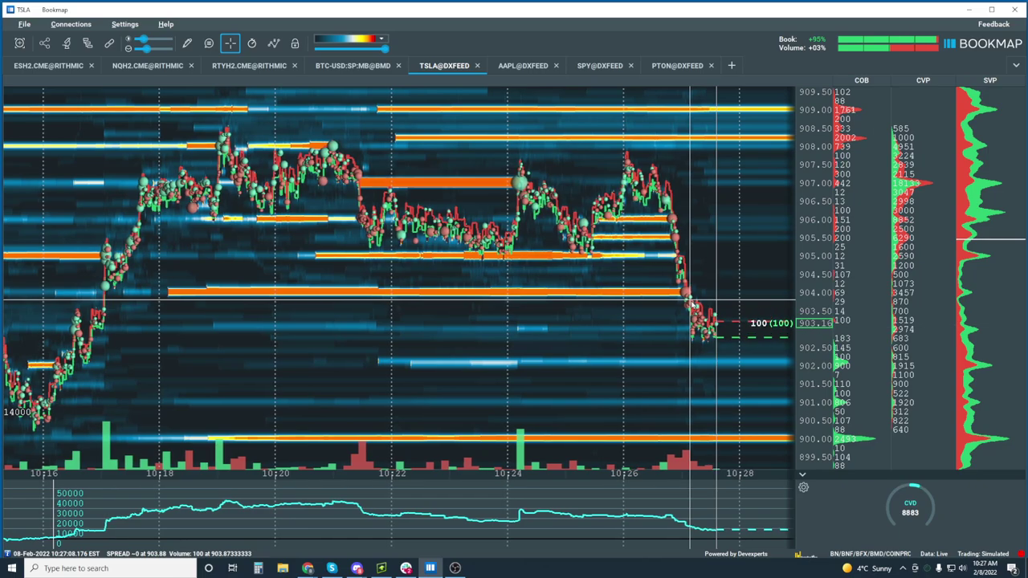
scroll(595, 218, up, 3)
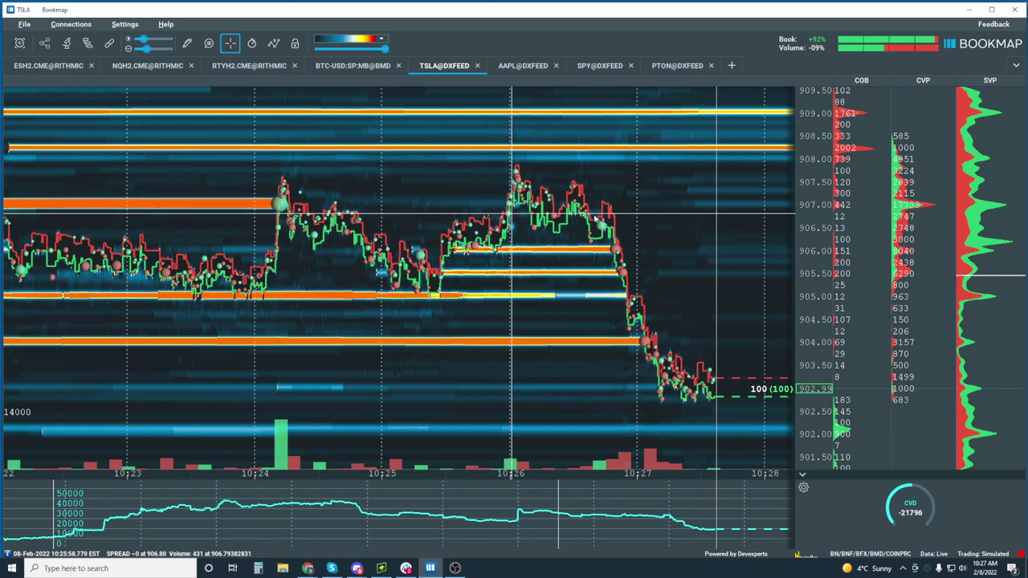
scroll(595, 218, down, 5)
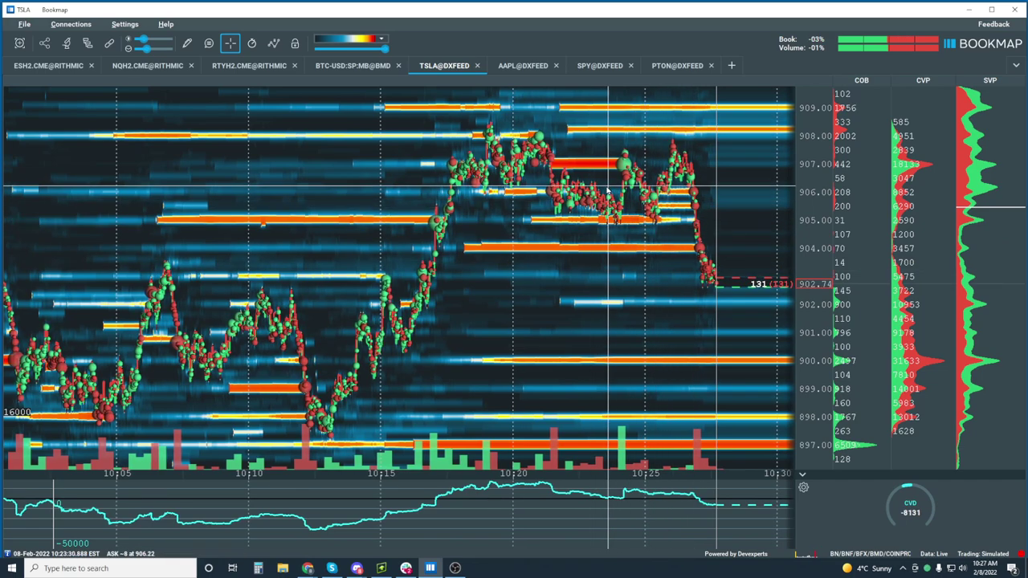
Return to the ESH2 chart and examine the 10:12 to 10:28 range, including the drop after 10:27.
click(35, 67)
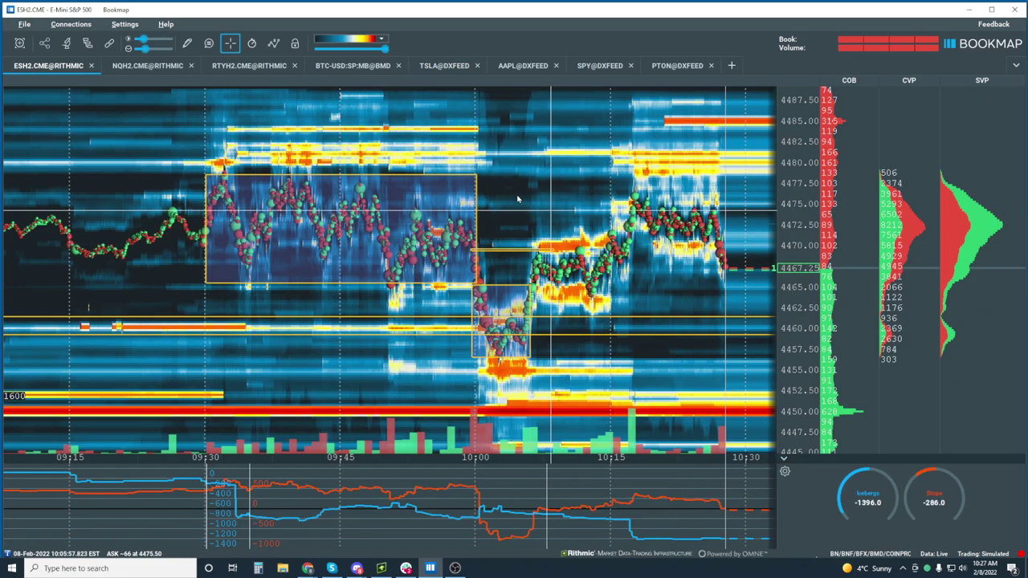
scroll(729, 229, up, 3)
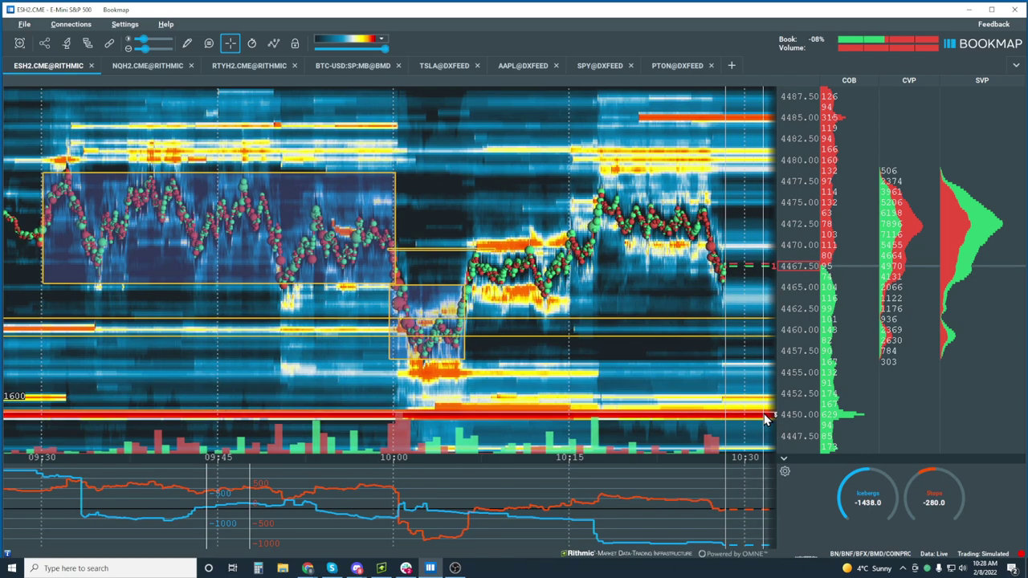
scroll(765, 419, up, 5)
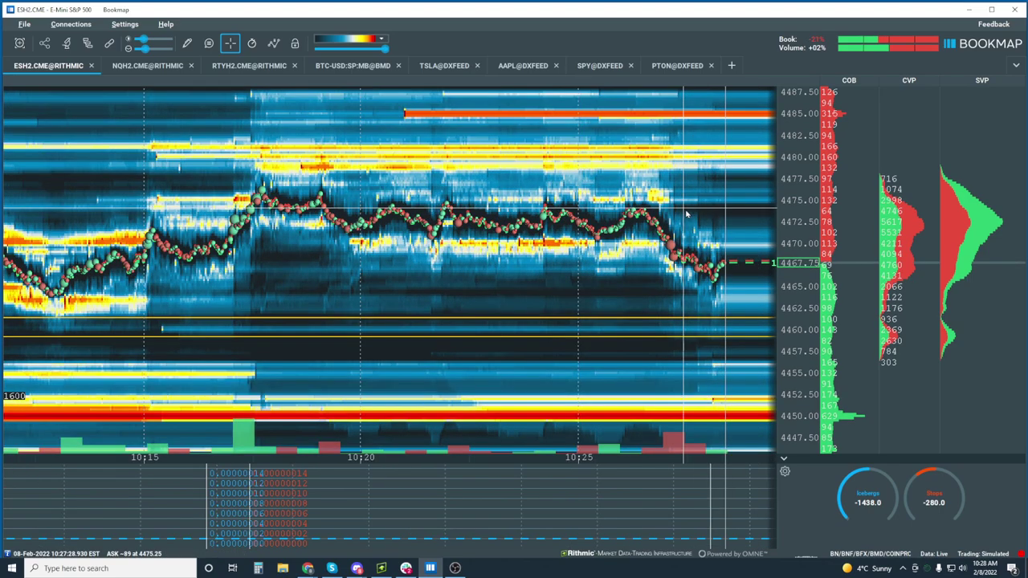
scroll(801, 331, up, 3)
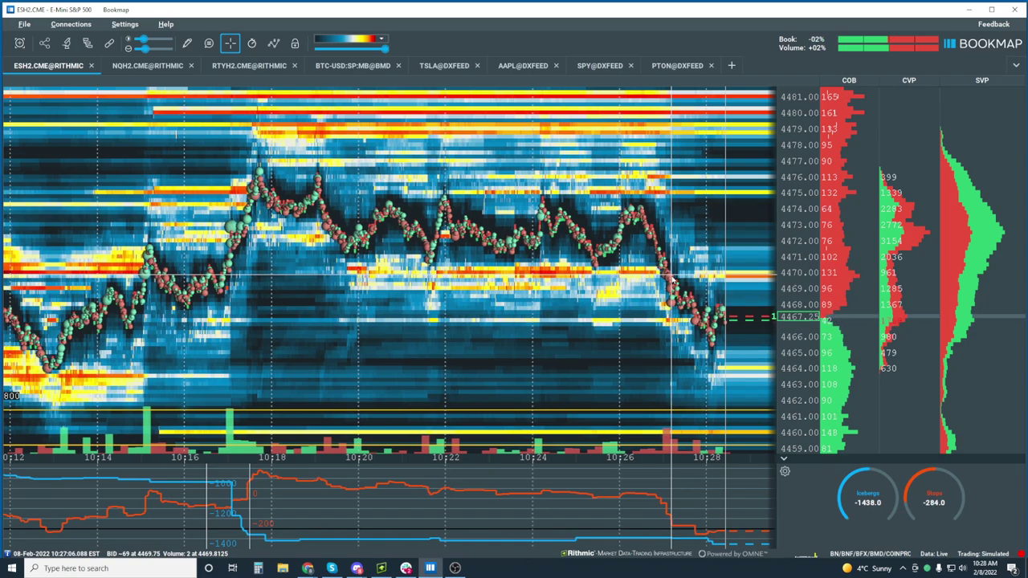
Draw rectangles around the ESH2 range from about 10:16:30 to 10:27 between 4470.50 and 4476.50, and the drop below it to about 4465.25.
click(193, 43)
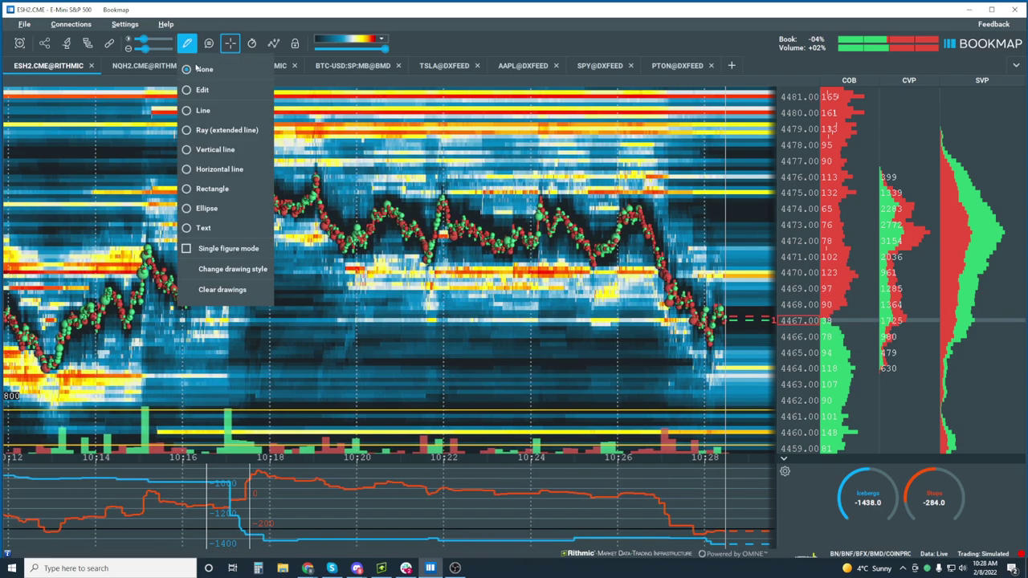
click(233, 196)
drag(666, 169, 198, 265)
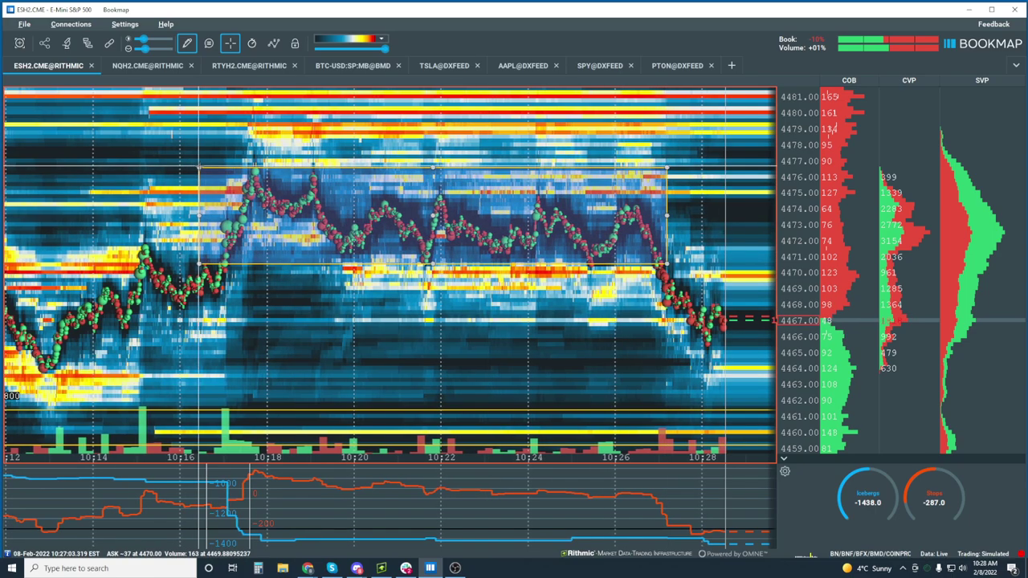
mouse_move(659, 271)
mouse_down()
mouse_move(715, 305)
mouse_move(725, 346)
mouse_up()
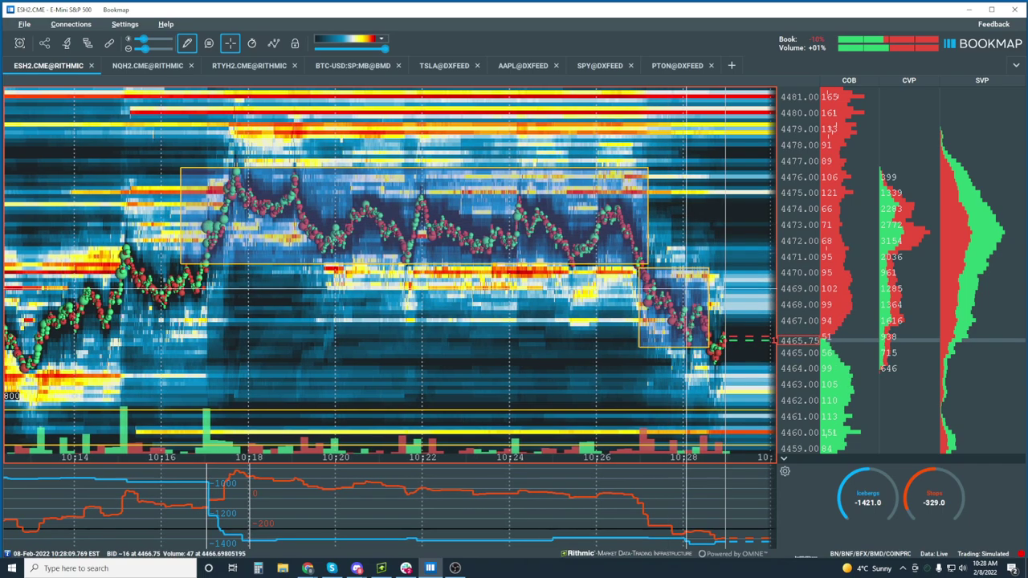
key(Escape)
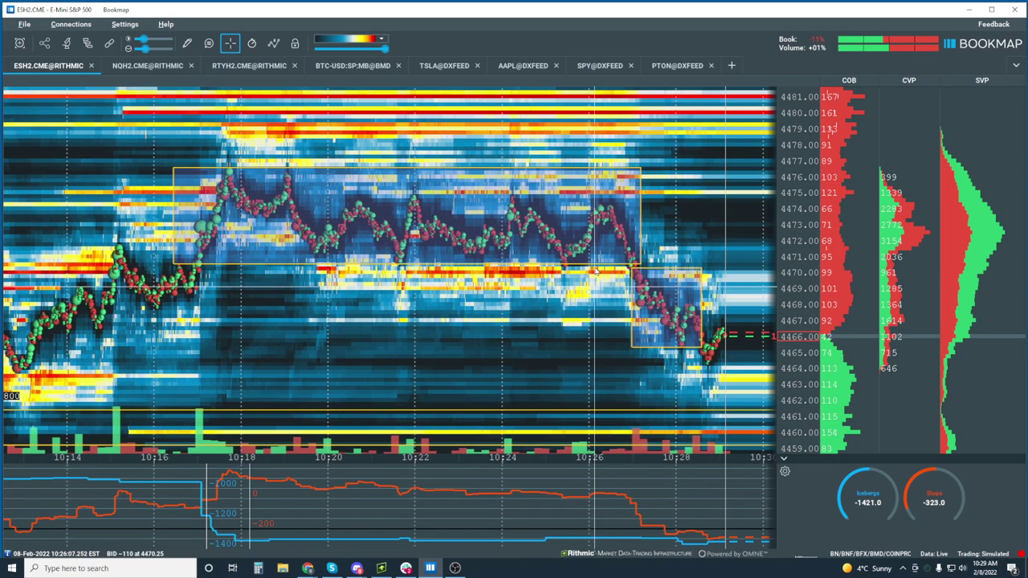
Draw a near-horizontal line on the ESH2 chart at about 4472, from about 10:26:40 to past 10:31.
scroll(596, 271, down, 2)
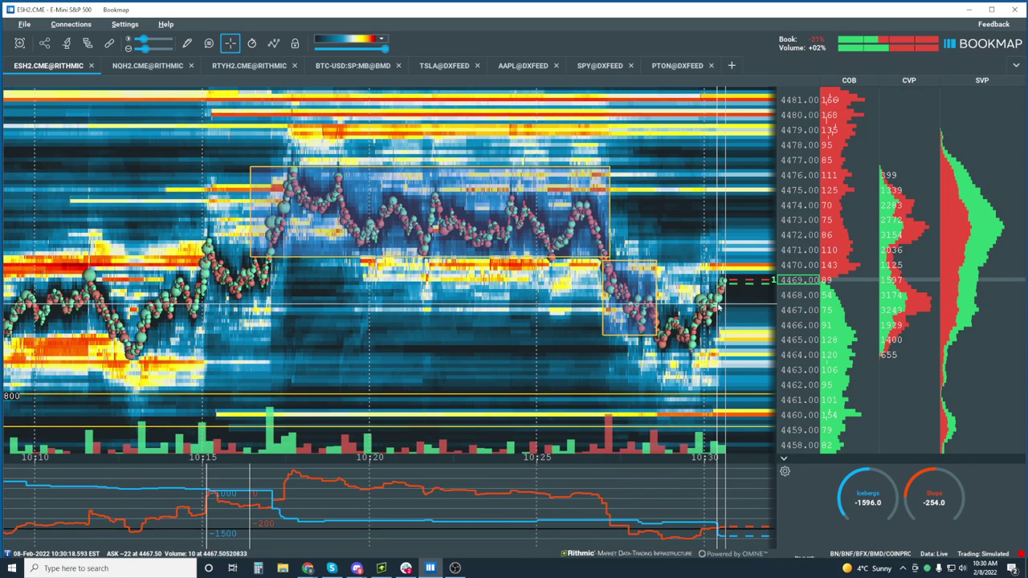
scroll(688, 265, up, 3)
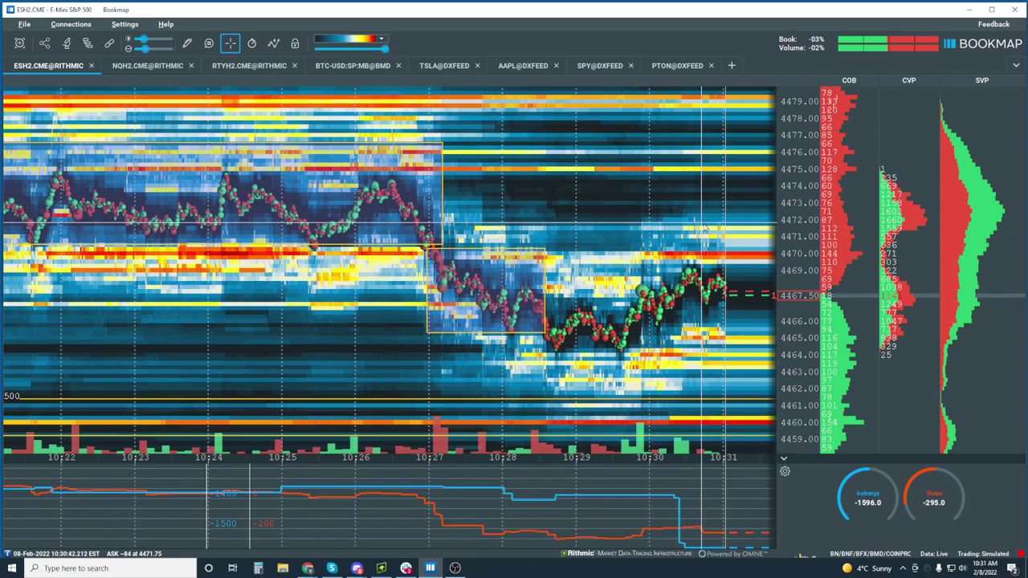
click(186, 42)
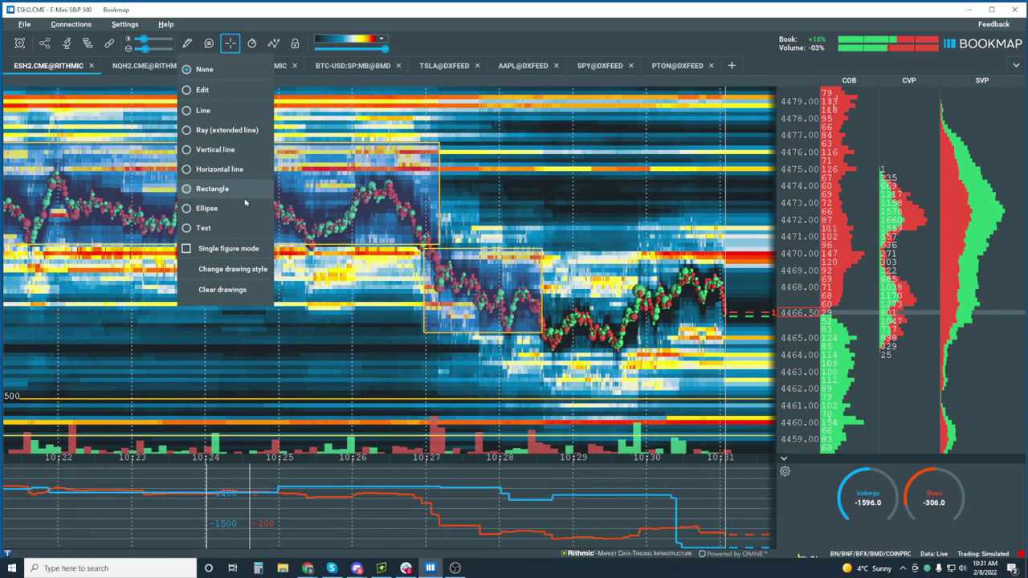
click(210, 110)
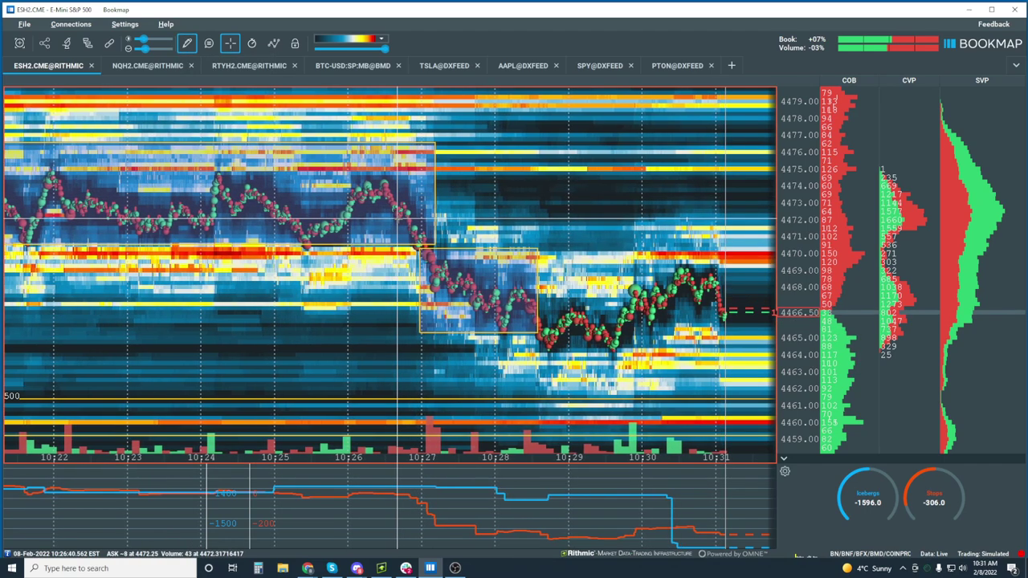
drag(396, 218, 793, 217)
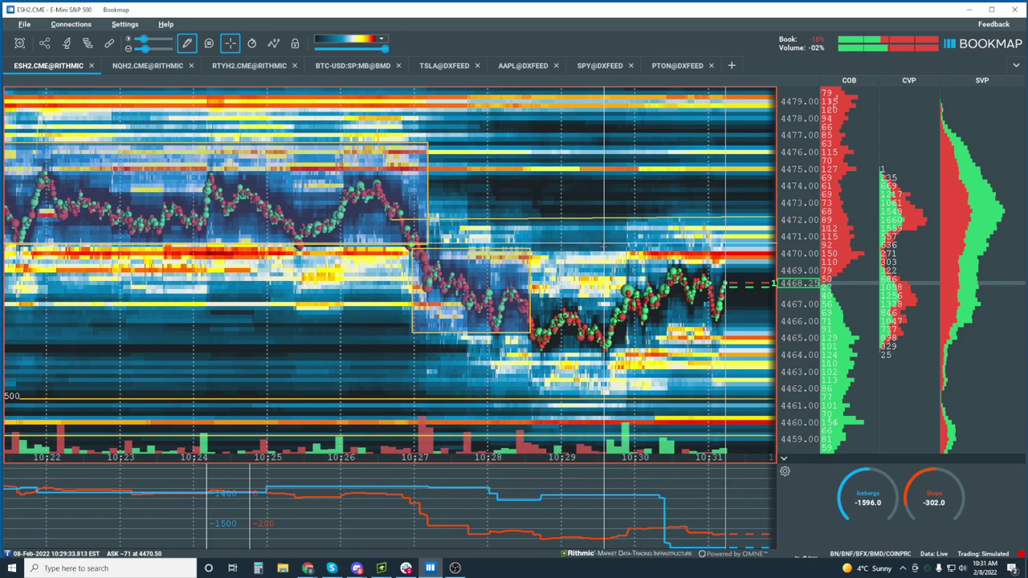
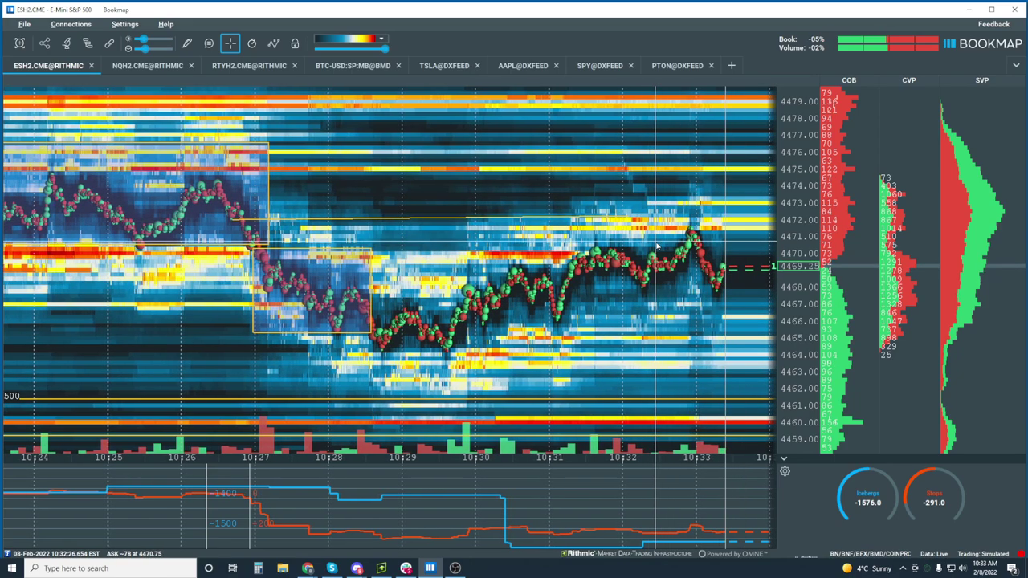
Draw a rectangle on the ESH2 chart from about 10:32:35 to 10:33:10, between about 4471.25 and 4466.25.
scroll(664, 248, up, 3)
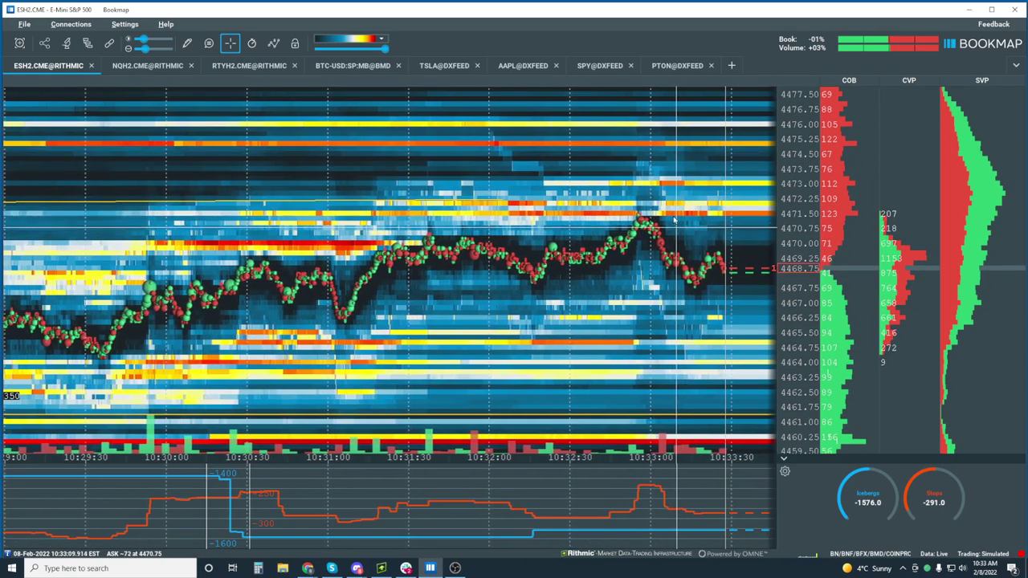
click(186, 43)
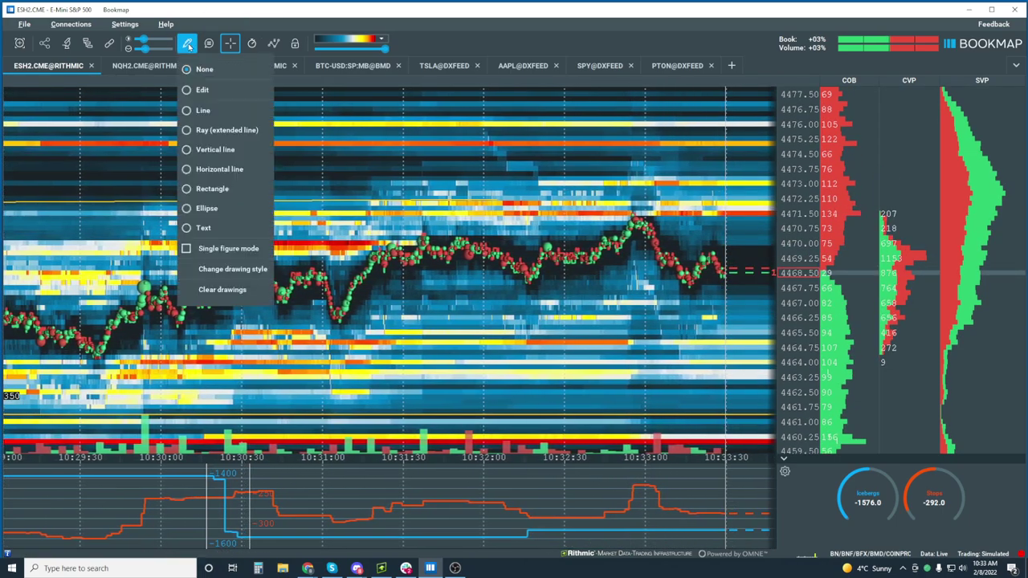
click(229, 193)
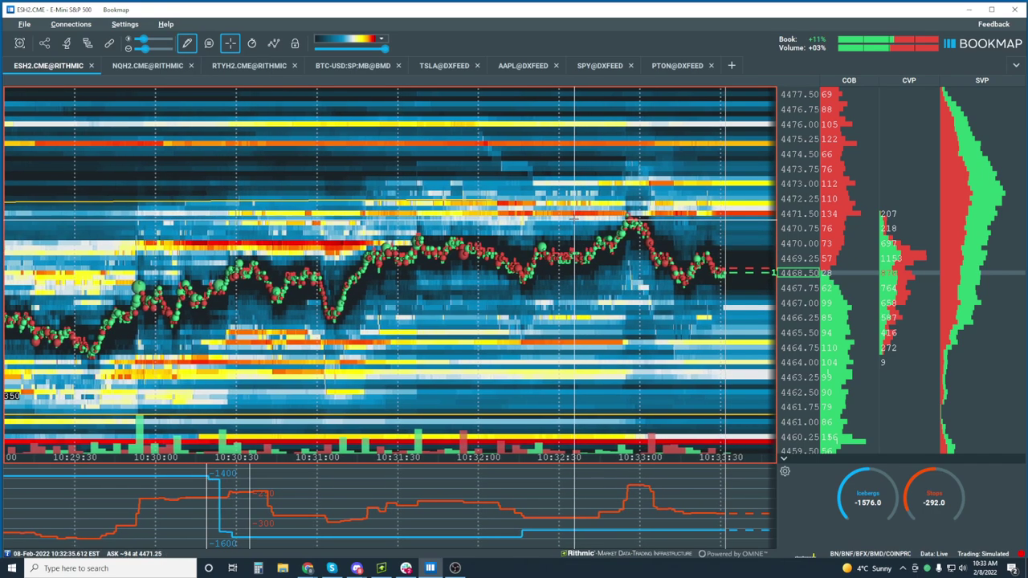
drag(574, 216, 665, 315)
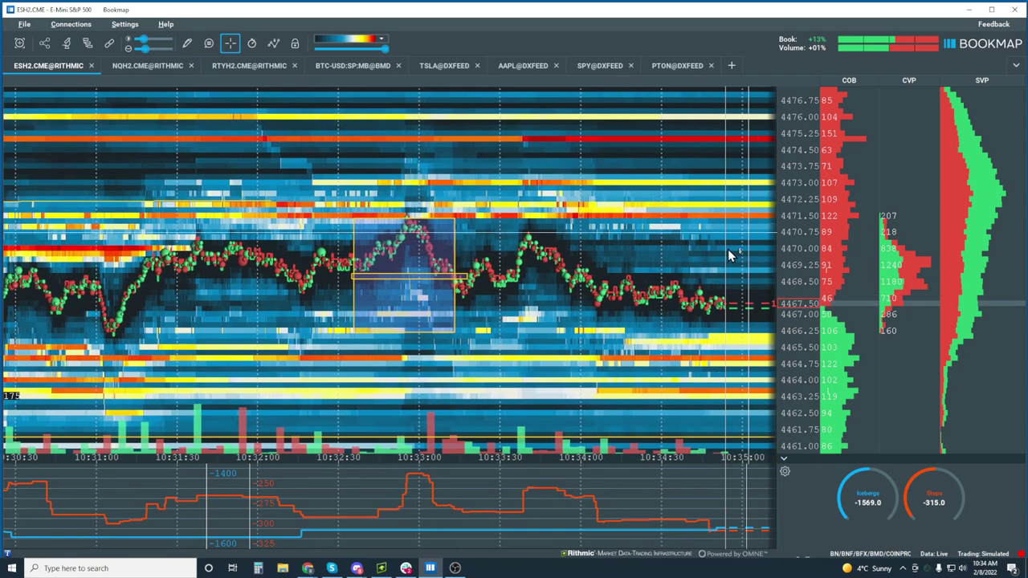
Examine the ESH2 price action after 10:33 and compare it with the marked ranges and liquidity bands back to 10:10.
scroll(665, 187, down, 2)
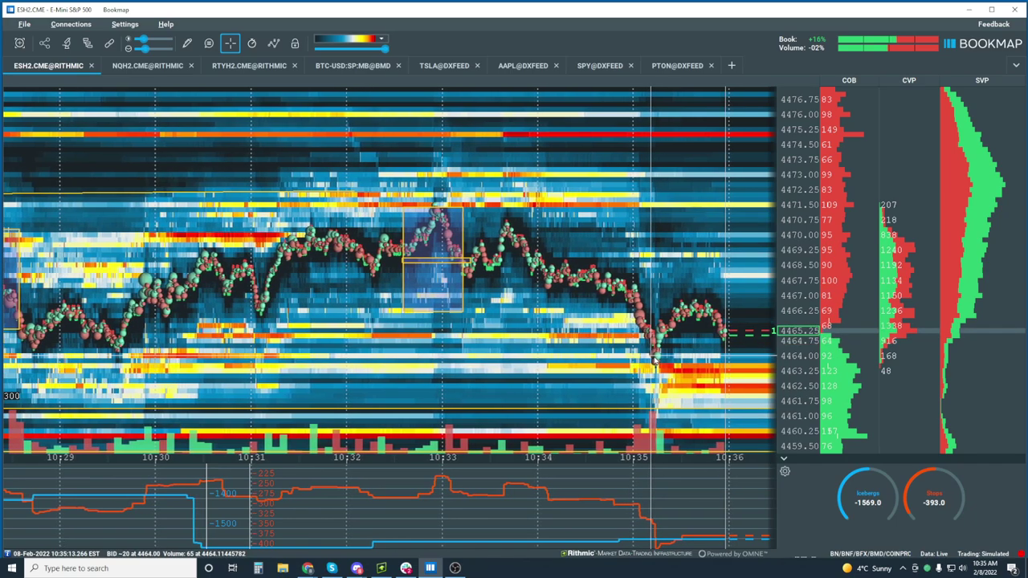
scroll(642, 329, down, 5)
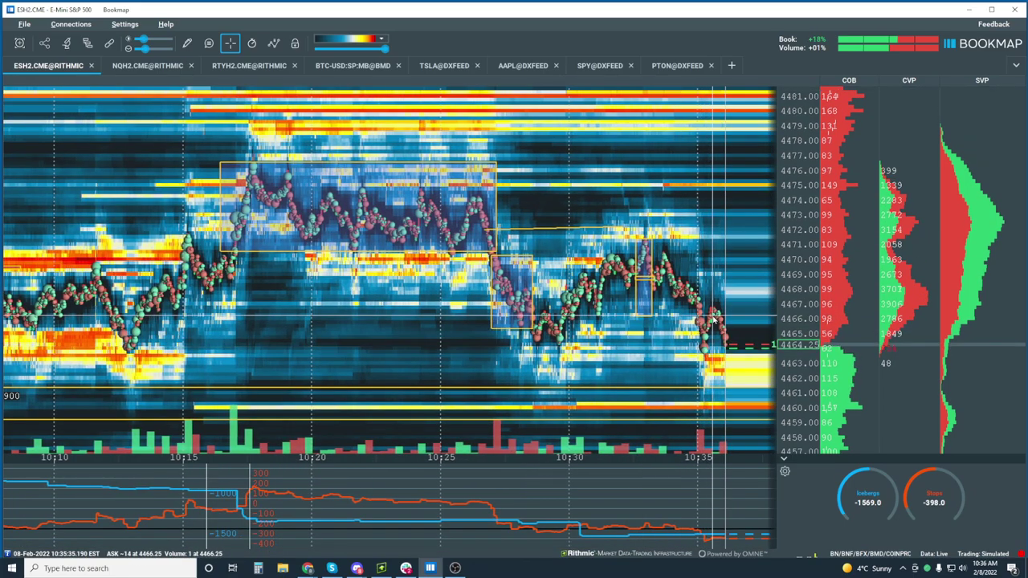
scroll(714, 319, up, 5)
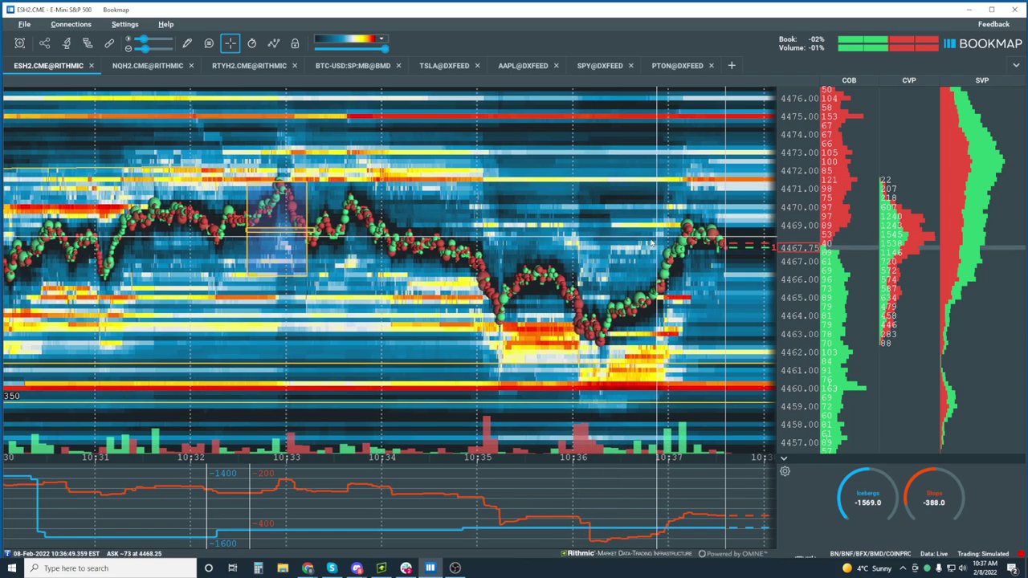
scroll(651, 243, down, 4)
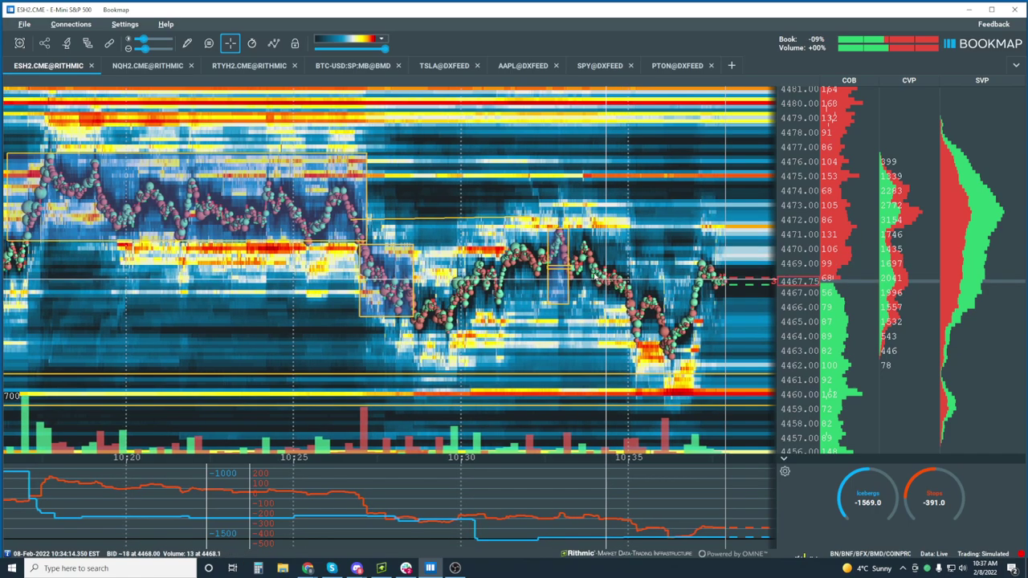
scroll(552, 285, up, 2)
scroll(553, 286, up, 2)
drag(552, 285, 595, 285)
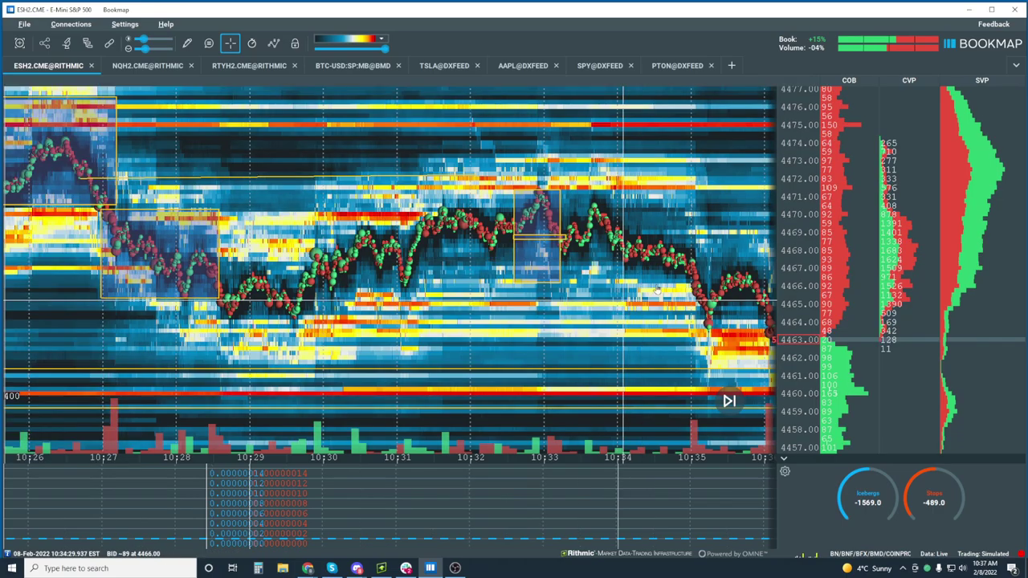
scroll(805, 288, up, 2)
scroll(404, 277, down, 3)
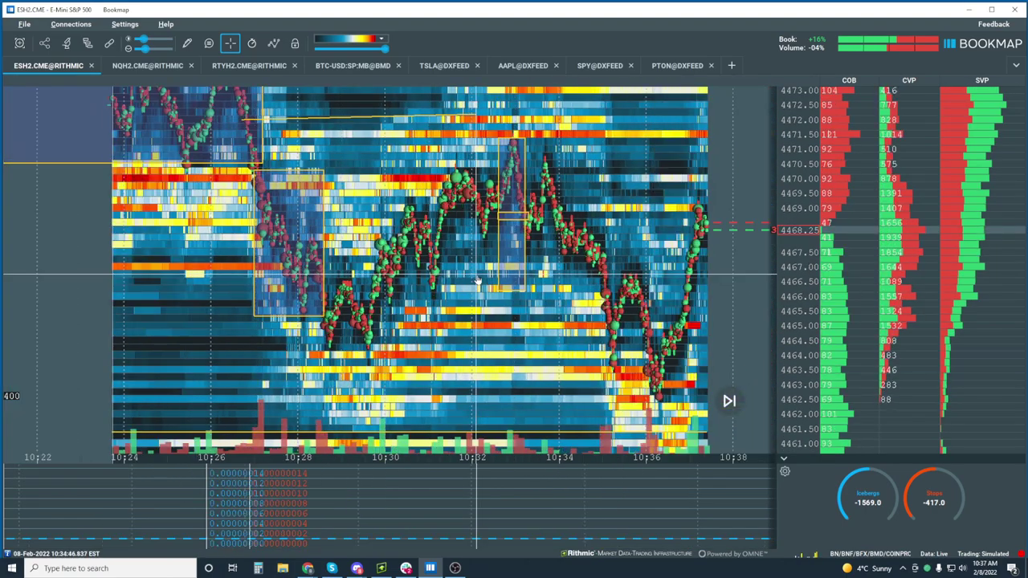
scroll(403, 277, down, 3)
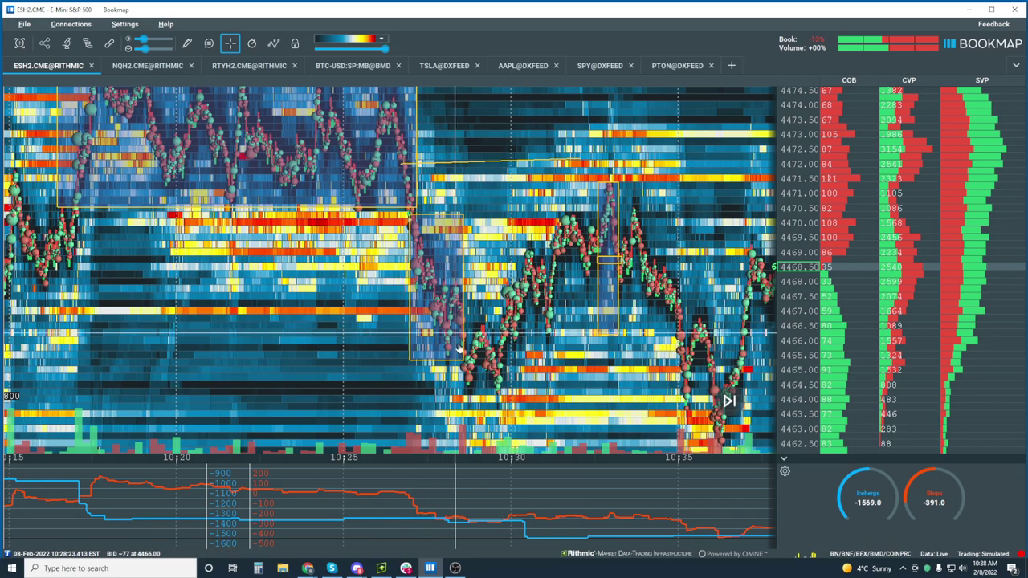
scroll(622, 257, down, 4)
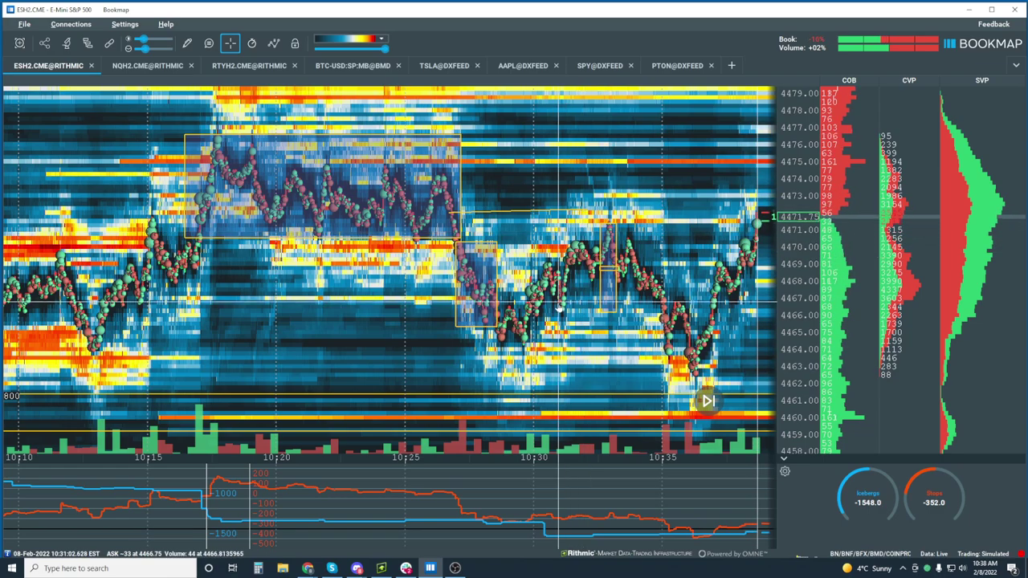
Clear all drawings from the ESH2 chart.
scroll(610, 245, up, 3)
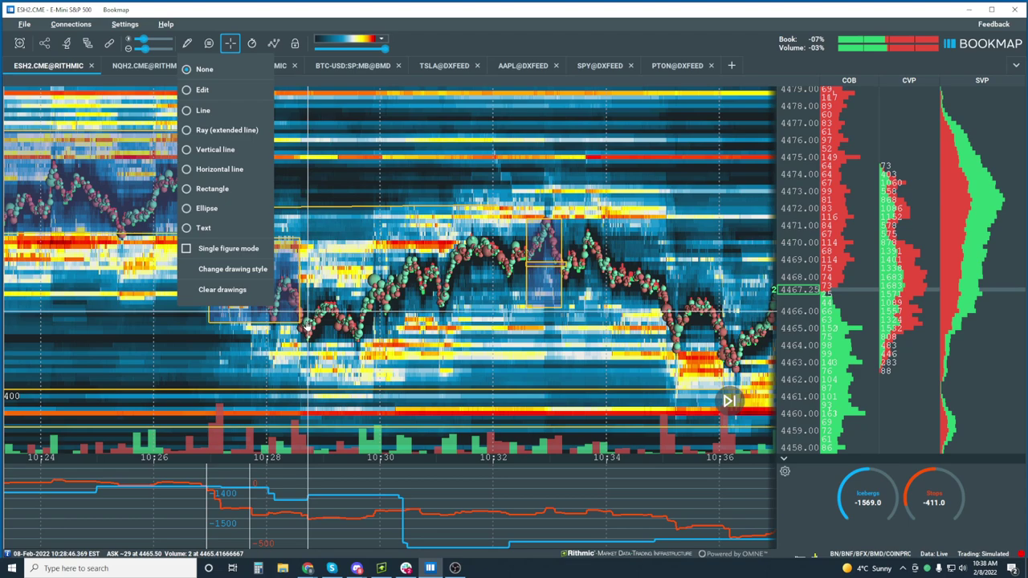
click(222, 289)
click(506, 335)
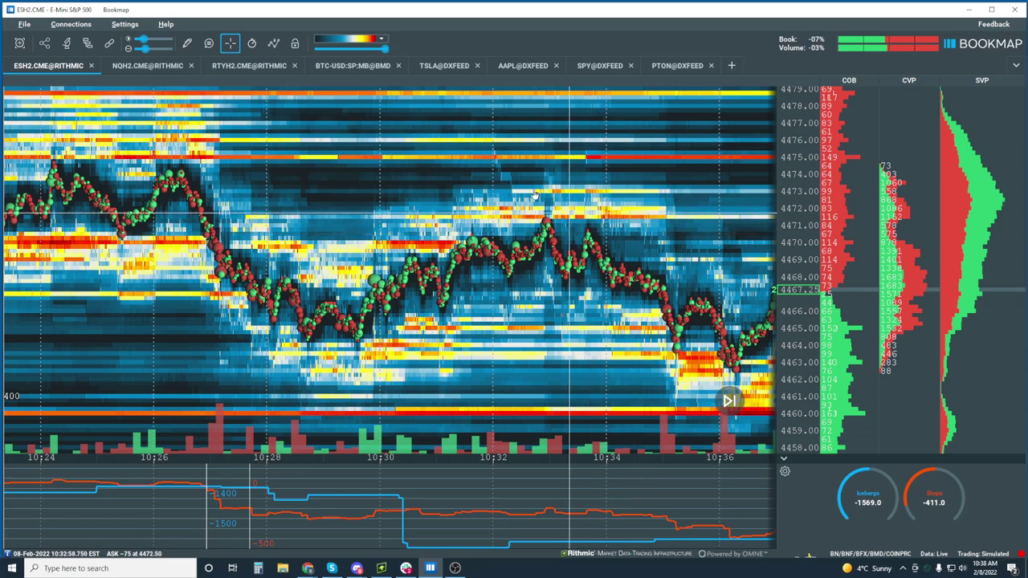
Raise the ESH2 heatmap's lower cut-off to 80% in the studies configuration and close the settings.
right_click(444, 181)
click(498, 228)
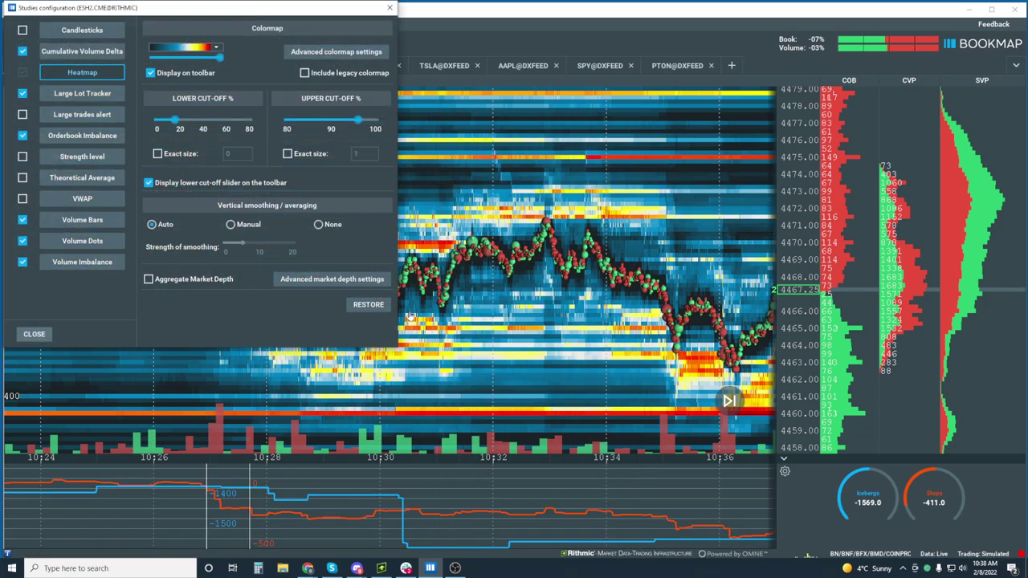
drag(304, 10, 370, 97)
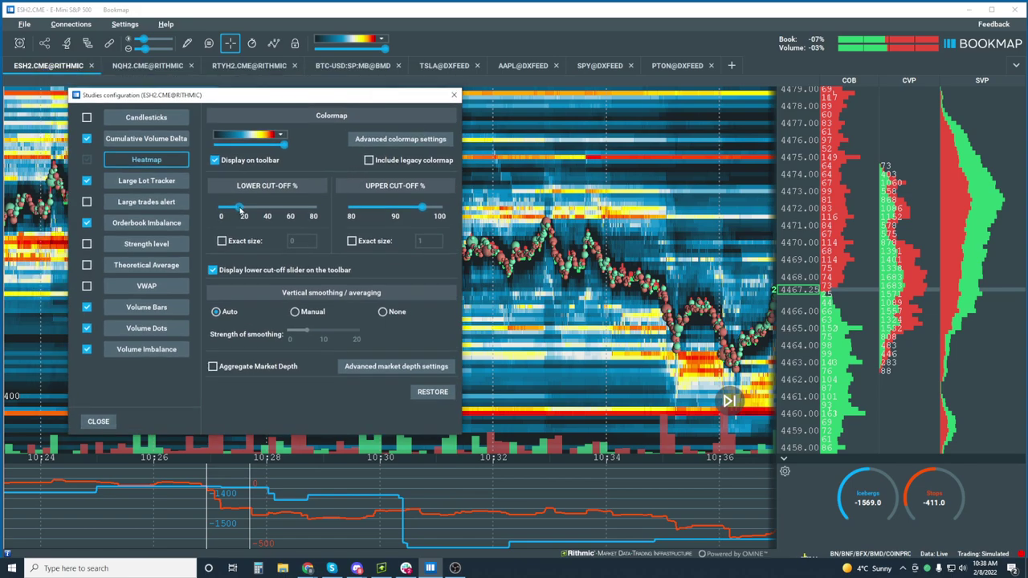
drag(239, 208, 341, 212)
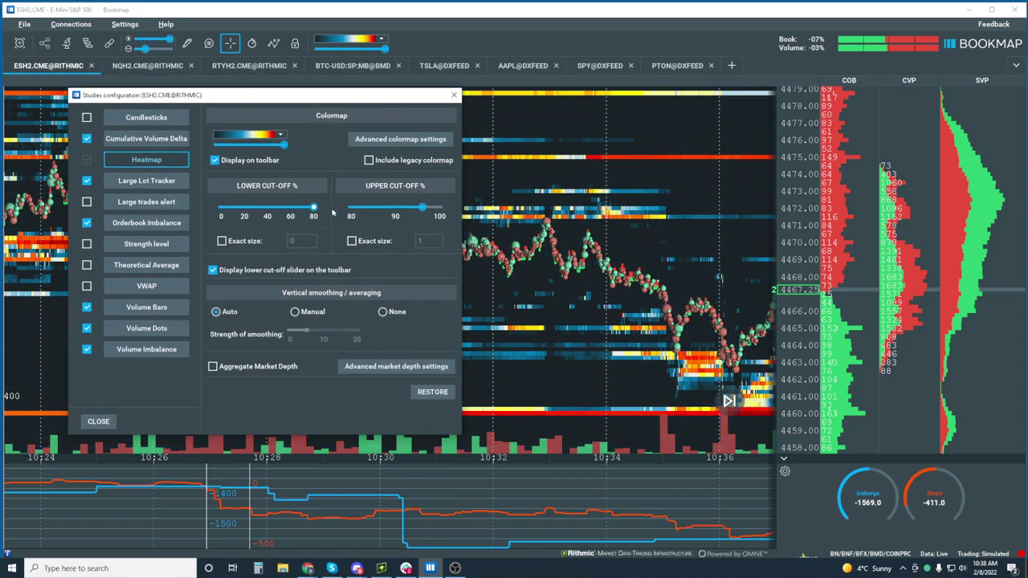
click(455, 95)
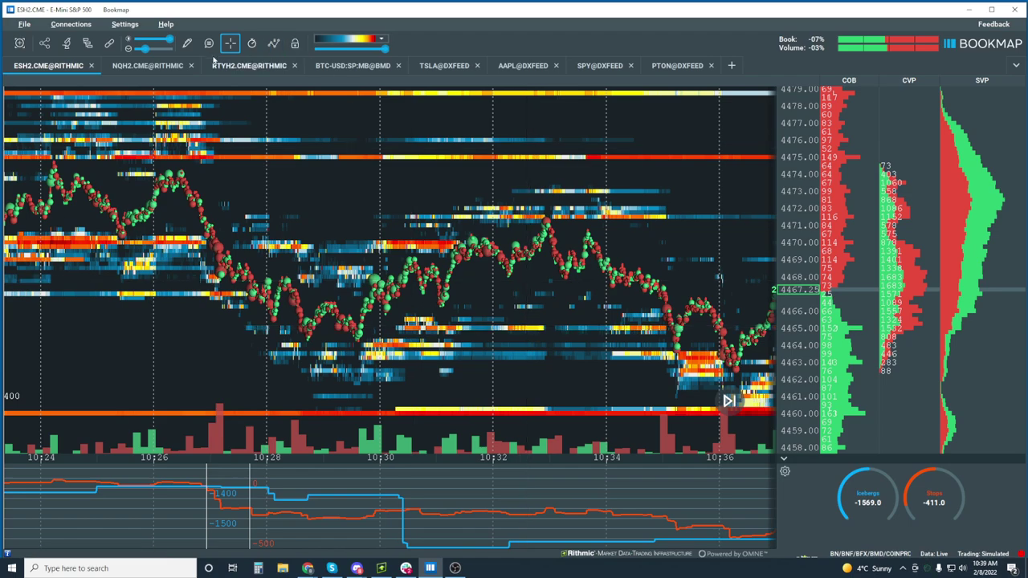
Draw rectangles from about 10:31:35 to 10:34 between 4471.50 and 4465, and from about 10:34:50 to 10:36:40 between 4471.50 and 4463.
click(185, 45)
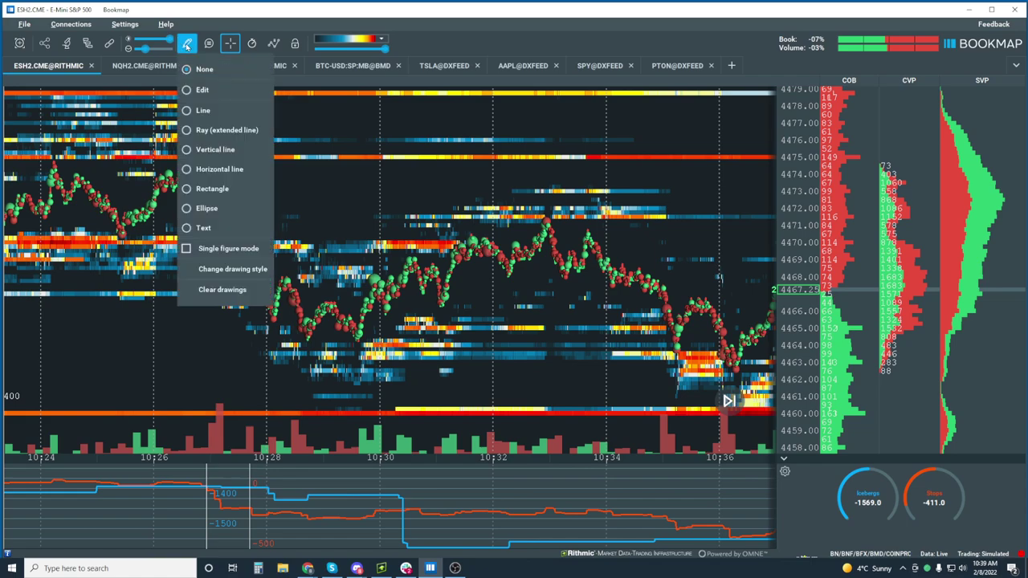
click(221, 190)
mouse_move(469, 217)
mouse_down()
mouse_move(551, 295)
mouse_move(606, 328)
mouse_up()
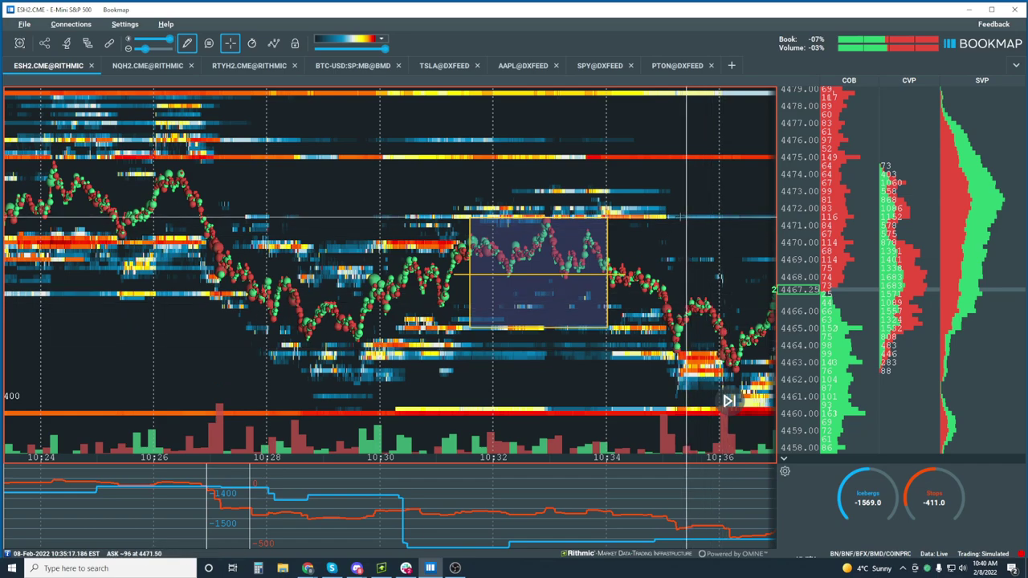
mouse_move(654, 218)
mouse_down()
mouse_move(764, 217)
mouse_move(756, 363)
mouse_up()
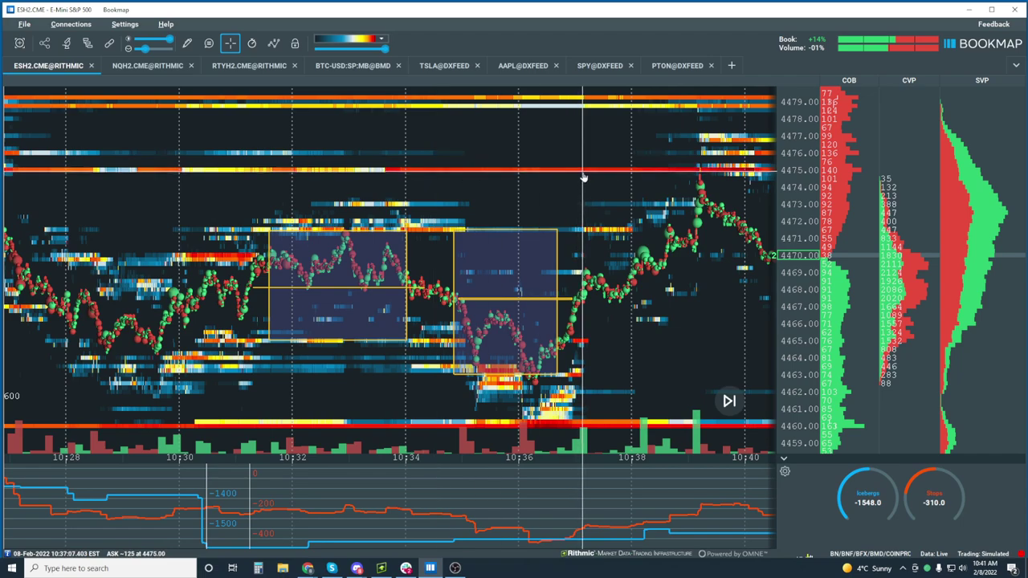
Inspect the ESH2 move around 10:39 near the 4475 liquidity band, and hide the chart's volume dots.
scroll(710, 180, up, 2)
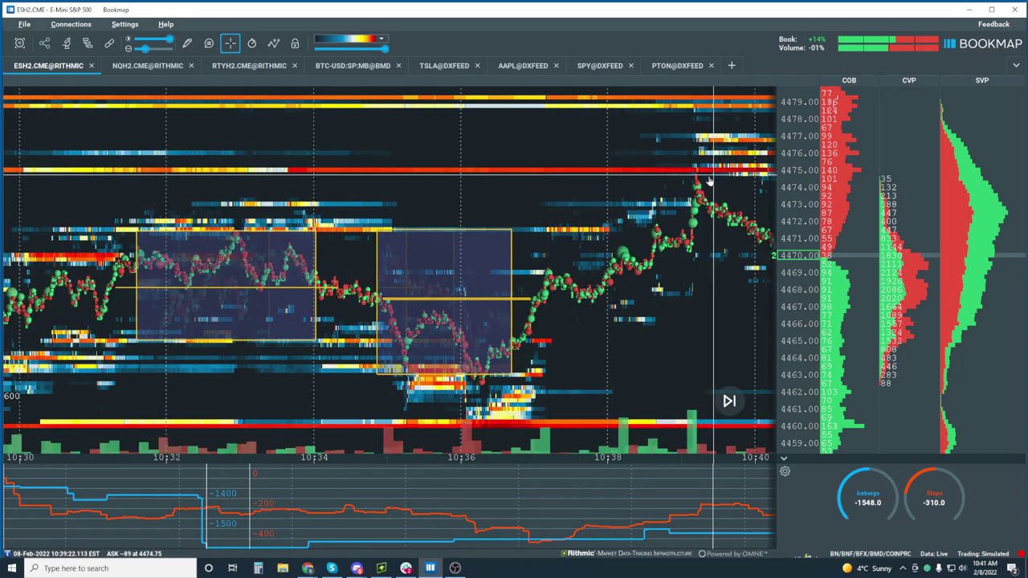
scroll(710, 180, up, 15)
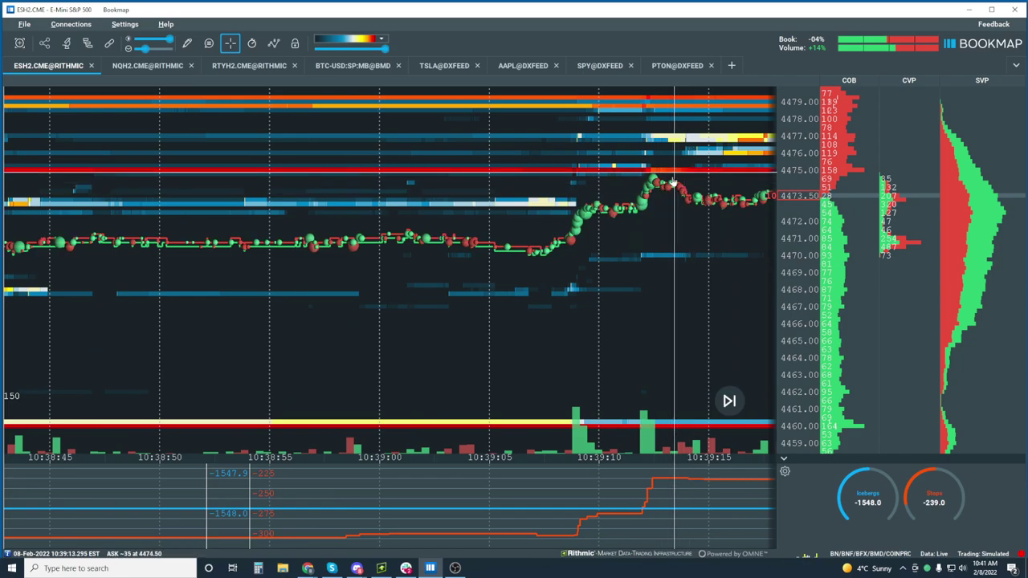
scroll(671, 183, down, 15)
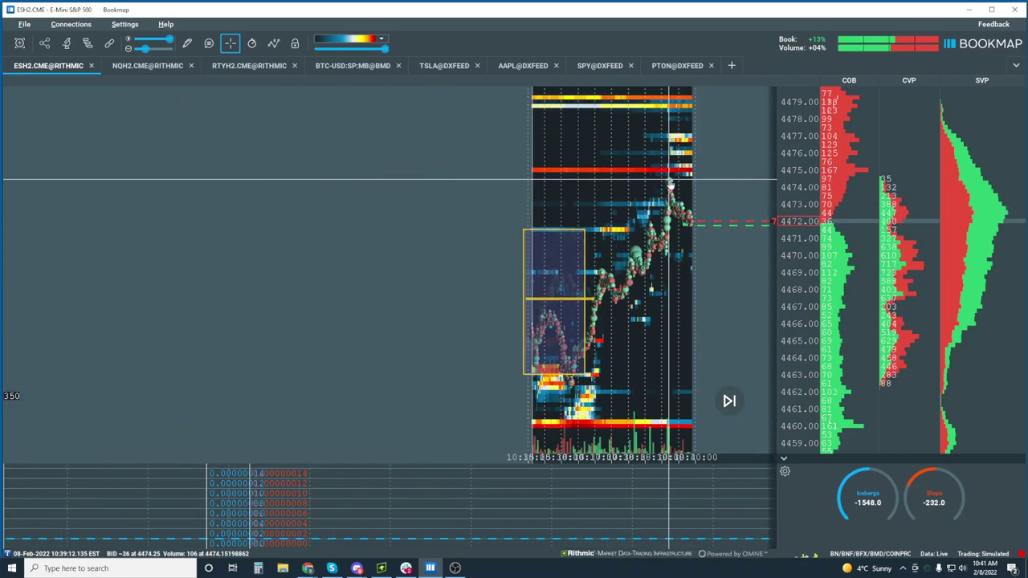
scroll(671, 183, up, 6)
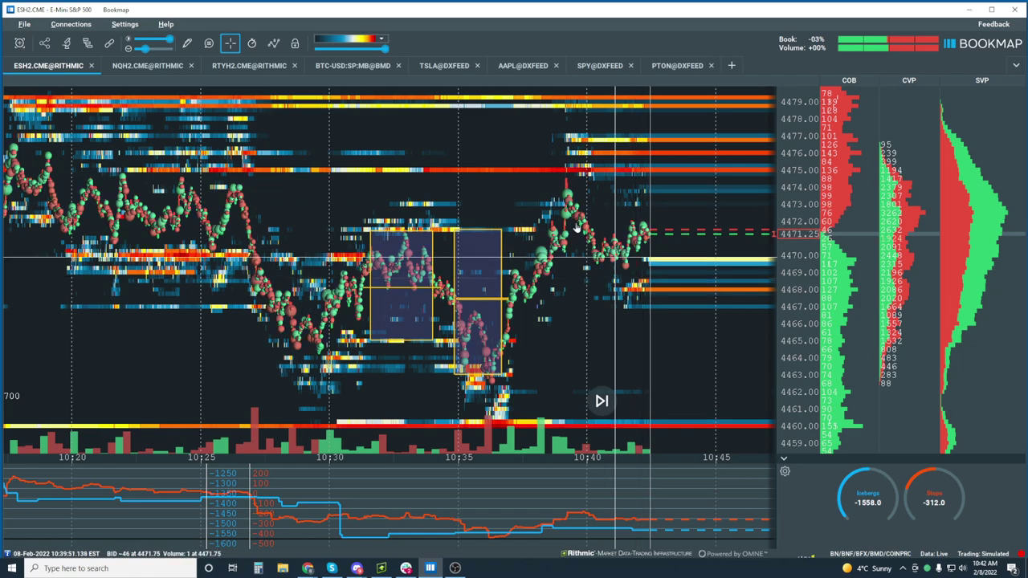
click(274, 43)
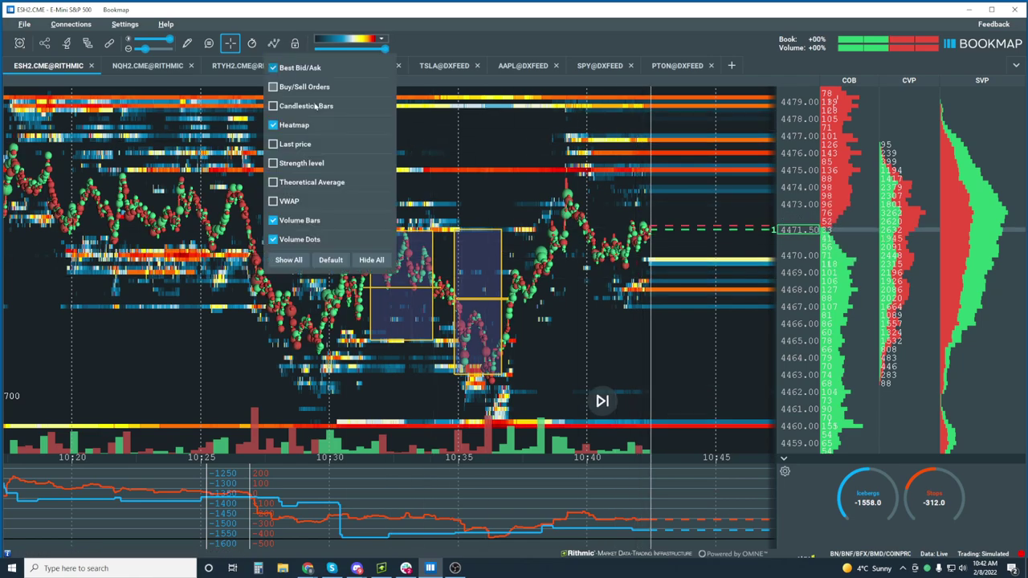
click(287, 239)
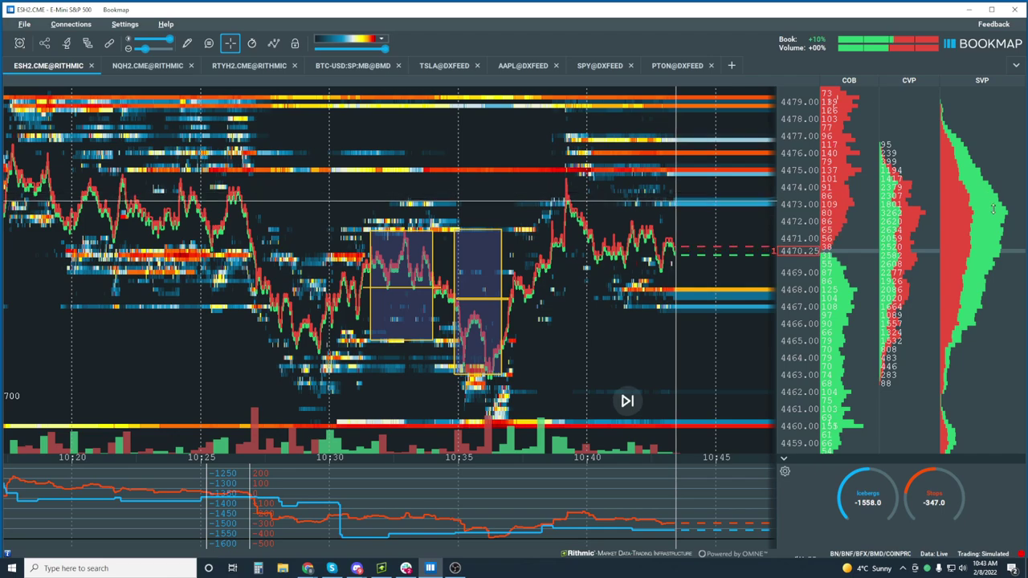
Turn on Split Display for the ESH2 CVP column, keeping bars and numbers, and move its configuration window clear of the columns.
right_click(970, 249)
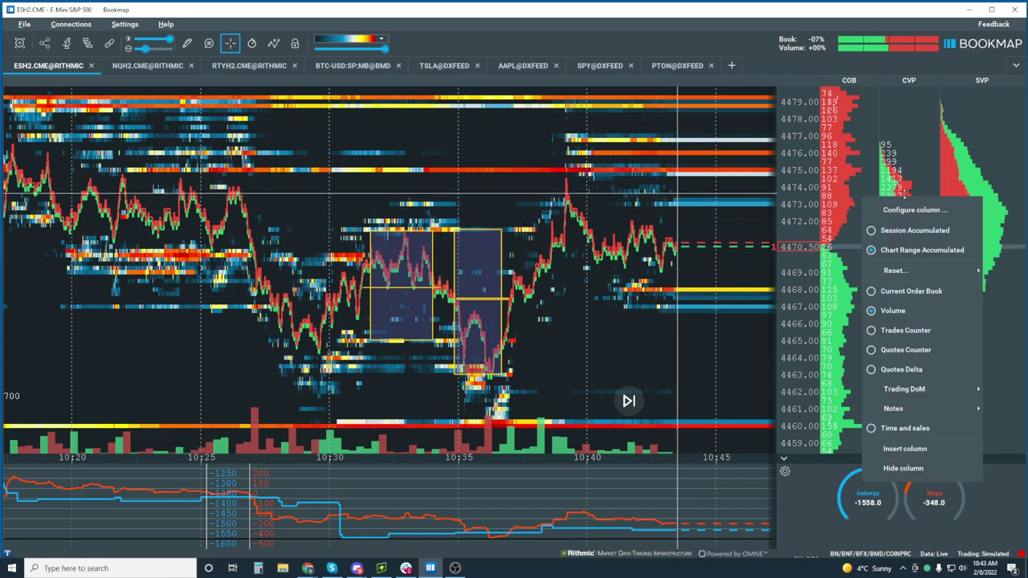
click(922, 213)
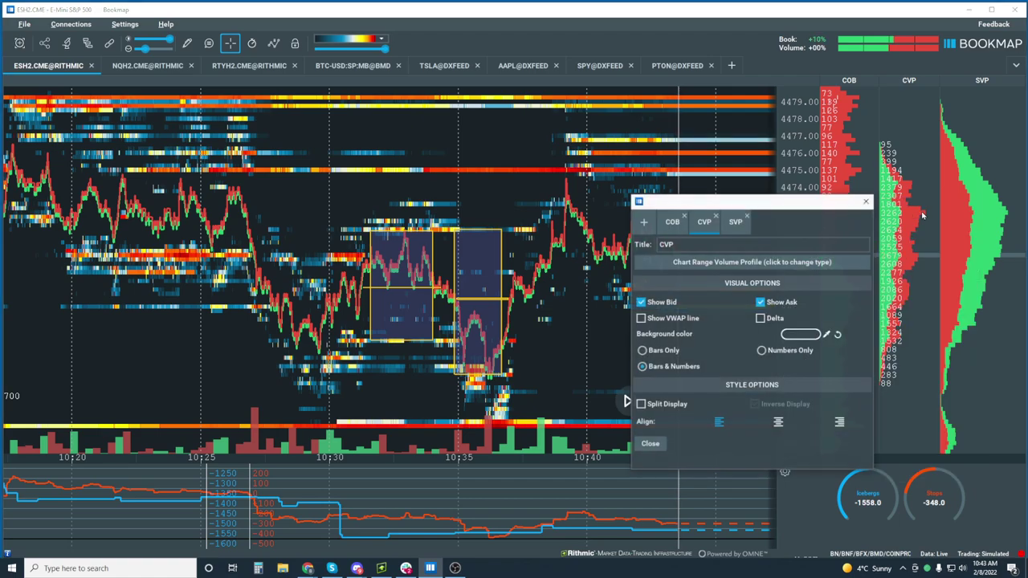
click(666, 404)
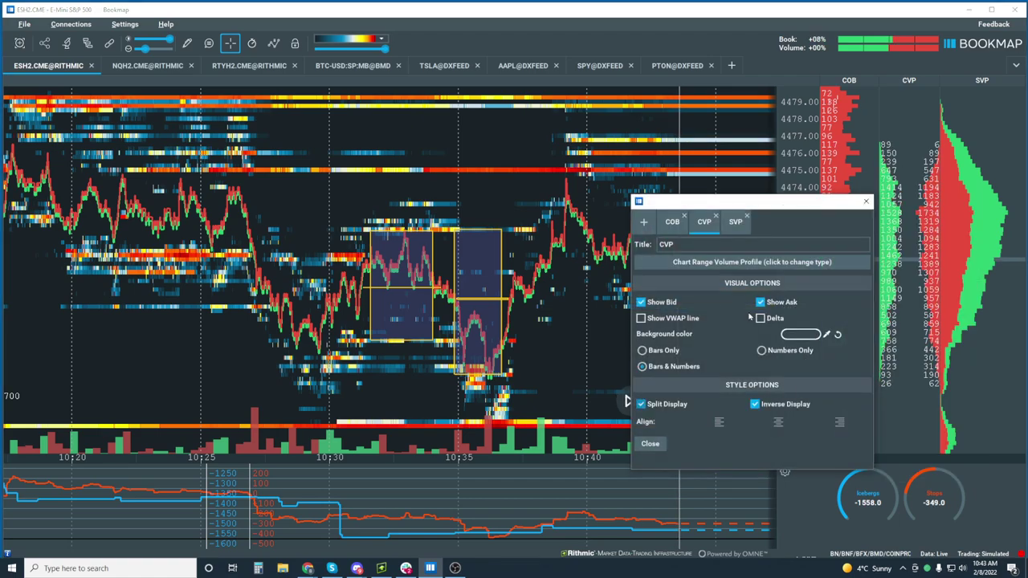
drag(785, 204, 477, 196)
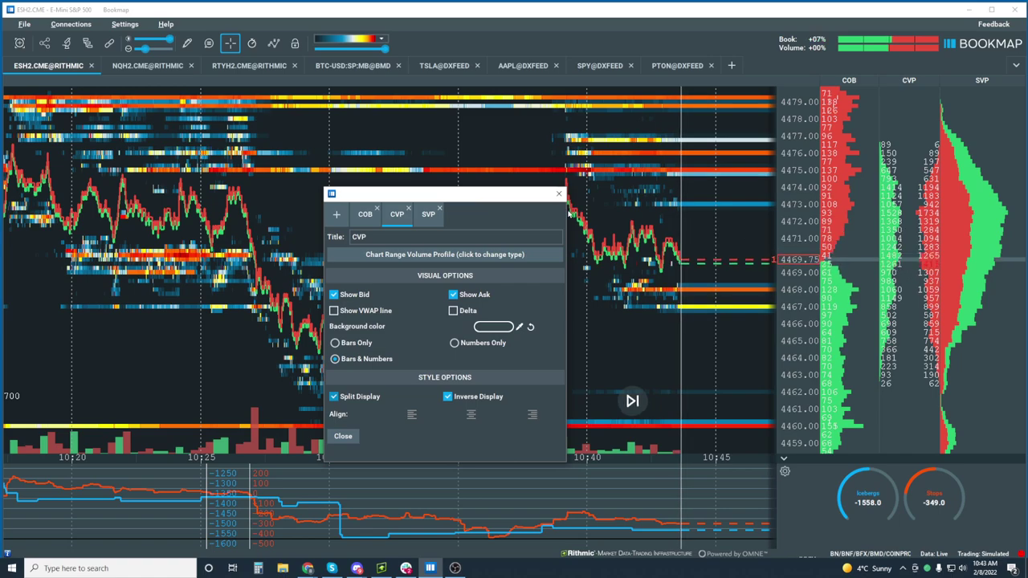
click(569, 213)
Bring the ESH2 chart back to the live price at a closer time scale and show its Volume Dots.
scroll(658, 267, up, 5)
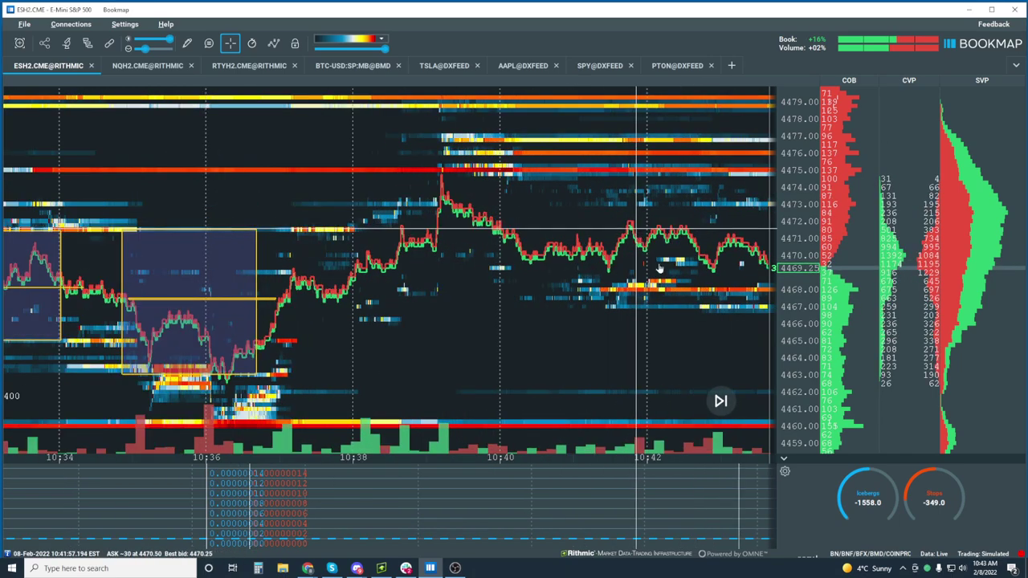
click(720, 400)
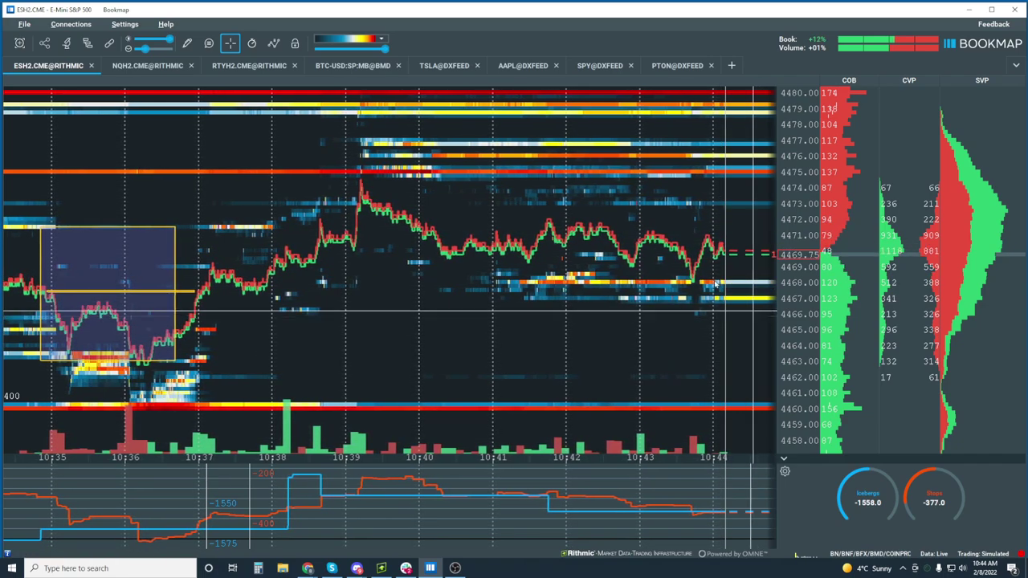
click(274, 42)
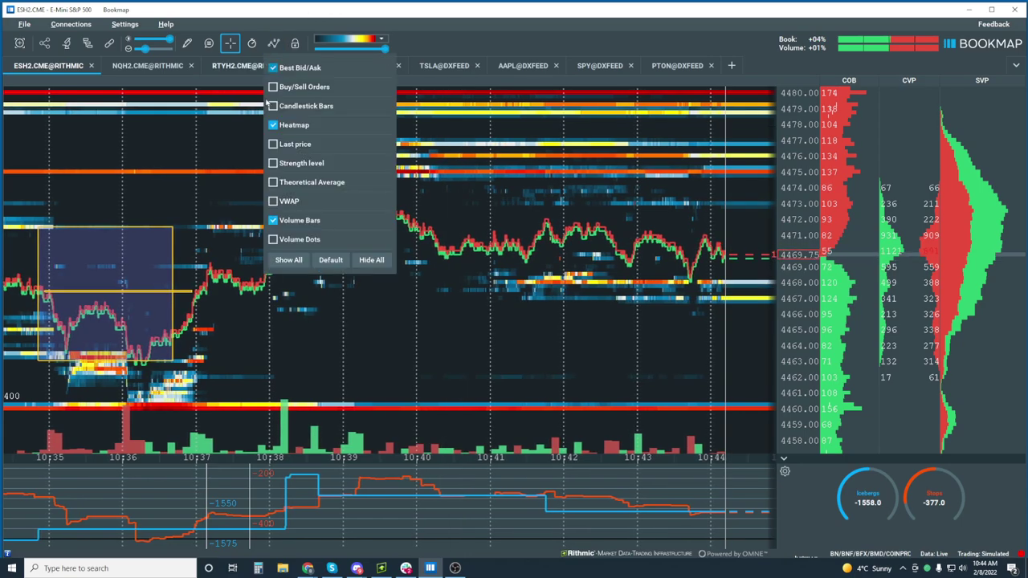
click(273, 240)
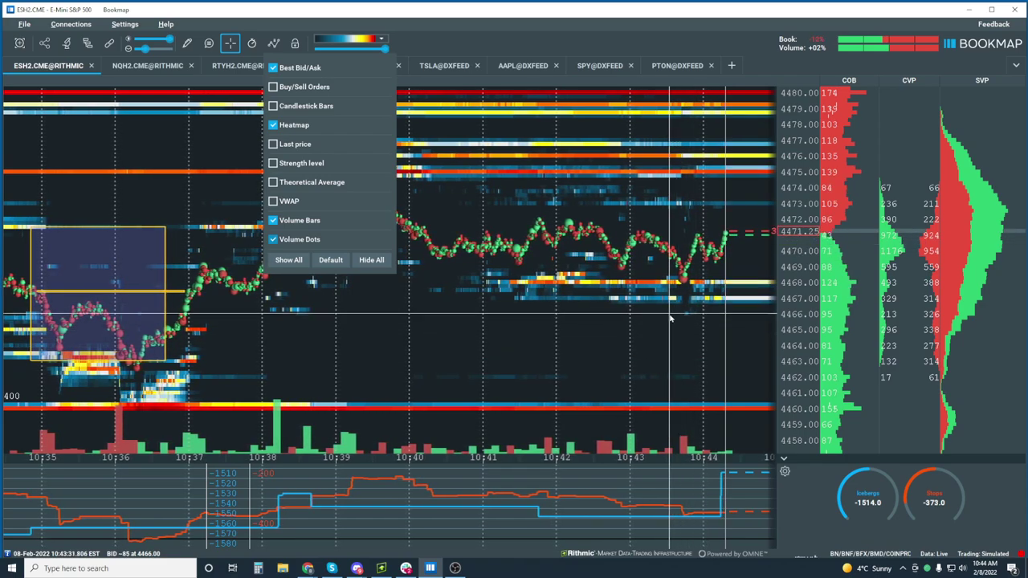
Reconfigure the CVP column with Split Display off and Delta on, and close the configuration.
right_click(908, 176)
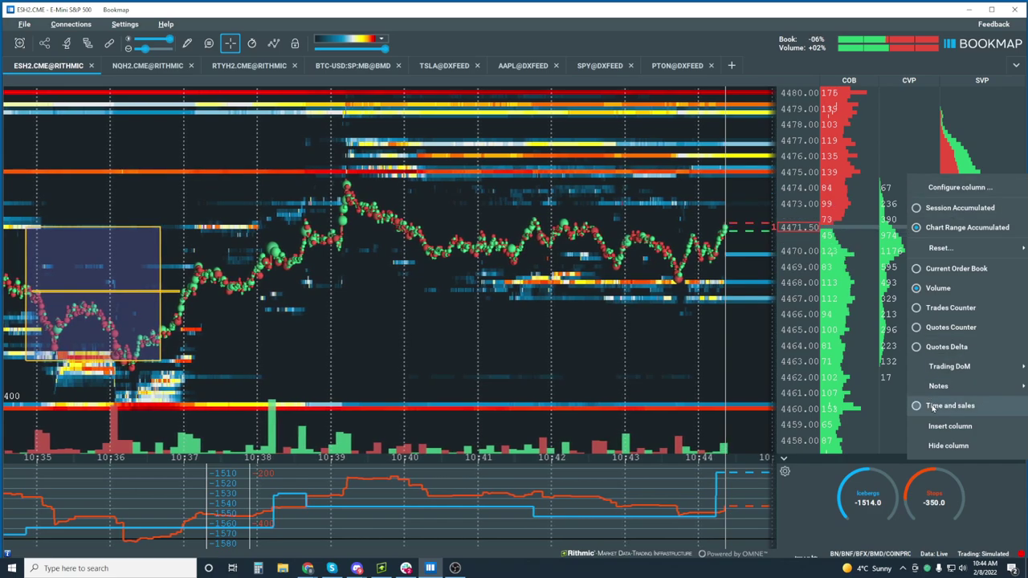
click(957, 188)
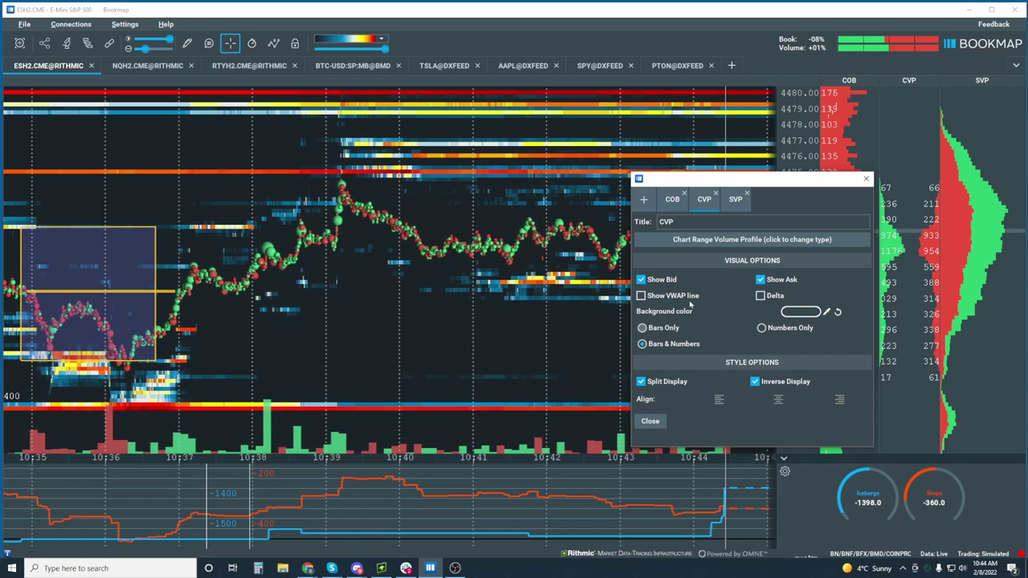
drag(731, 180, 266, 131)
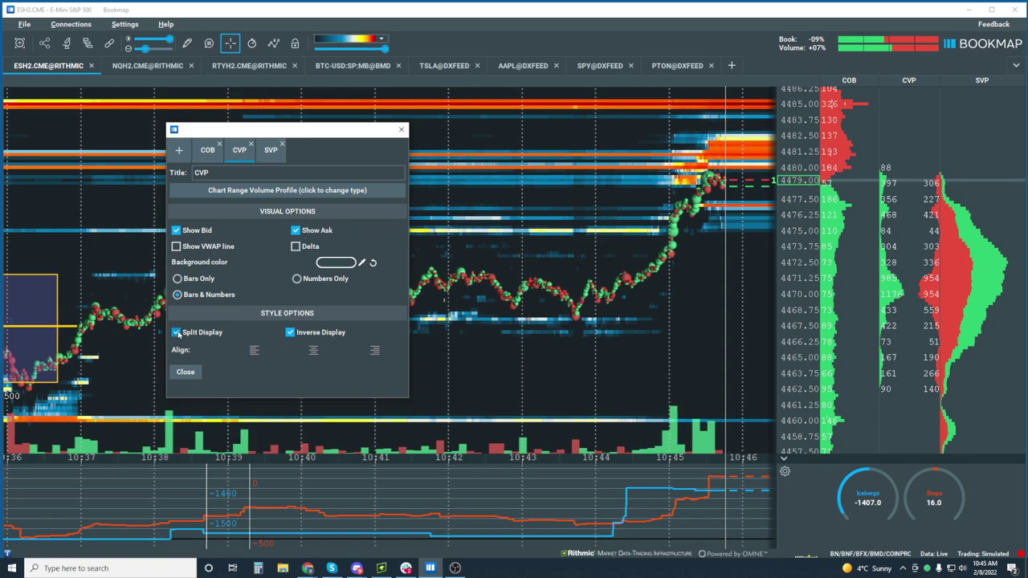
click(177, 332)
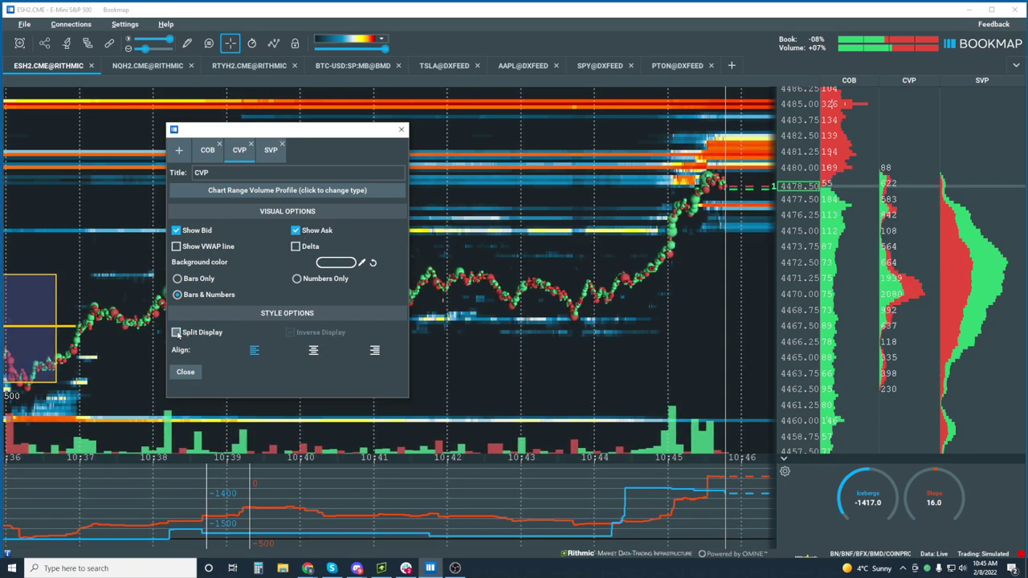
click(296, 246)
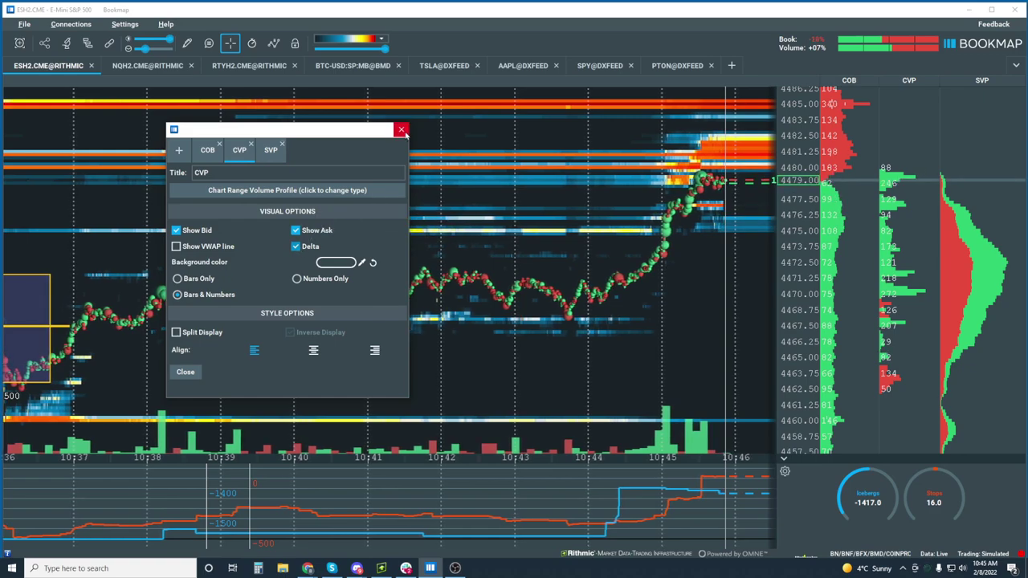
click(401, 130)
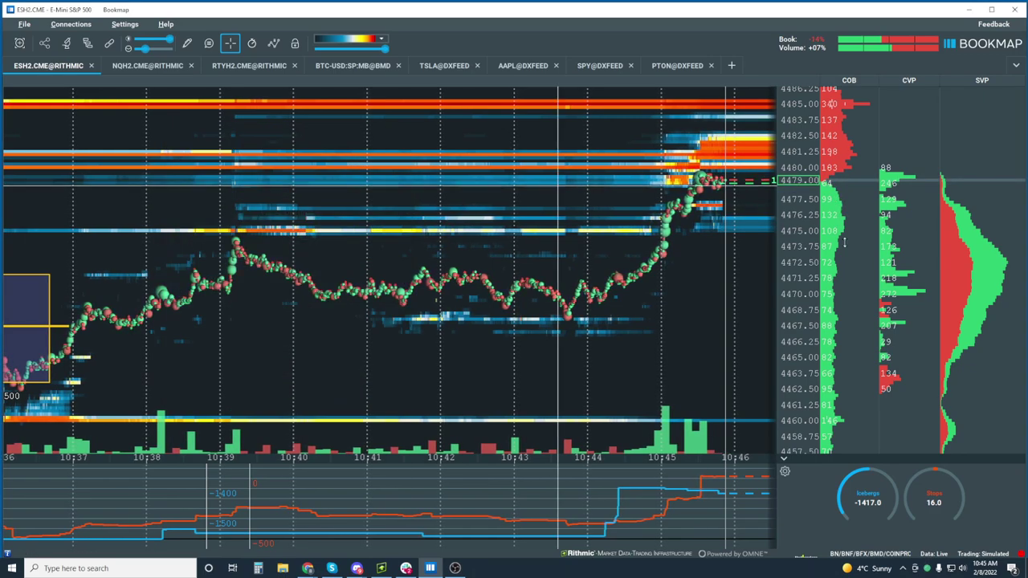
Compare the CVP column's combined, split and delta displays in its configuration, finishing with Delta on and Split Display off.
right_click(902, 254)
click(948, 180)
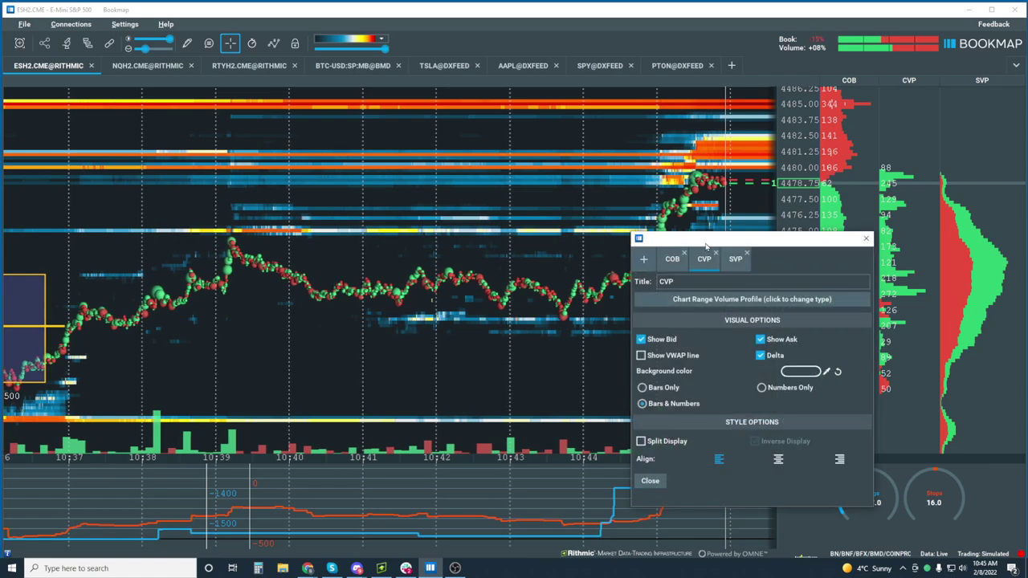
drag(706, 246, 253, 191)
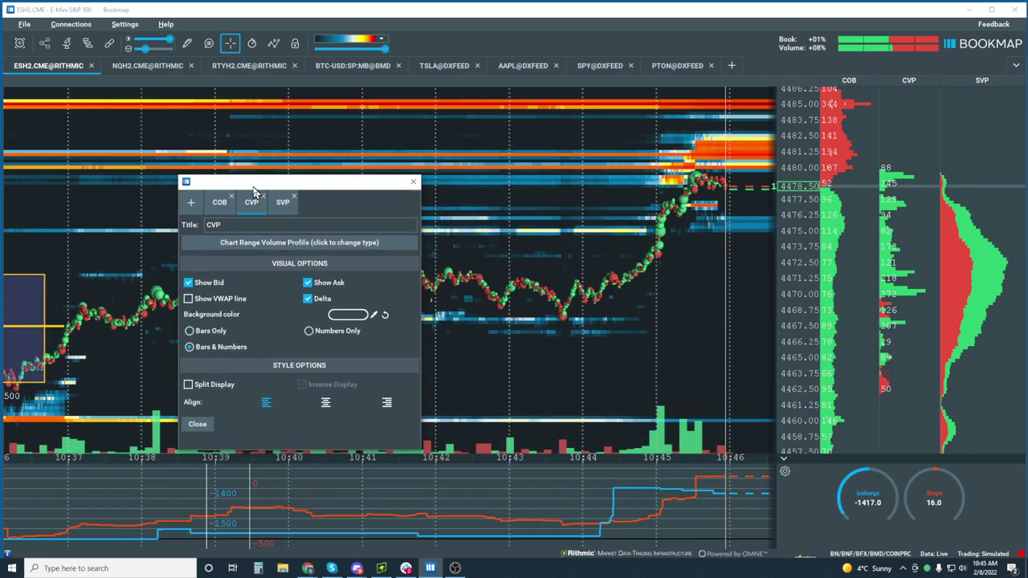
click(308, 299)
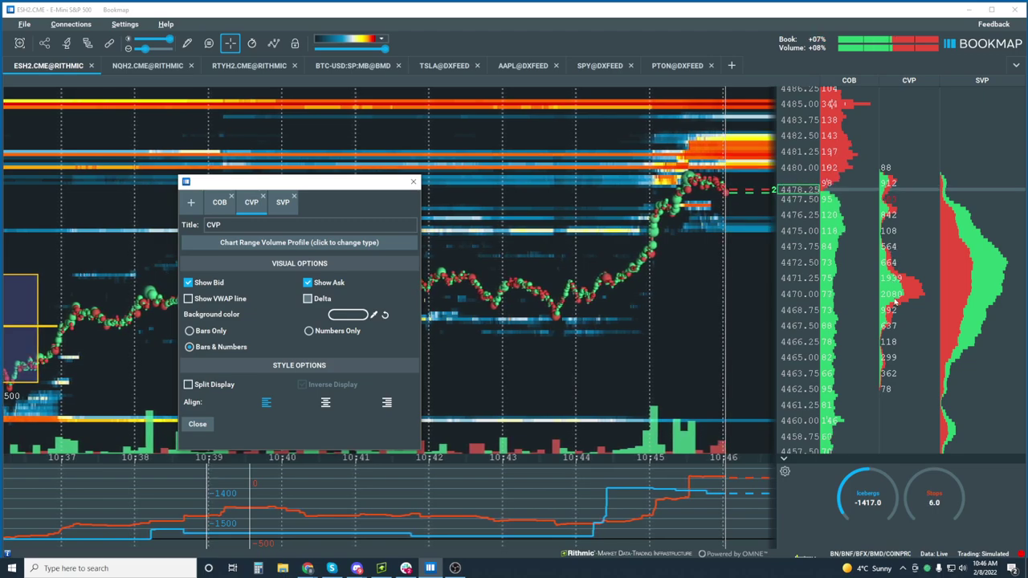
click(189, 385)
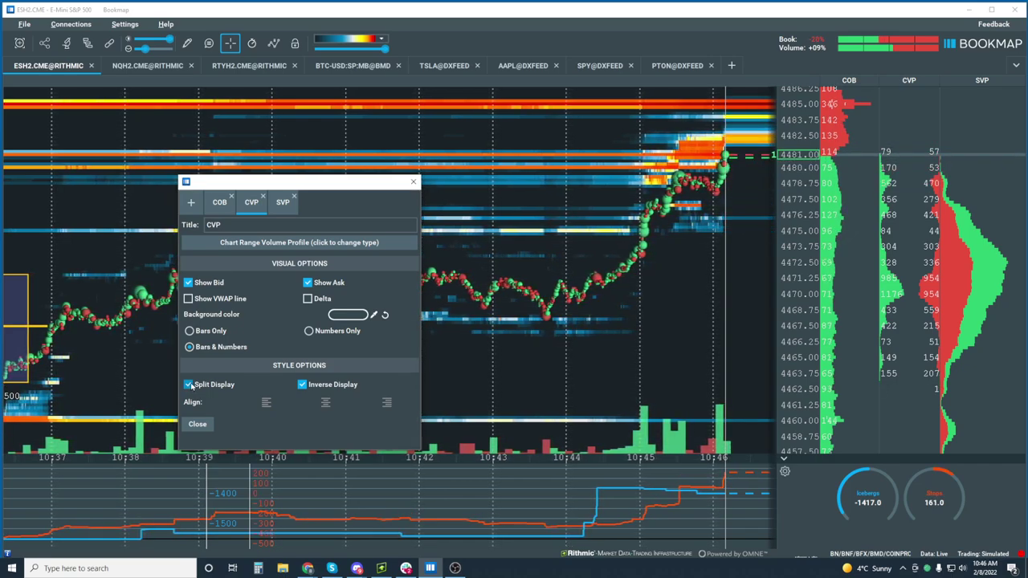
click(189, 385)
click(308, 299)
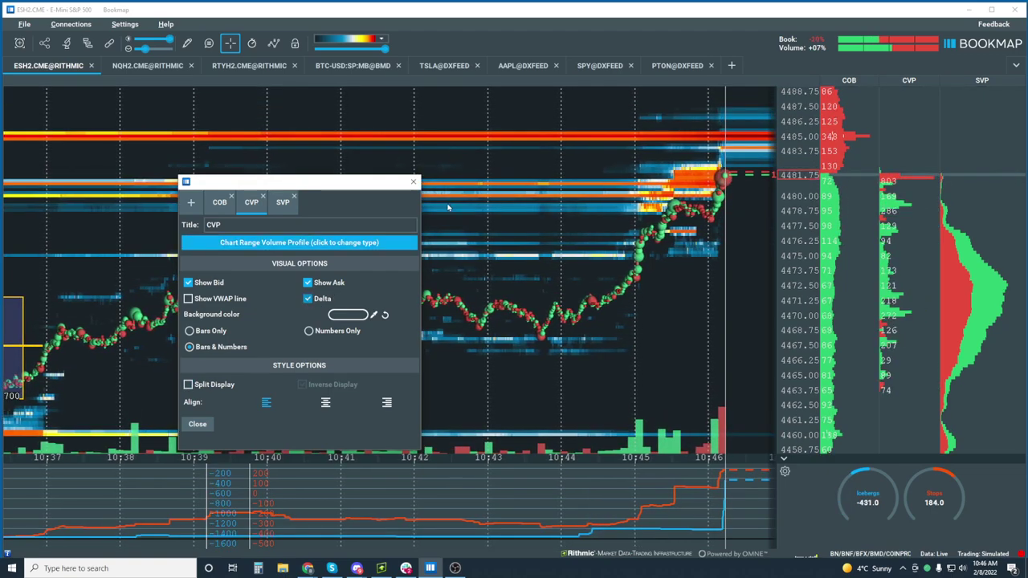
click(413, 183)
Insert a second CVP column and turn off Delta for the one next to SVP.
right_click(901, 207)
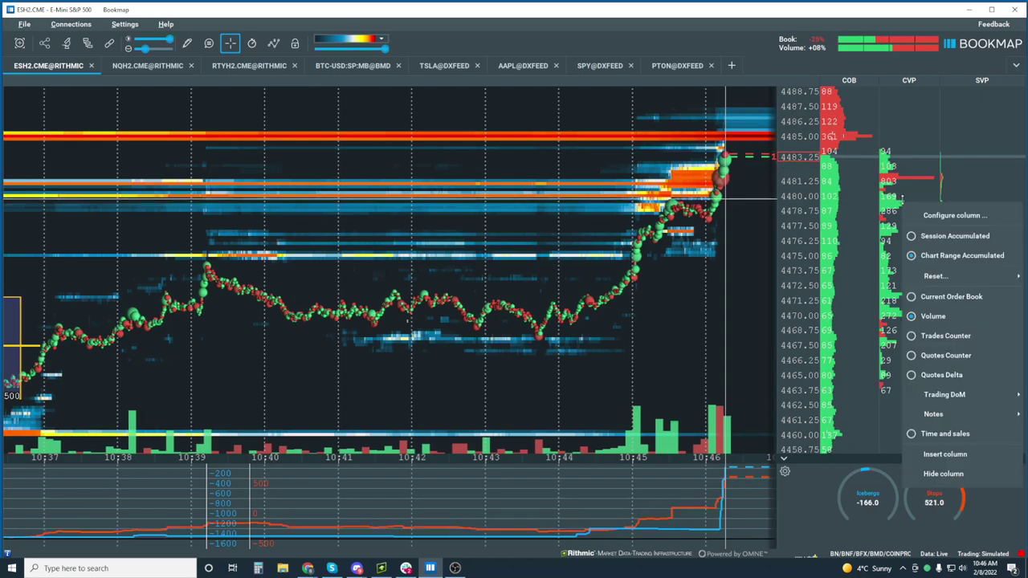
click(945, 455)
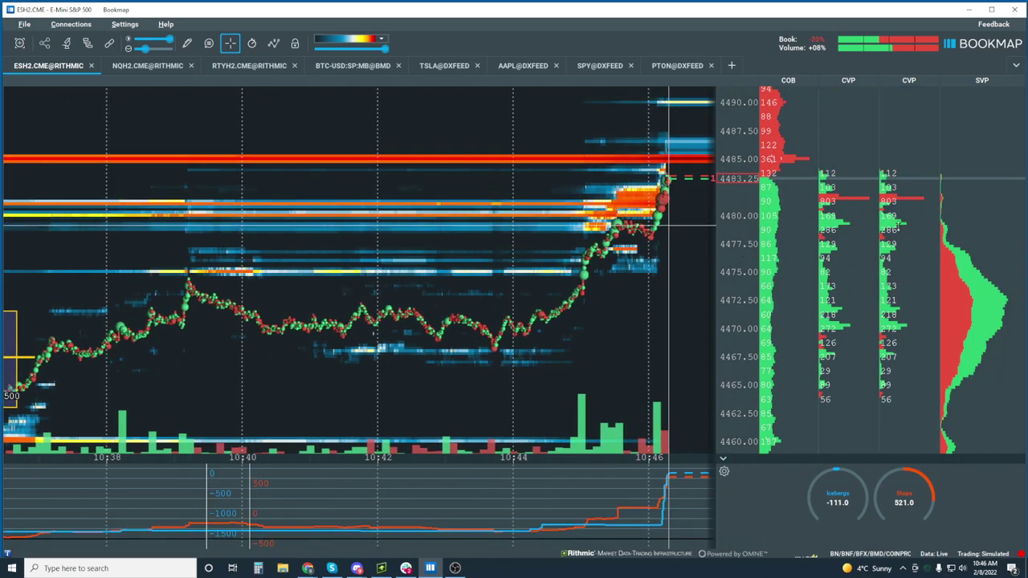
right_click(898, 234)
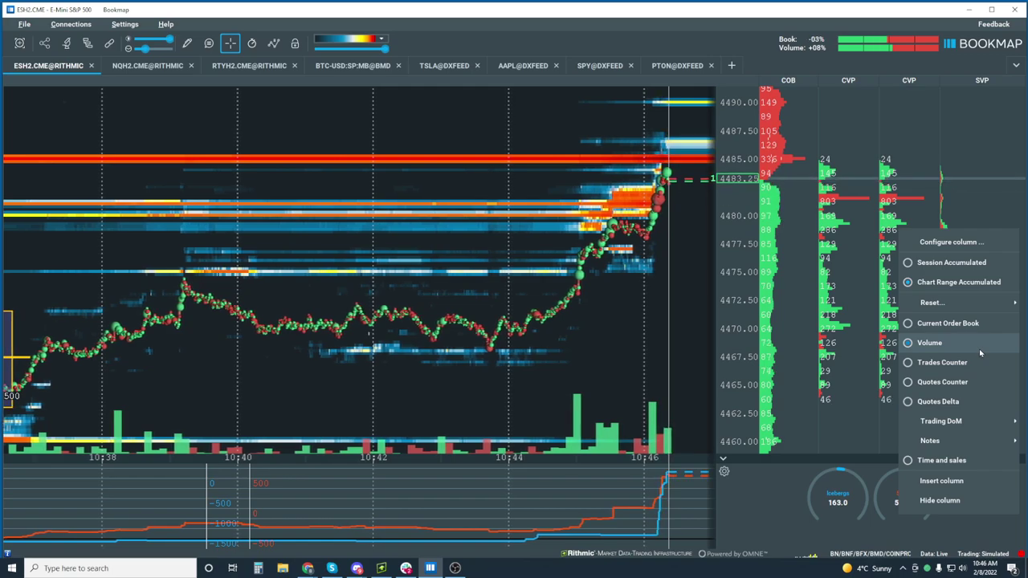
click(963, 238)
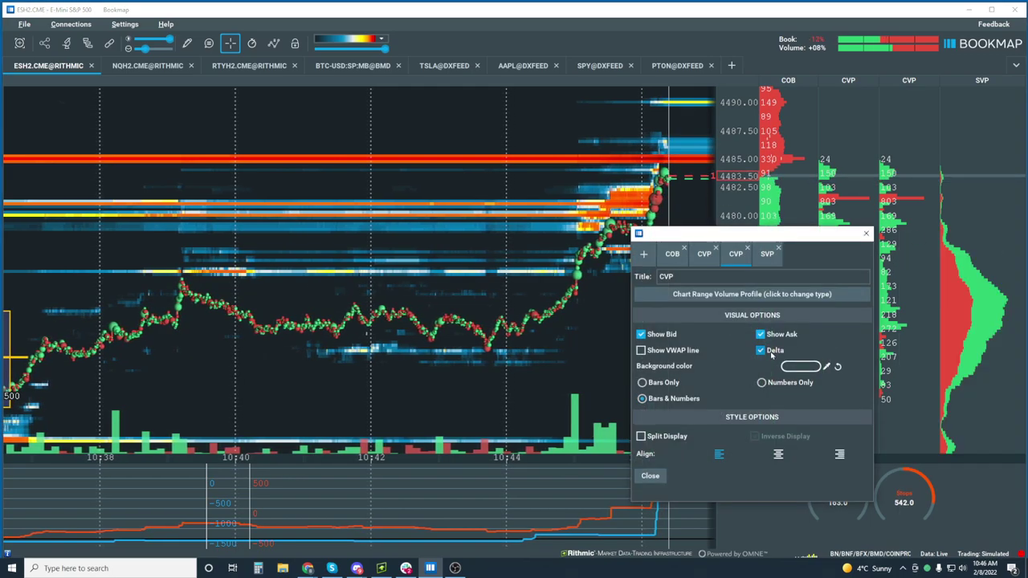
click(763, 351)
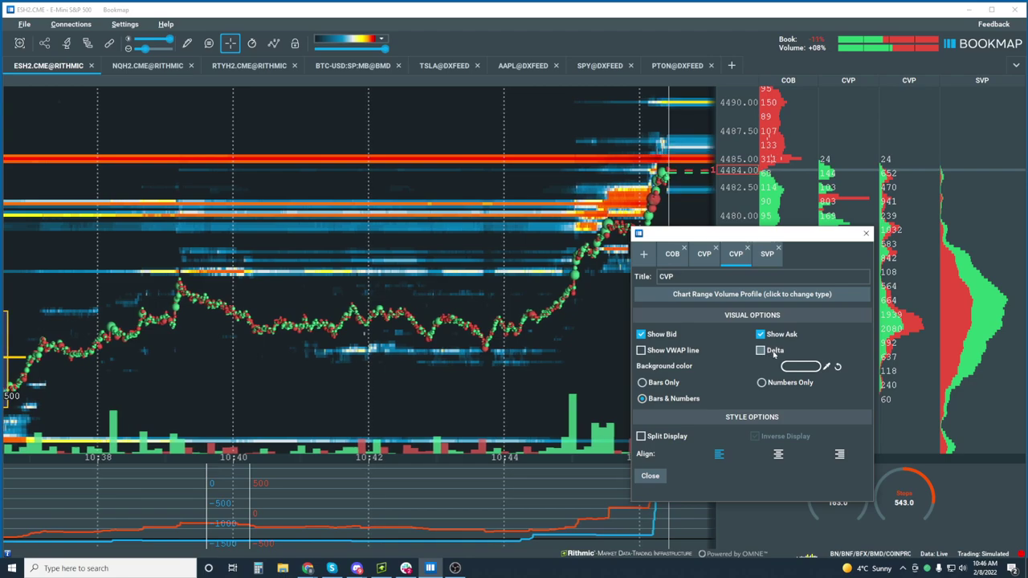
click(866, 235)
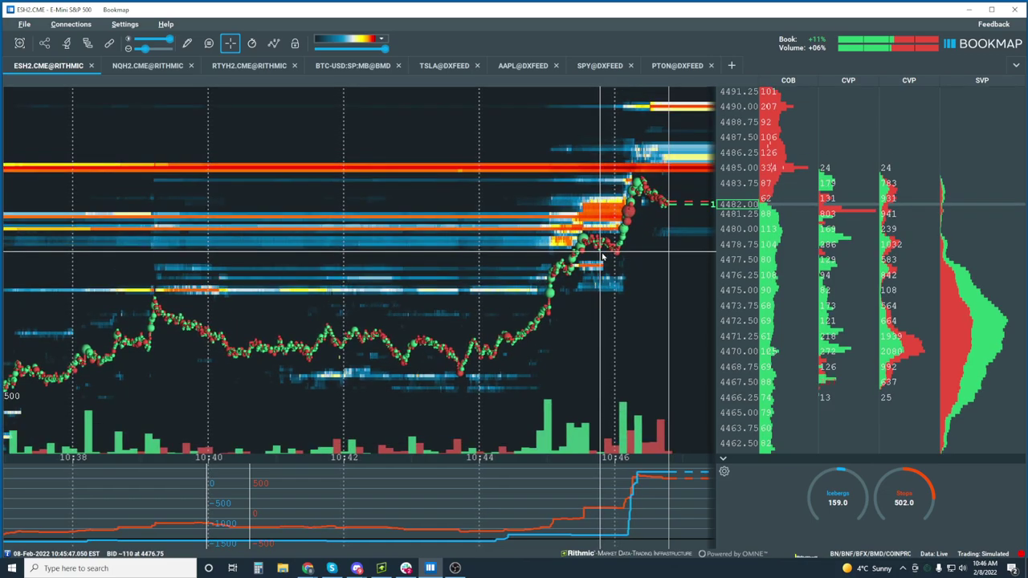
Hide the ESH2 chart's Heatmap while keeping the volume dots and volume bars shown.
scroll(603, 257, up, 1)
scroll(603, 257, down, 2)
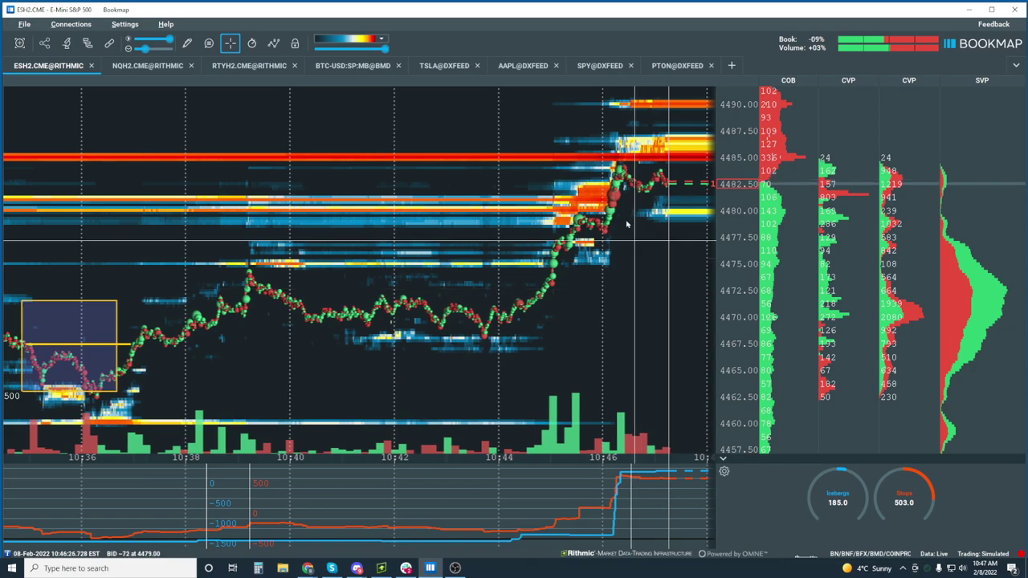
scroll(630, 241, up, 2)
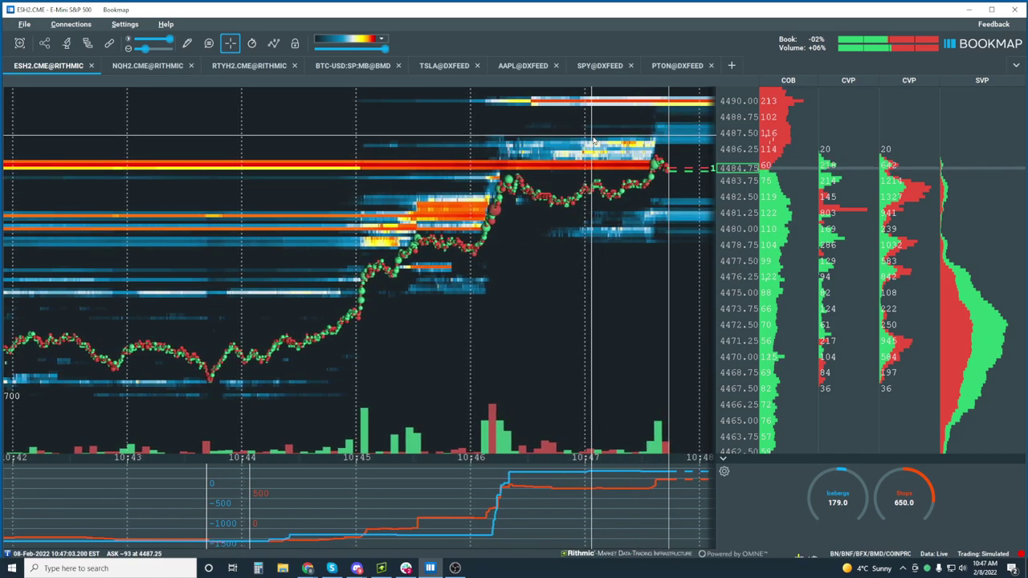
click(273, 43)
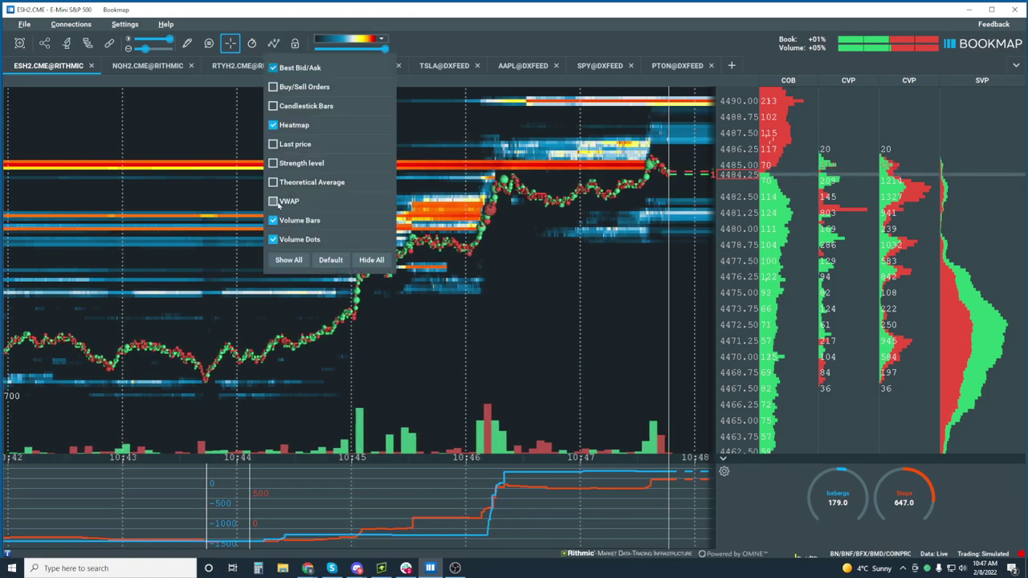
click(273, 125)
click(538, 308)
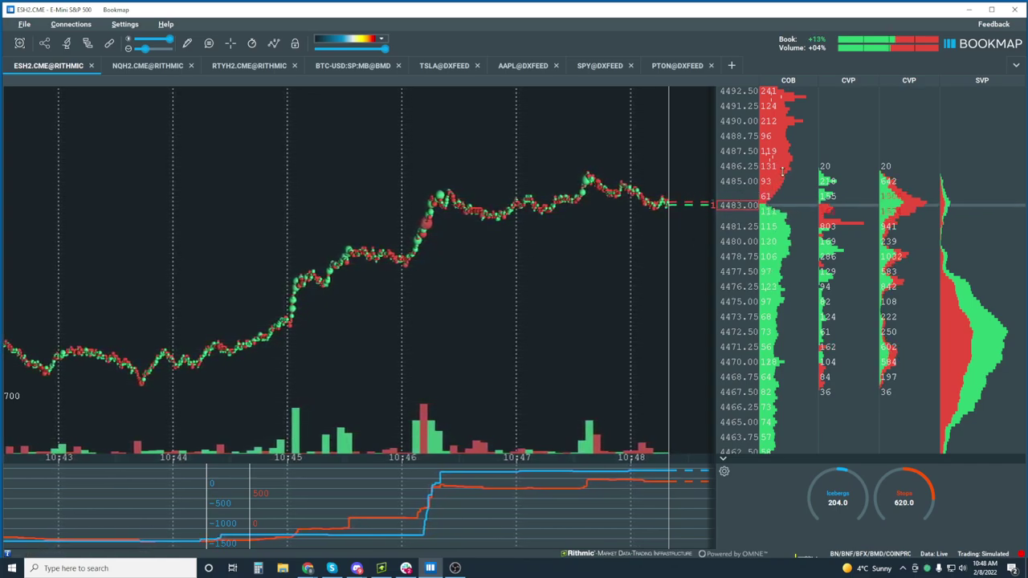
Hide the delta CVP column next to COB and widen the chart's time range back to about 10:40.
right_click(844, 202)
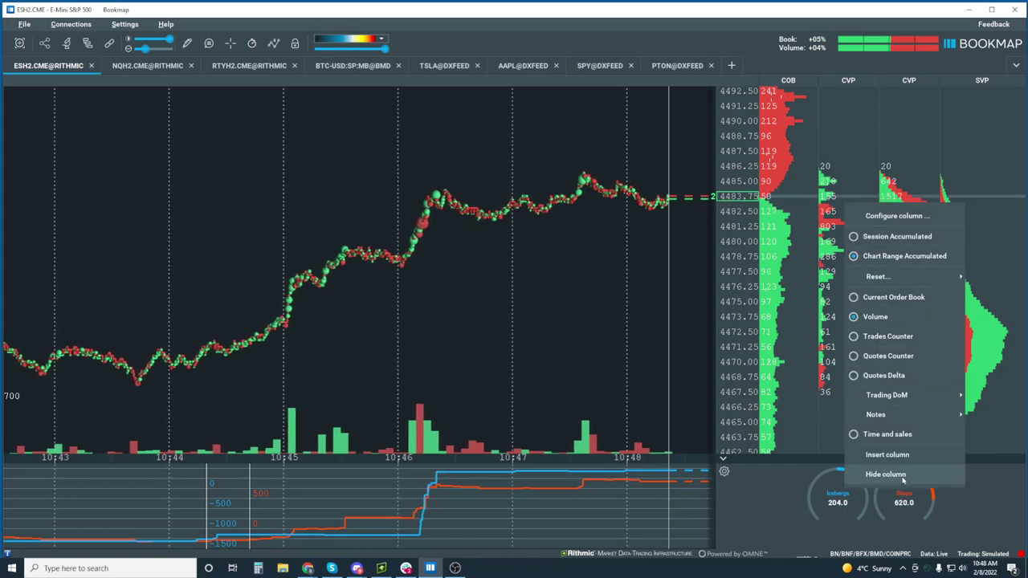
click(886, 475)
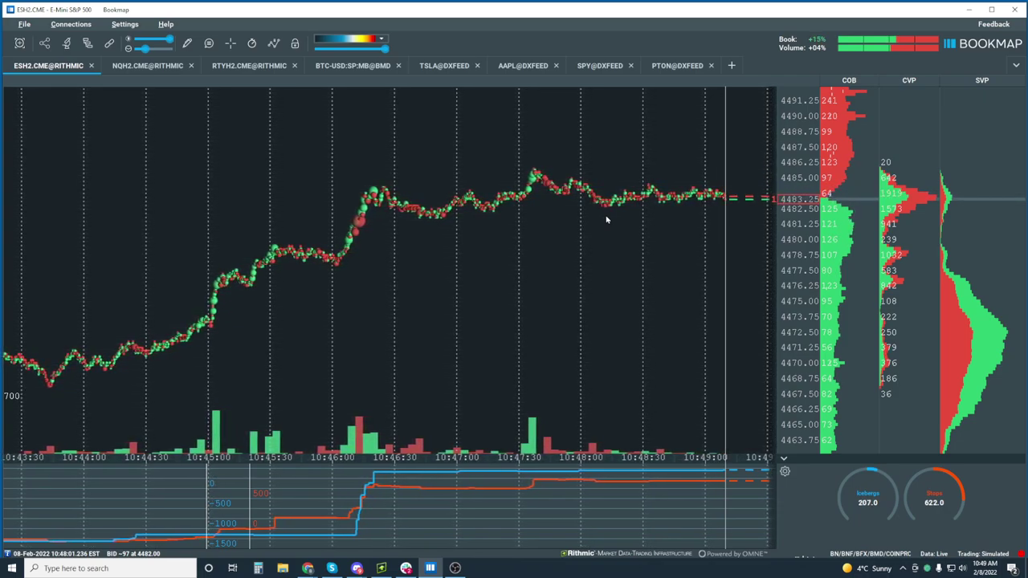
scroll(619, 224, down, 2)
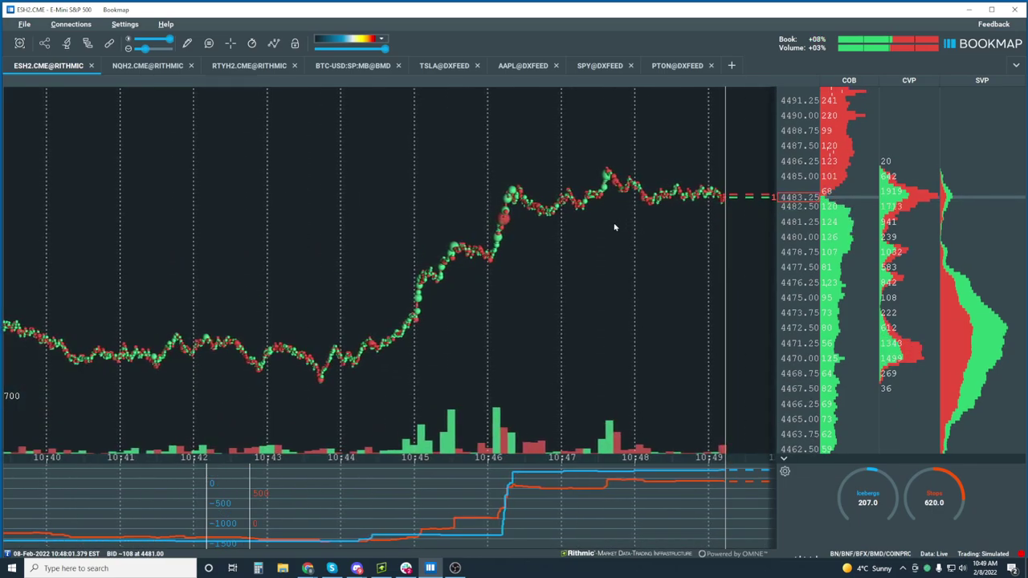
Add the default Trading DoM columns beside the COB column.
right_click(854, 187)
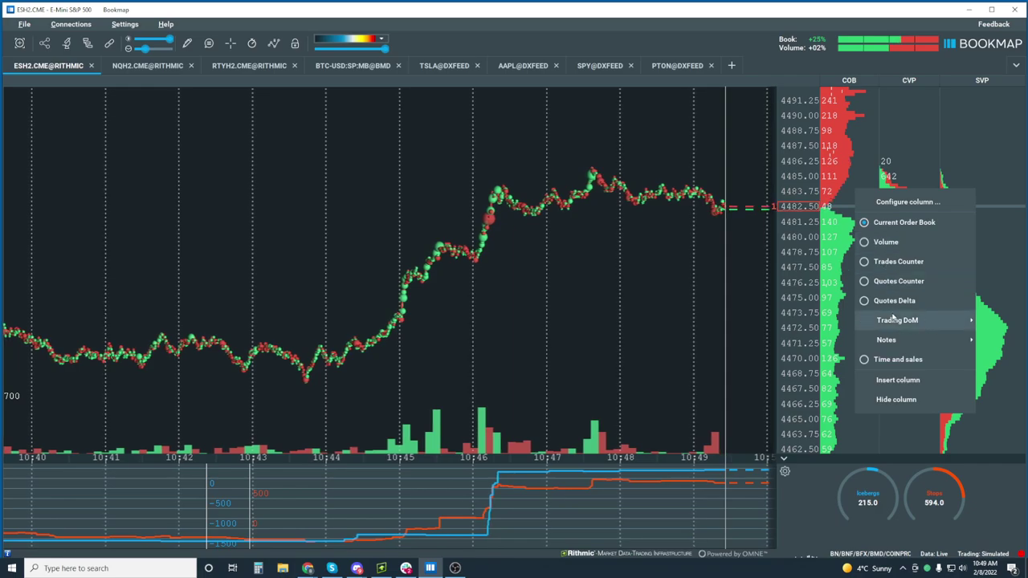
mouse_move(886, 326)
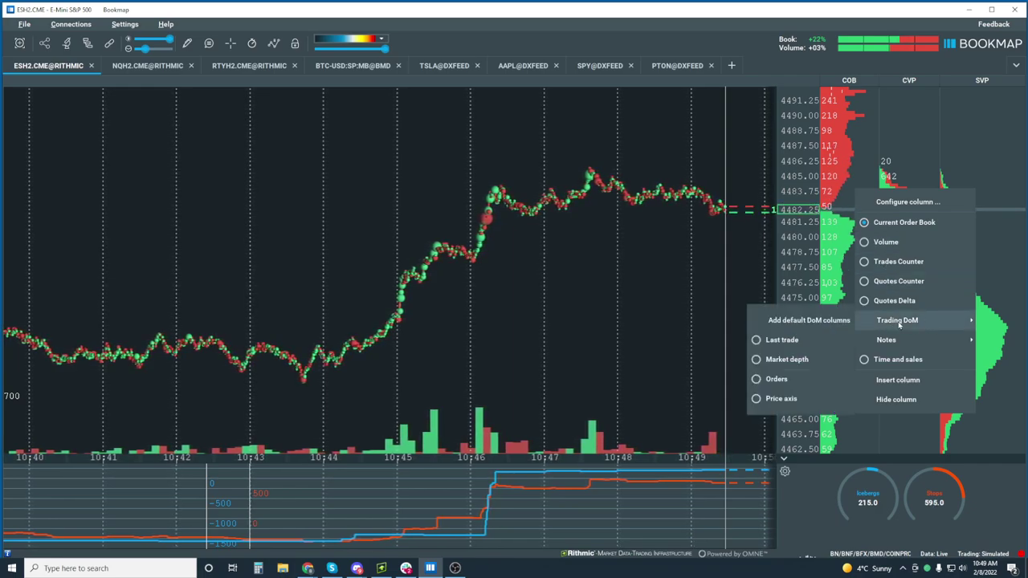
click(809, 320)
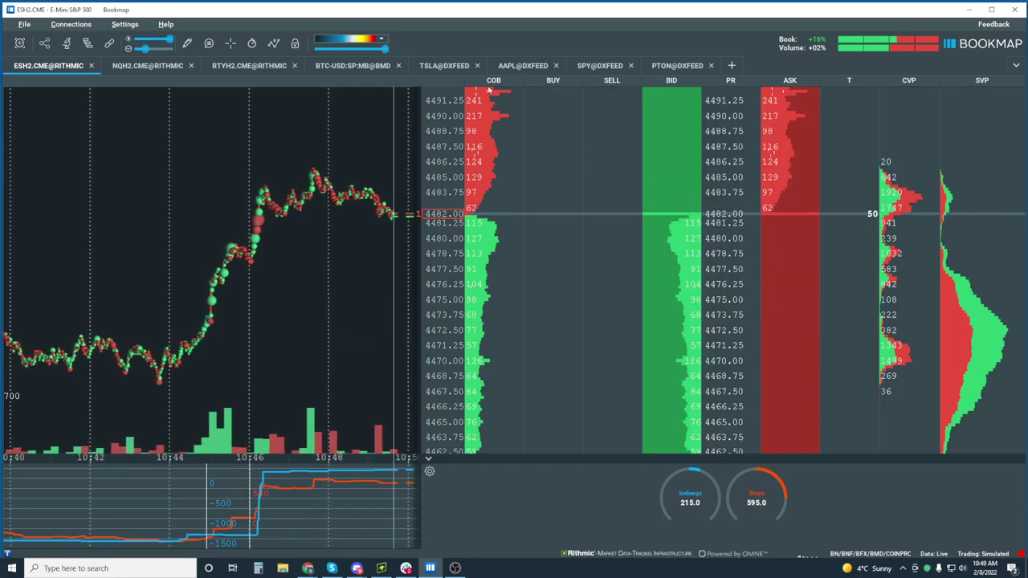
Move the COB column between T and CVP, and hide it.
drag(488, 90, 854, 98)
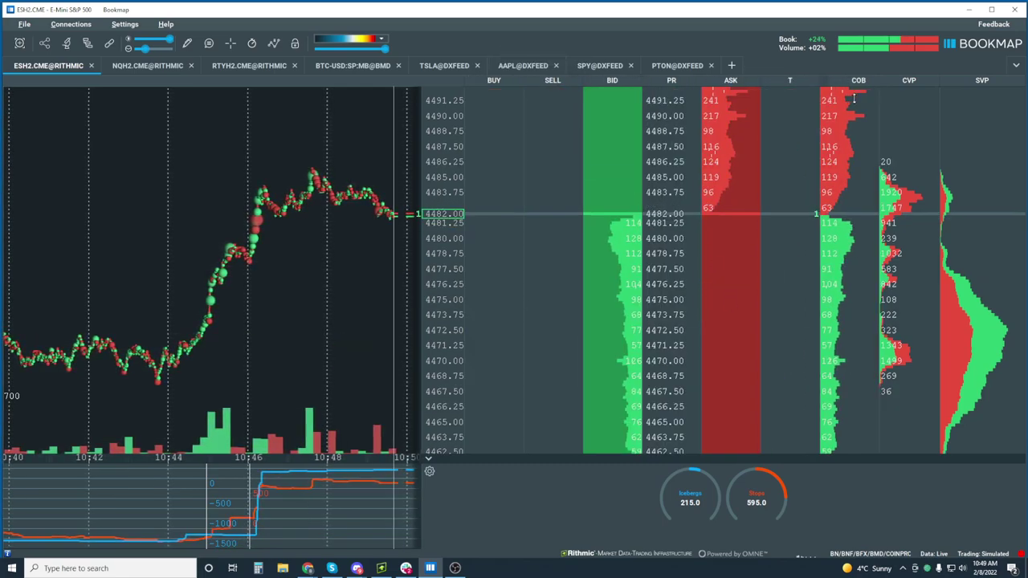
right_click(845, 145)
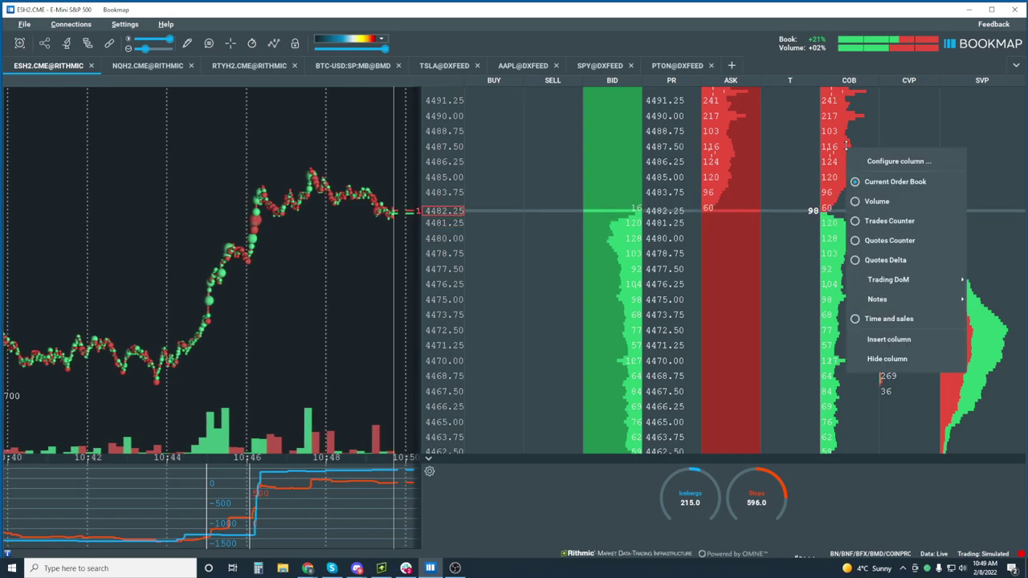
click(886, 359)
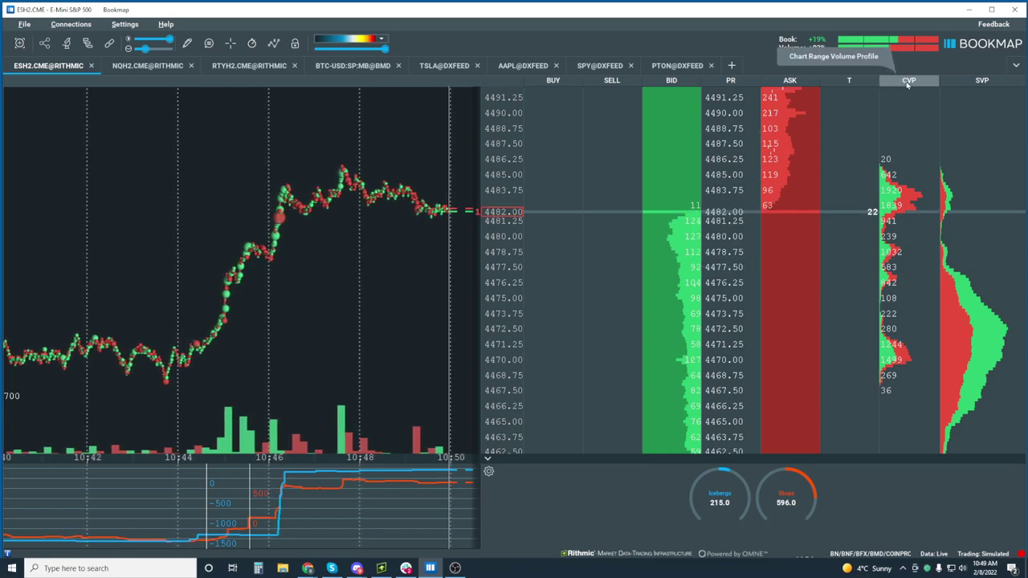
Move the CVP column between BID and PR, and insert a second CVP column between PR and ASK.
drag(908, 81, 755, 83)
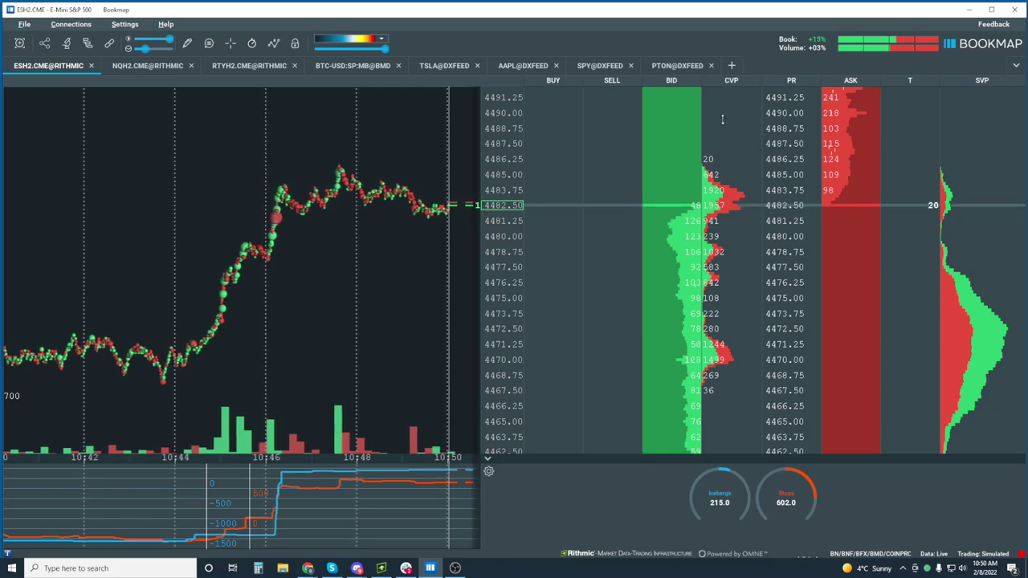
right_click(727, 119)
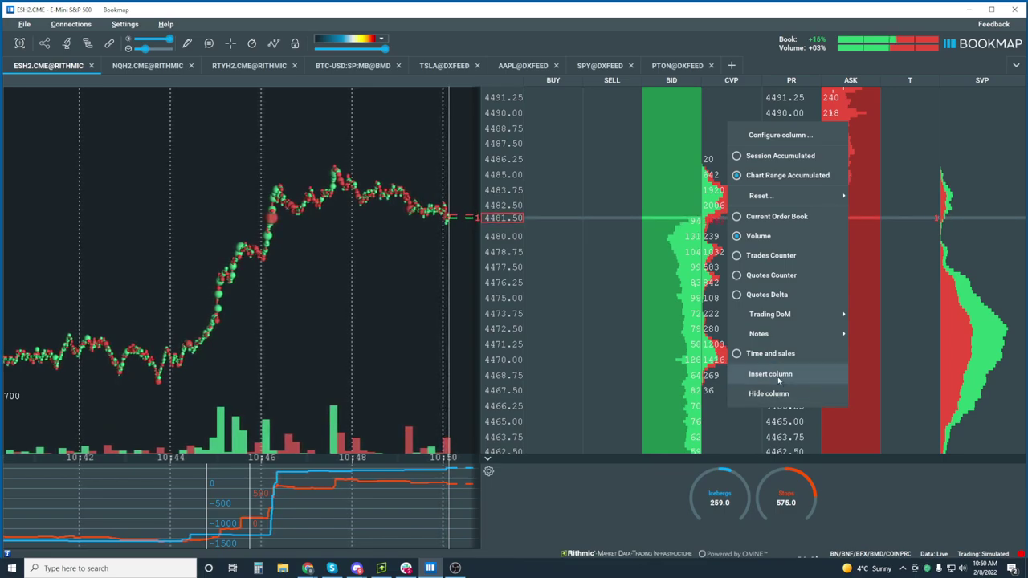
click(773, 374)
drag(731, 88, 789, 86)
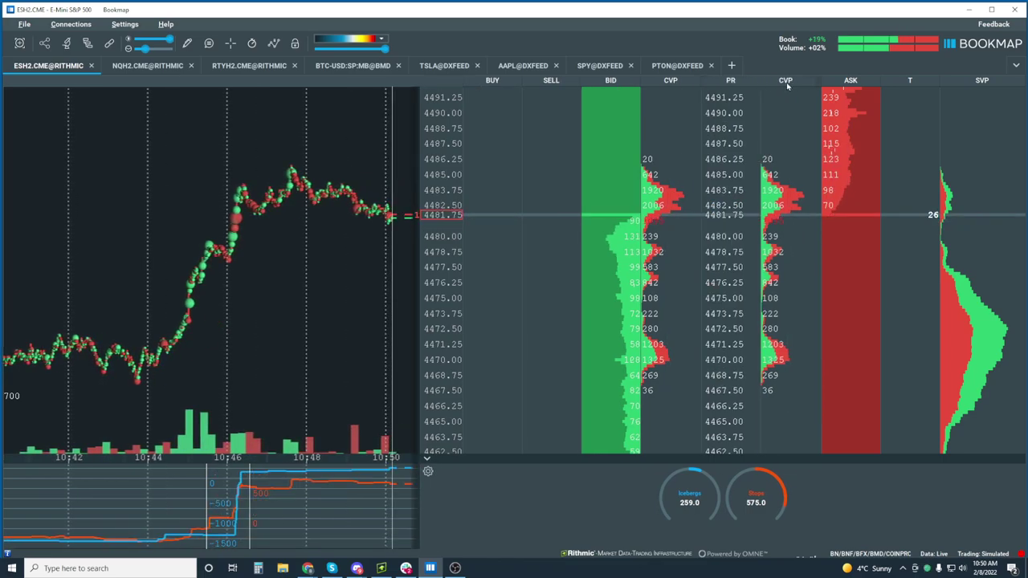
Configure the CVP column between BID and PR to show only ask volume.
right_click(659, 143)
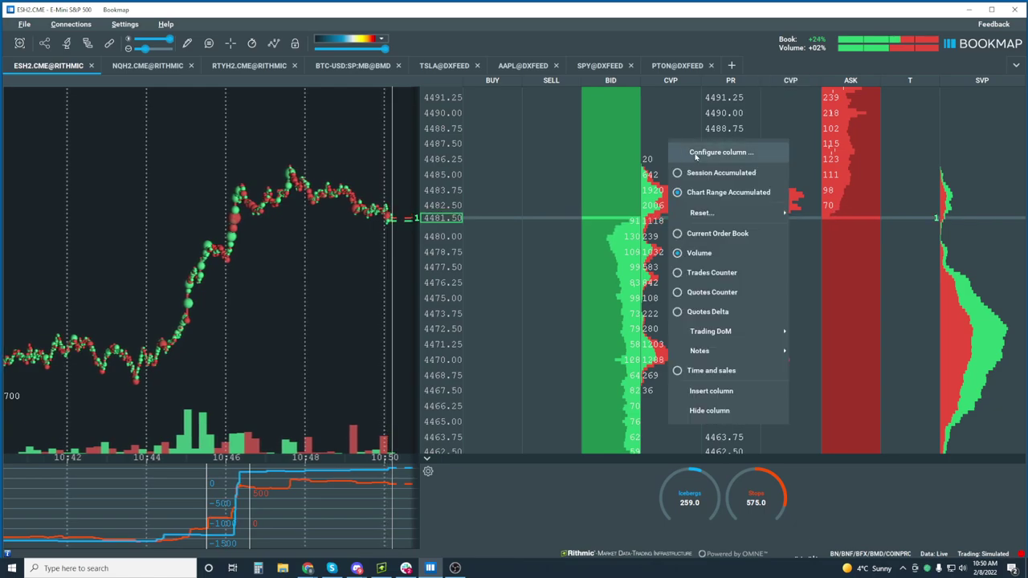
click(696, 153)
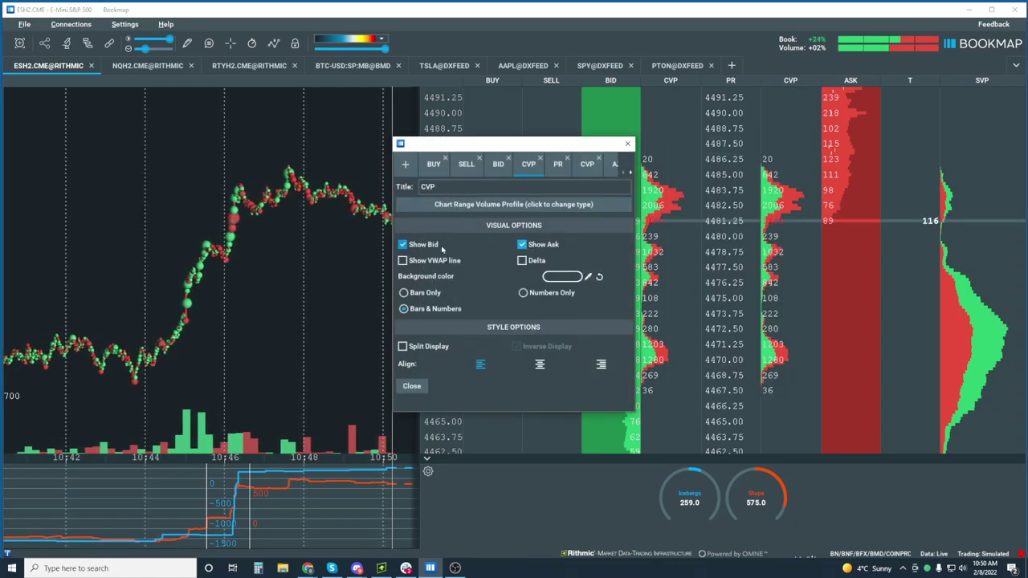
click(529, 248)
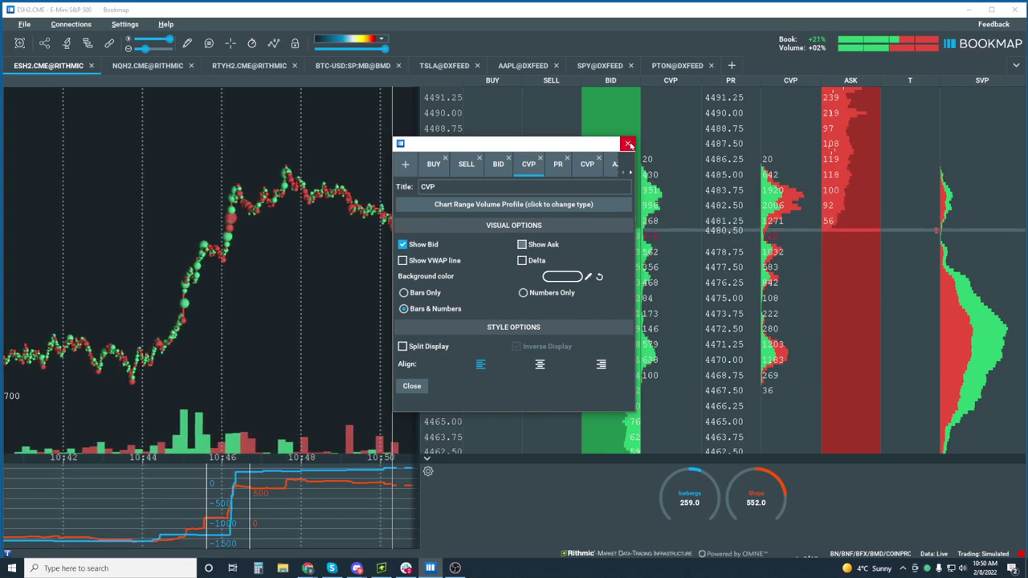
click(423, 244)
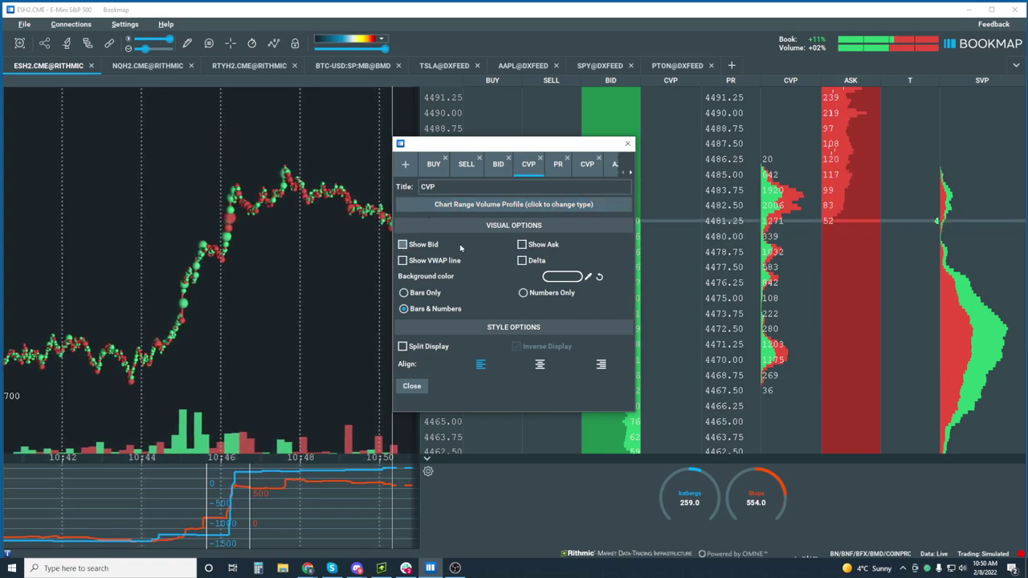
click(522, 245)
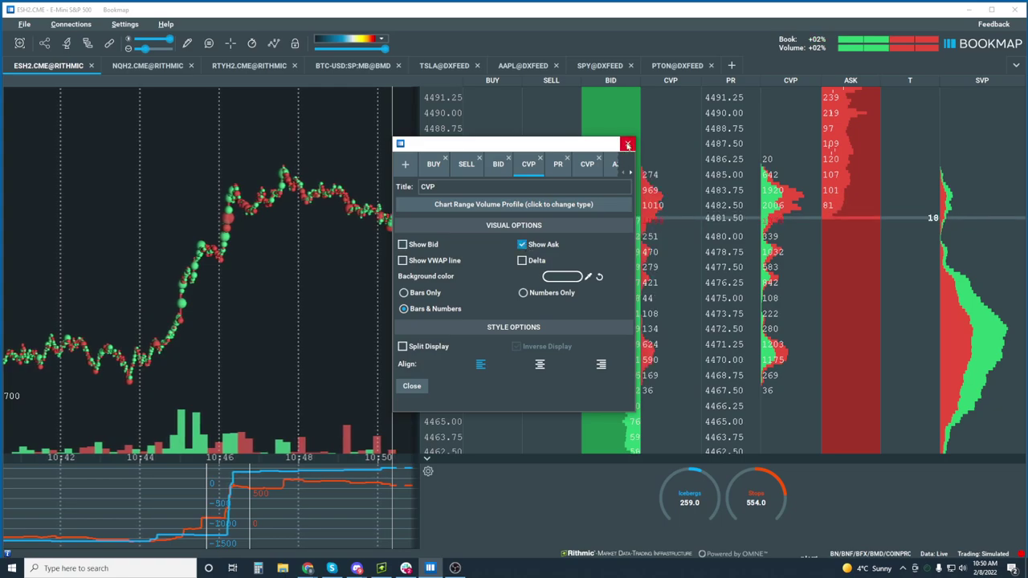
click(627, 144)
Configure the CVP column between PR and ASK to show only bid volume, keeping it left-aligned.
right_click(777, 172)
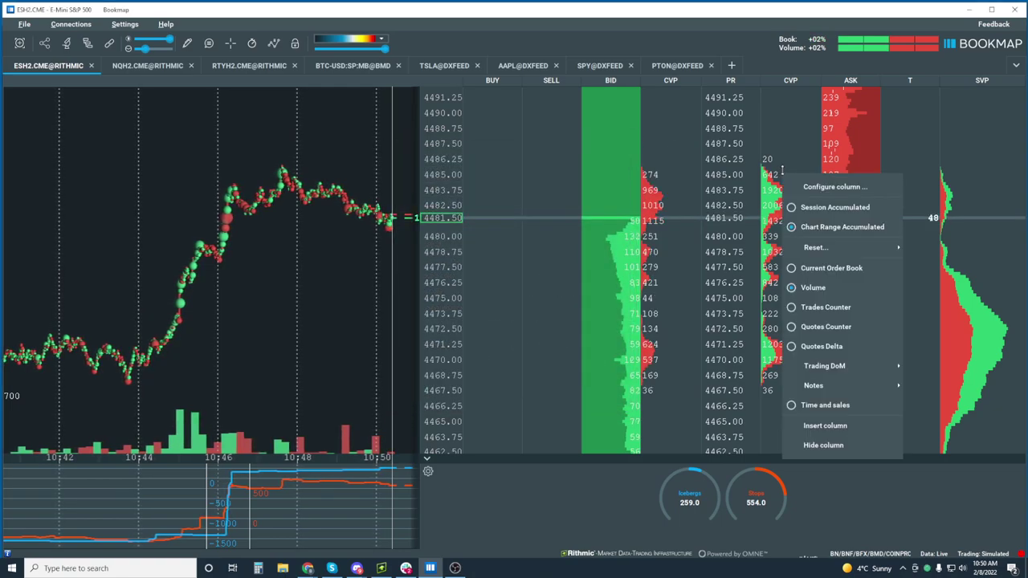
click(835, 186)
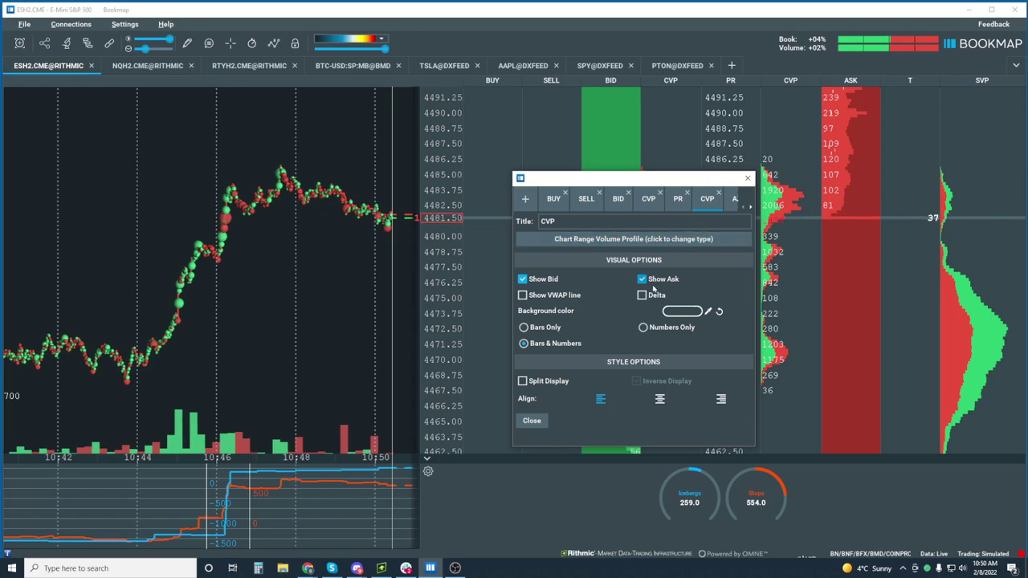
click(643, 279)
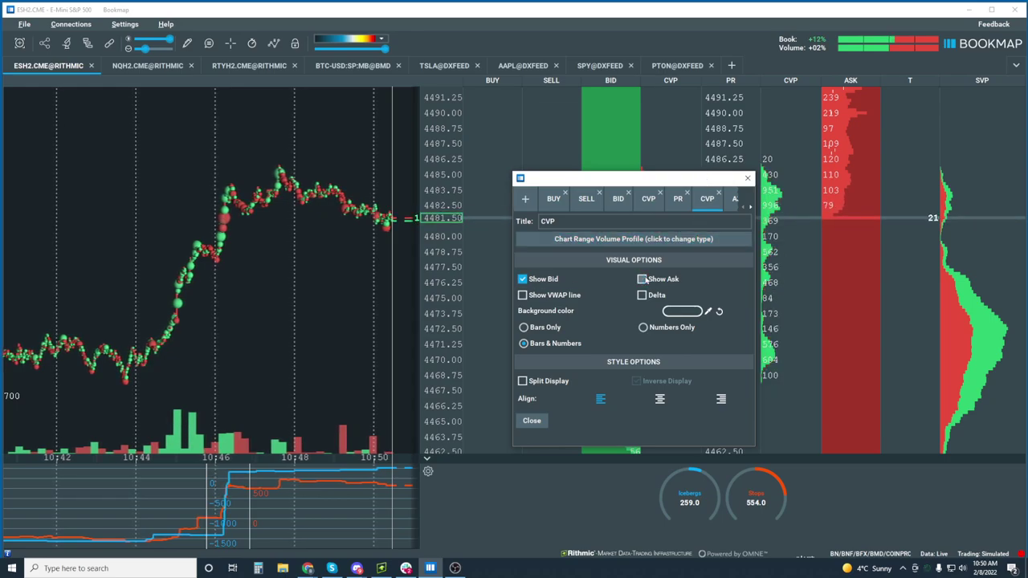
click(522, 279)
click(642, 278)
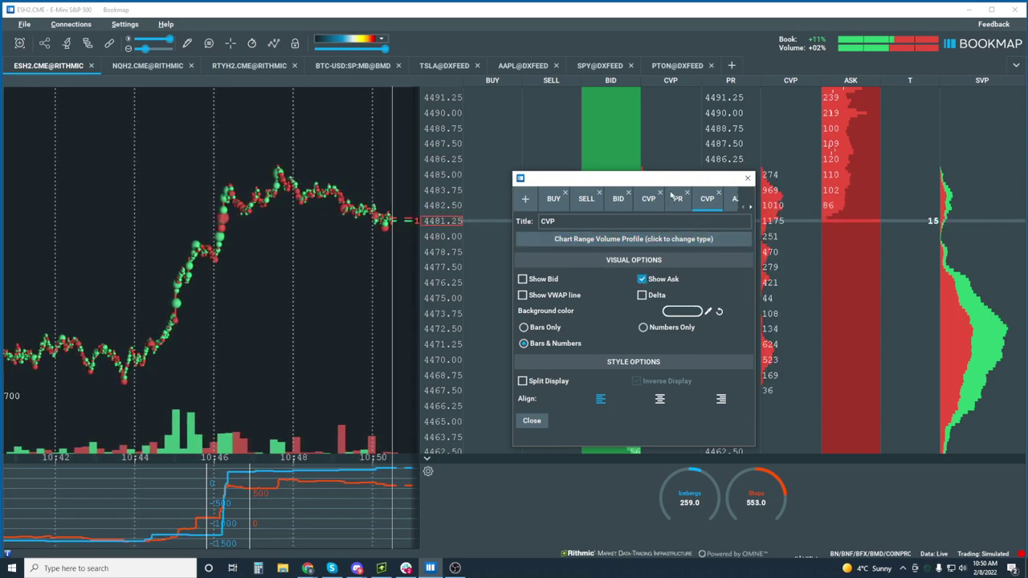
drag(667, 181, 494, 181)
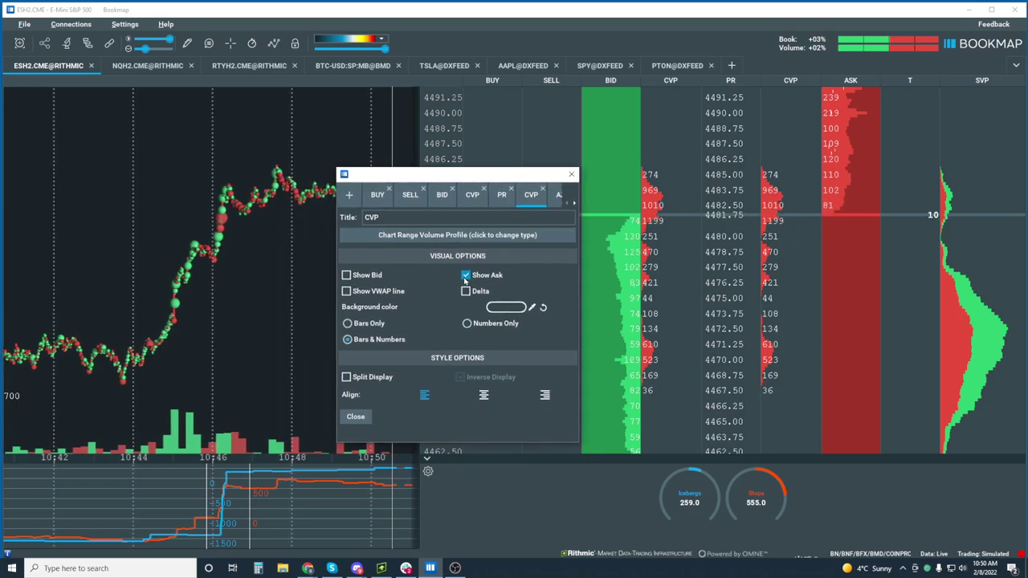
click(466, 275)
click(347, 275)
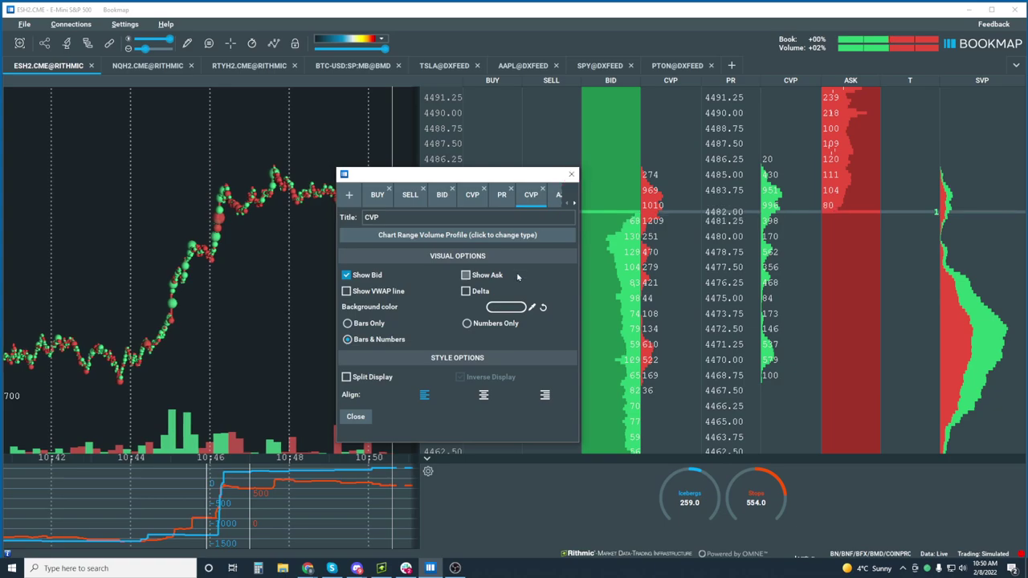
click(546, 395)
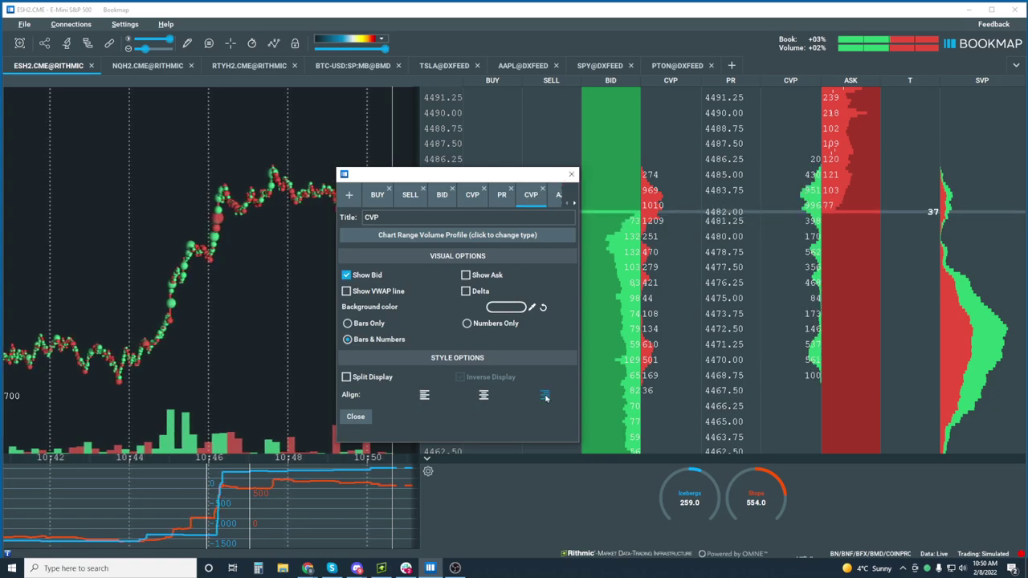
click(426, 395)
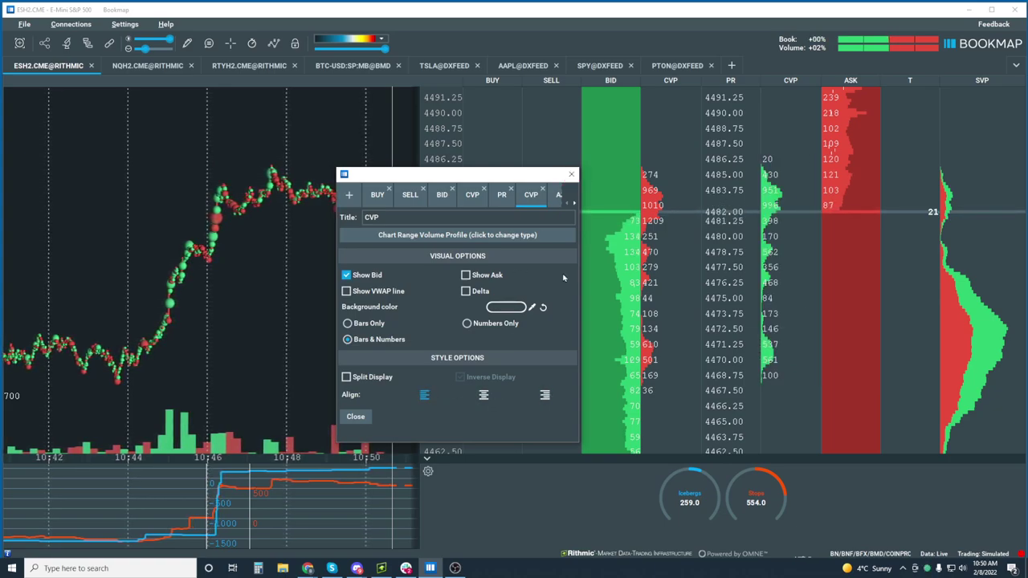
click(571, 174)
Right-align the bars and numbers of the CVP column between BID and PR.
right_click(673, 188)
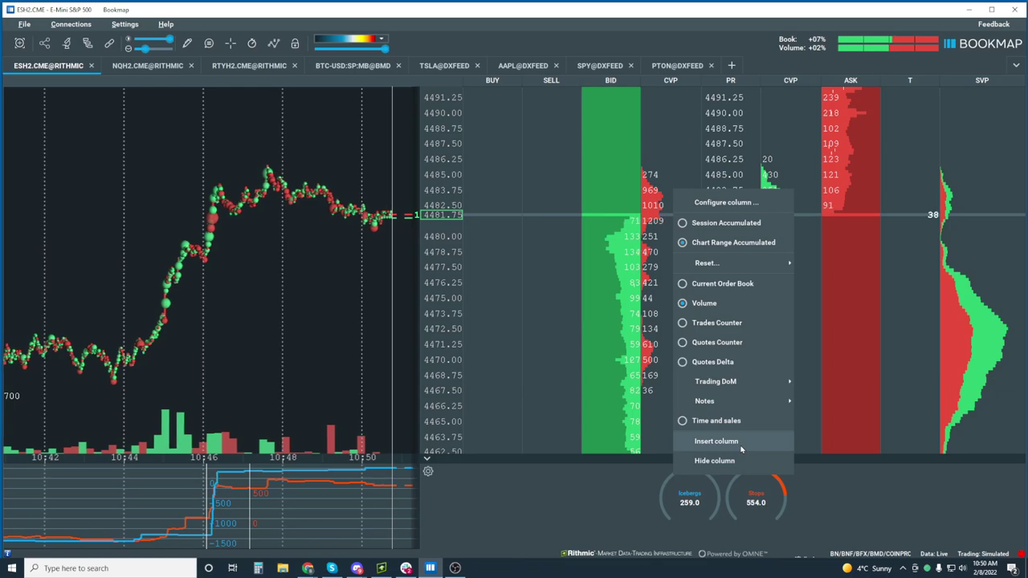
click(727, 202)
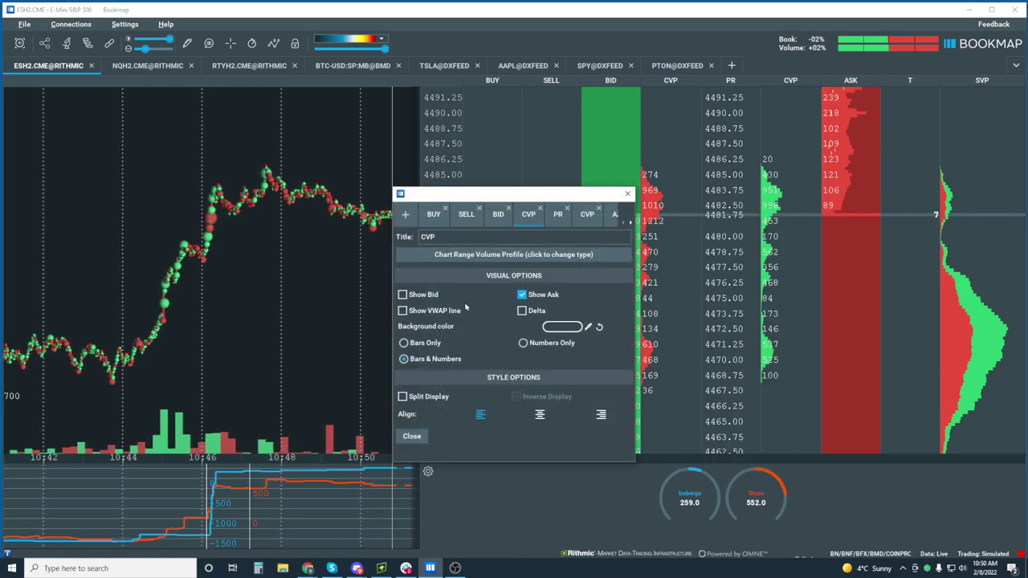
click(602, 415)
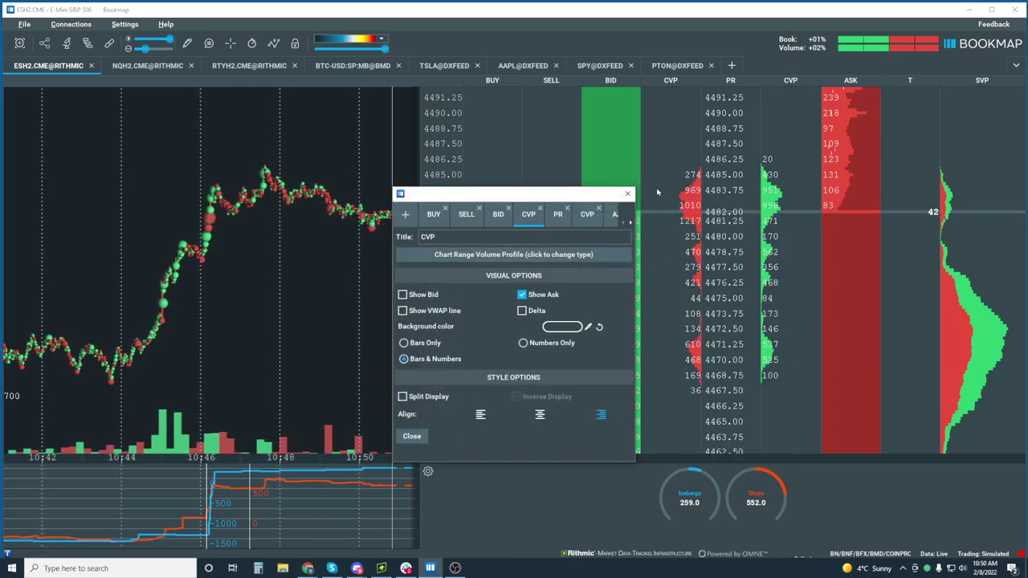
click(628, 194)
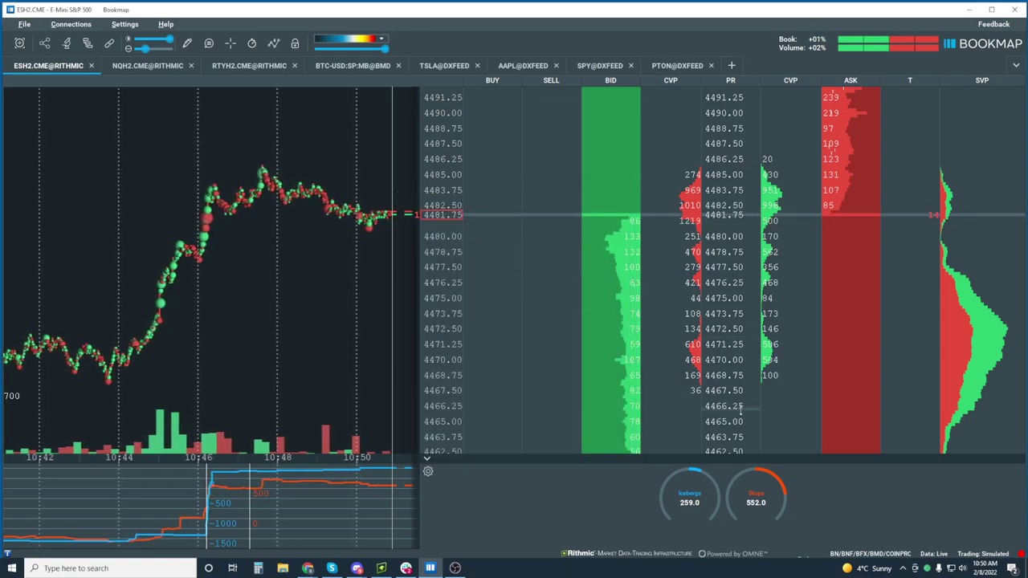
Enable trading in DOM mode with an order size of 5.
click(295, 44)
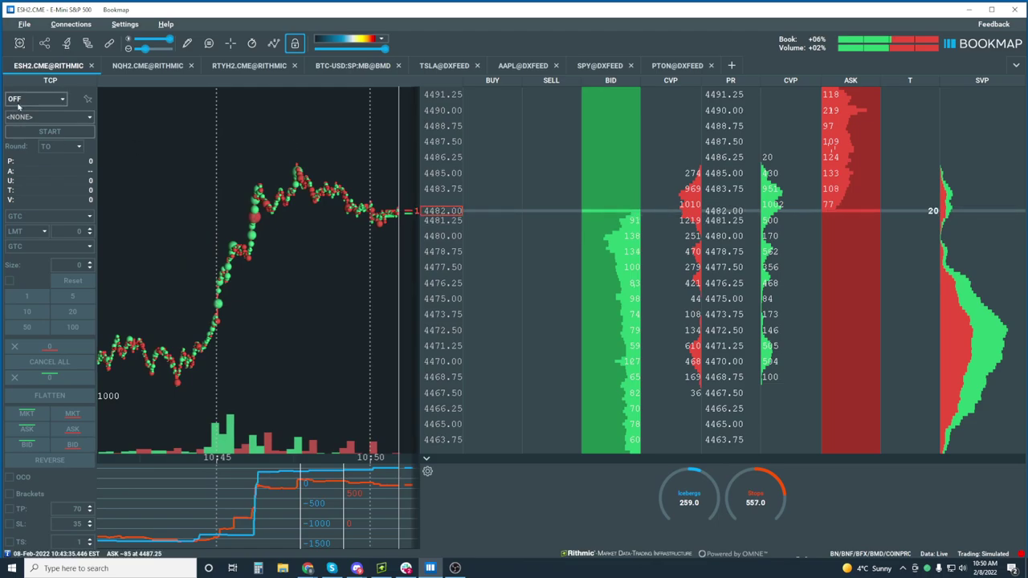
click(72, 295)
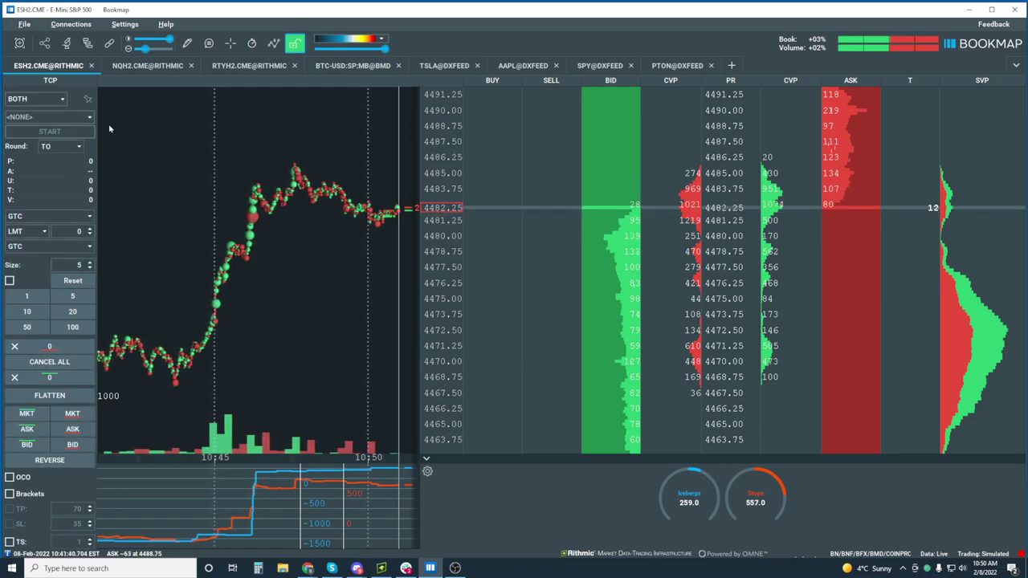
click(32, 100)
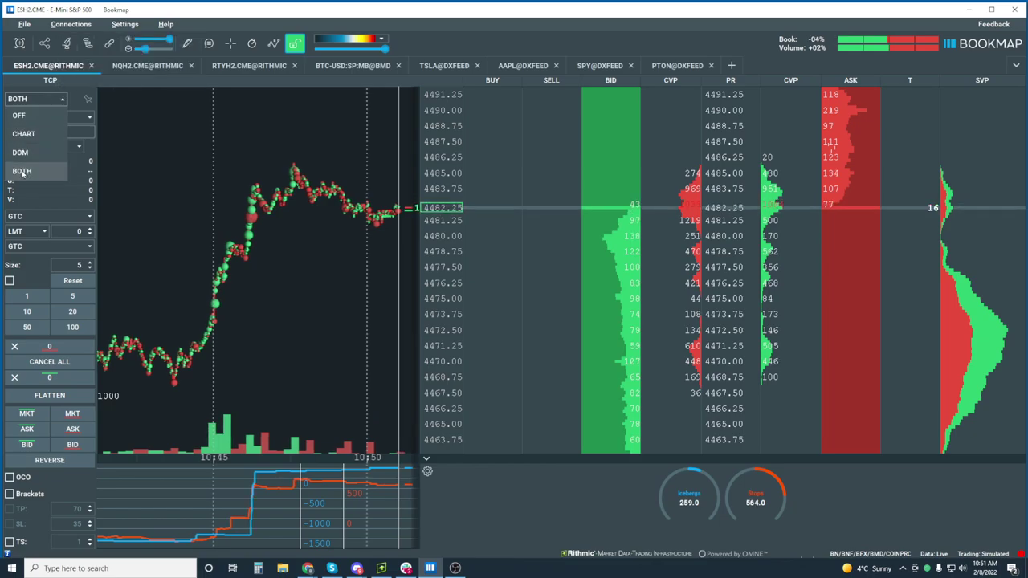
click(27, 153)
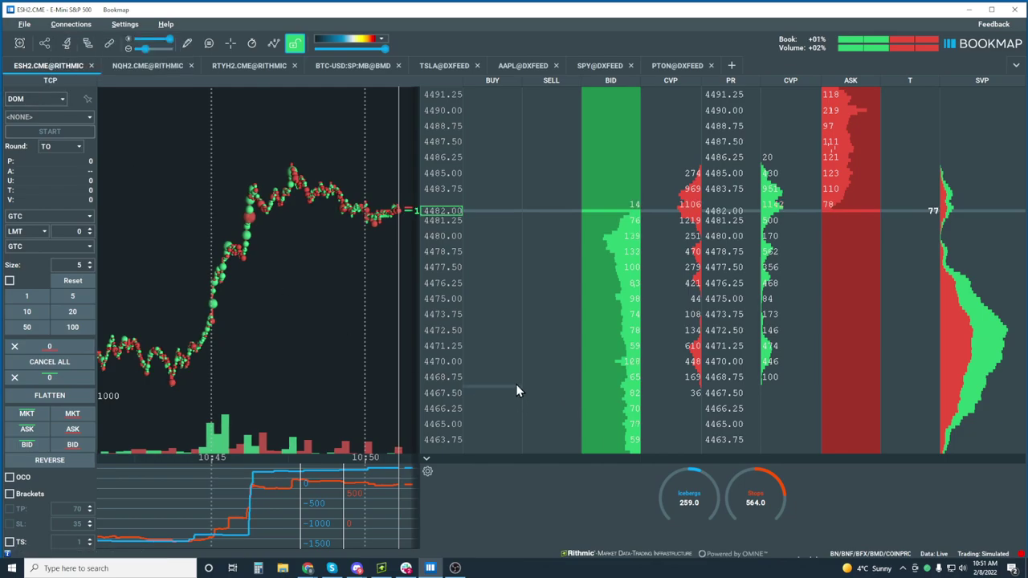
Place a buy limit order for 5 contracts at about 4469 in the BUY column and raise it to about 4472.
click(600, 376)
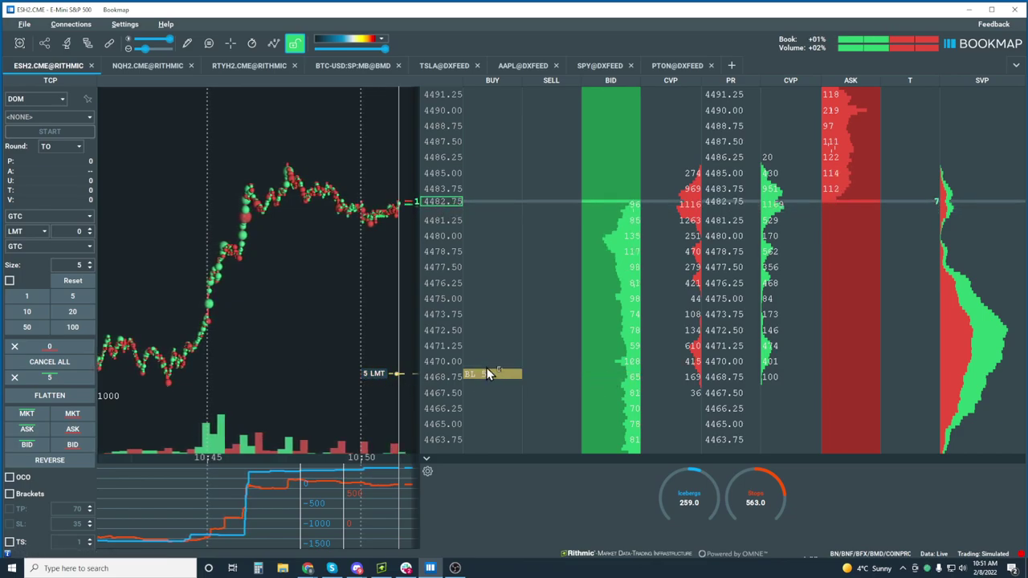
drag(486, 368, 483, 336)
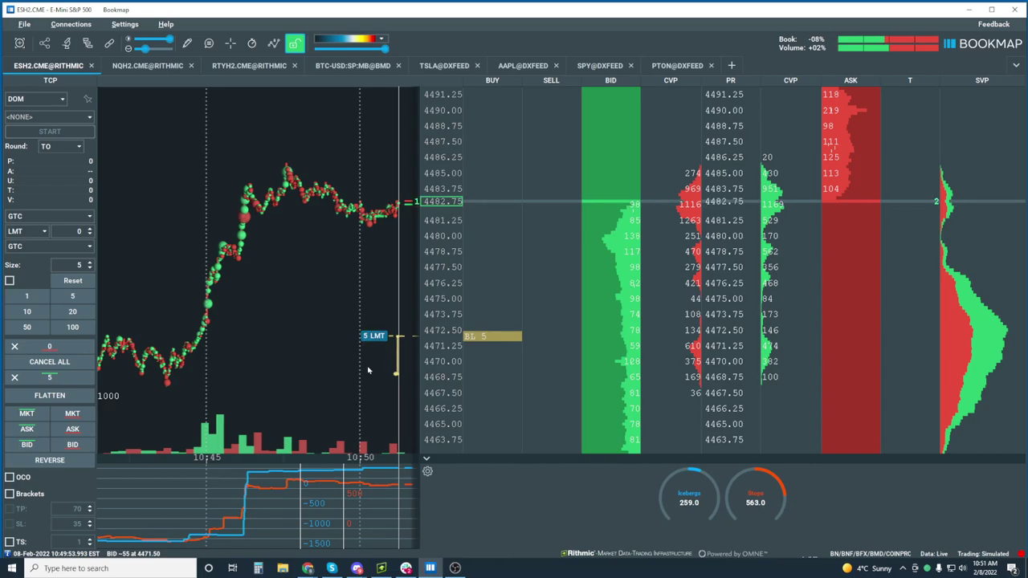
Set the trading mode to BOTH and lower the 5-contract limit order on the chart to about 4469.50.
click(50, 101)
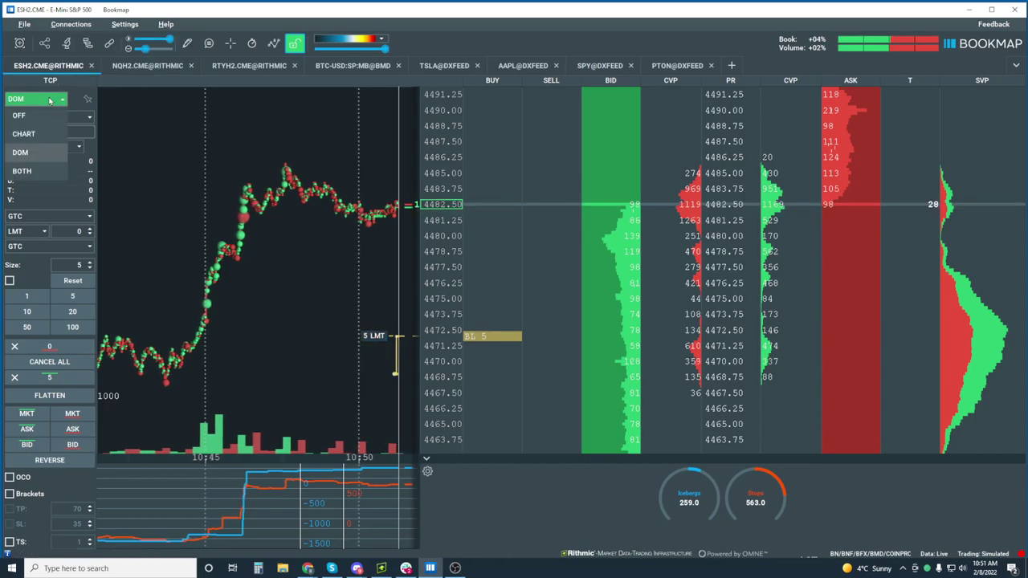
click(22, 171)
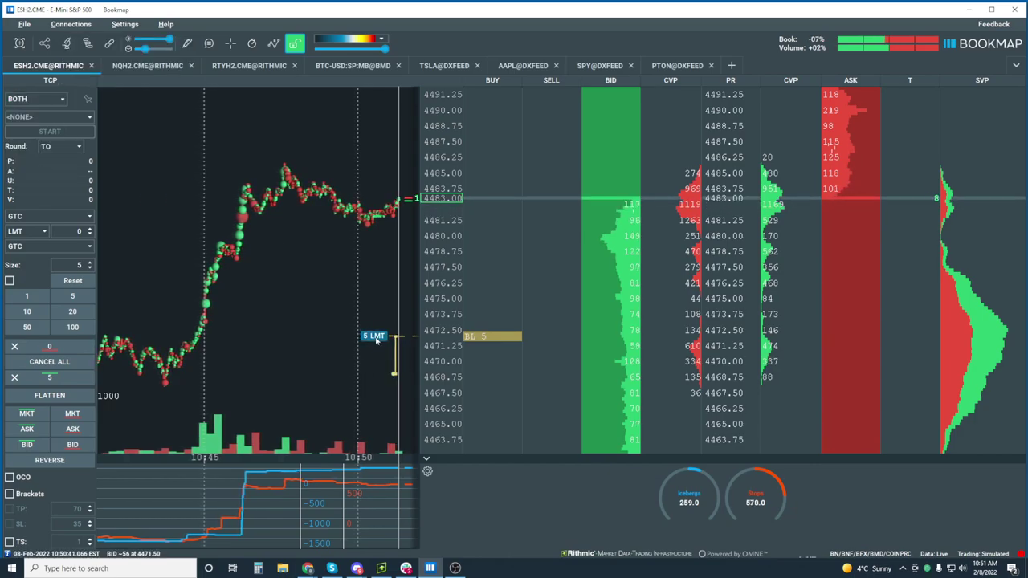
drag(368, 355, 330, 394)
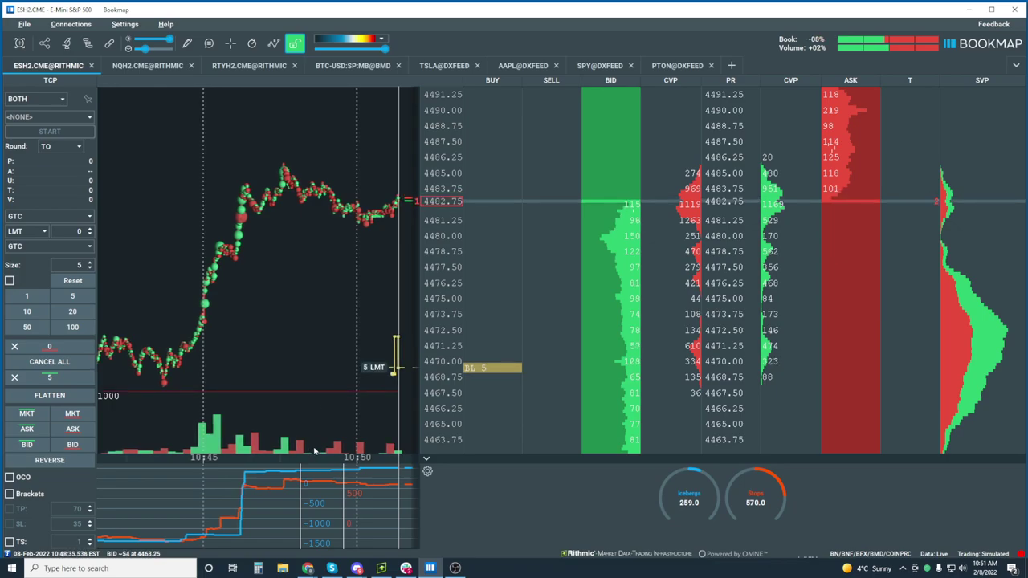
Set the trading mode to DOM and cancel the 5-contract buy limit order in the BUY column.
click(40, 98)
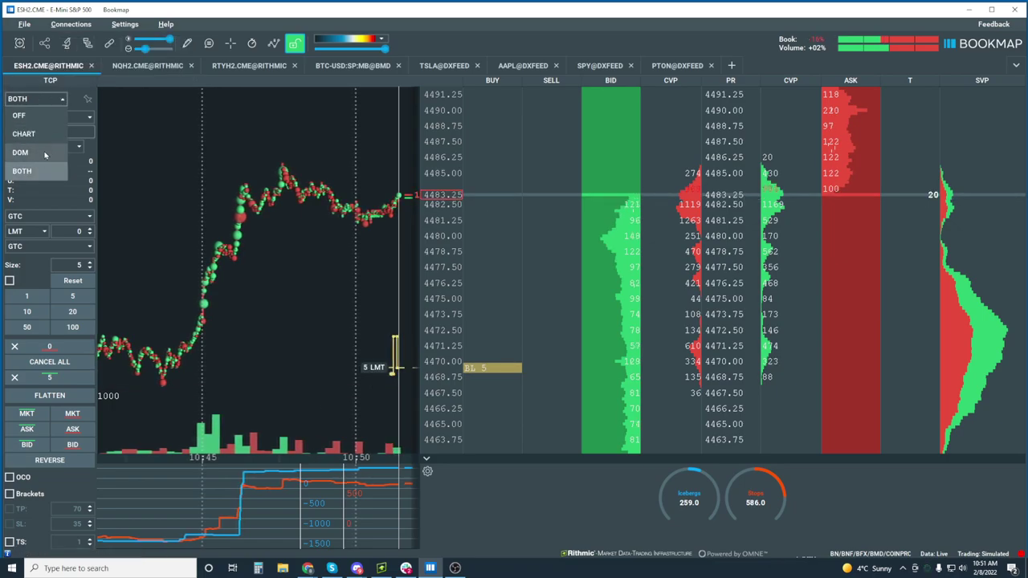
click(20, 152)
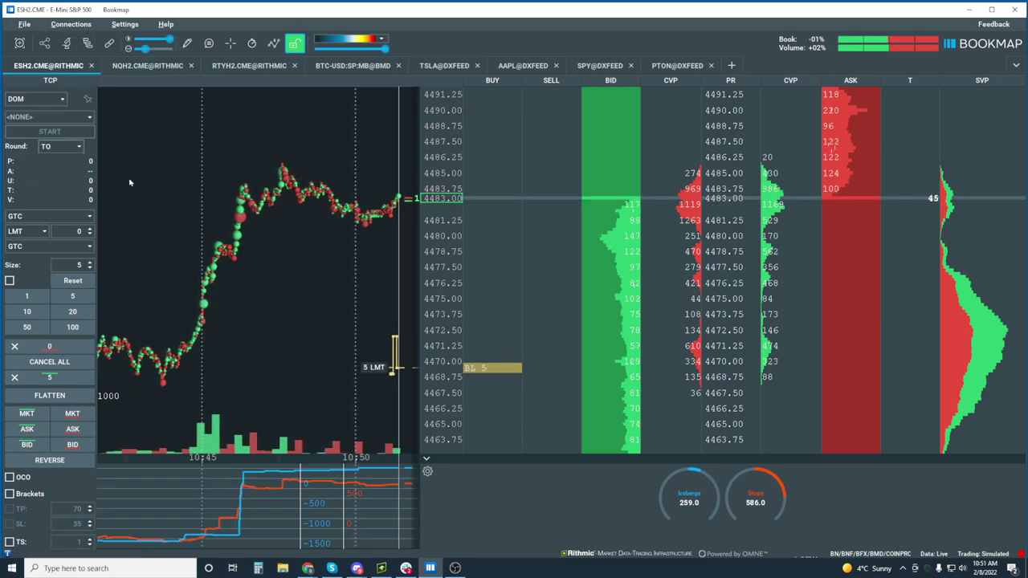
right_click(490, 367)
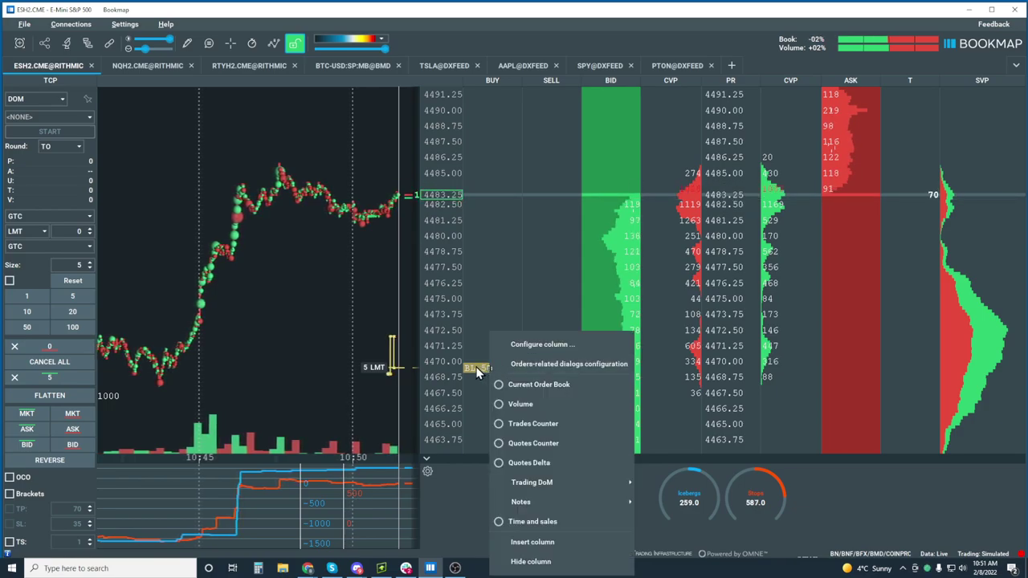
click(471, 367)
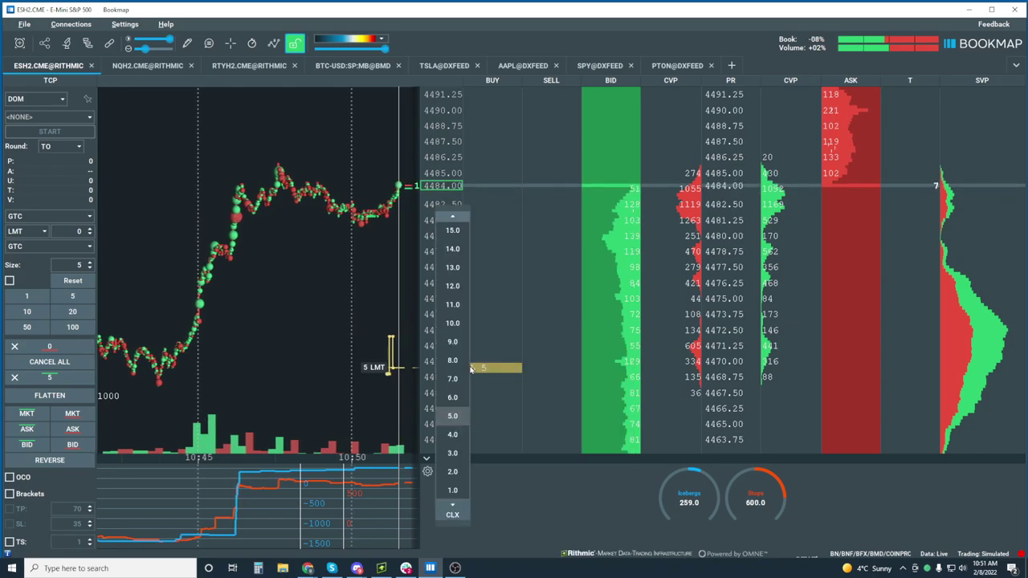
click(518, 368)
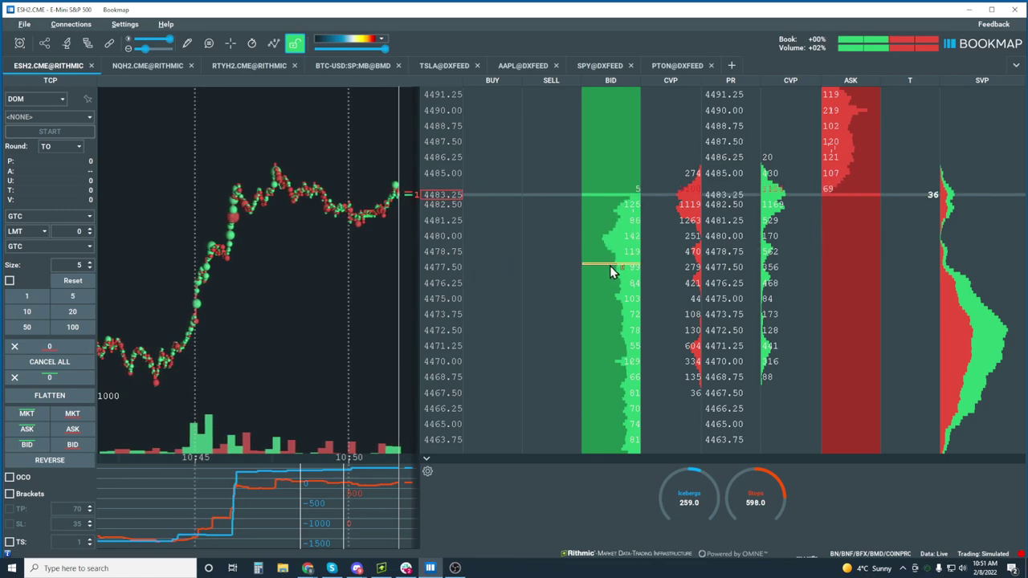
Narrow the BUY and SELL columns and hide them both.
drag(470, 80, 570, 80)
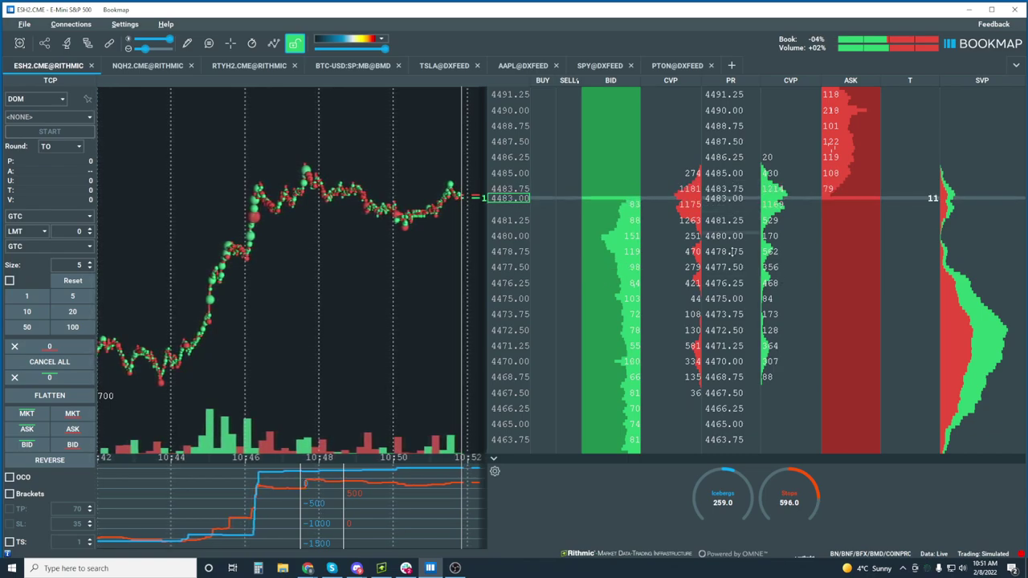
right_click(542, 155)
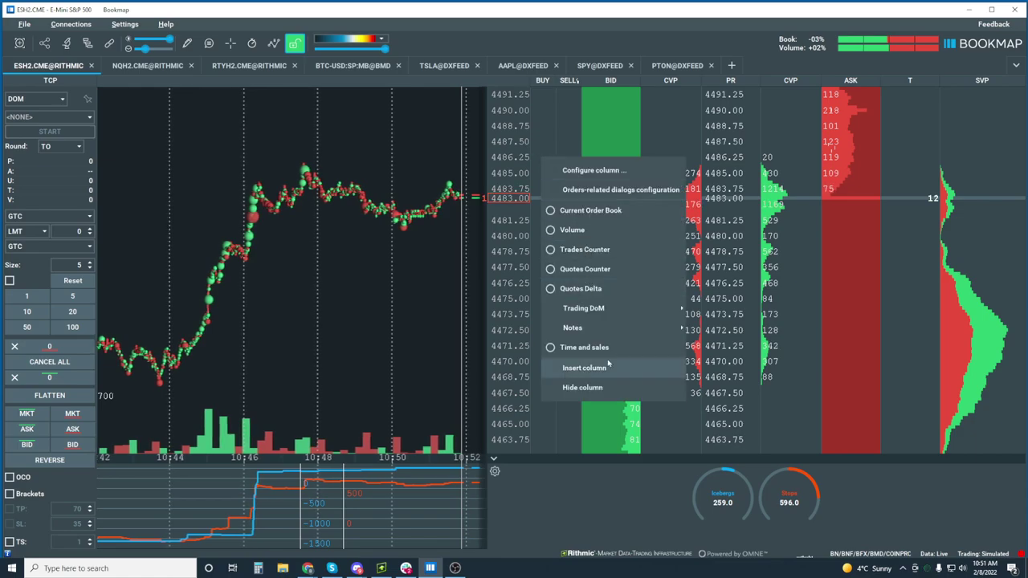
click(610, 387)
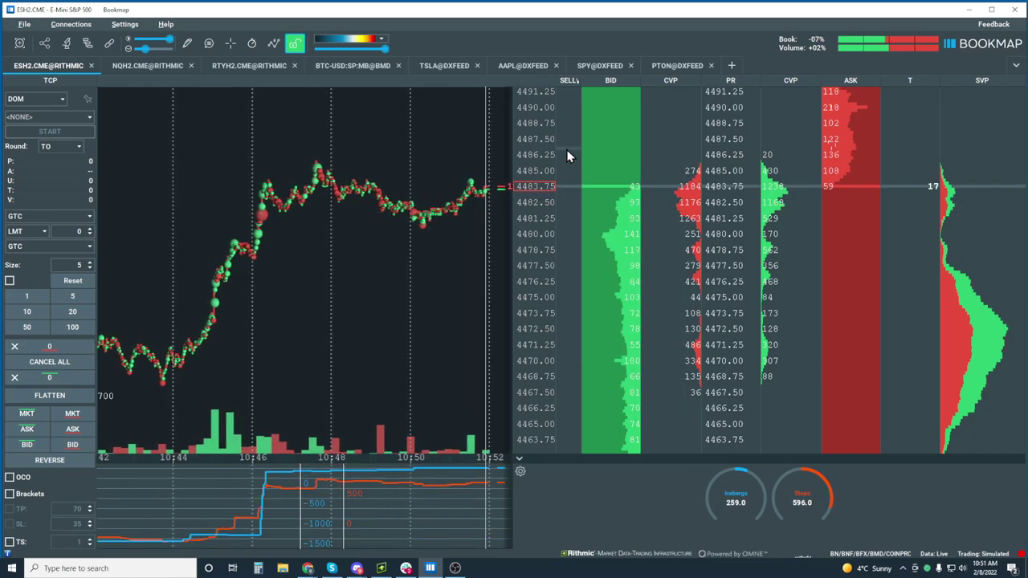
right_click(566, 151)
click(610, 379)
Hide the BID column, the CVP column beside it and the PR column.
right_click(610, 151)
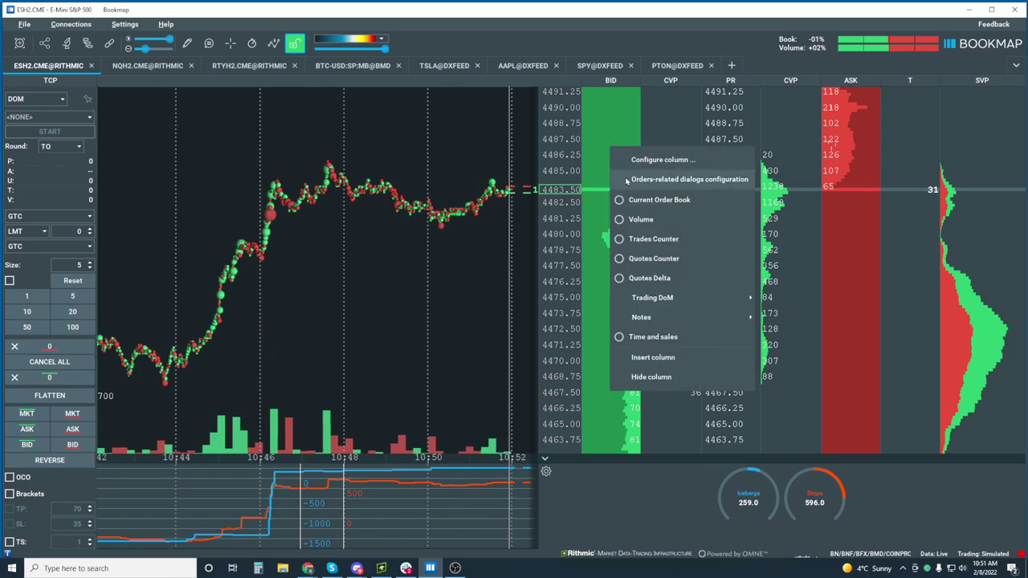
click(667, 376)
right_click(663, 172)
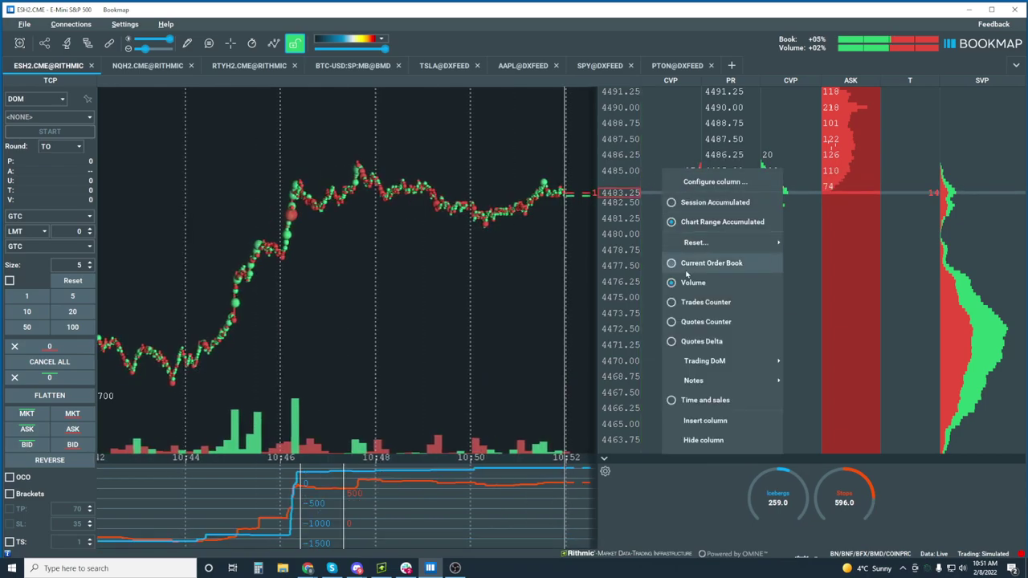
click(704, 440)
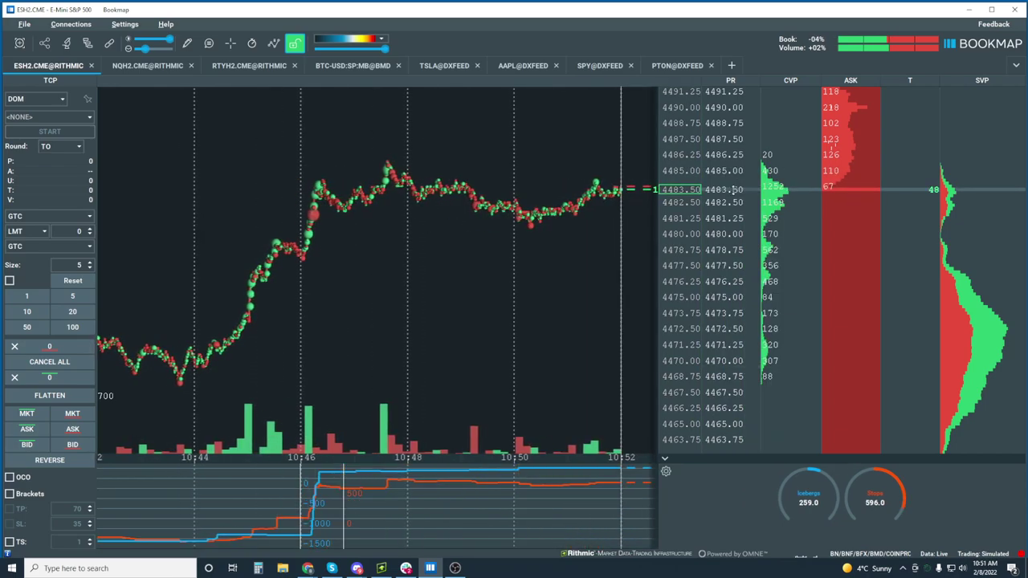
right_click(662, 186)
click(757, 420)
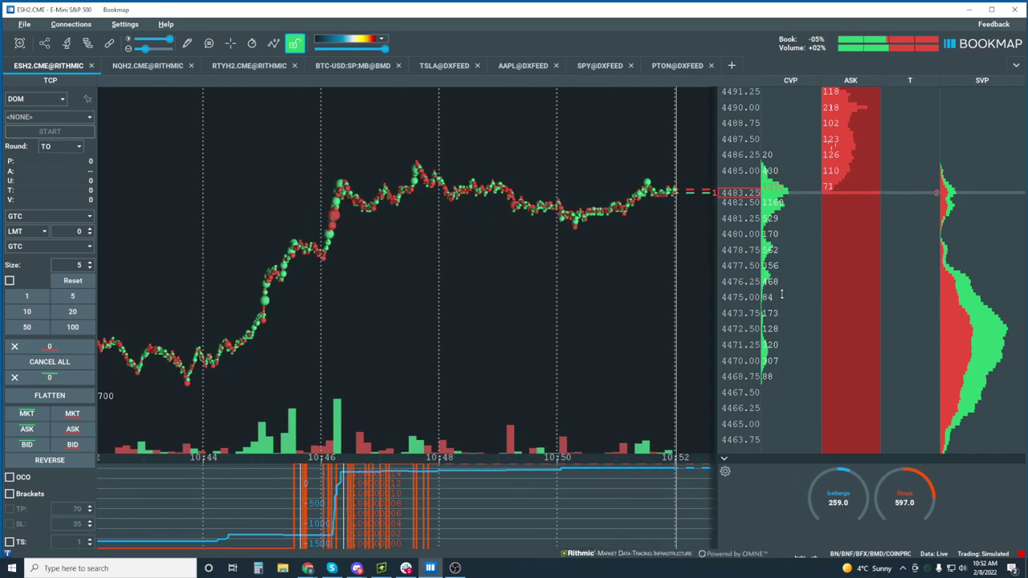
Hide the remaining CVP column and the ASK column.
right_click(789, 133)
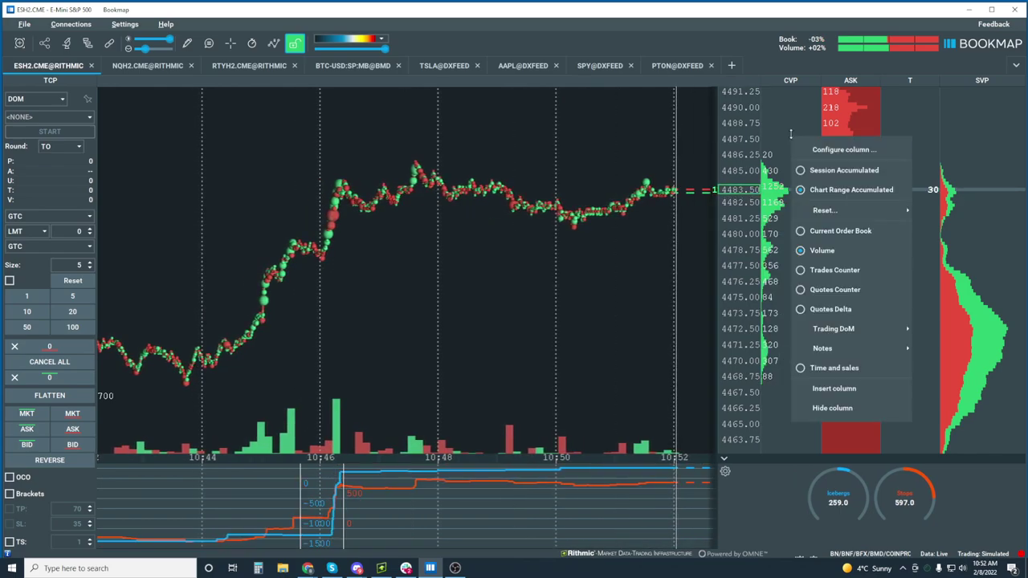
click(836, 410)
right_click(845, 158)
click(875, 379)
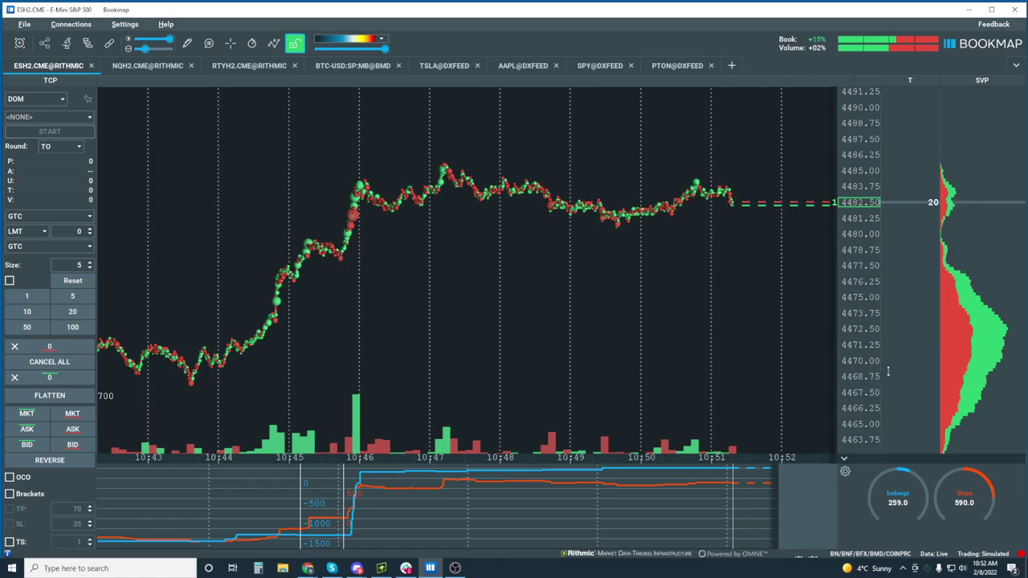
Change the T column to Current Order Book and insert a volume column before SVP set to Chart Range Accumulated.
right_click(909, 154)
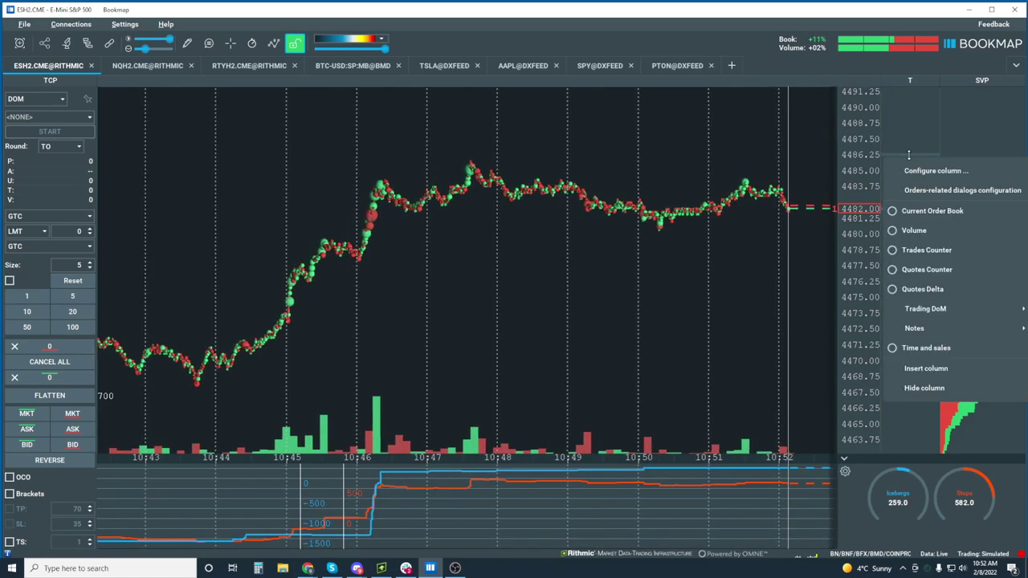
click(898, 211)
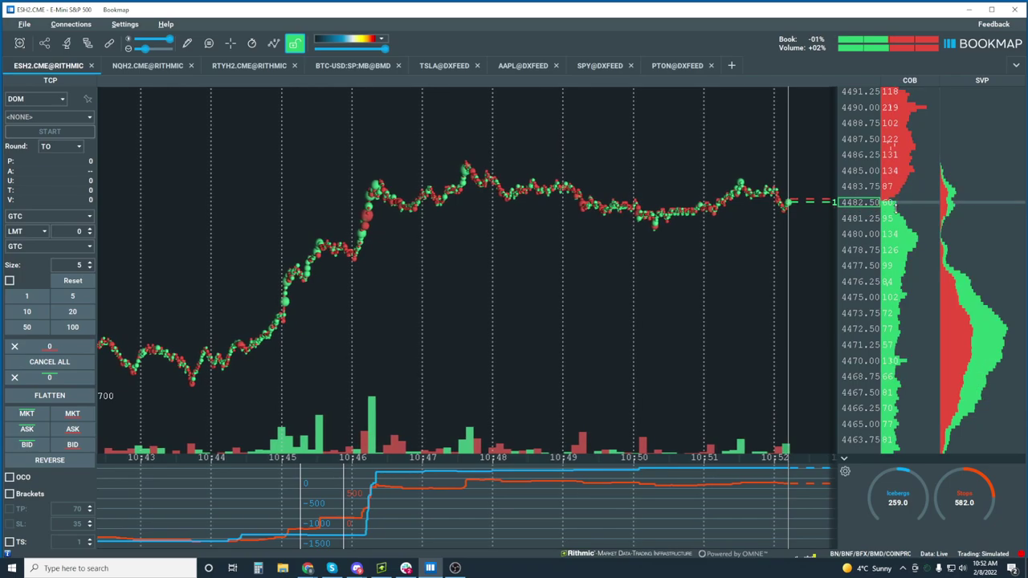
right_click(975, 170)
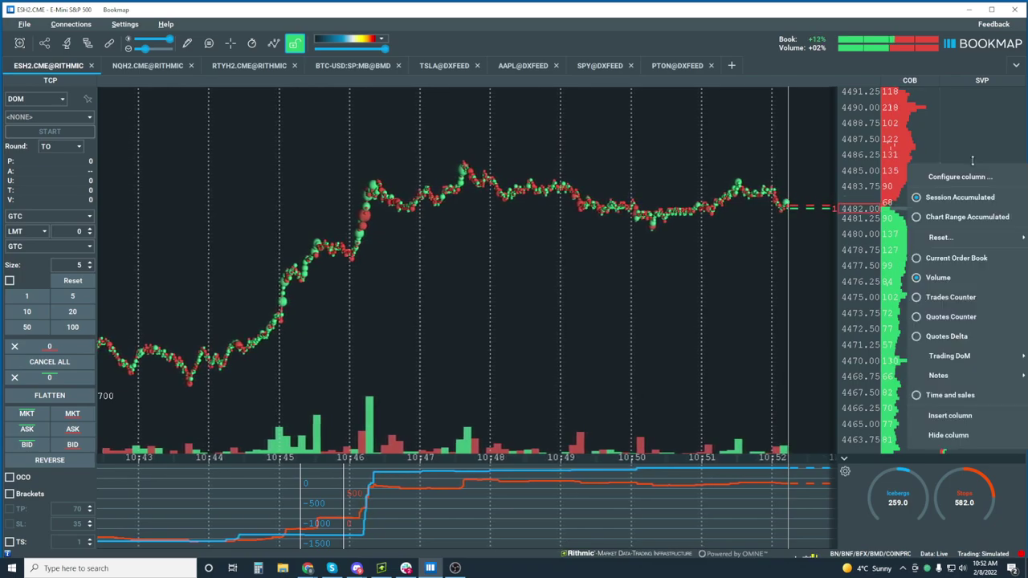
click(948, 416)
right_click(885, 161)
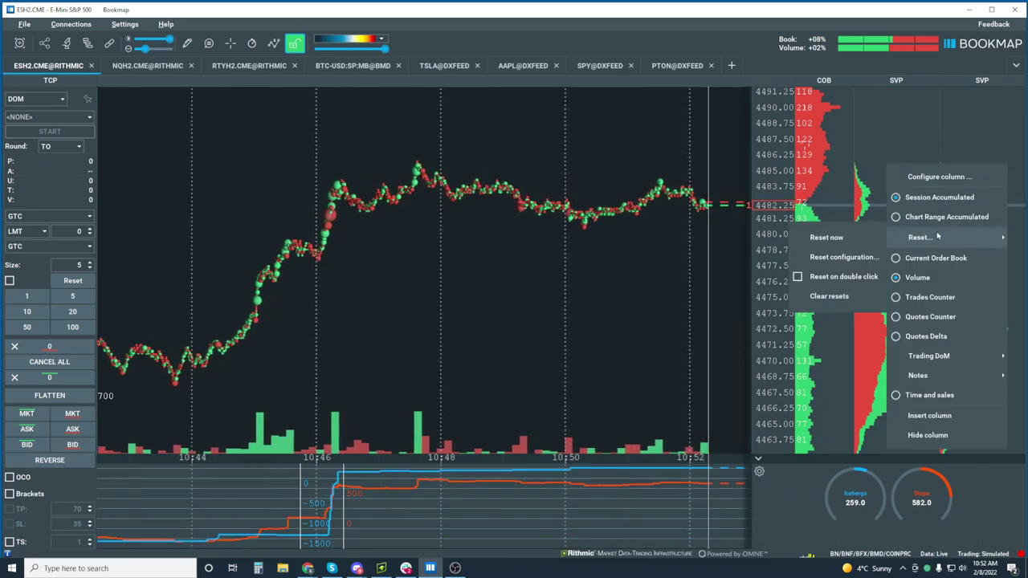
click(897, 216)
Configure the CVP column to display Bars & Numbers.
right_click(886, 165)
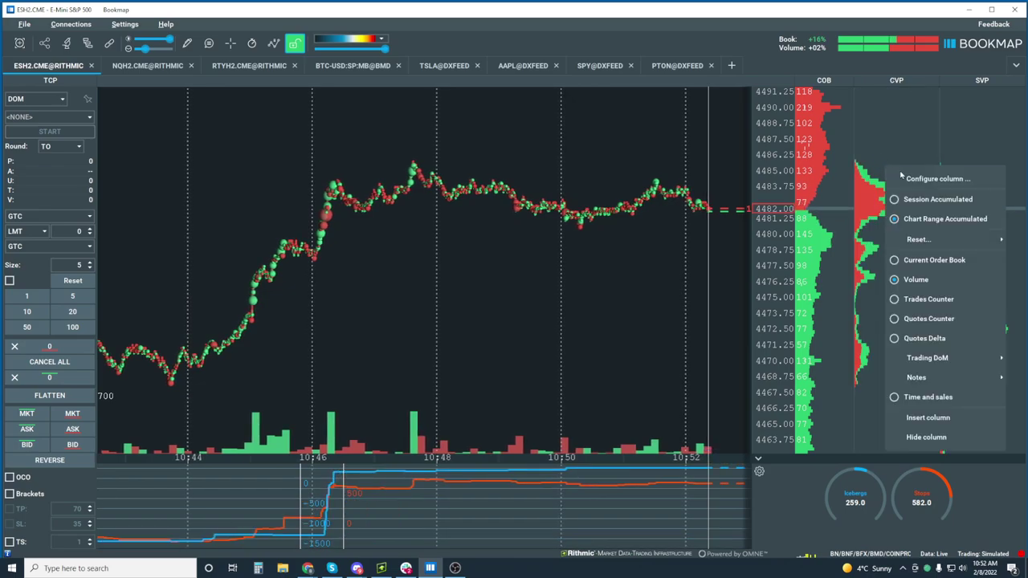
click(922, 185)
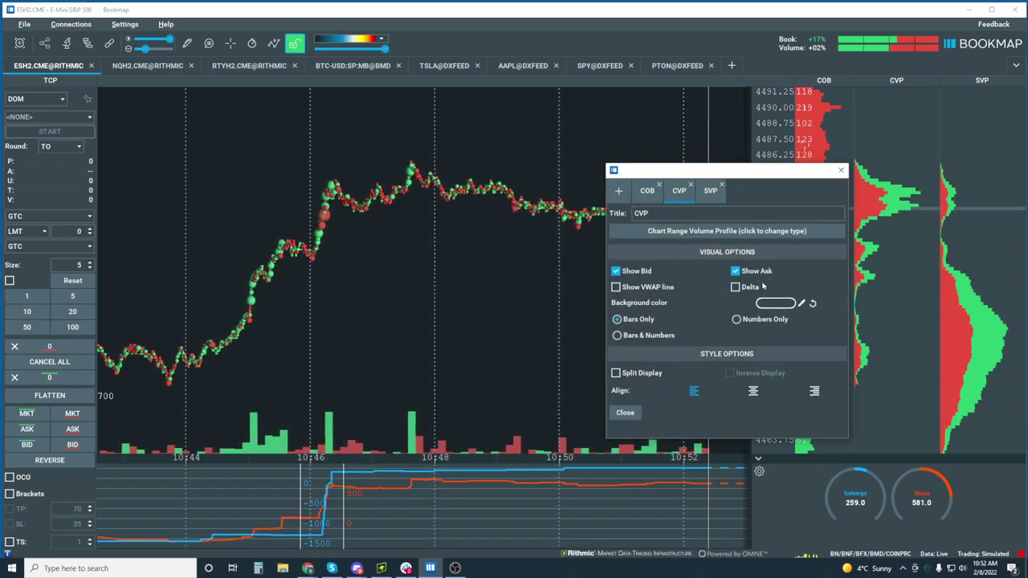
click(637, 337)
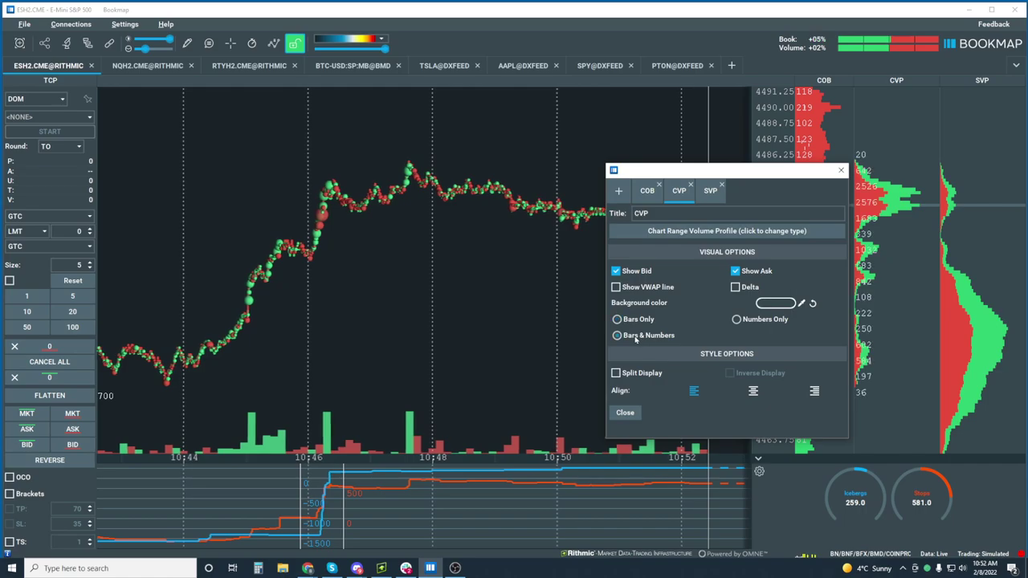
click(625, 412)
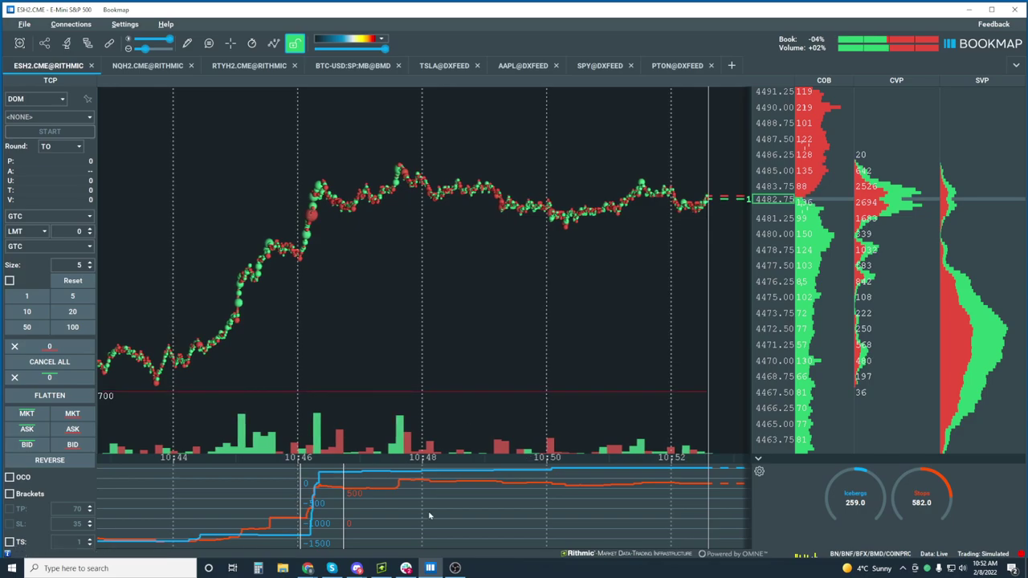
Switch to the browser and open the Features and Components playlist from Bookmap's YouTube channel in an incognito window.
mouse_move(311, 570)
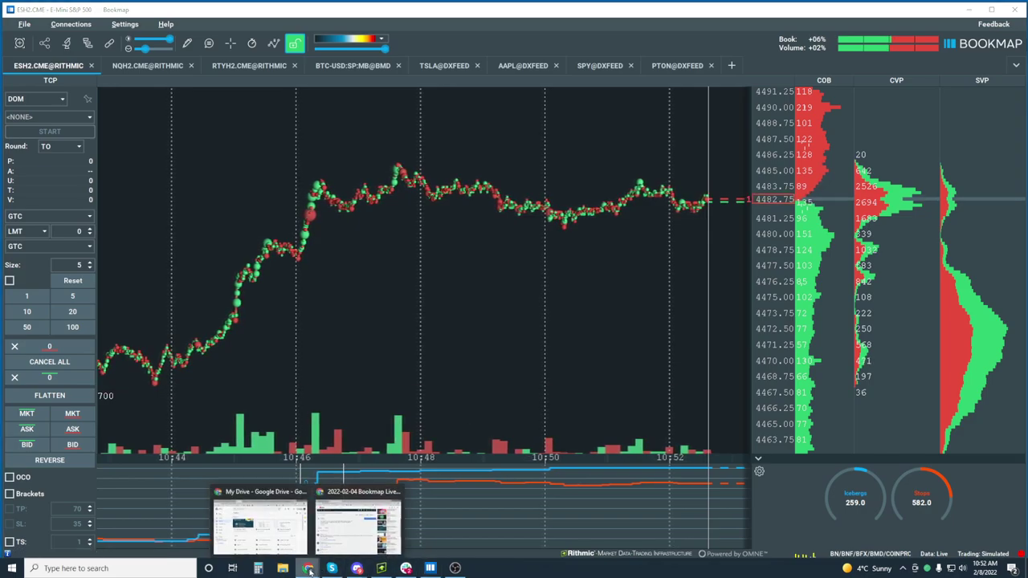
click(362, 505)
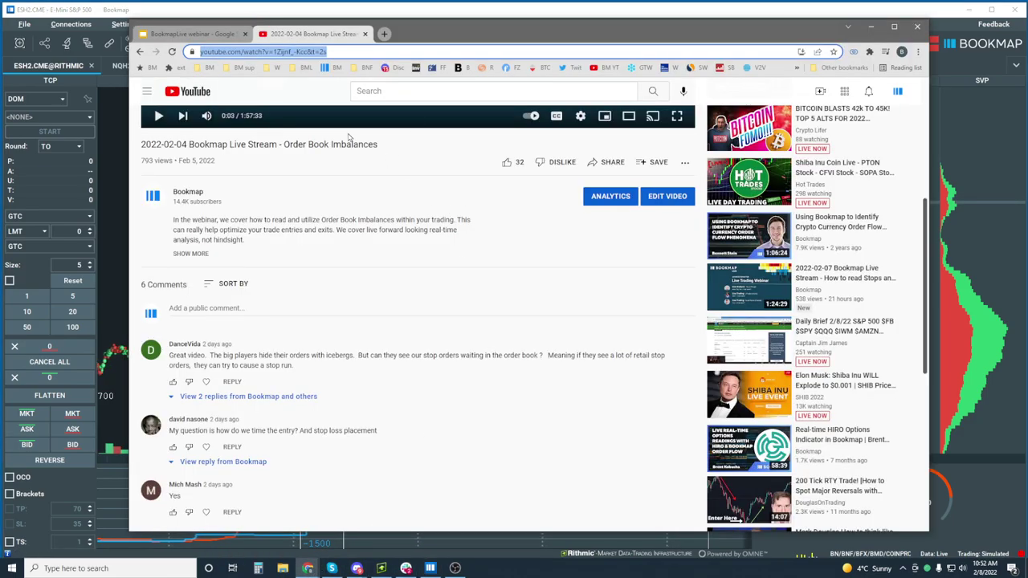
click(140, 53)
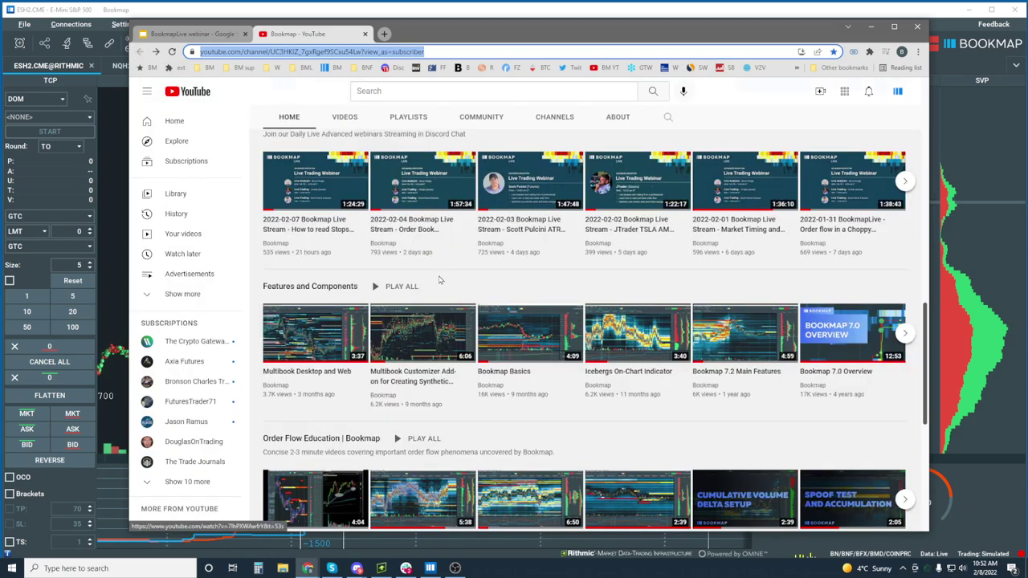
right_click(316, 290)
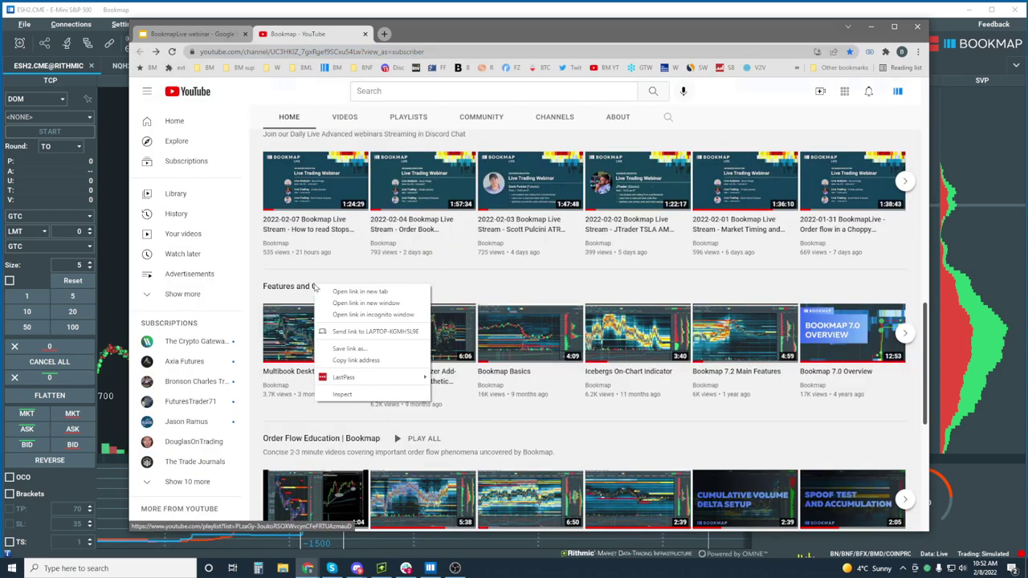
right_click(279, 289)
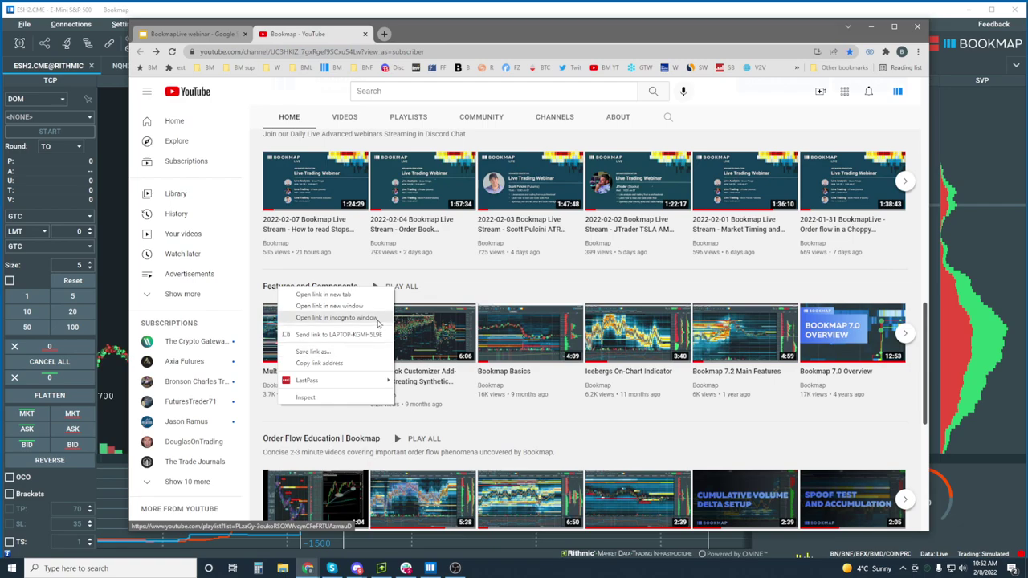
click(337, 317)
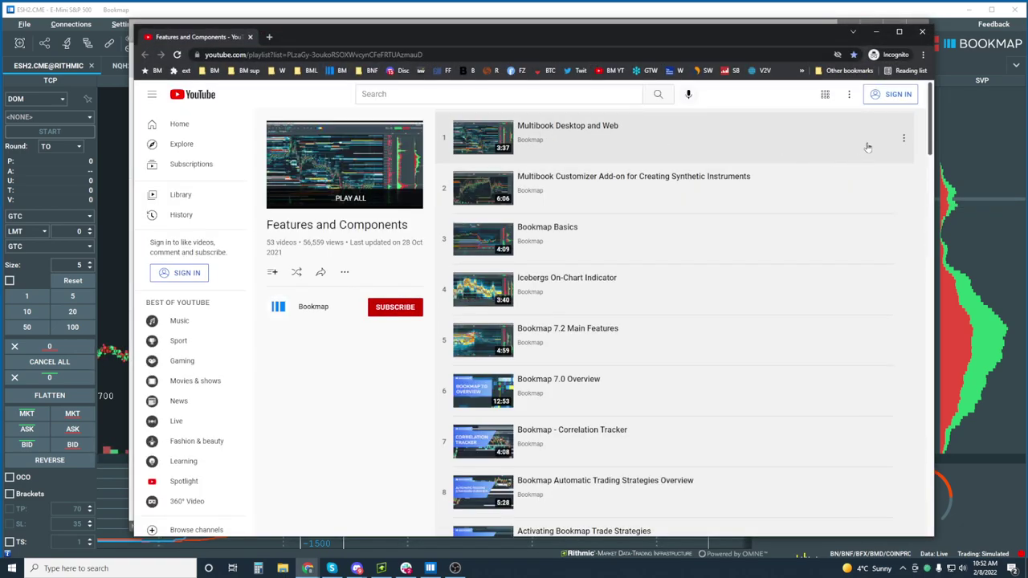
Find the Columns tutorials in the playlist, select the playlist's web address and switch to Discord.
drag(931, 102, 917, 355)
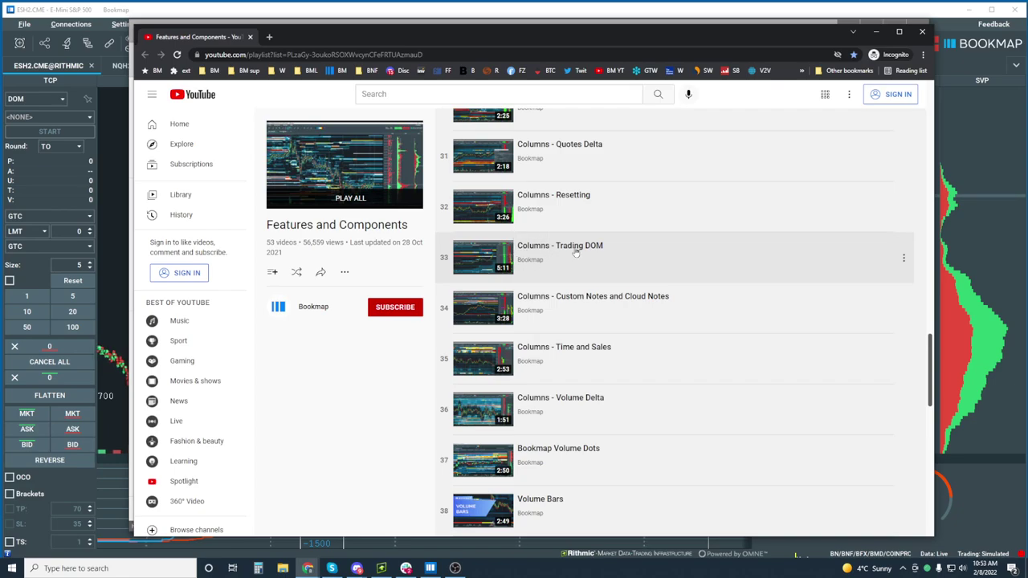
click(431, 55)
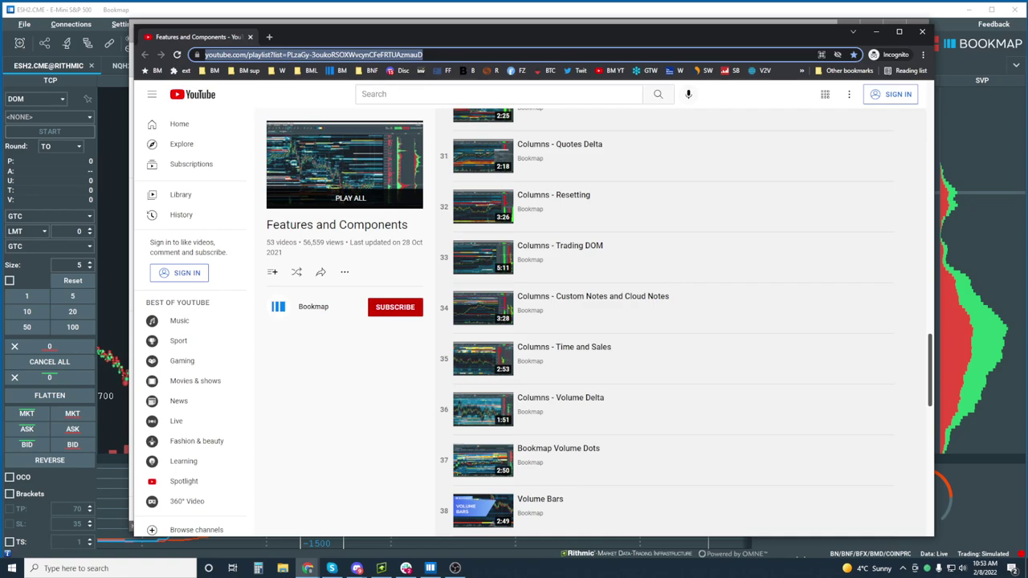
click(357, 568)
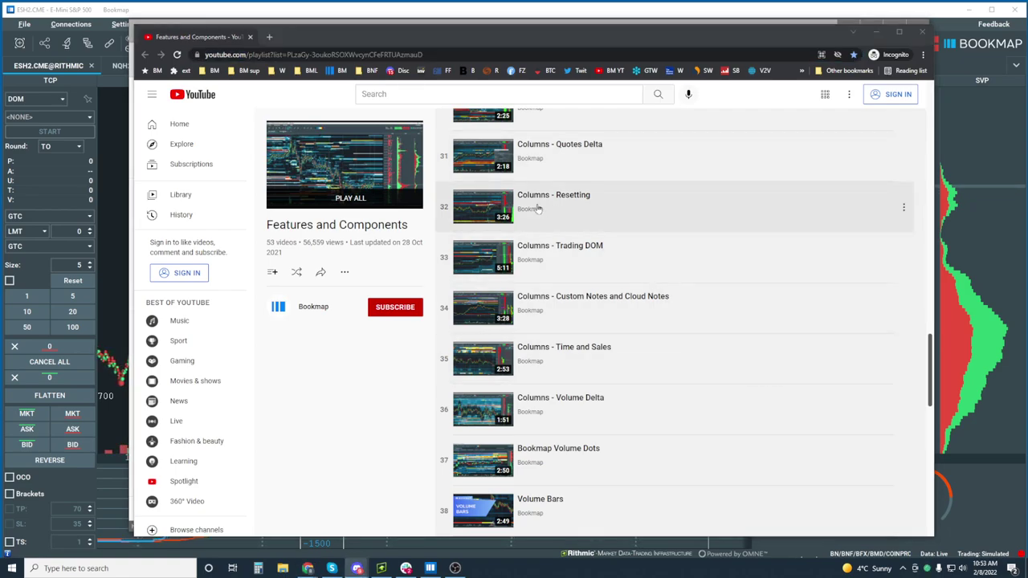
Look over the playlist's further videos, close the incognito window and return from the browser to Bookmap.
scroll(586, 233, down, 4)
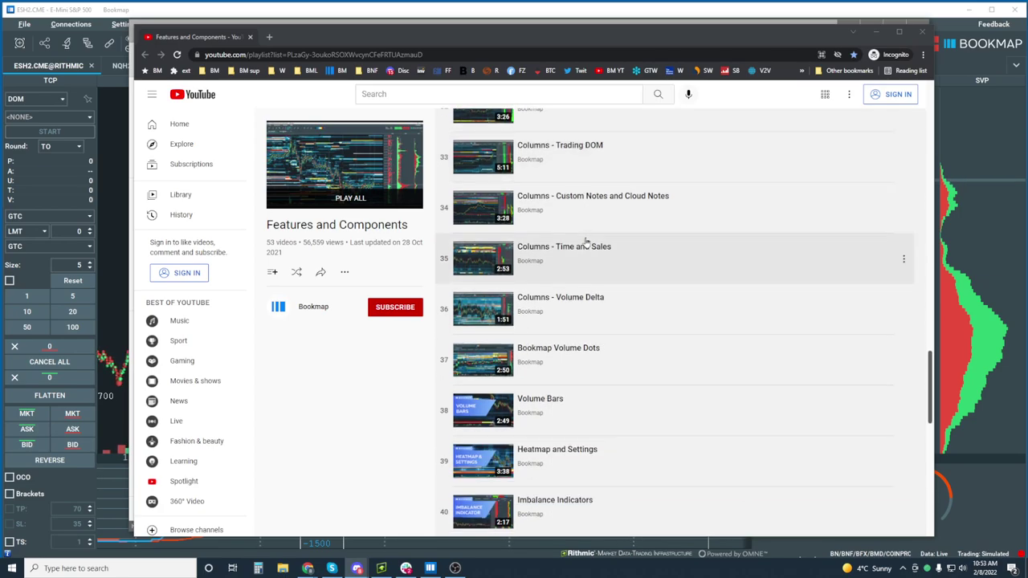
scroll(585, 248, down, 2)
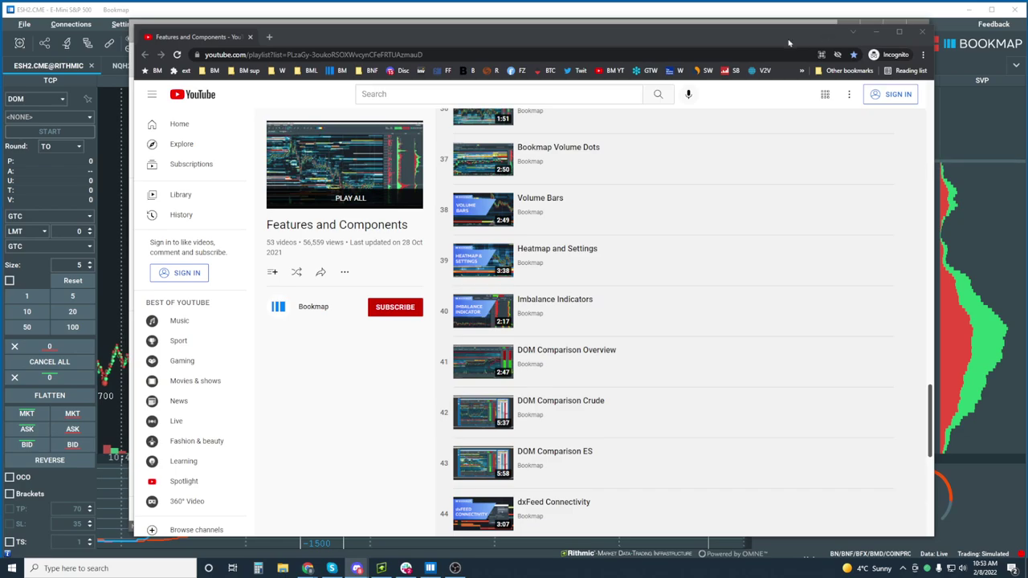
click(925, 32)
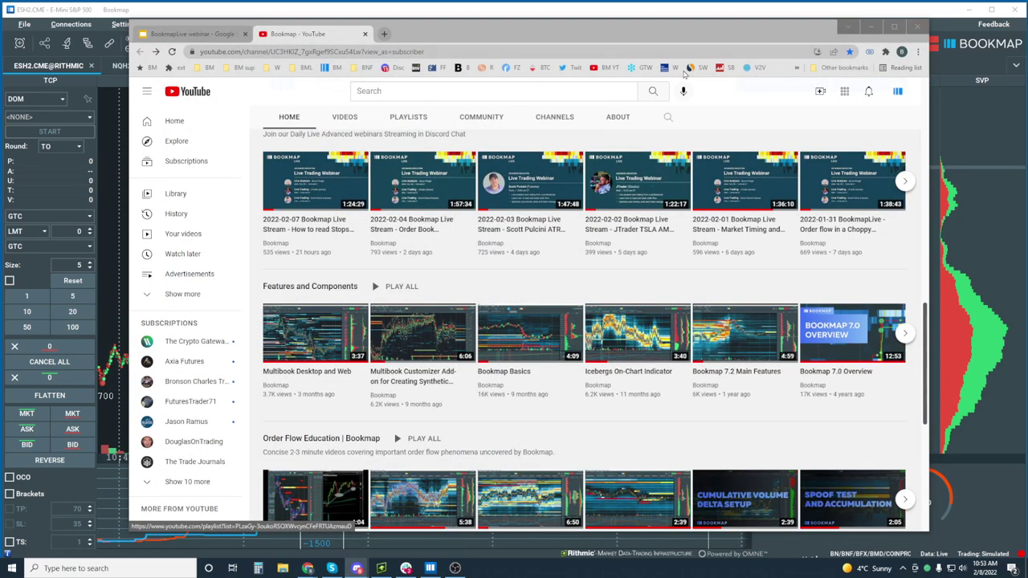
key(alt+F4)
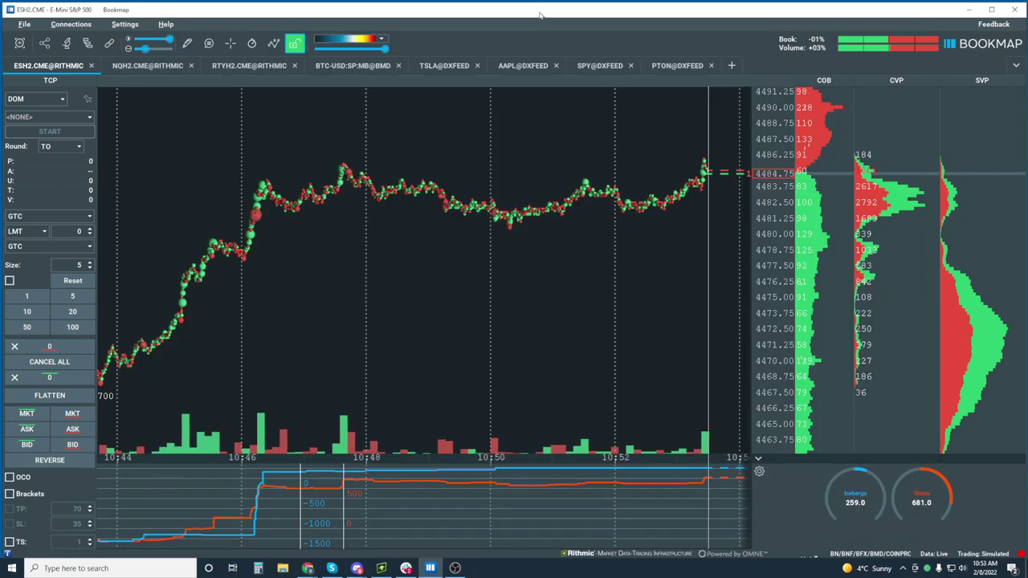
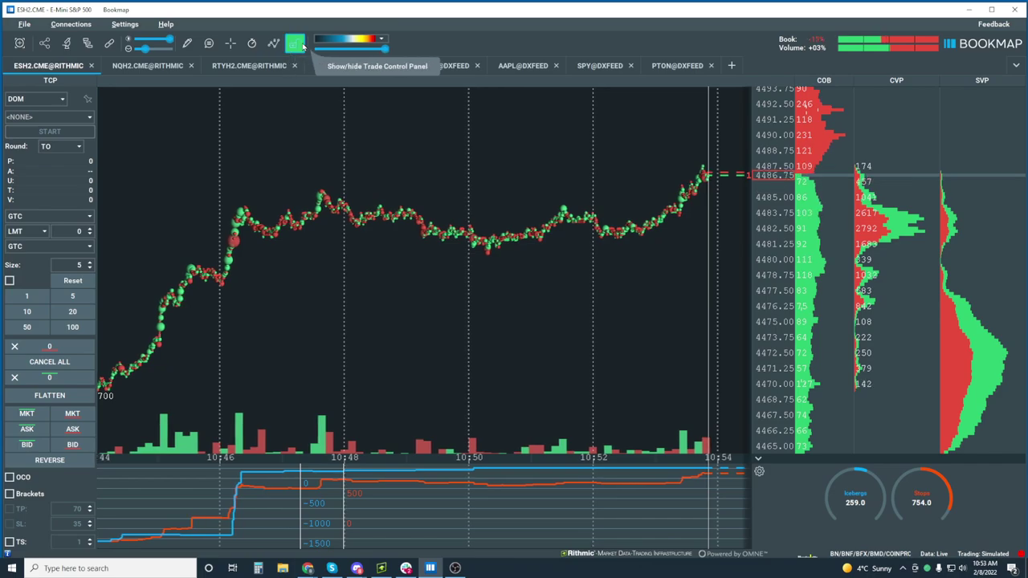
Show the Heatmap on the E-mini S&P 500 chart and turn on the crosshair to examine the recent price action.
click(273, 44)
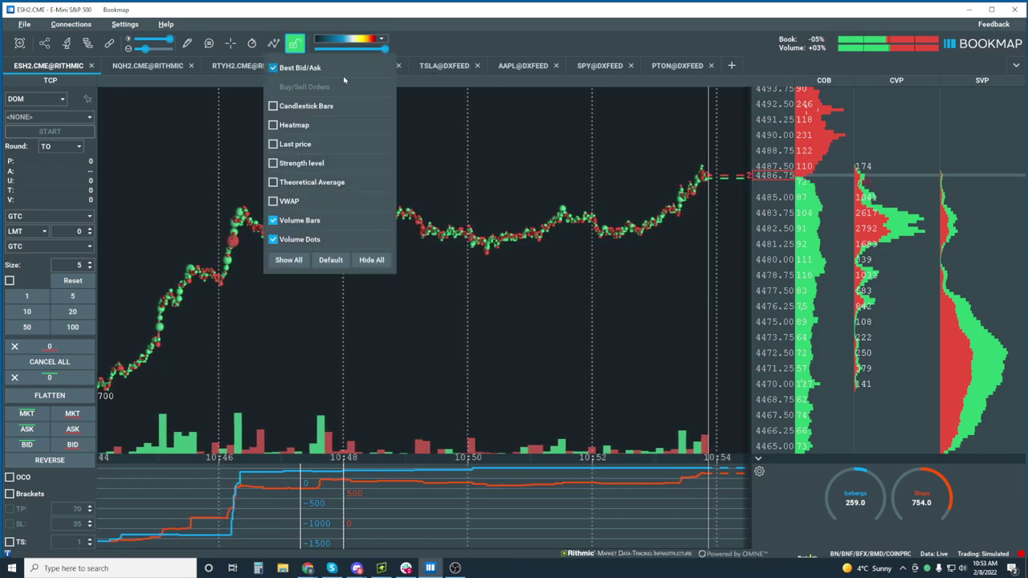
click(273, 126)
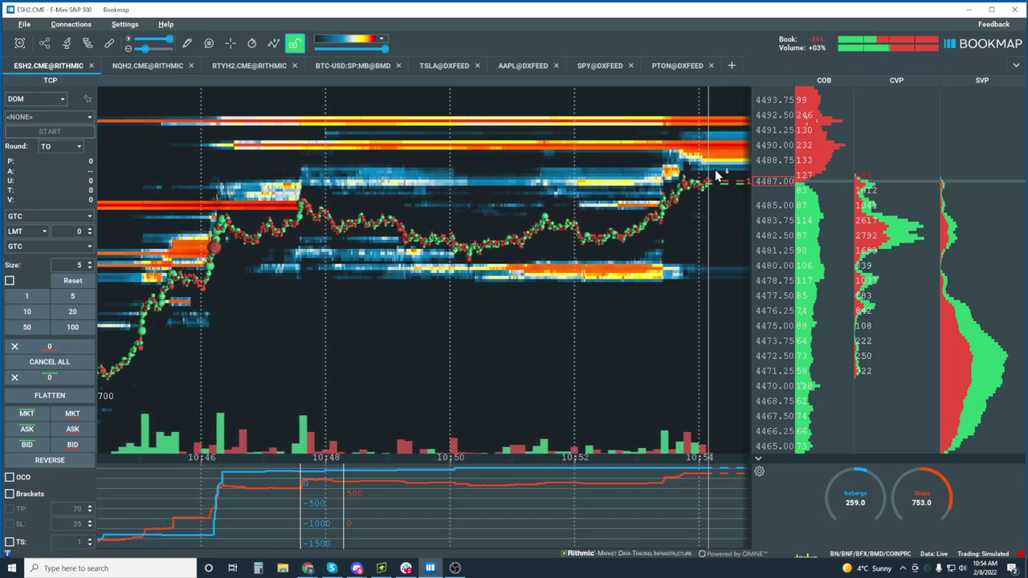
scroll(677, 166, up, 2)
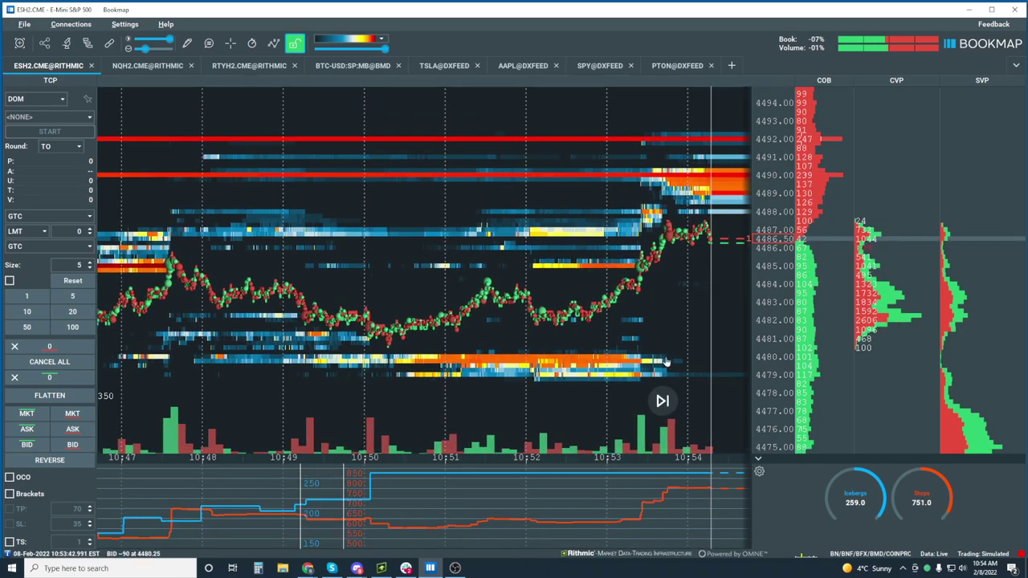
click(234, 43)
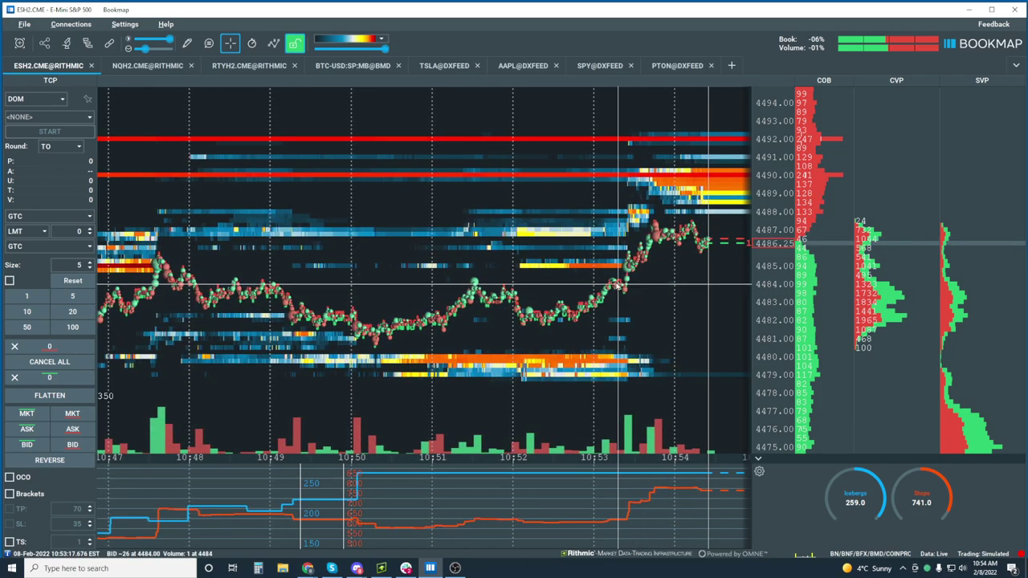
scroll(654, 278, down, 3)
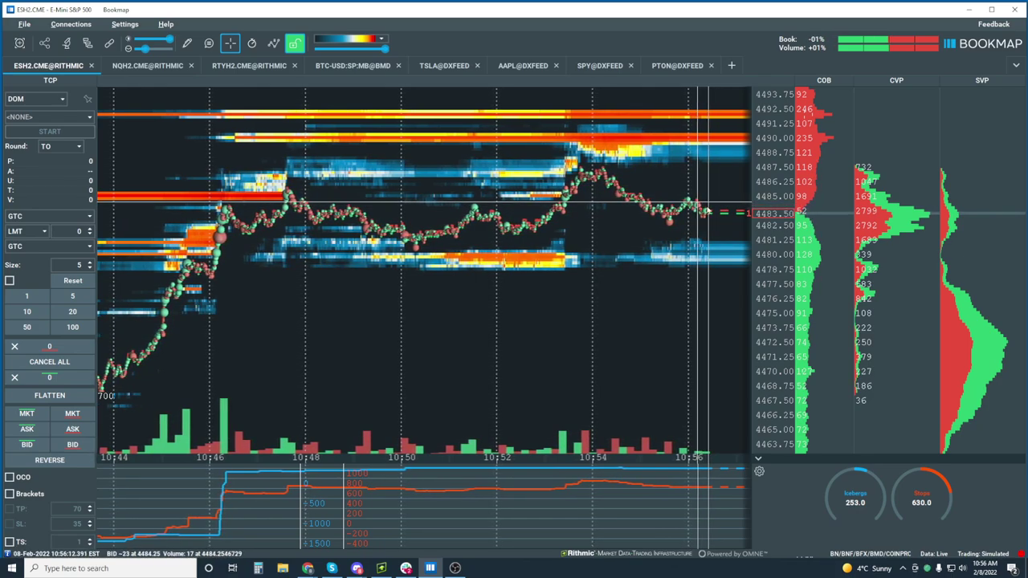
Insert an additional Current Order Book column next to the existing COB column of the E-mini S&P 500 chart.
scroll(707, 211, up, 6)
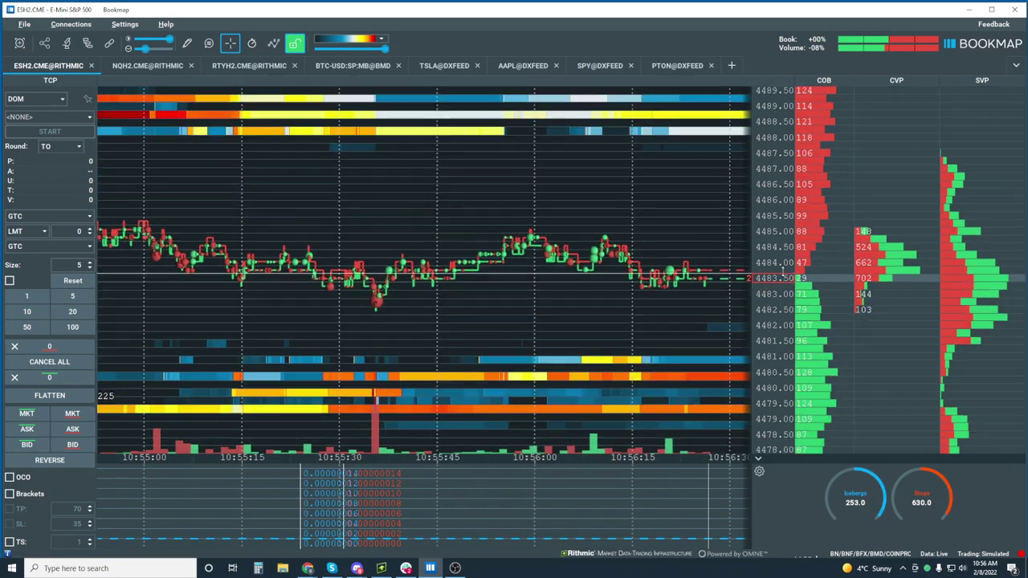
scroll(783, 273, up, 1)
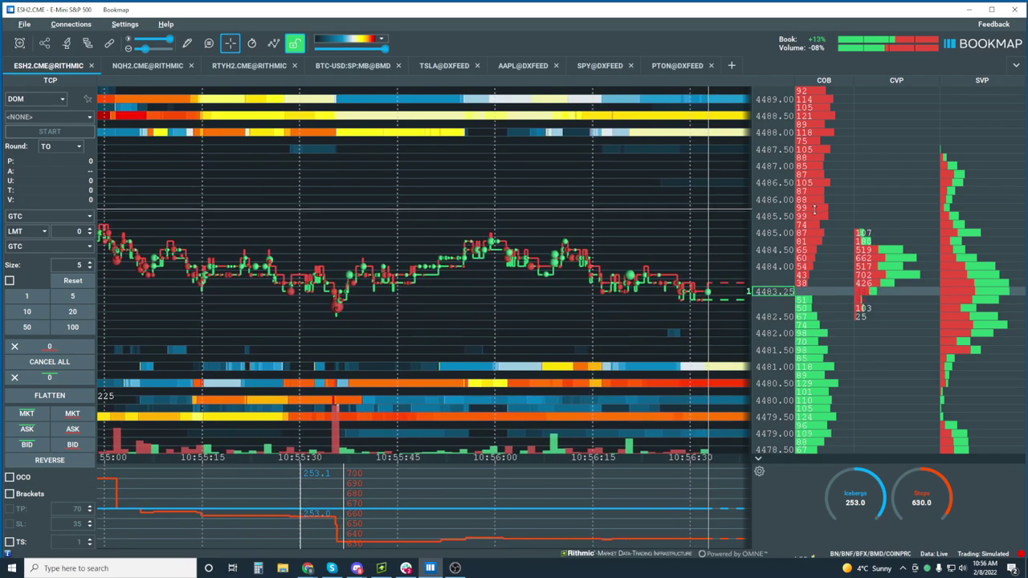
right_click(814, 209)
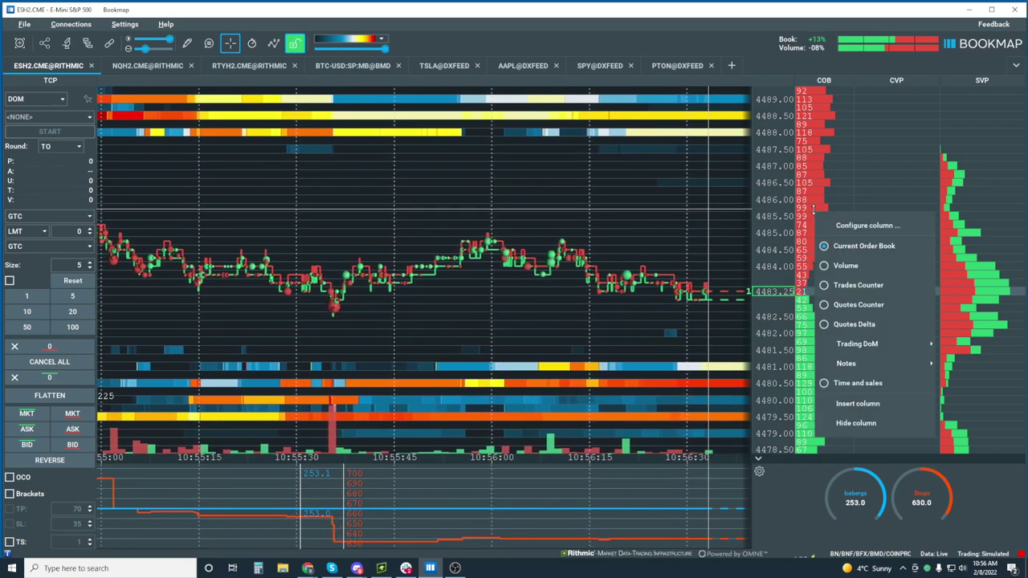
click(870, 402)
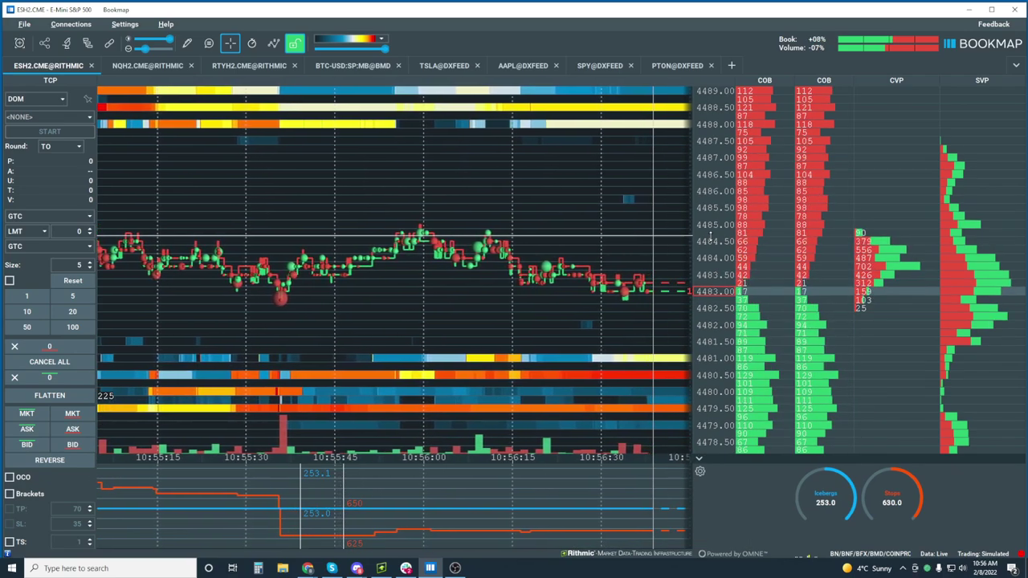
Configure the new COB column with a maximal depth of 10 and aggregated values.
right_click(760, 225)
mouse_move(781, 374)
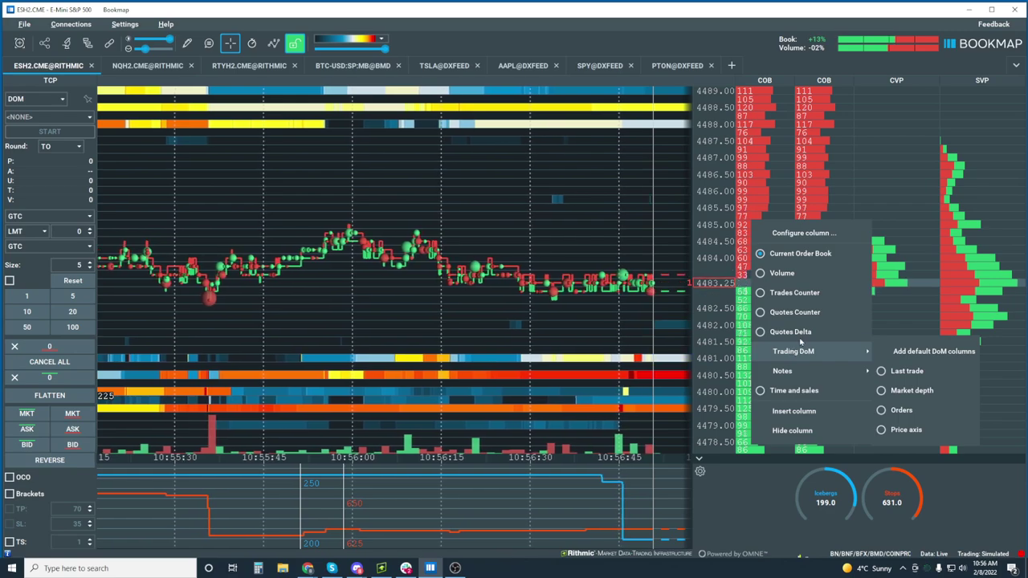
click(823, 233)
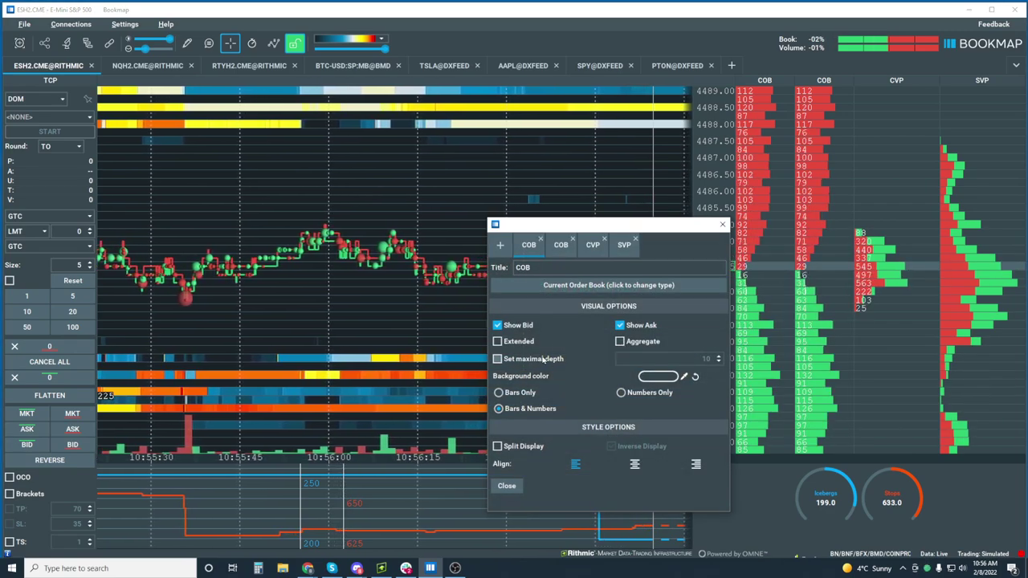
click(498, 359)
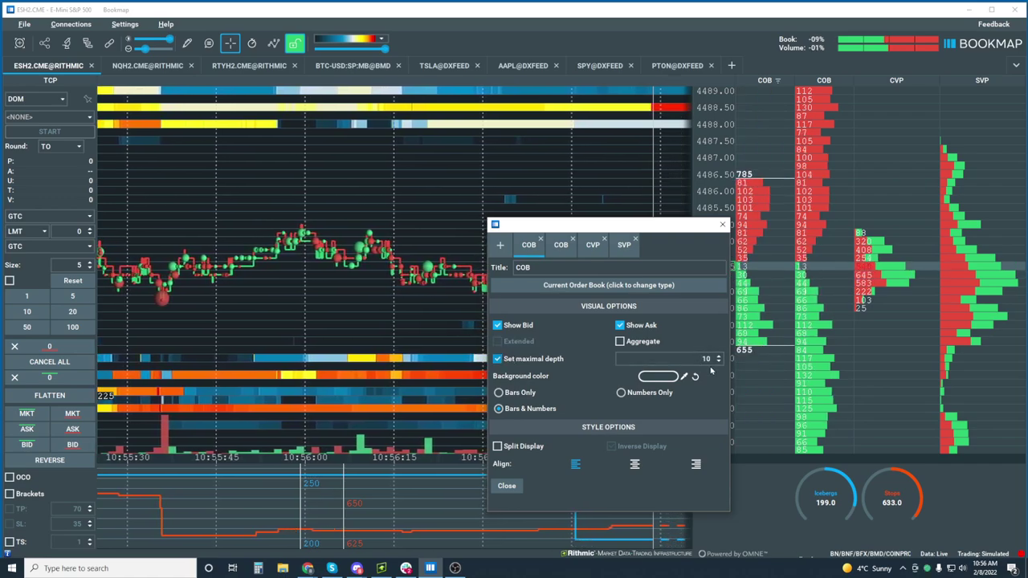
drag(675, 232, 437, 200)
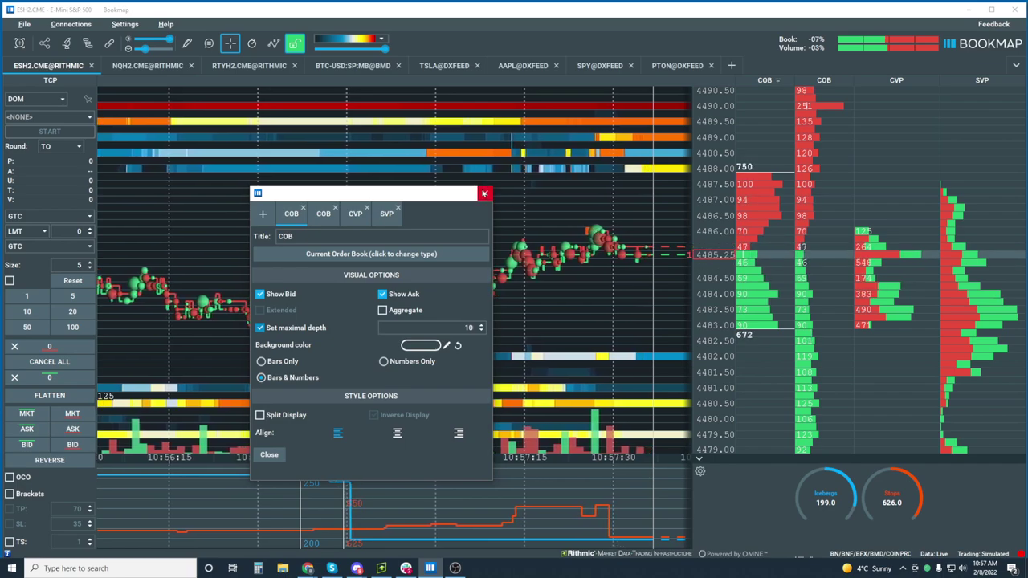
click(383, 311)
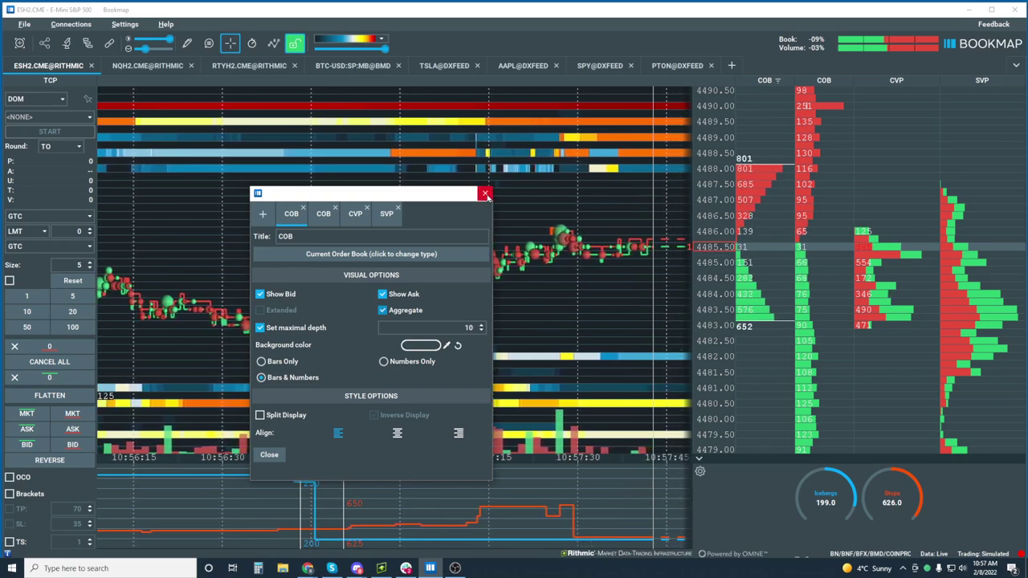
click(485, 194)
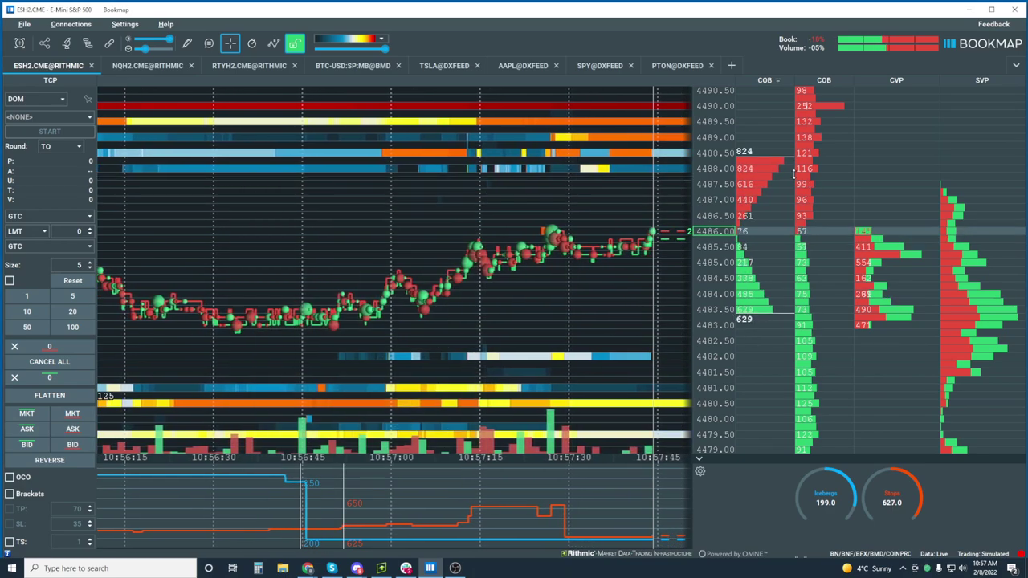
Insert another aggregated COB column next to the ten-level one and reduce its maximal depth to 5.
right_click(754, 180)
click(822, 374)
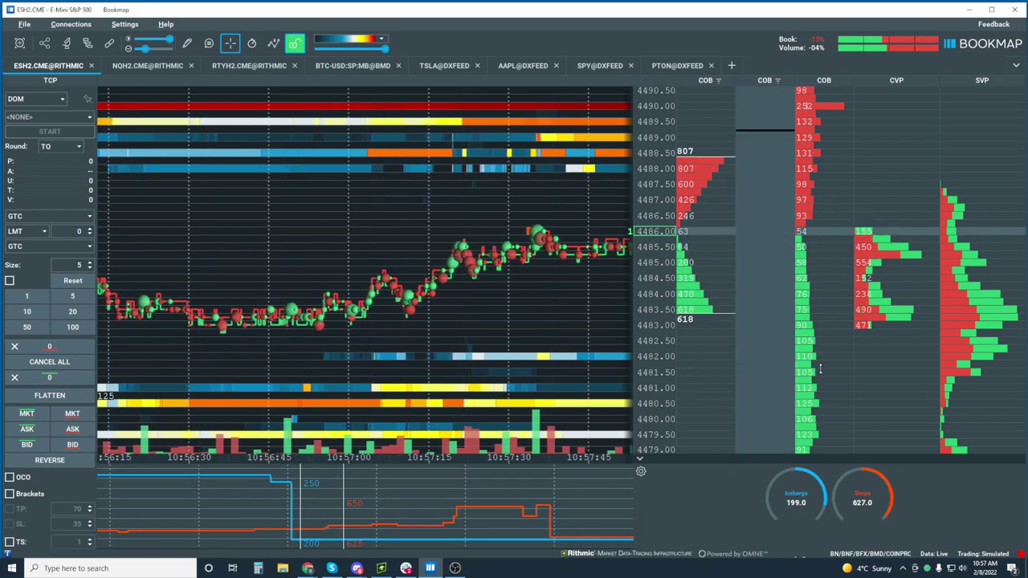
right_click(820, 367)
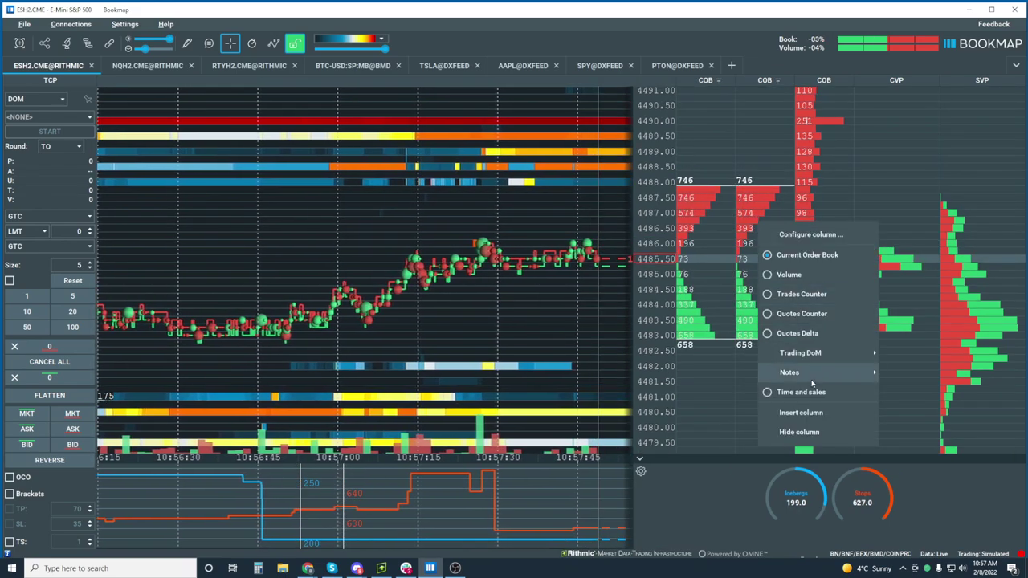
mouse_move(828, 373)
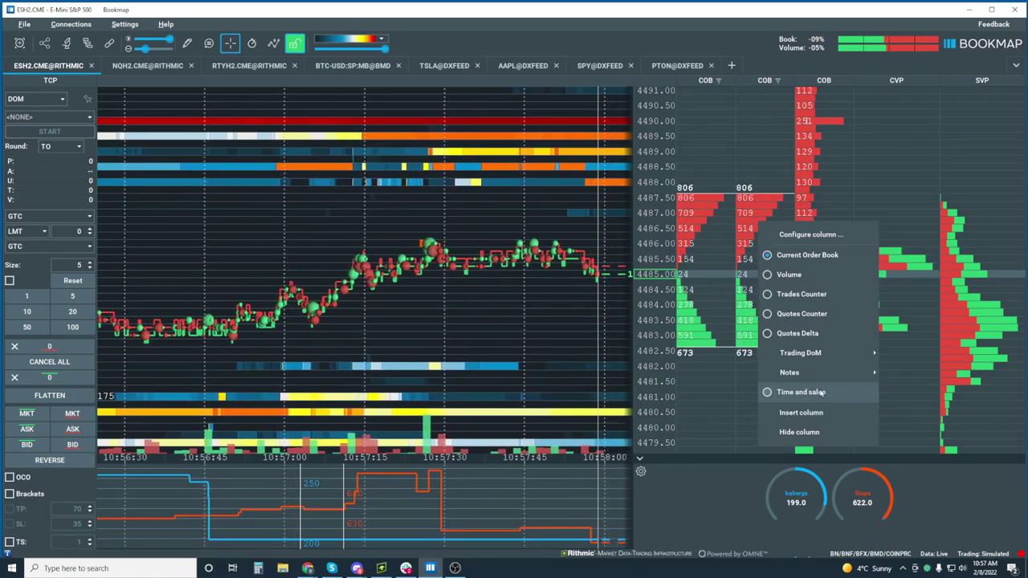
click(809, 234)
click(719, 358)
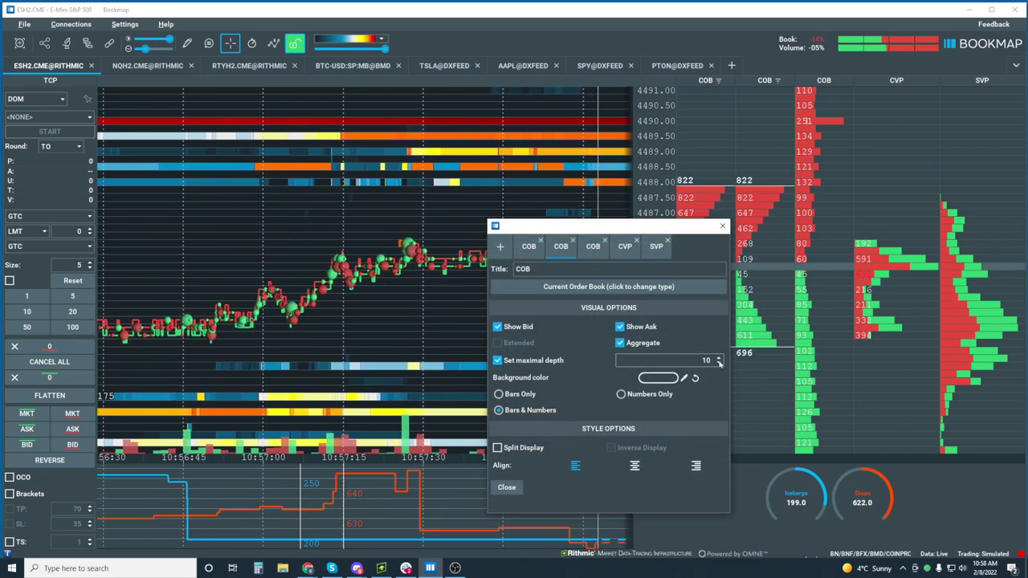
click(720, 364)
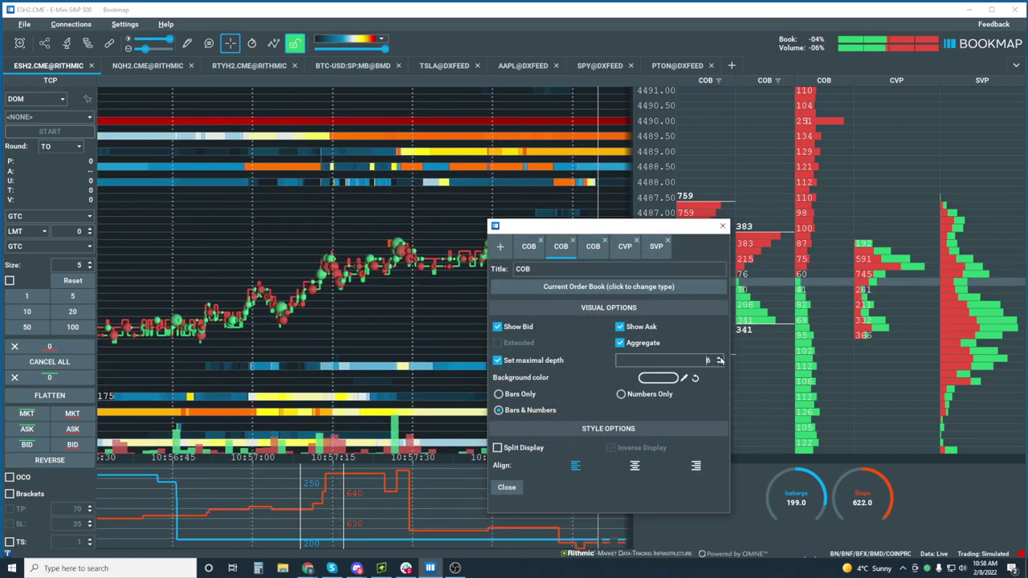
click(719, 358)
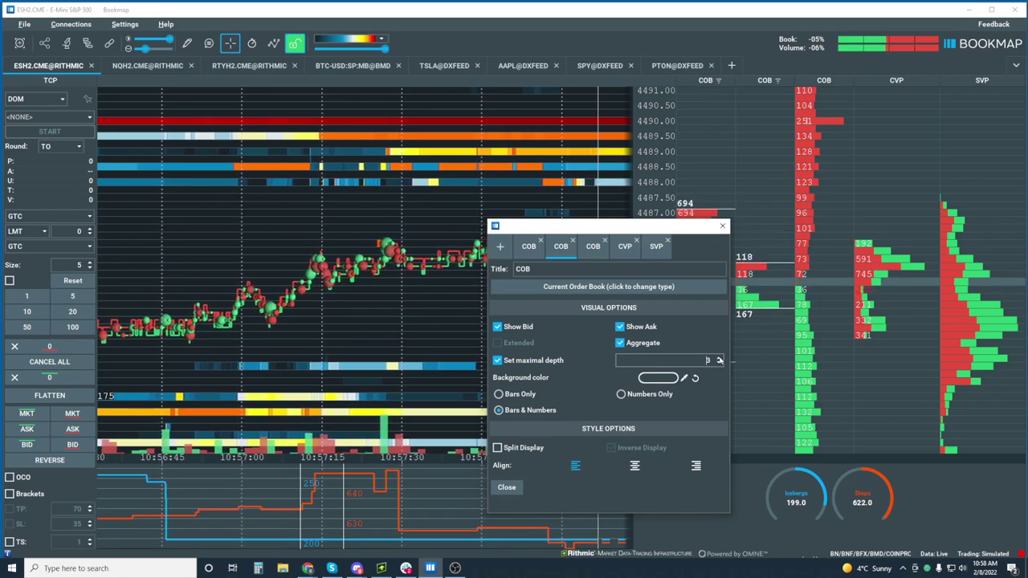
click(723, 228)
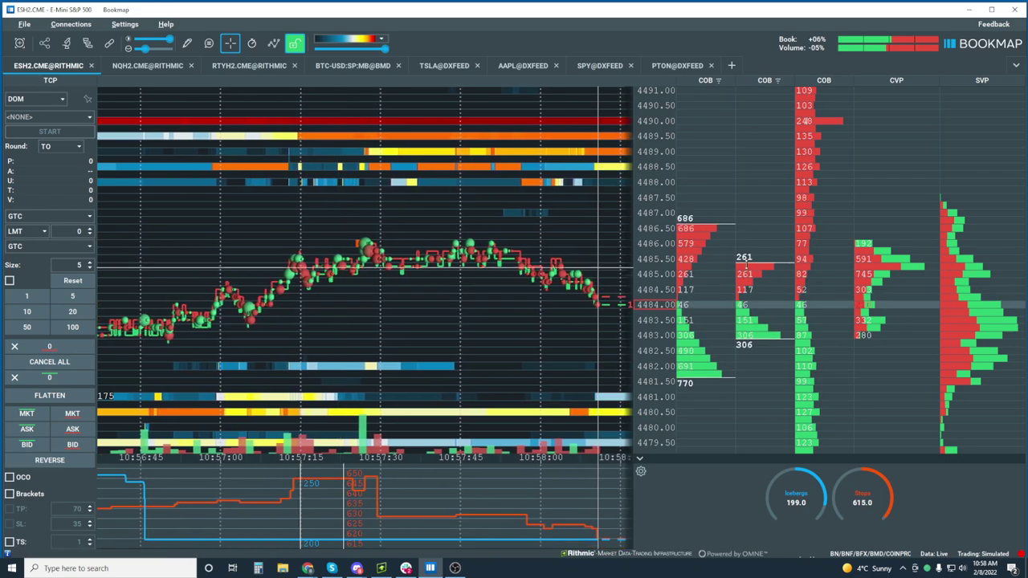
Examine the recent price history and heatmap liquidity alongside the two aggregated order book columns.
scroll(465, 203, down, 2)
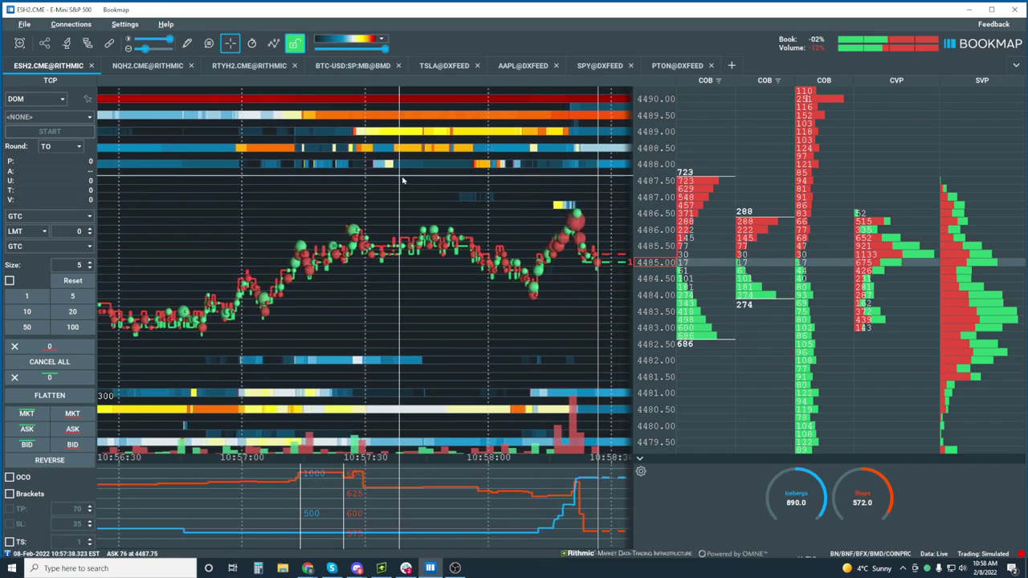
drag(399, 186, 554, 227)
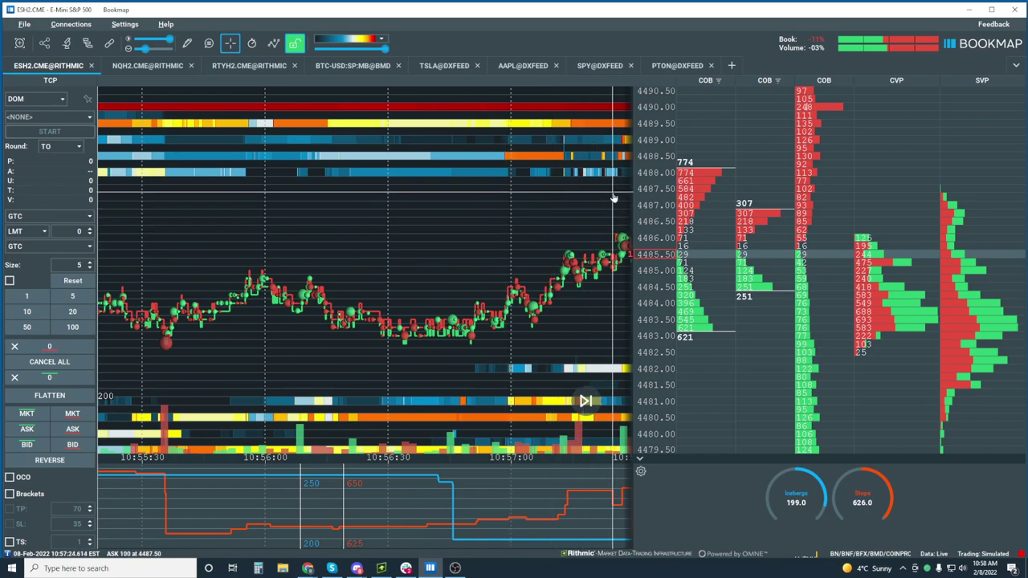
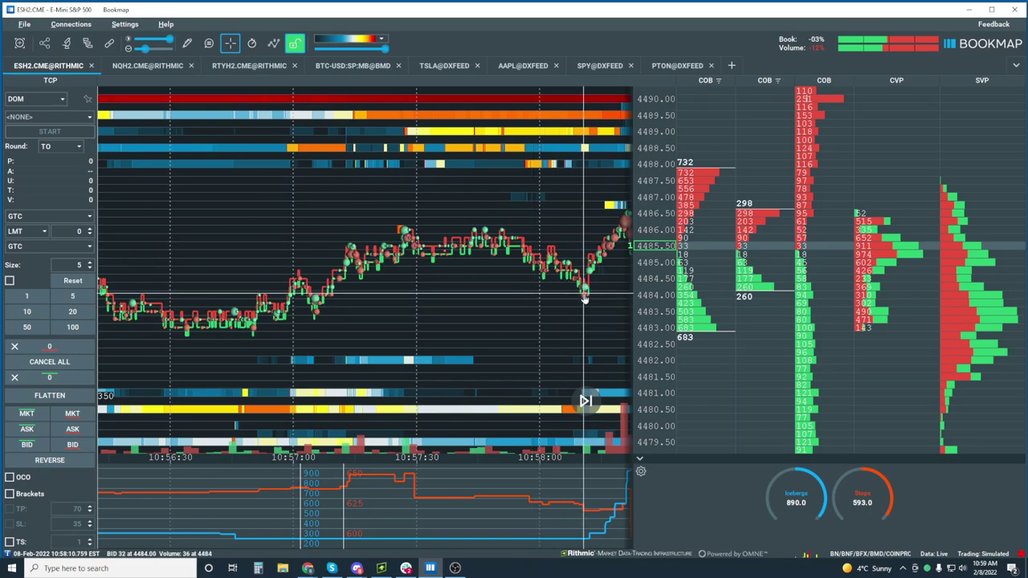
drag(468, 196, 531, 204)
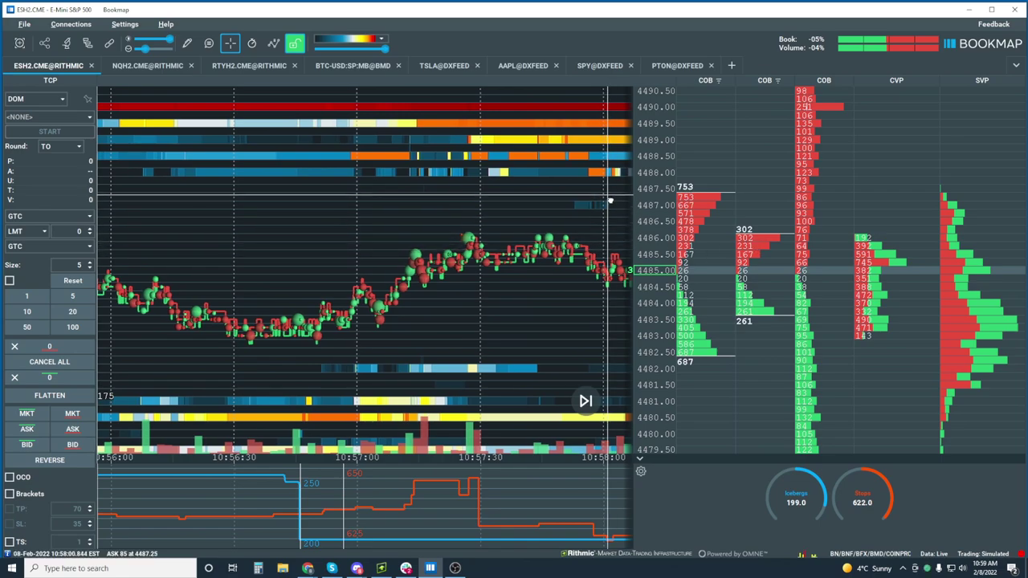
drag(611, 202, 536, 212)
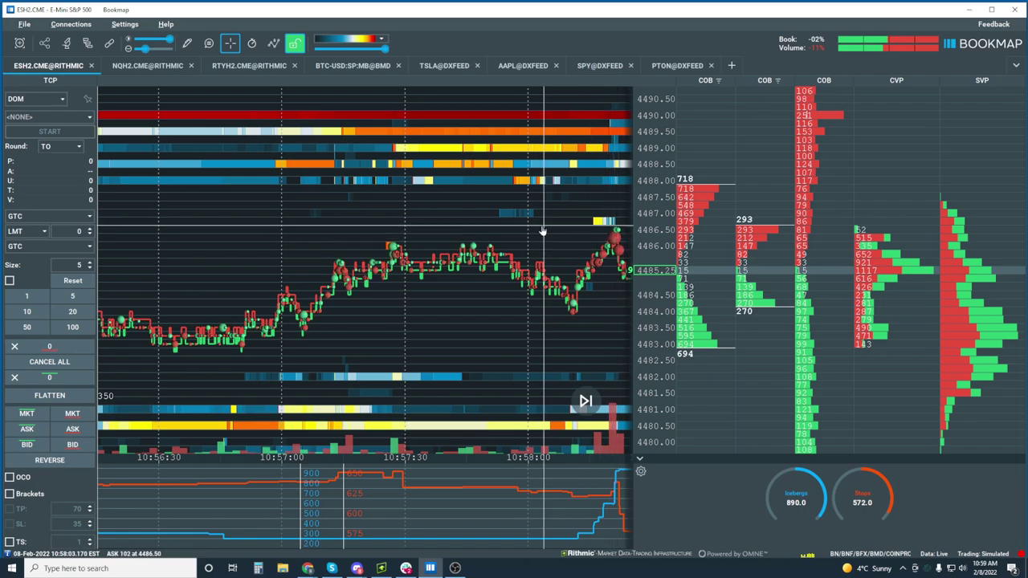
scroll(544, 245, left, 3)
scroll(578, 370, right, 4)
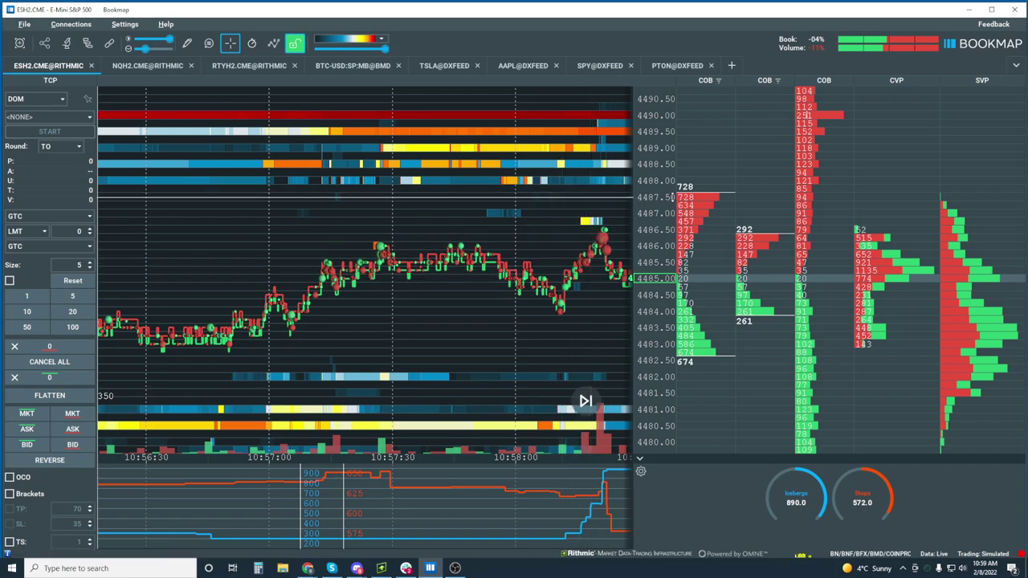
drag(595, 211, 515, 212)
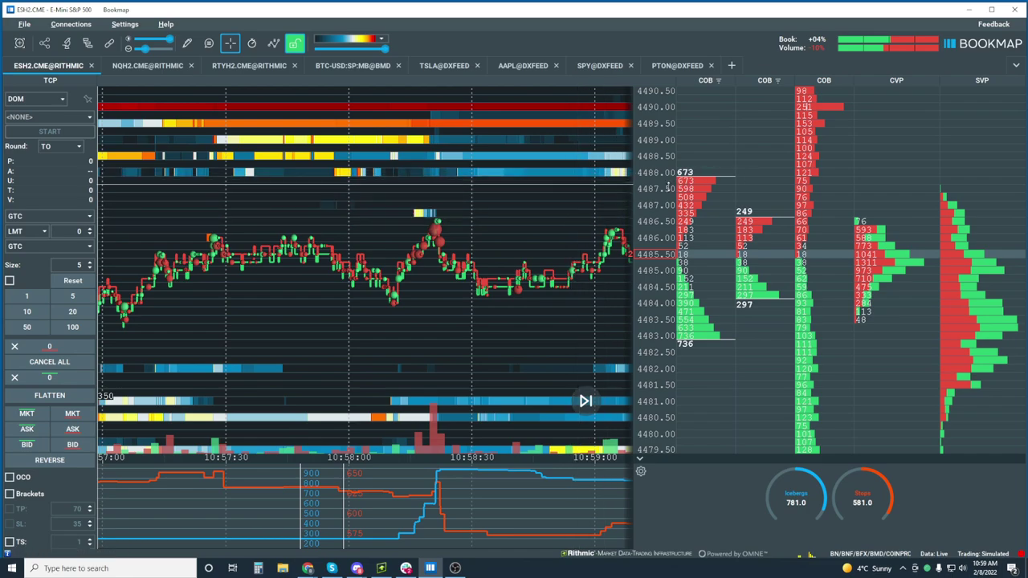
scroll(655, 205, down, 2)
scroll(656, 206, down, 1)
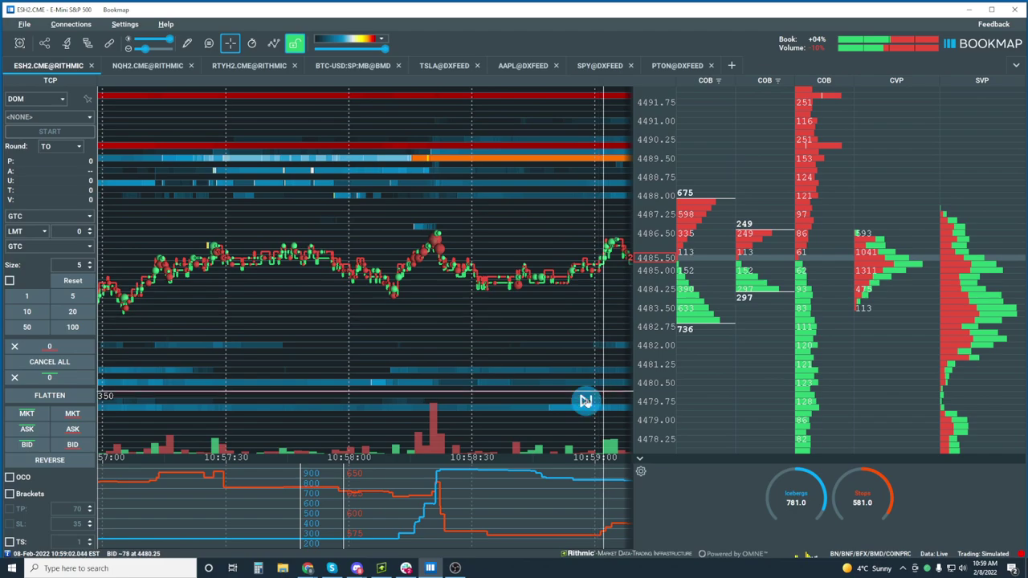
scroll(487, 254, down, 3)
scroll(486, 254, down, 3)
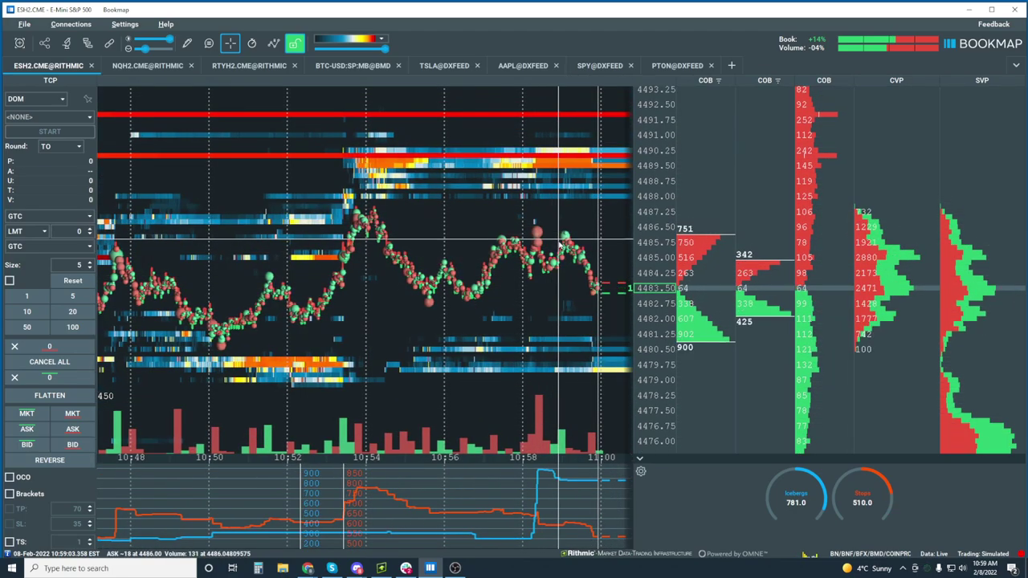
Set the maximal depth of the ten-level aggregated COB column to 28 and recheck its configuration.
right_click(699, 210)
click(749, 225)
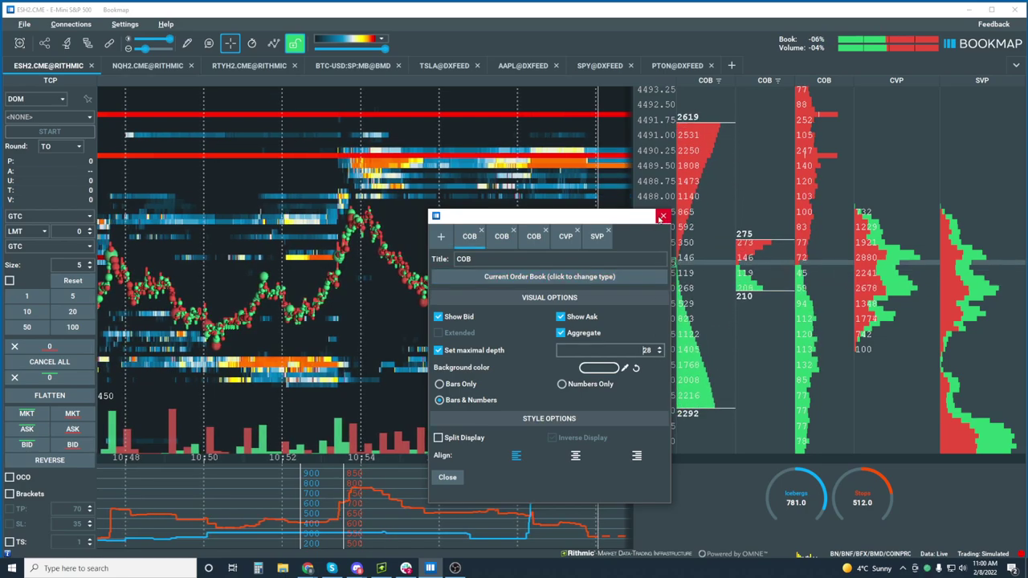
click(663, 217)
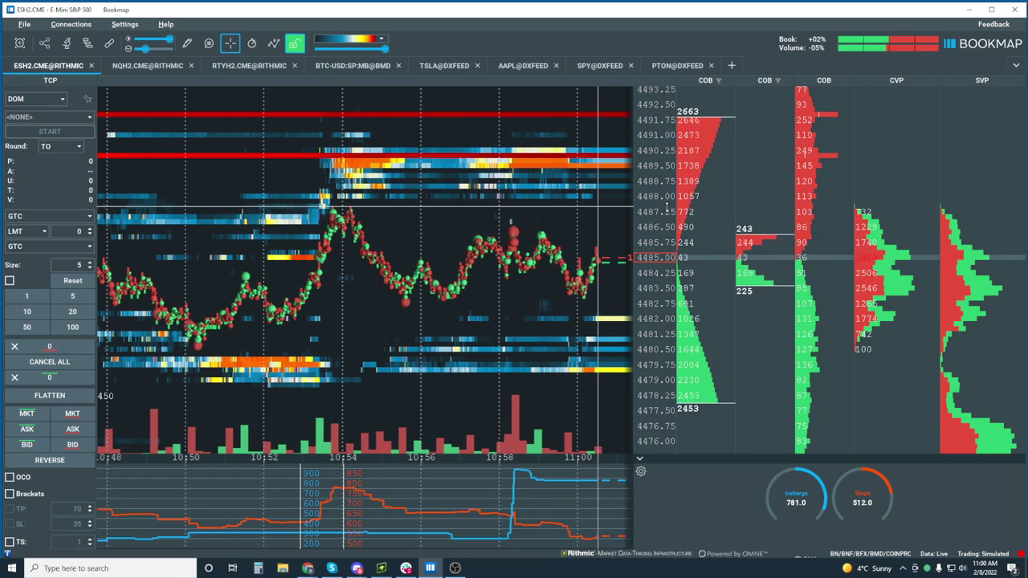
right_click(704, 192)
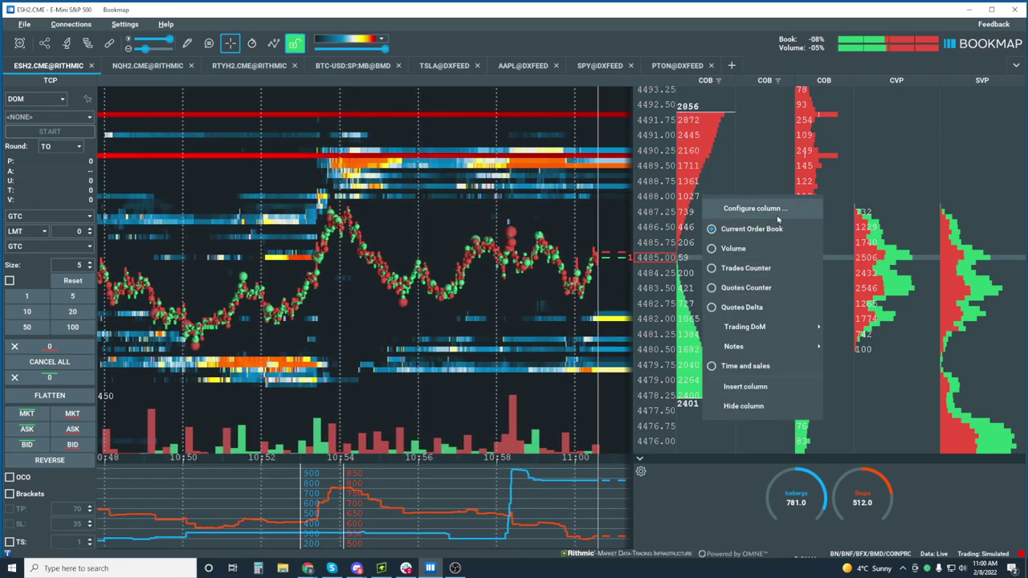
click(755, 208)
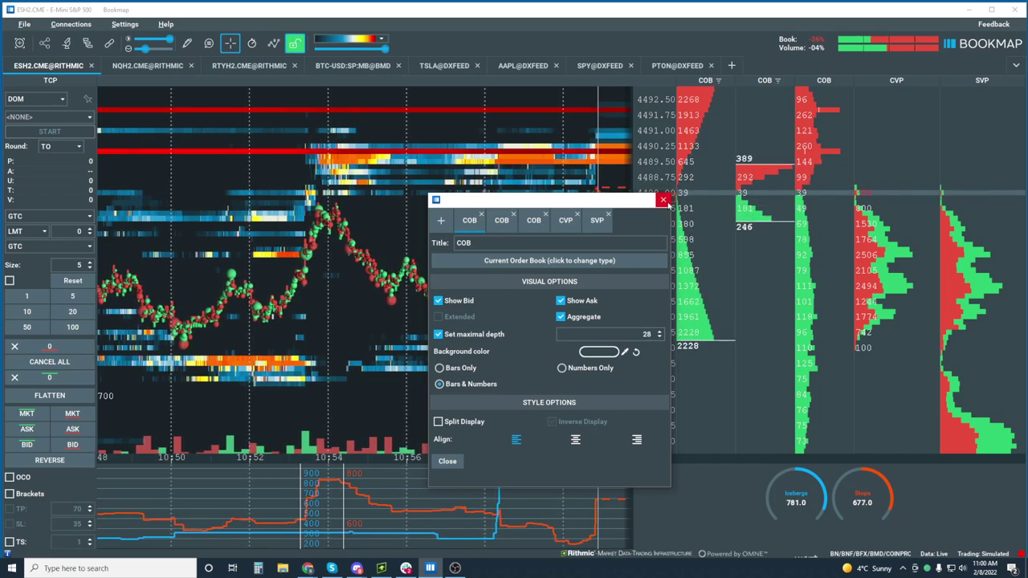
click(665, 201)
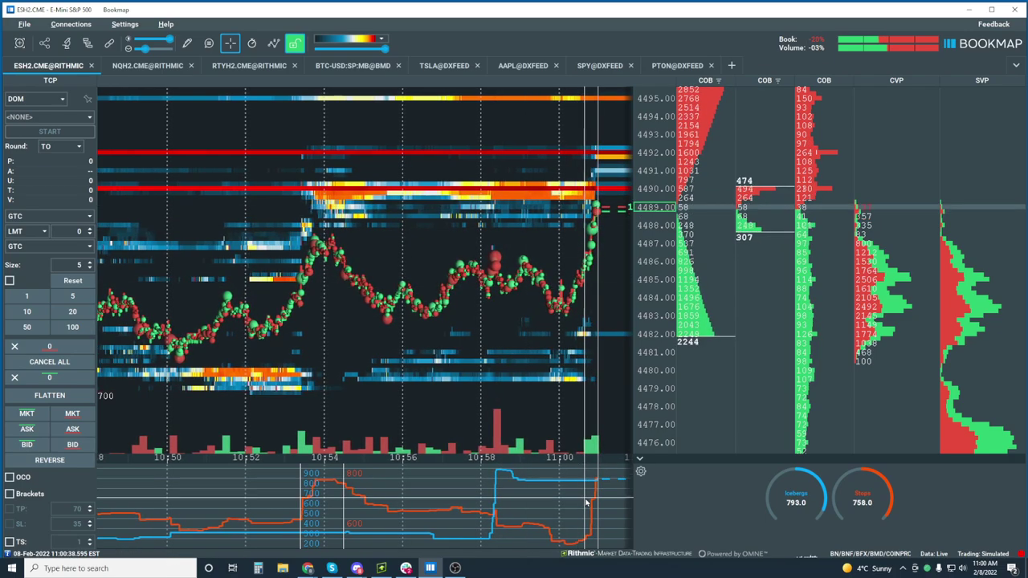
Examine the latest price rise against the resting liquidity levels over a longer time range.
scroll(532, 251, down, 3)
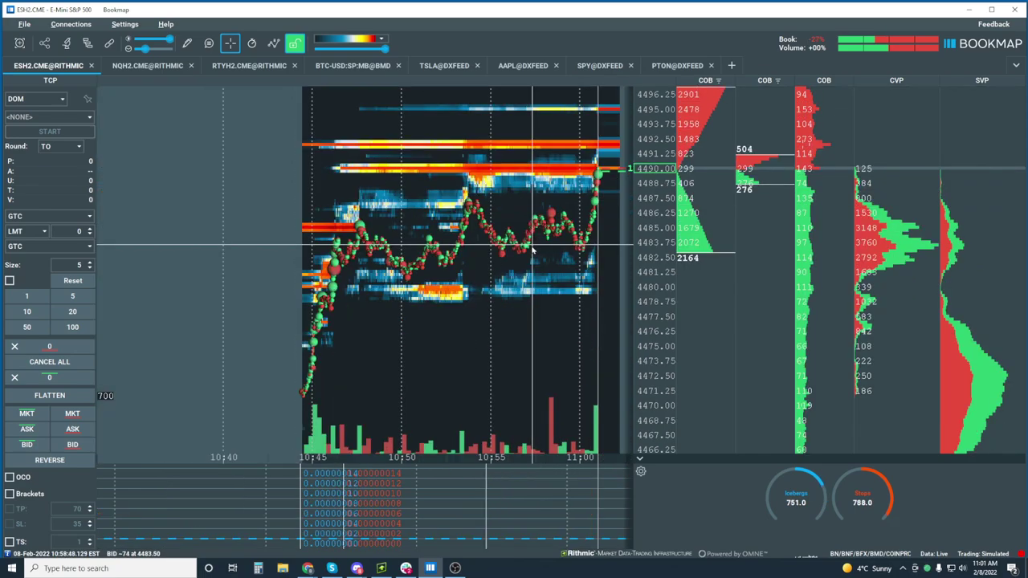
scroll(532, 251, down, 3)
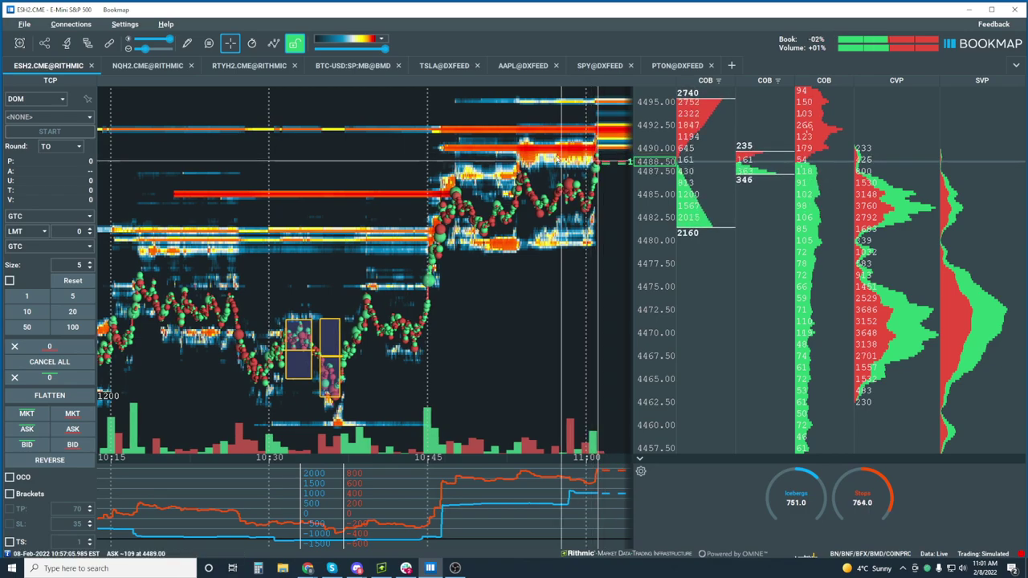
scroll(595, 204, up, 3)
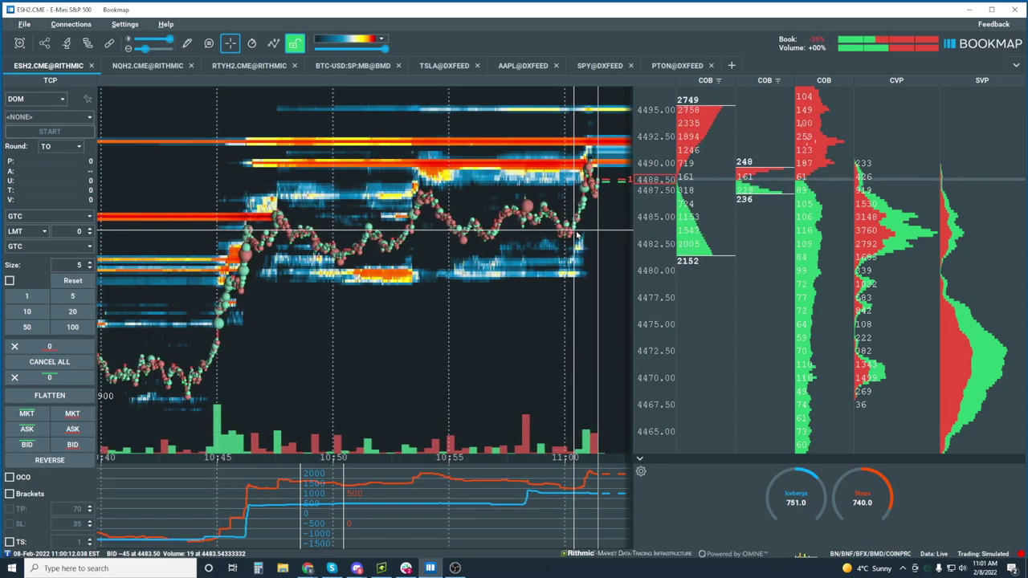
scroll(577, 233, up, 2)
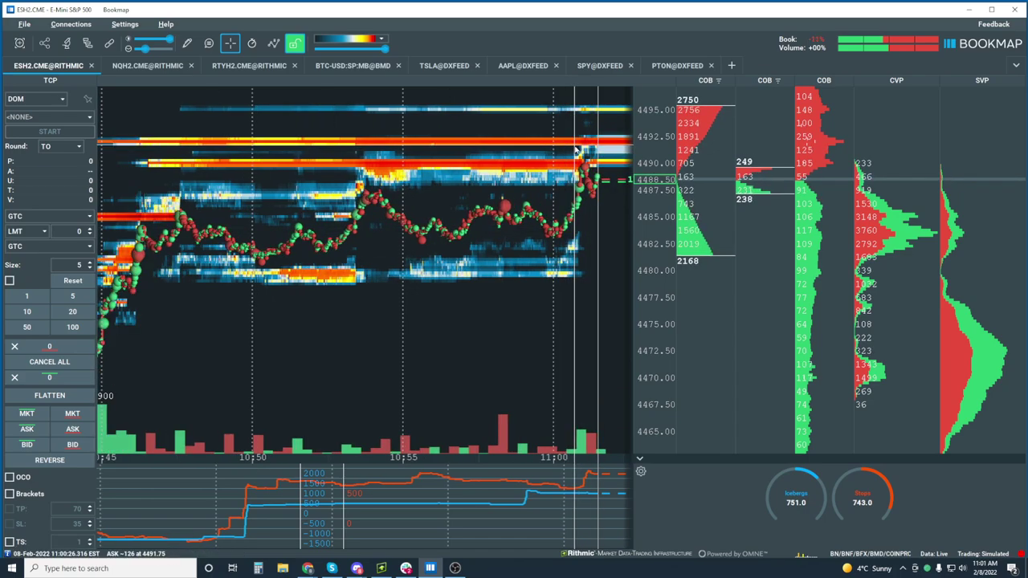
Turn off aggregation and the maximal depth limit for the 28-level COB column.
scroll(577, 151, up, 5)
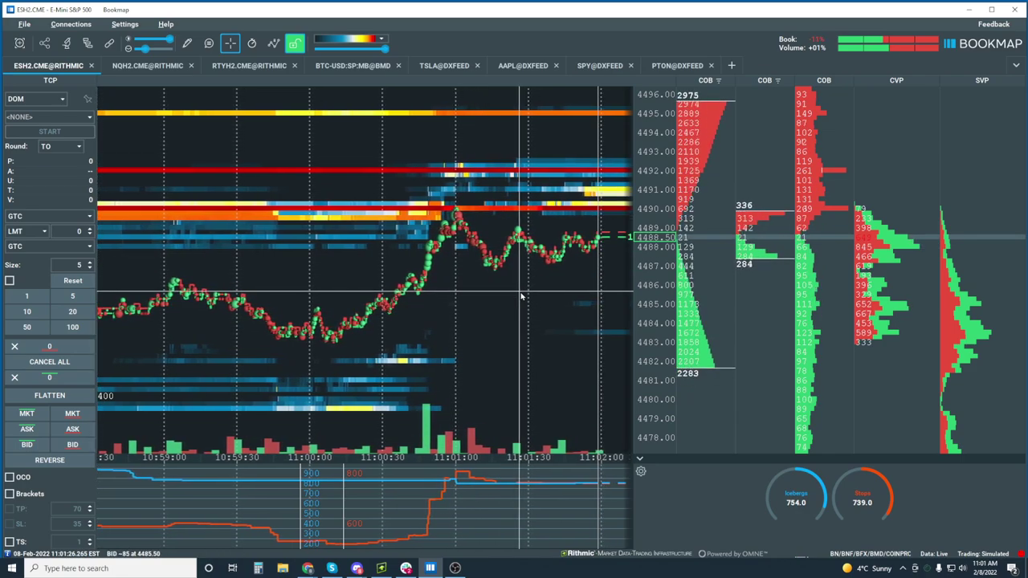
right_click(696, 240)
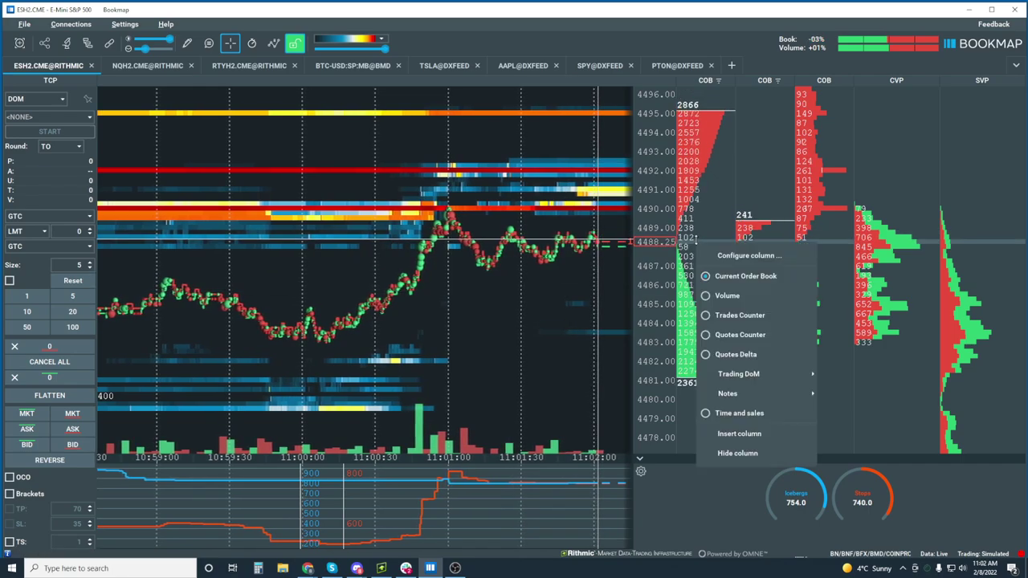
click(755, 257)
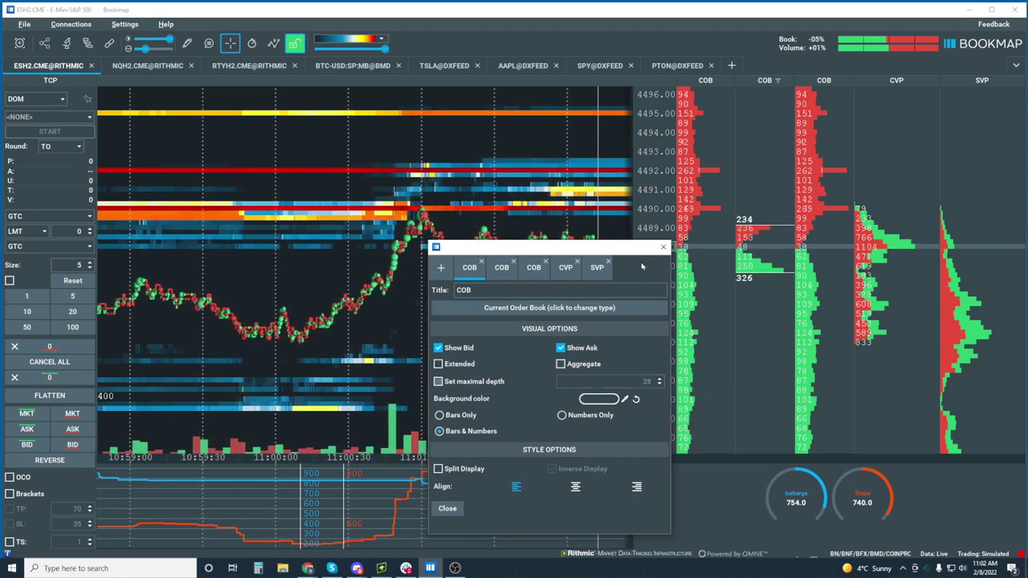
click(664, 247)
Hide the five-level aggregated COB column and the duplicate COB column, keeping a single COB column beside CVP.
right_click(769, 205)
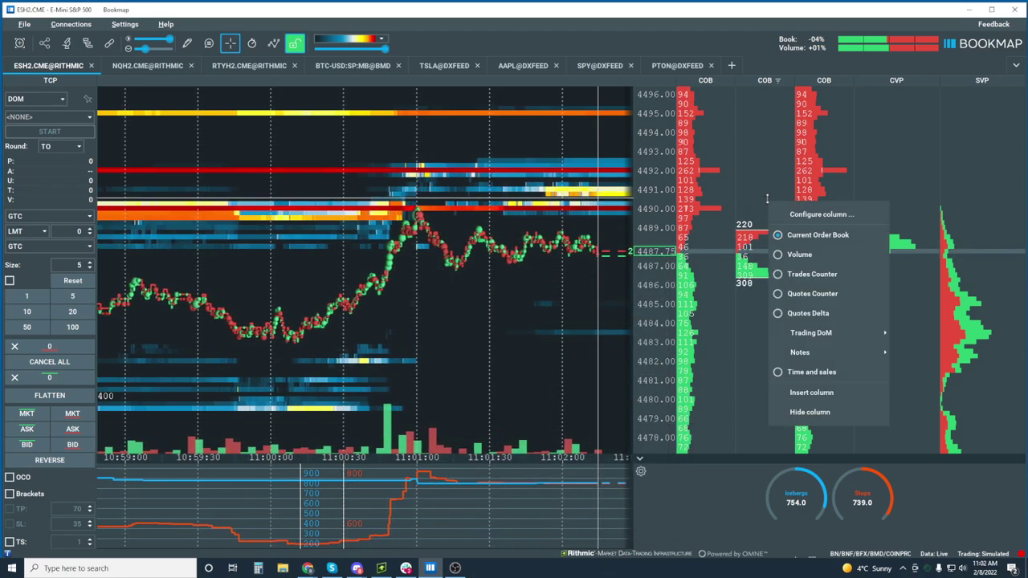
click(811, 412)
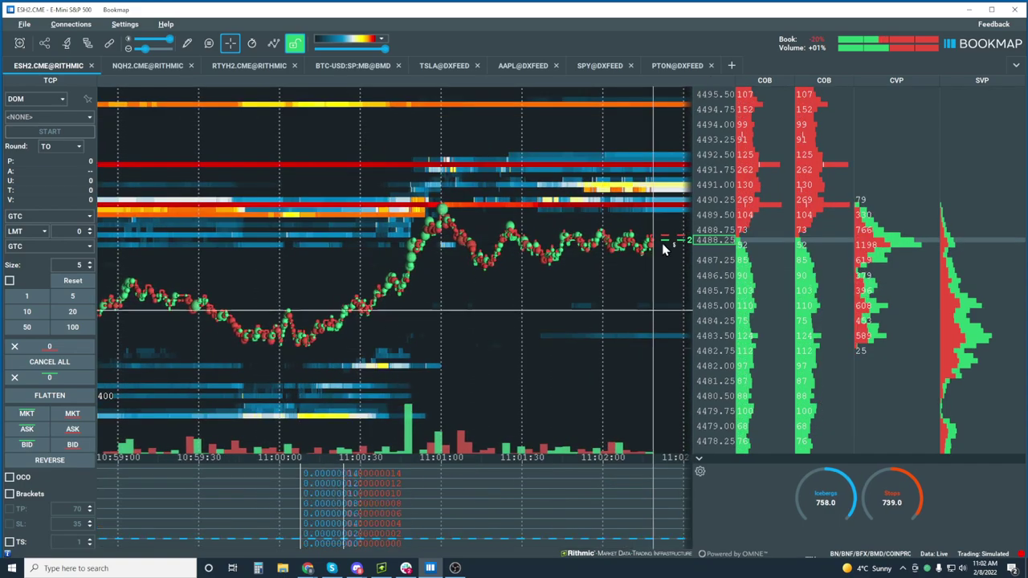
right_click(785, 184)
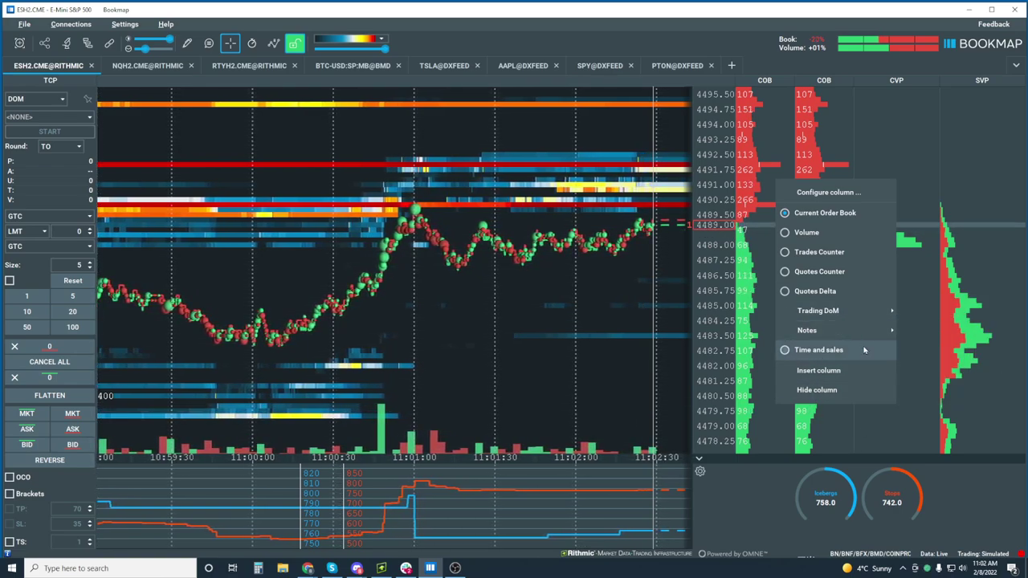
click(842, 394)
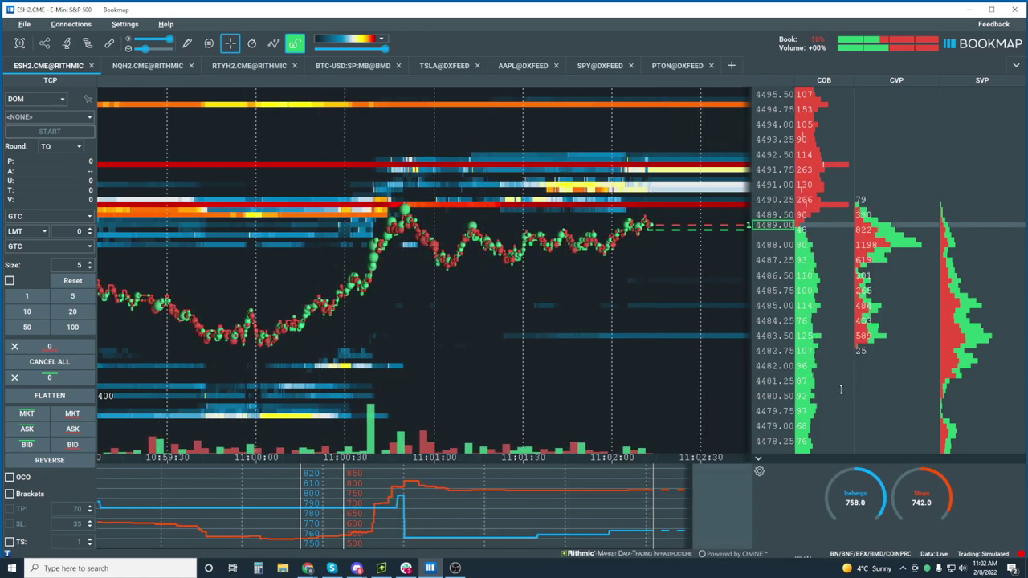
Restore the default heatmap settings for the ES chart and raise the colormap contrast to its maximum.
scroll(688, 312, down, 5)
scroll(688, 312, down, 3)
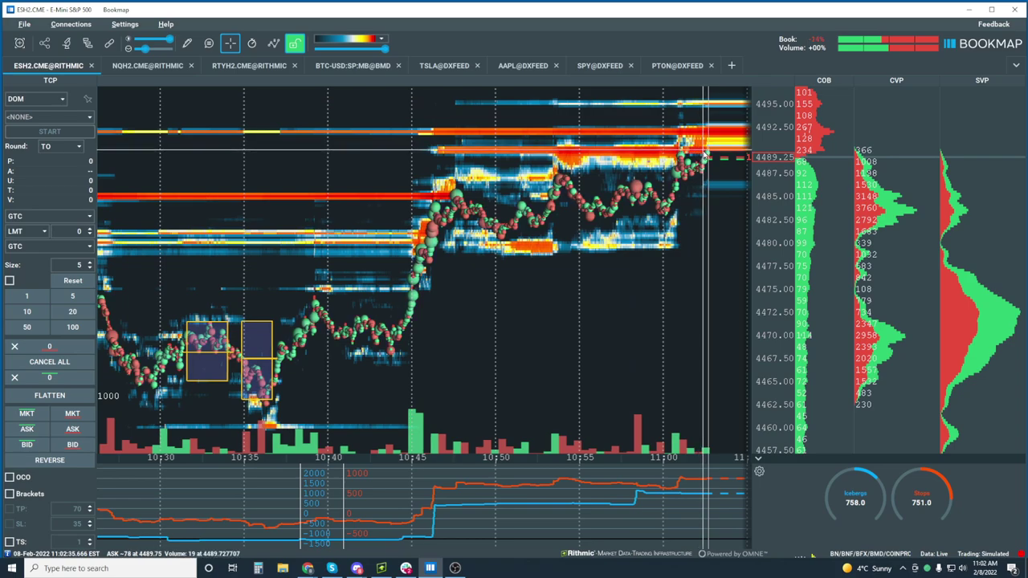
scroll(707, 159, down, 2)
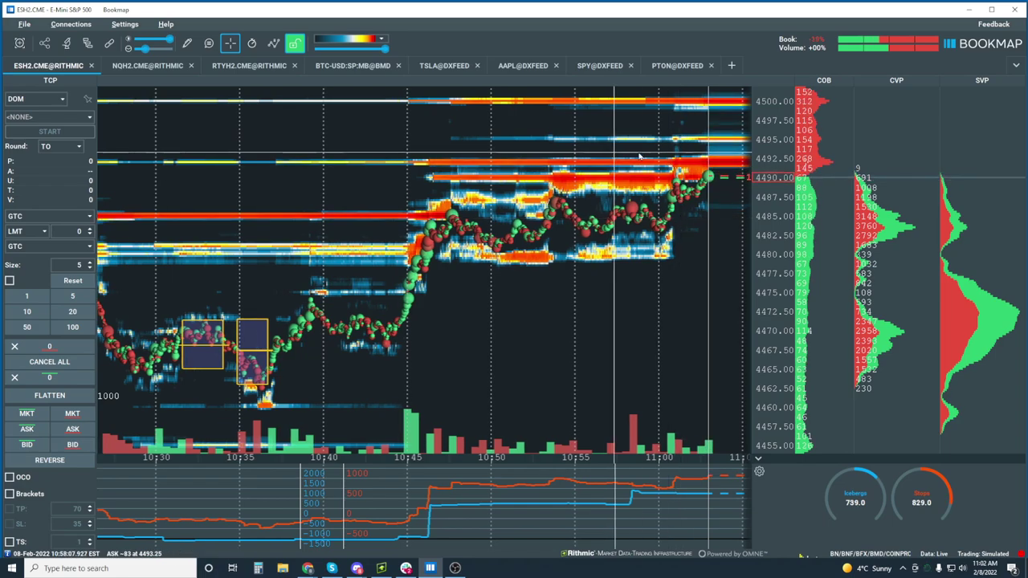
scroll(705, 161, up, 4)
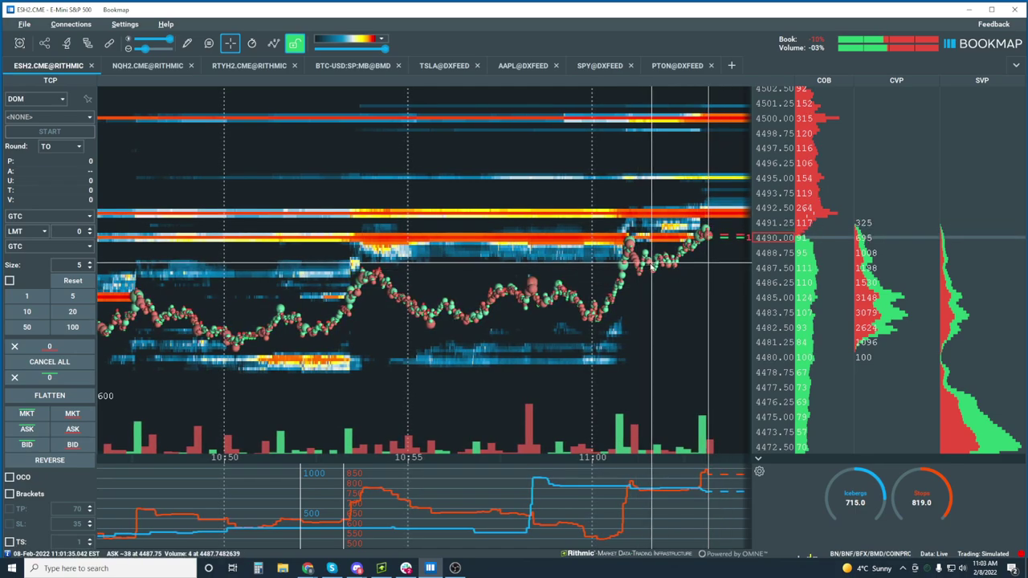
scroll(517, 263, down, 3)
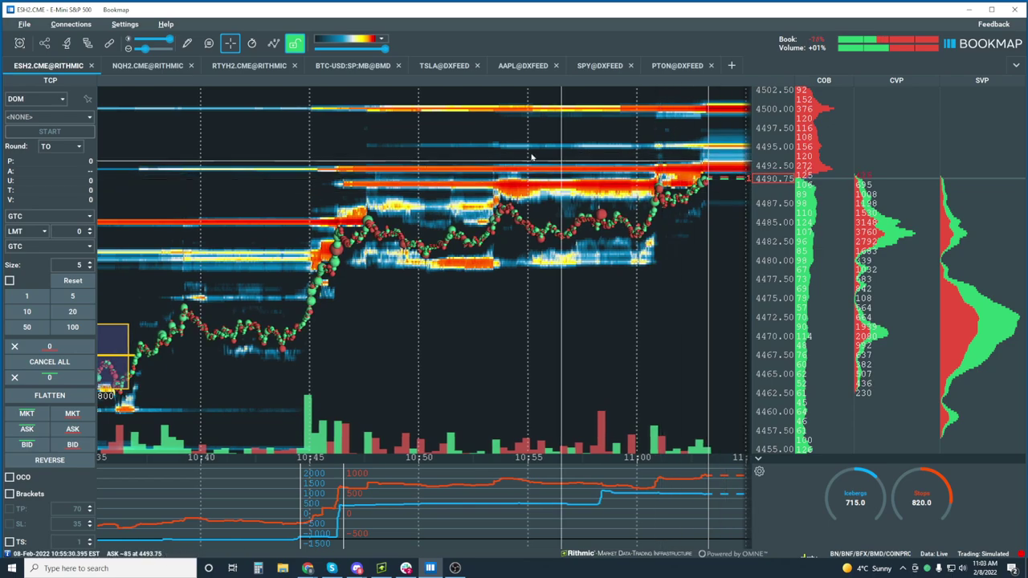
right_click(660, 143)
click(678, 158)
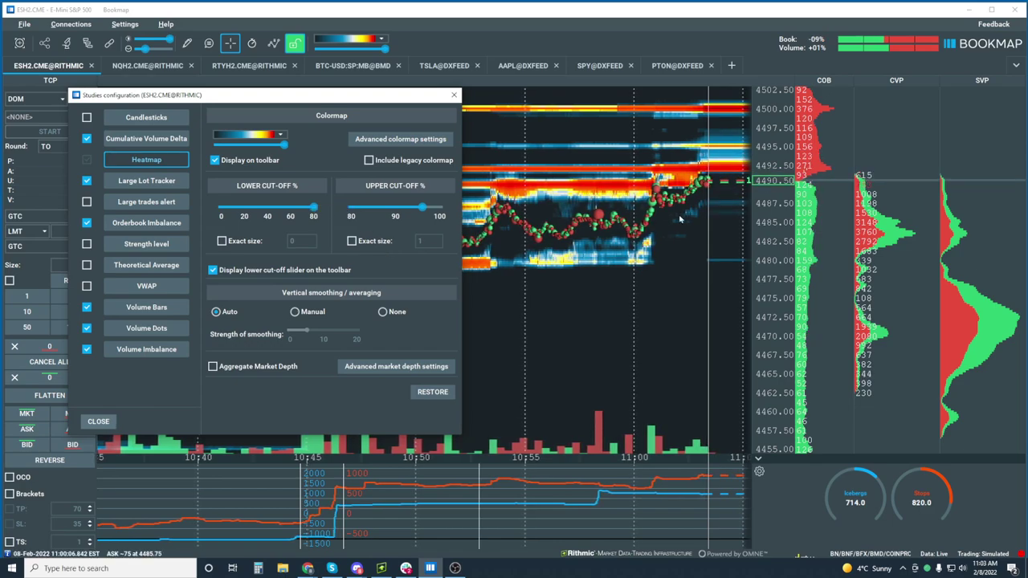
click(426, 393)
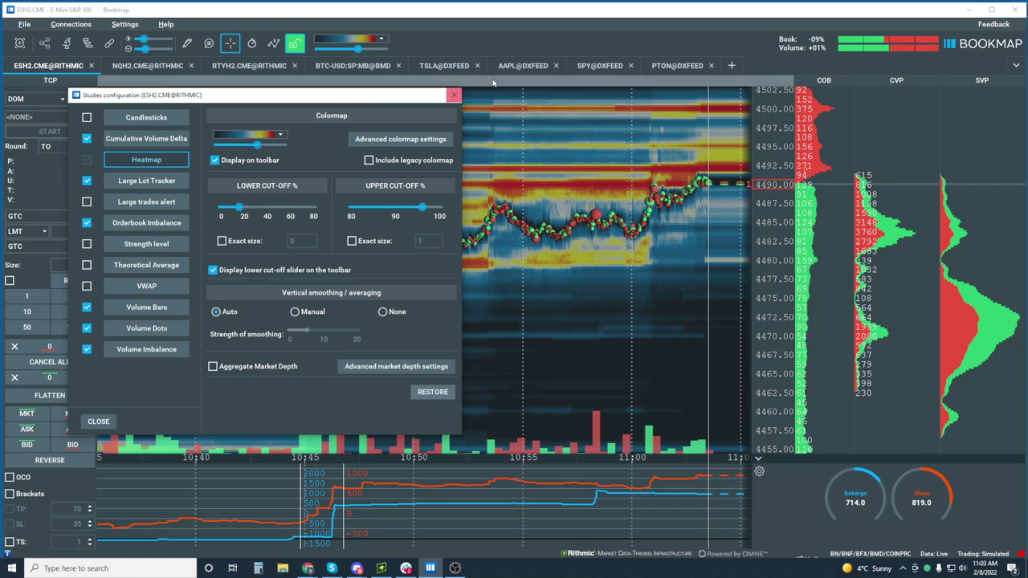
click(454, 95)
drag(361, 54, 399, 56)
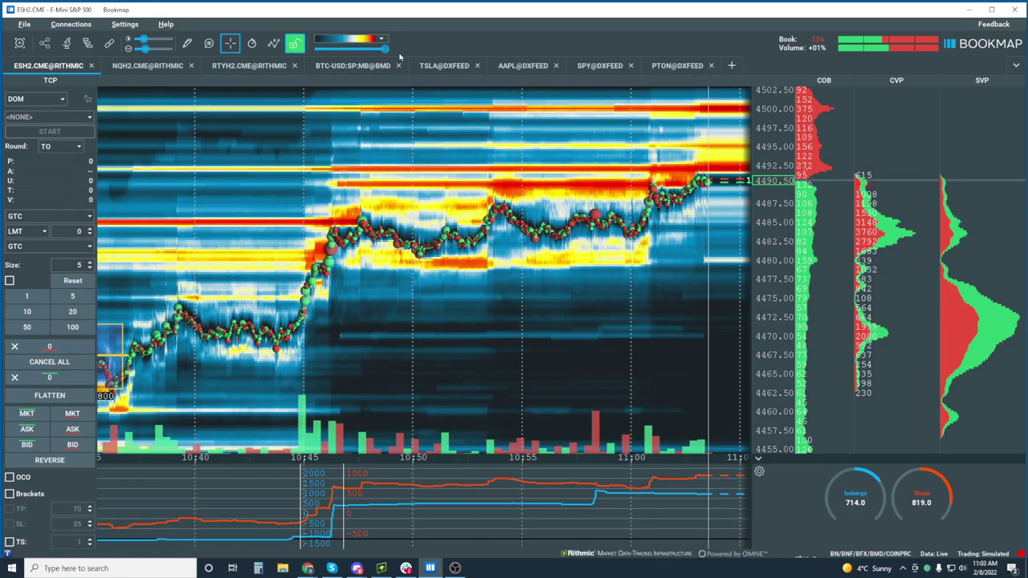
Examine the recent ES price advance against the bid and ask liquidity bands at short and longer time ranges.
scroll(634, 181, up, 4)
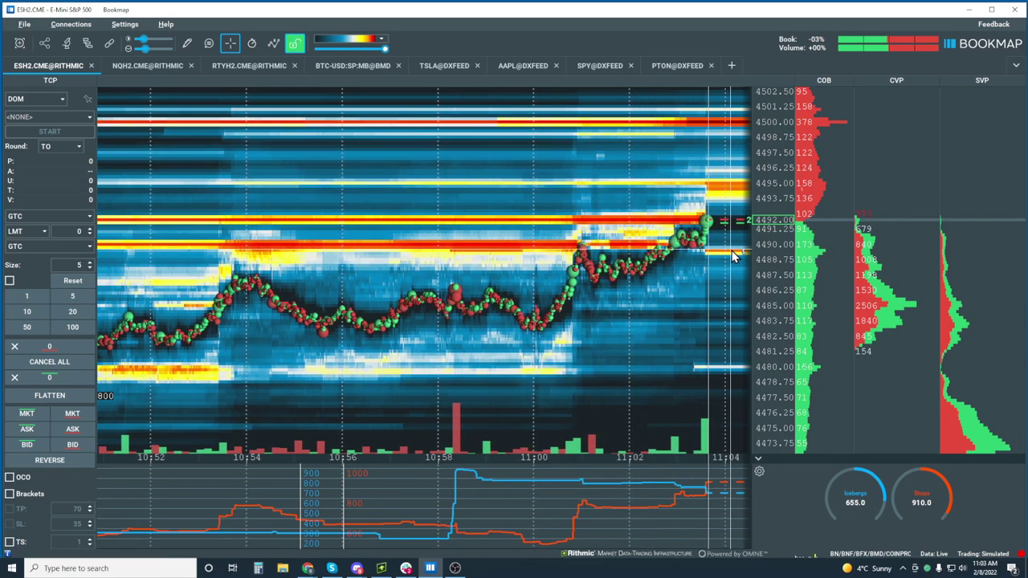
scroll(676, 195, up, 2)
scroll(677, 195, up, 3)
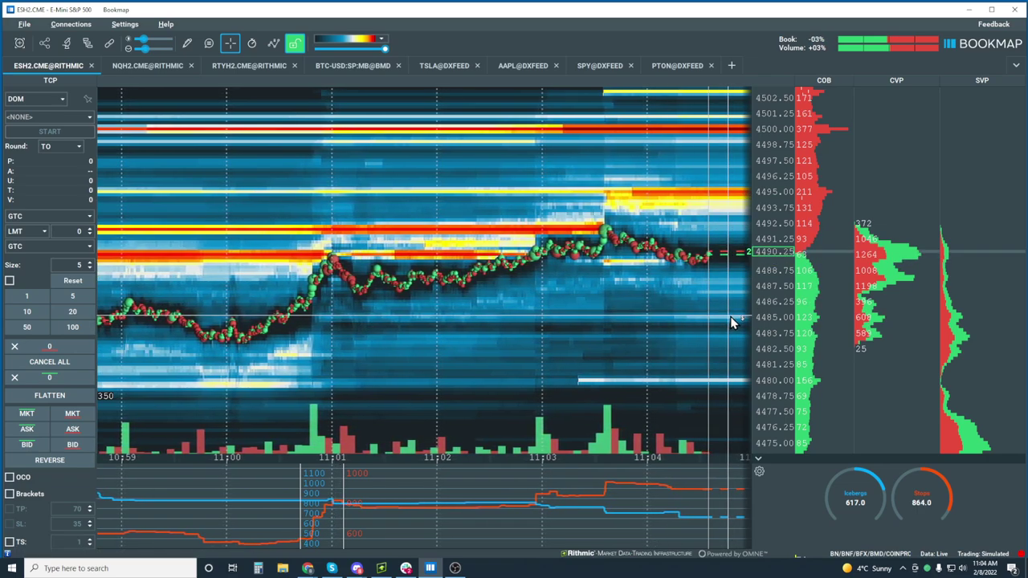
scroll(730, 265, down, 3)
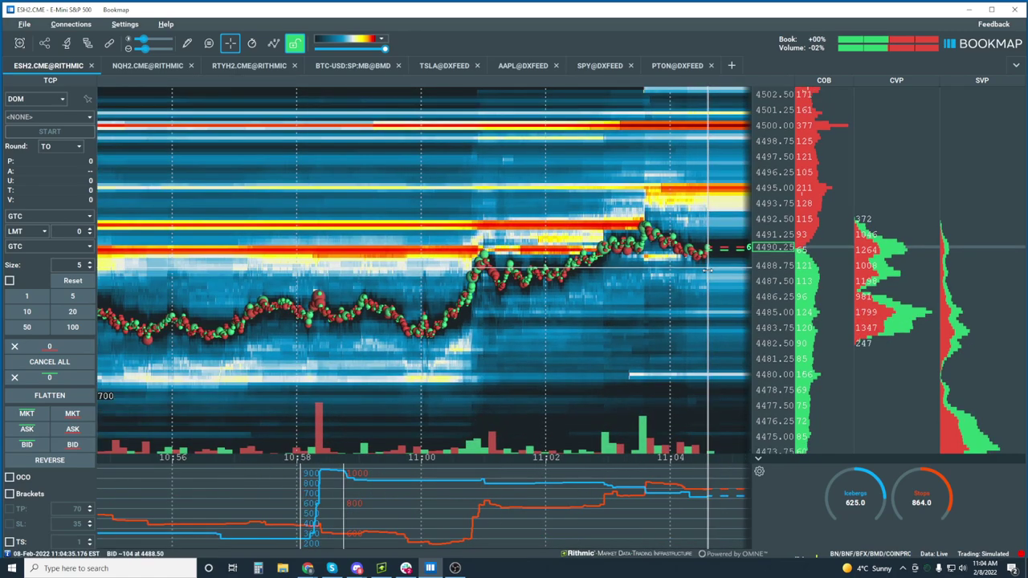
scroll(711, 277, down, 2)
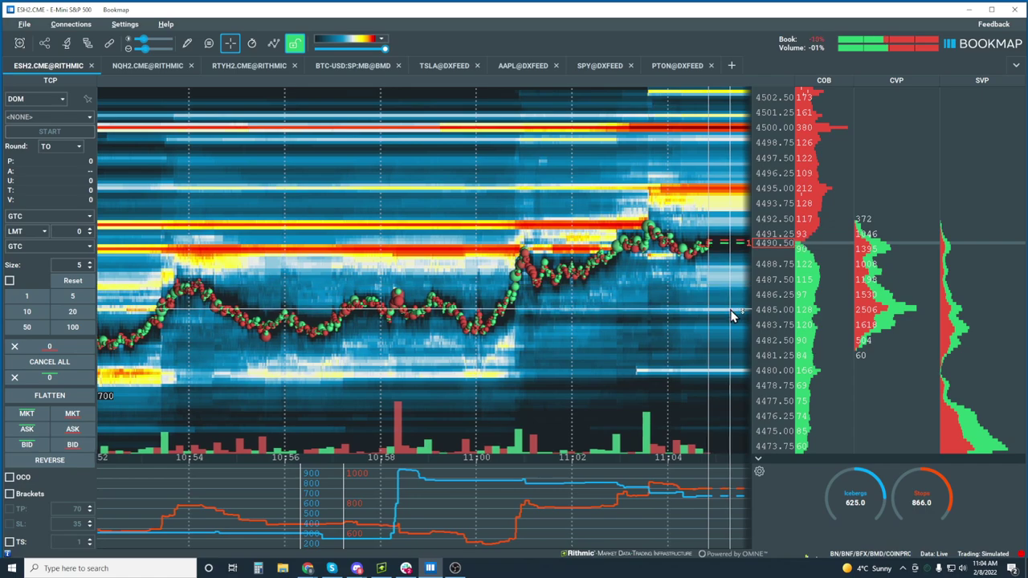
scroll(656, 218, down, 2)
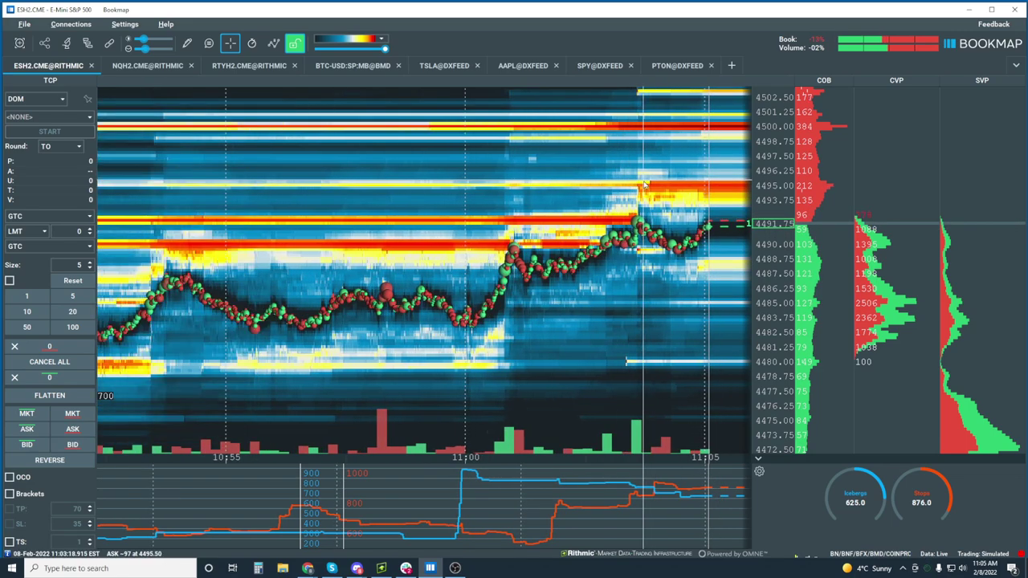
scroll(647, 182, up, 2)
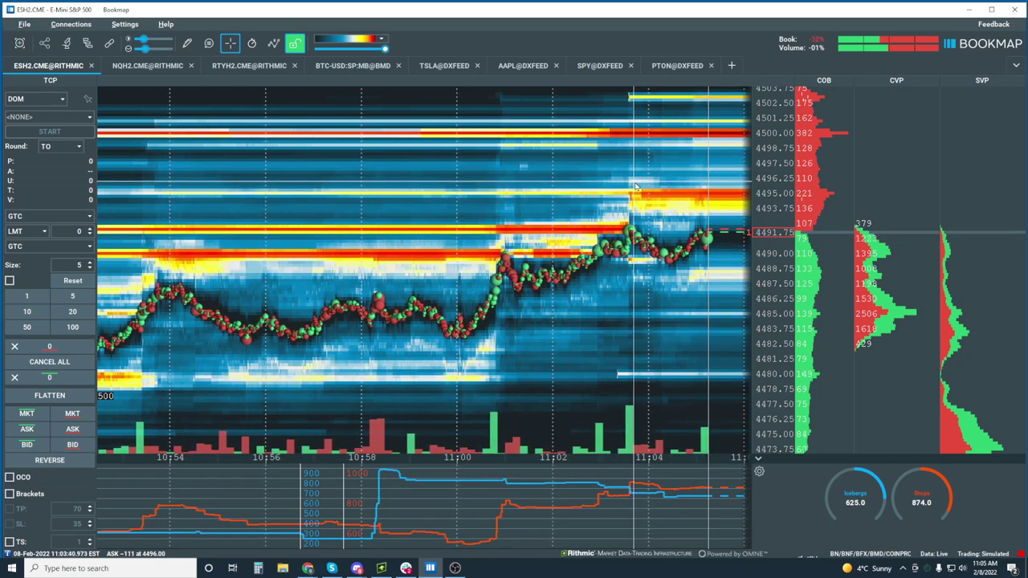
scroll(635, 187, down, 2)
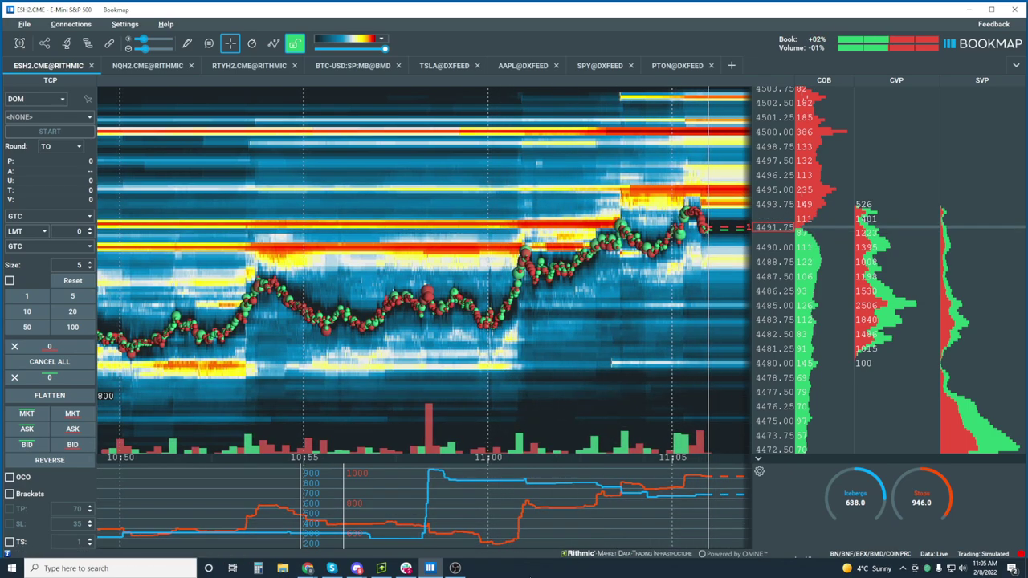
Open Snagit Editor to view the captured 7 February ES chart and try a red arrow annotation on it.
click(902, 569)
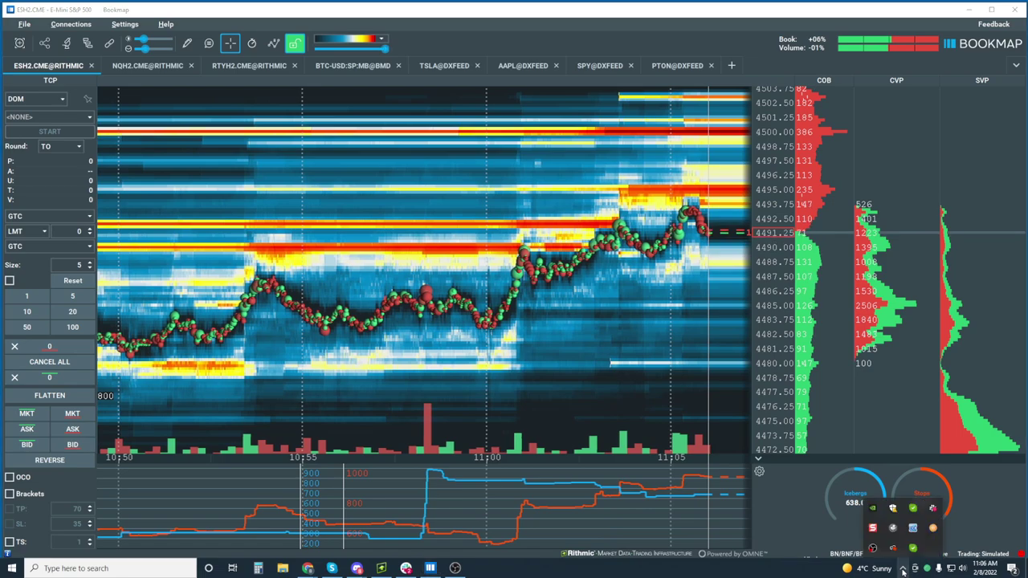
right_click(872, 528)
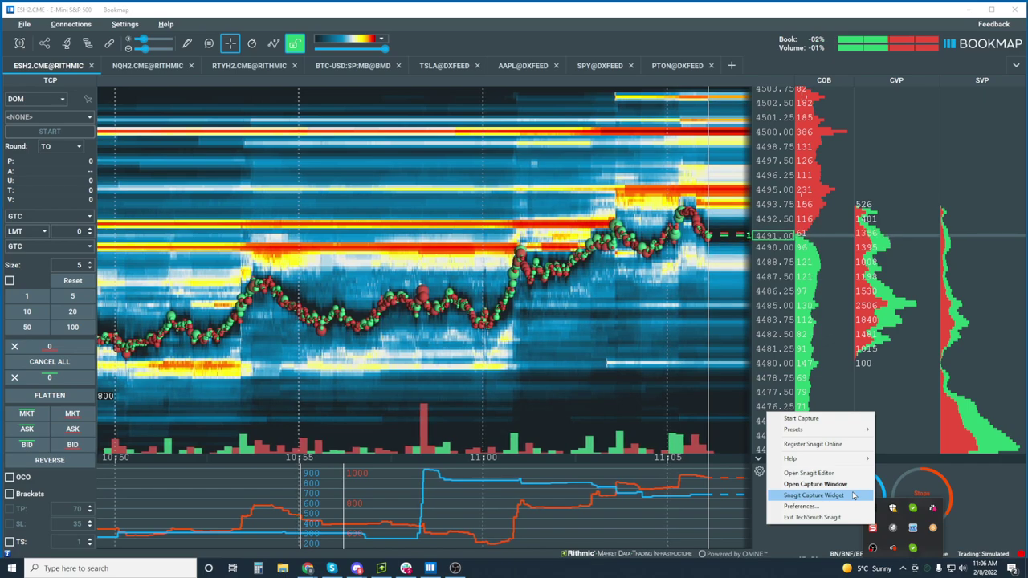
click(845, 473)
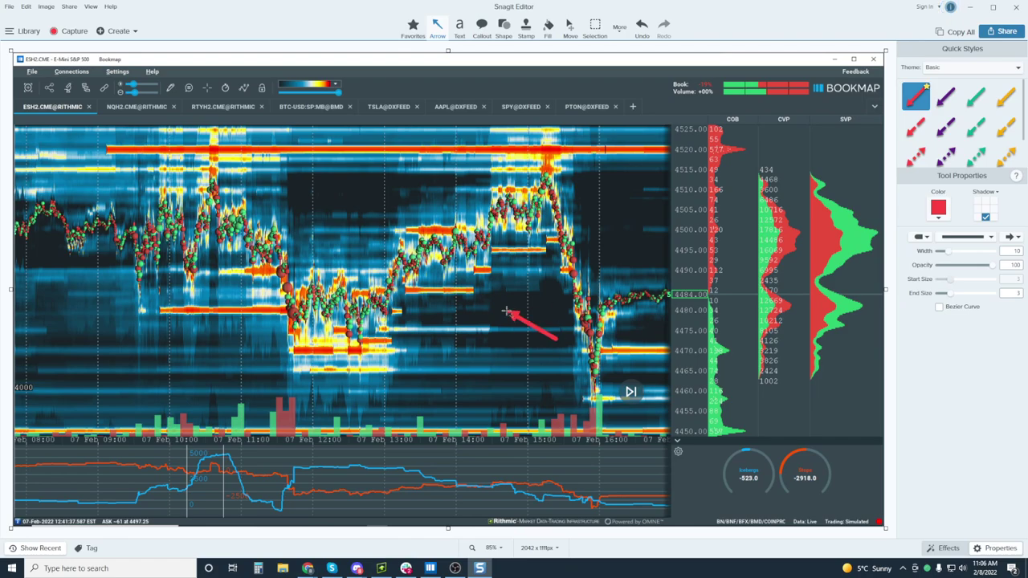
mouse_move(527, 322)
mouse_down()
mouse_move(512, 315)
mouse_move(522, 304)
mouse_move(611, 269)
mouse_move(496, 255)
mouse_move(600, 204)
mouse_move(632, 241)
mouse_move(604, 268)
mouse_up()
key(Delete)
key(alt+F4)
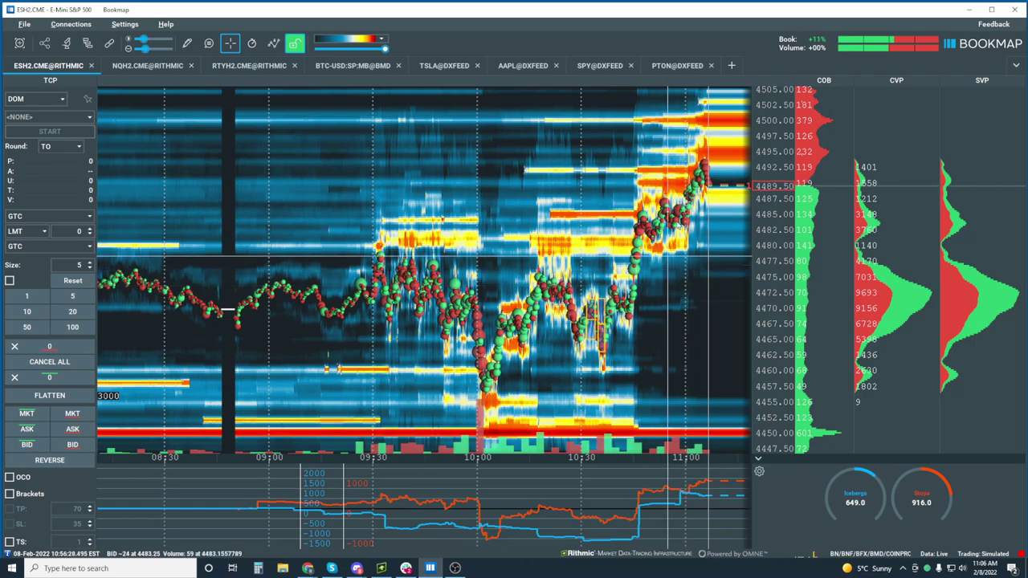
Compare the latest ES pullback with the morning's price moves and resting liquidity levels.
scroll(675, 208, up, 5)
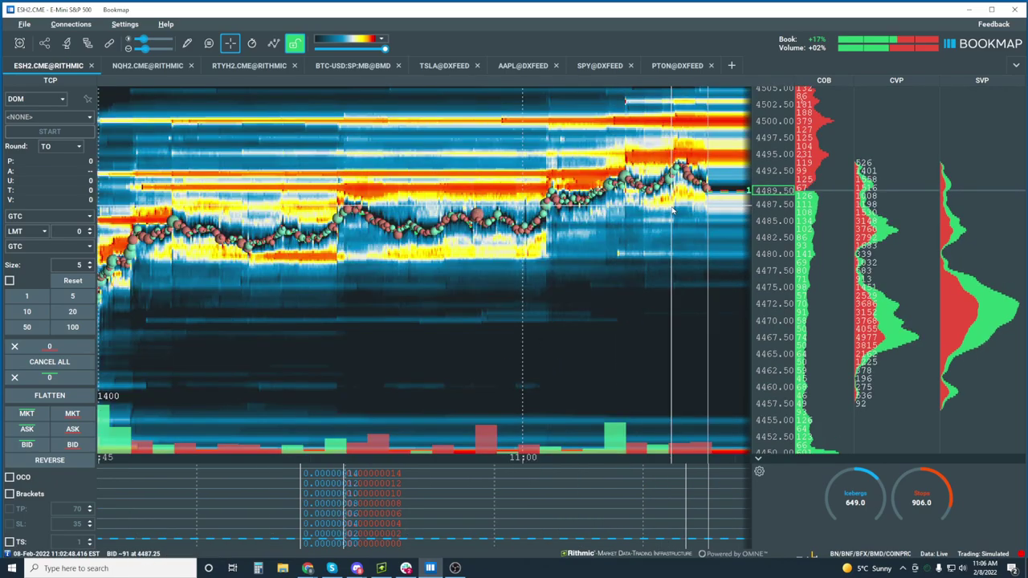
scroll(683, 275, down, 5)
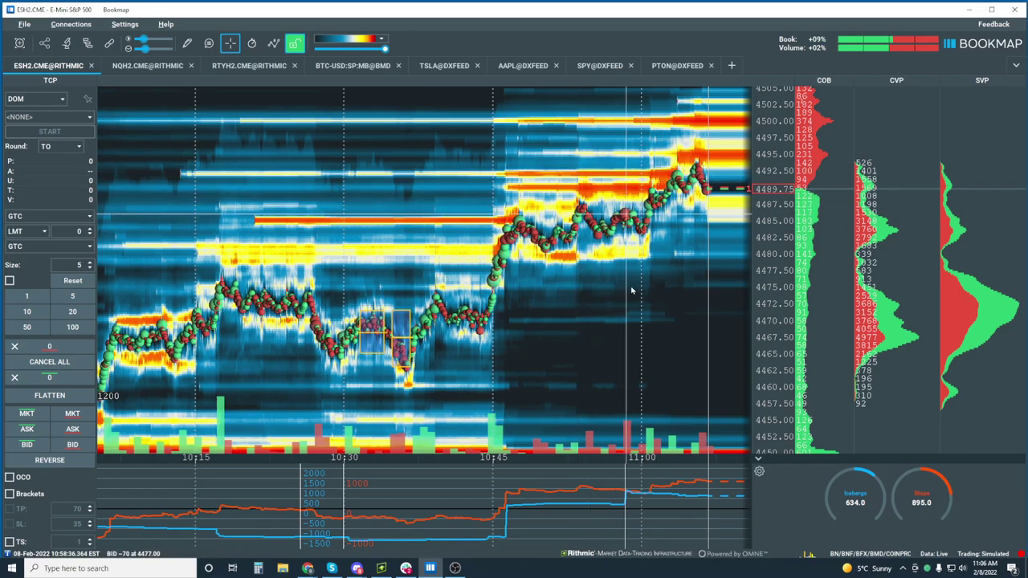
scroll(642, 226, up, 2)
scroll(642, 226, up, 3)
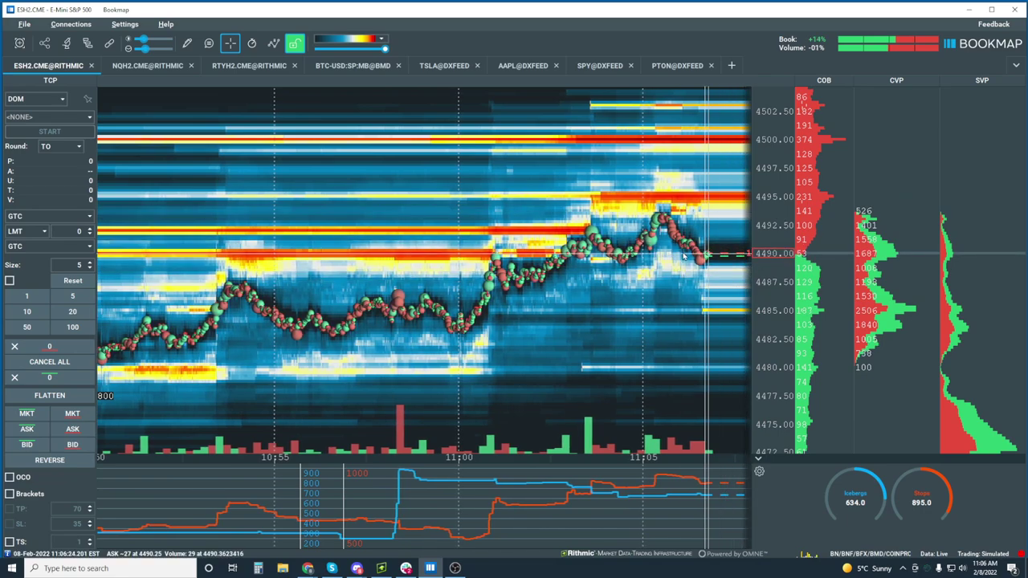
scroll(723, 261, down, 2)
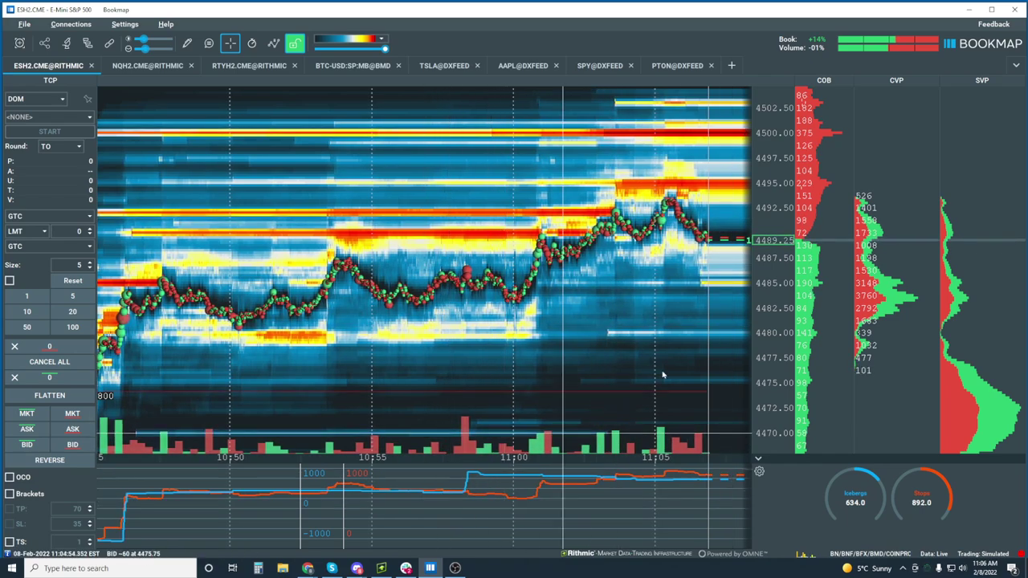
Switch to Rithmic Trader Pro and examine the hourly and 15-minute ES charts with their marked horizontal levels.
click(382, 567)
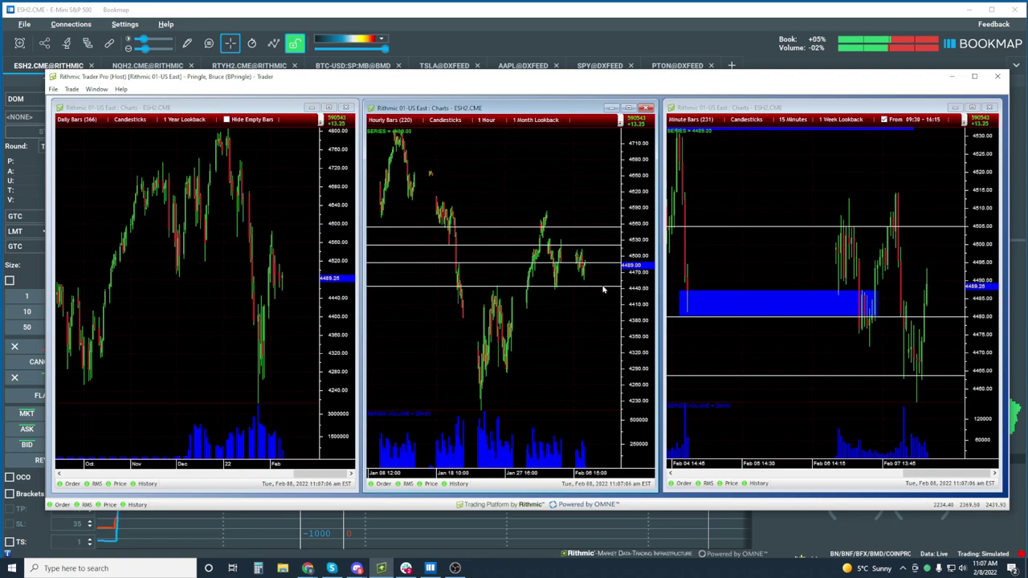
double_click(597, 250)
click(552, 247)
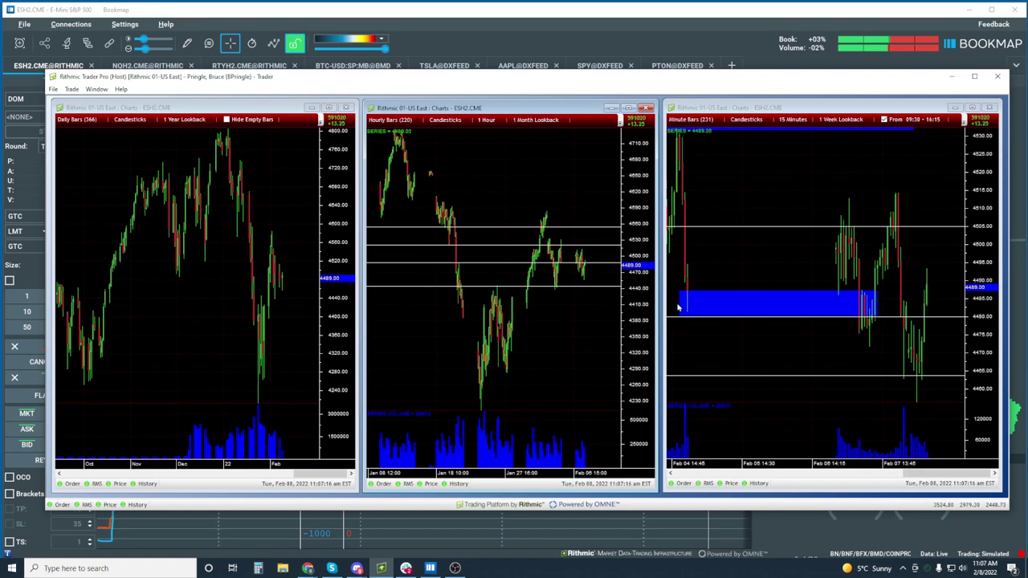
click(918, 276)
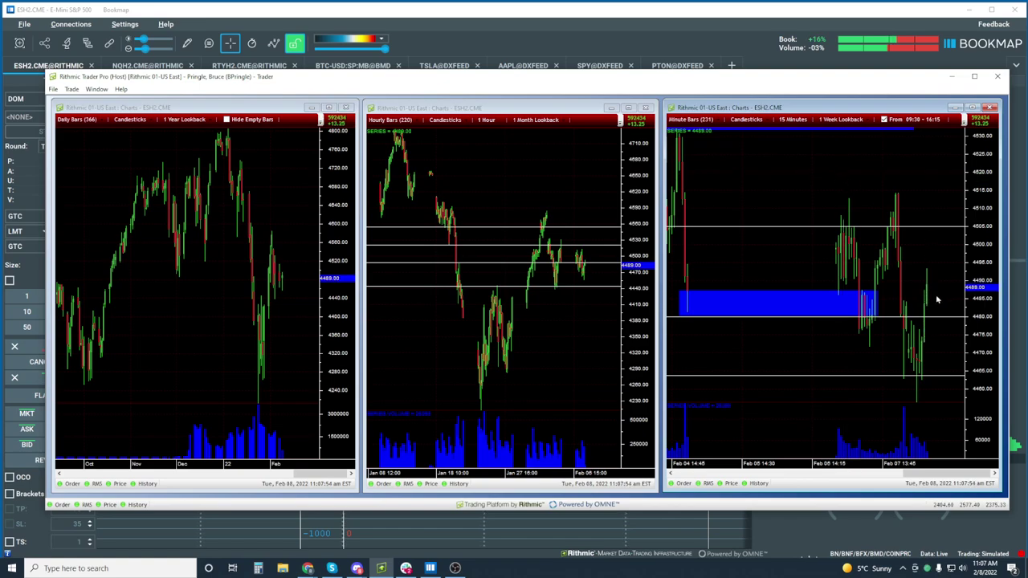
Switch back to Bookmap and examine the SPY@DXFEED price history and heatmap liquidity over a longer time range.
click(708, 20)
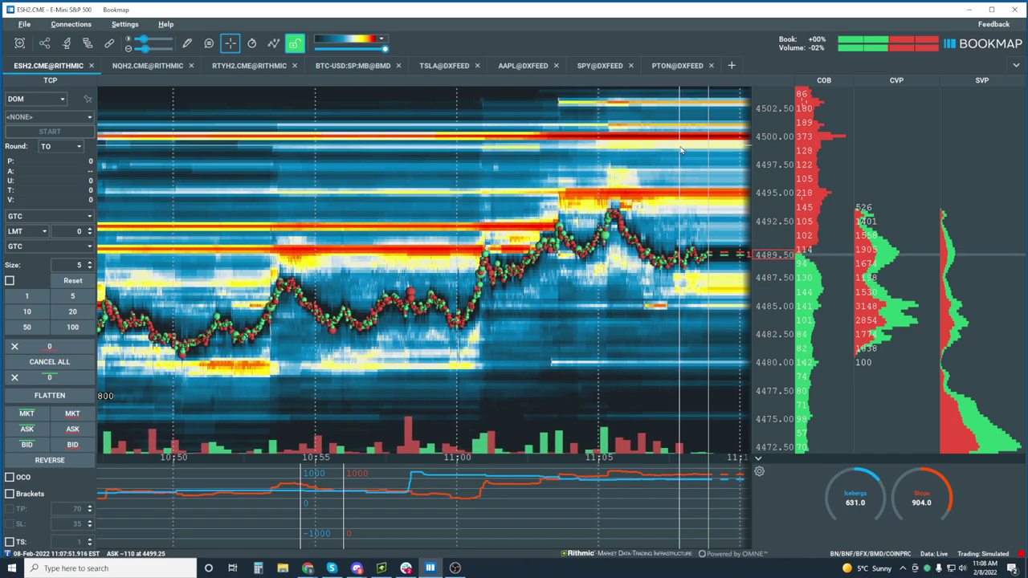
click(599, 65)
scroll(634, 106, down, 5)
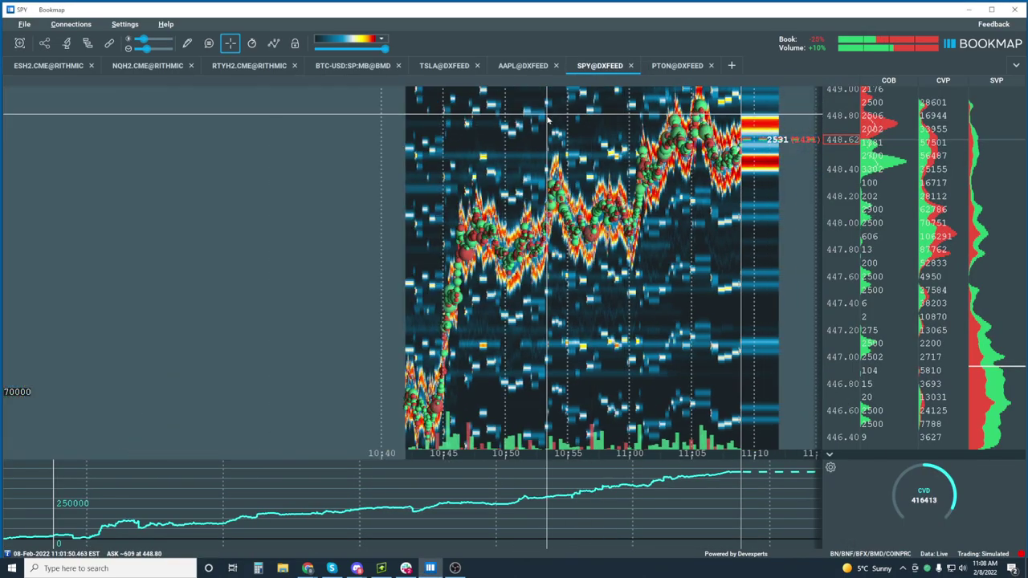
scroll(854, 183, down, 5)
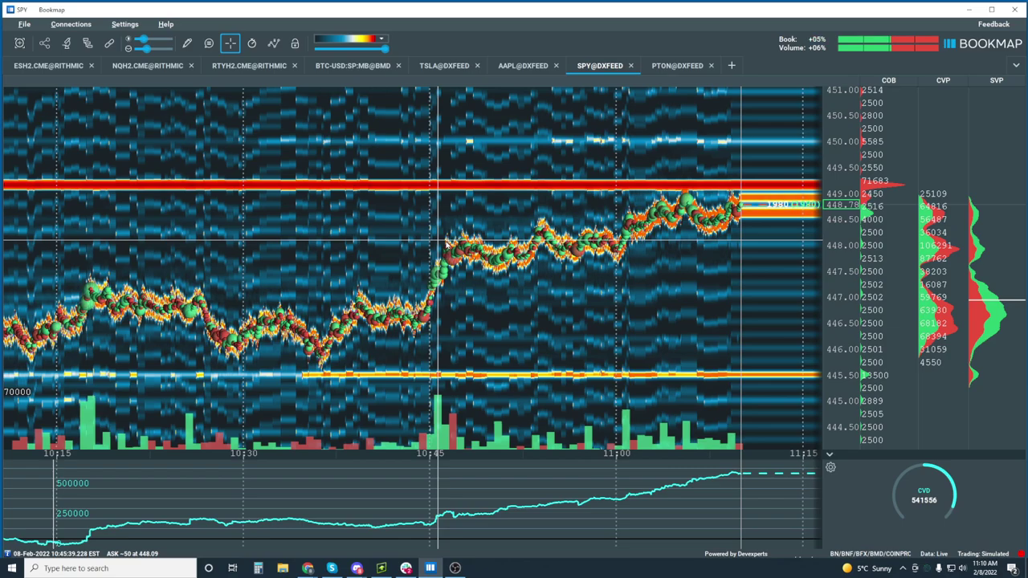
Examine the recent SPY price action against the large resting liquidity band near 449.20.
scroll(723, 315, up, 3)
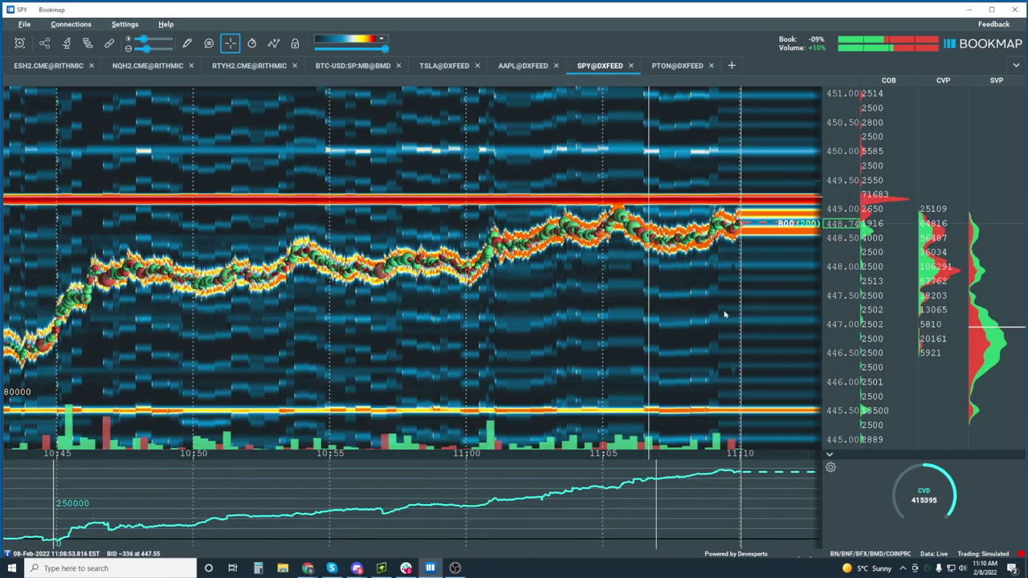
scroll(845, 265, up, 4)
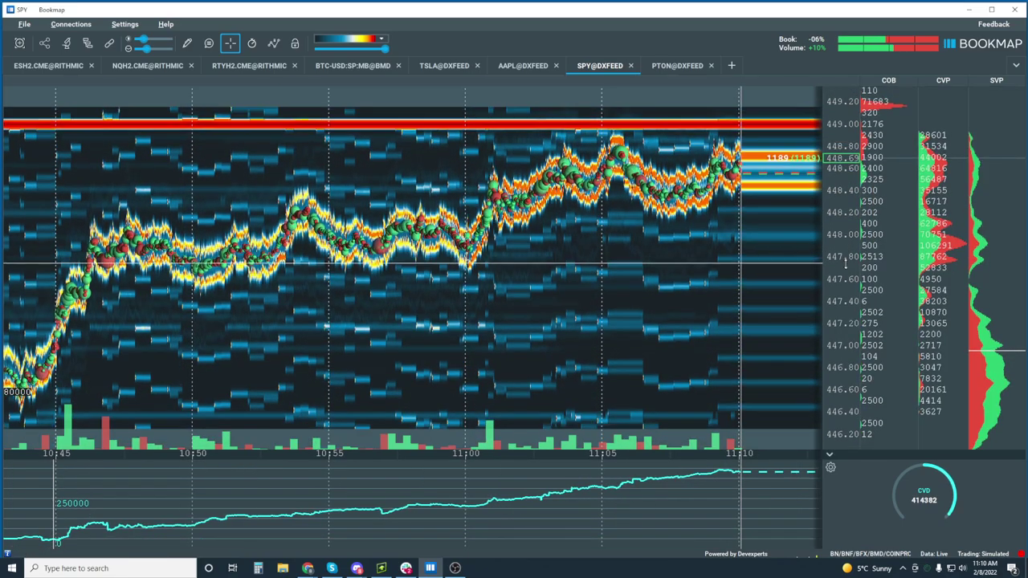
scroll(845, 265, down, 1)
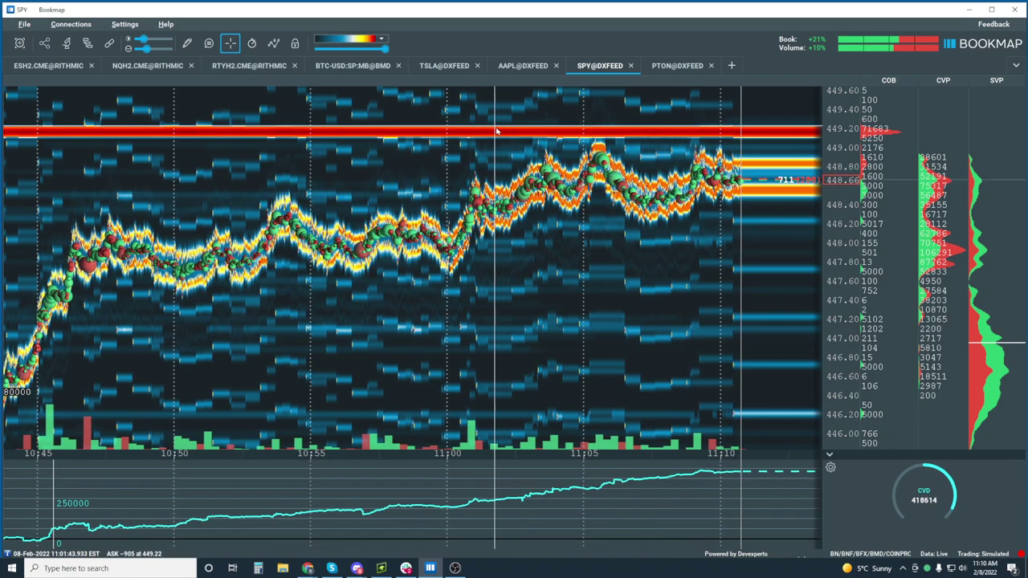
Hide the trading control panel on the ESH2.CME@RITHMIC chart and examine its price moves with the Icebergs and Stops lines.
click(48, 65)
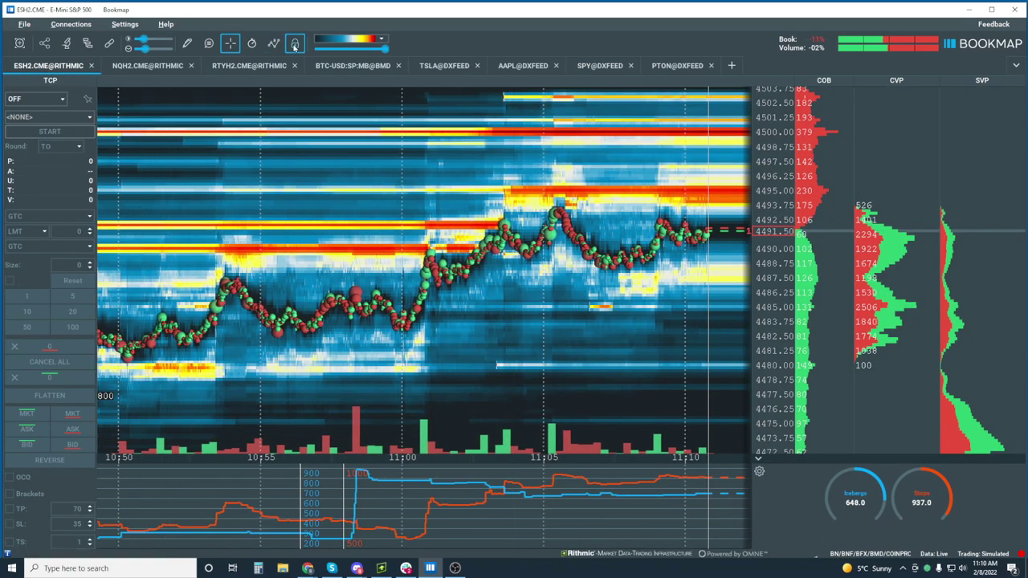
click(295, 45)
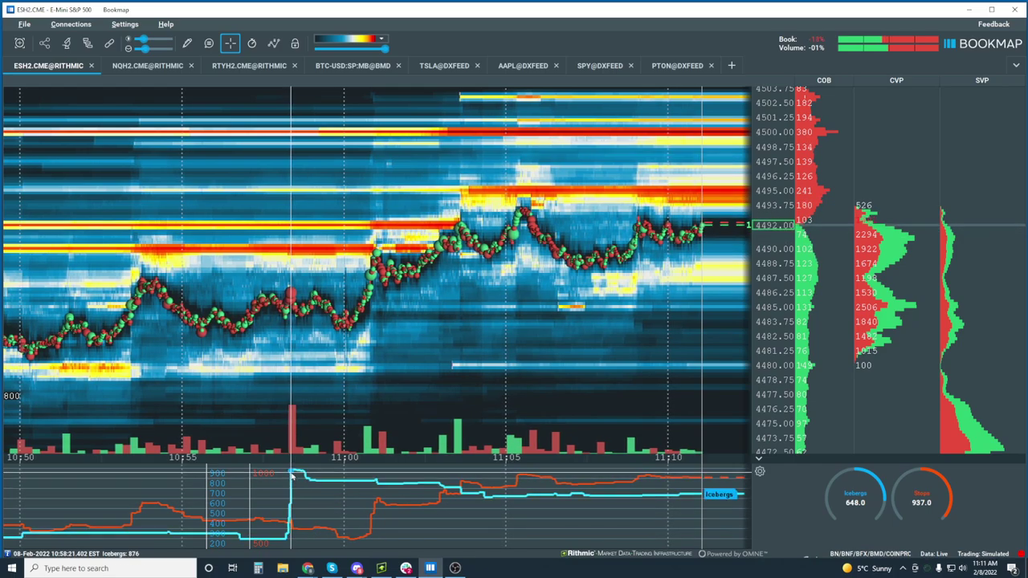
scroll(339, 348, down, 3)
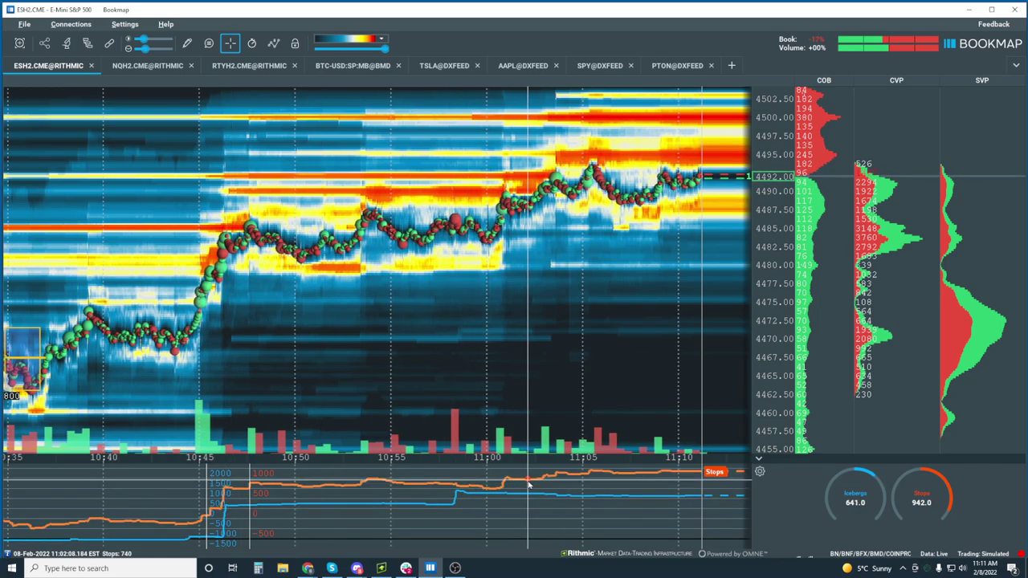
scroll(655, 254, up, 5)
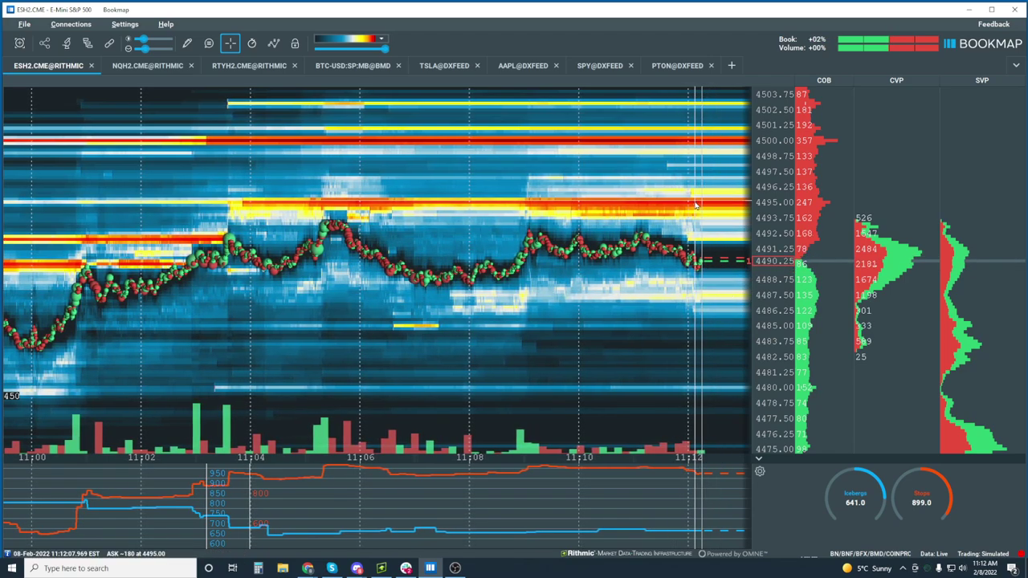
Examine the ES resting liquidity at 4495 and at the bid levels below the current price.
scroll(695, 230, down, 3)
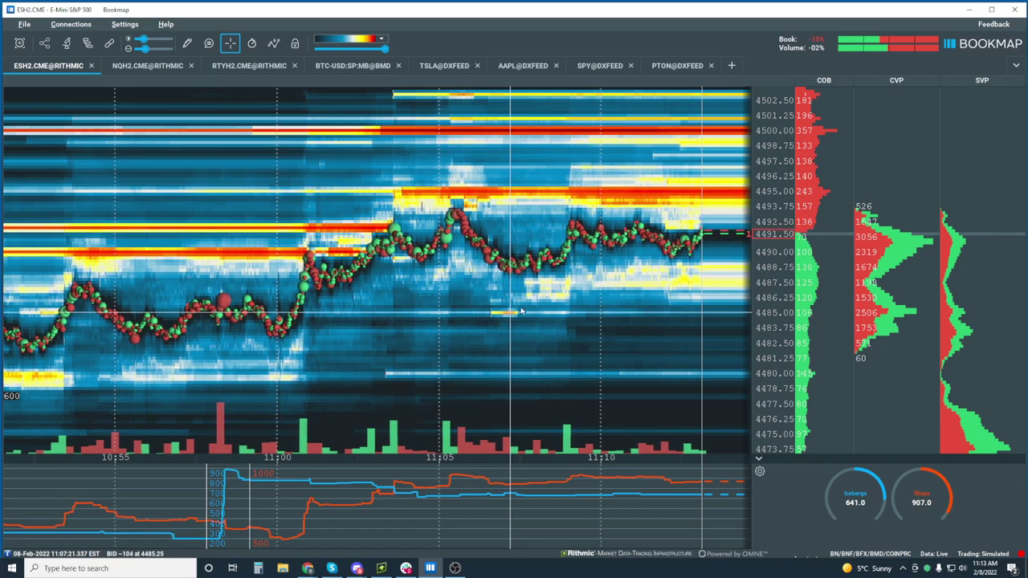
scroll(678, 147, up, 1)
scroll(678, 147, up, 1)
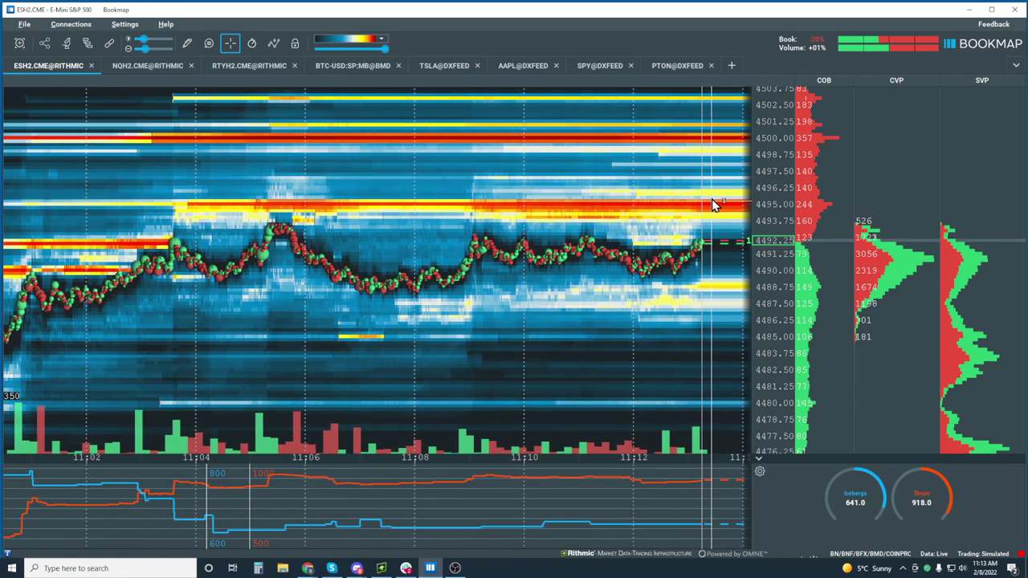
scroll(698, 178, up, 2)
scroll(698, 178, up, 3)
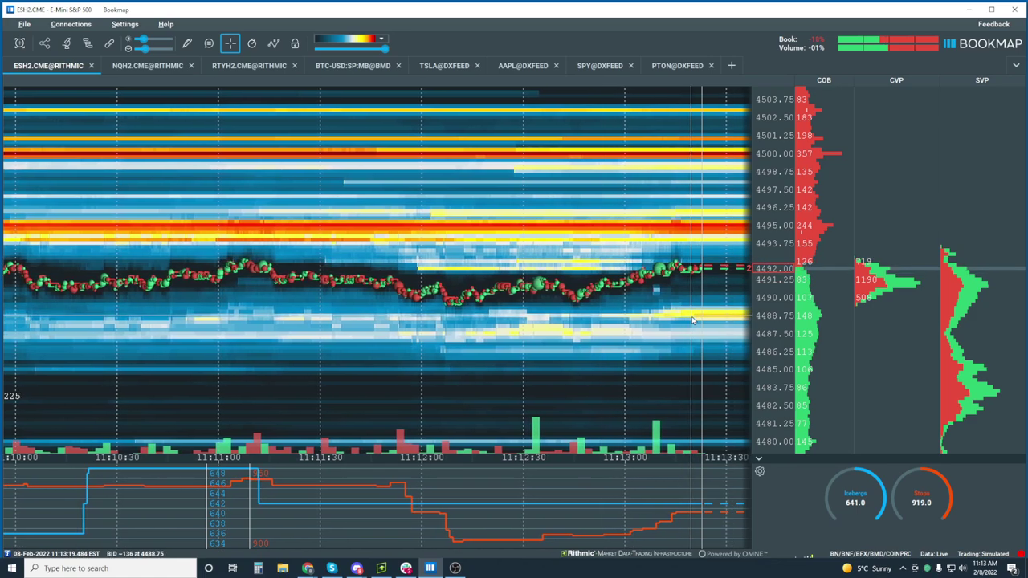
Compare the ES push into 4495 just before 11:14 with the Icebergs and Stops lines and the price action since 10:30.
scroll(696, 241, down, 3)
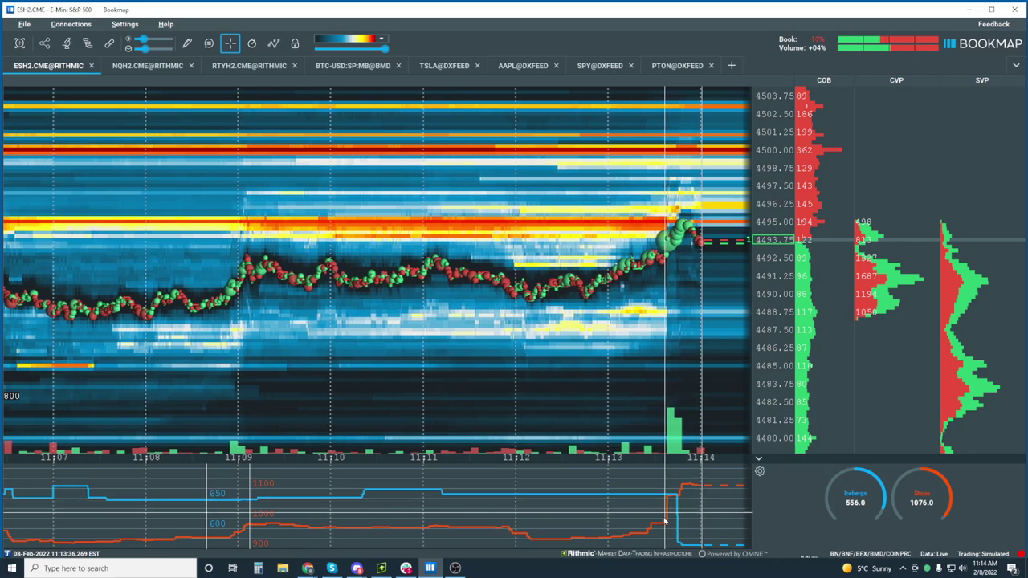
scroll(650, 214, down, 3)
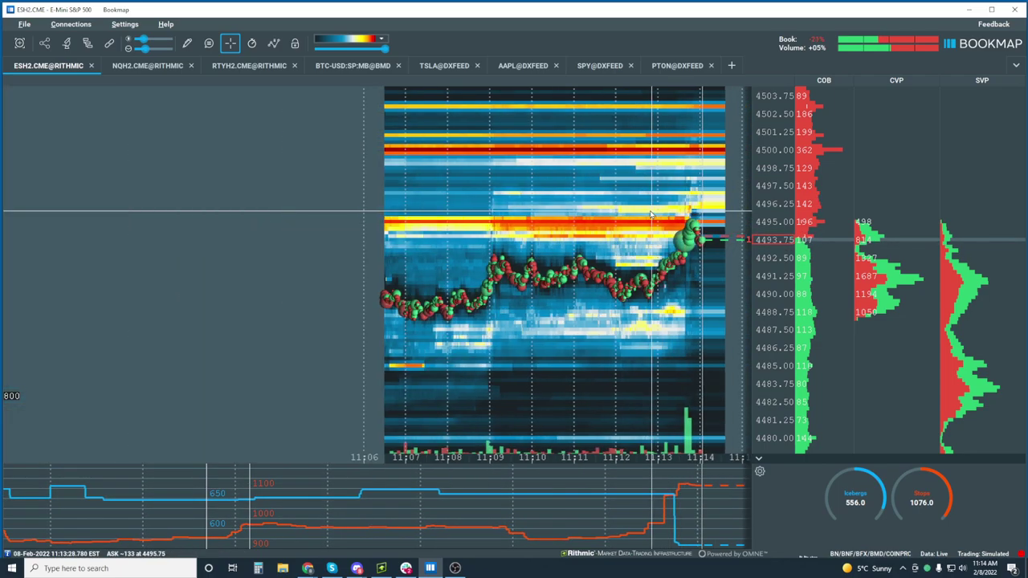
scroll(650, 214, down, 2)
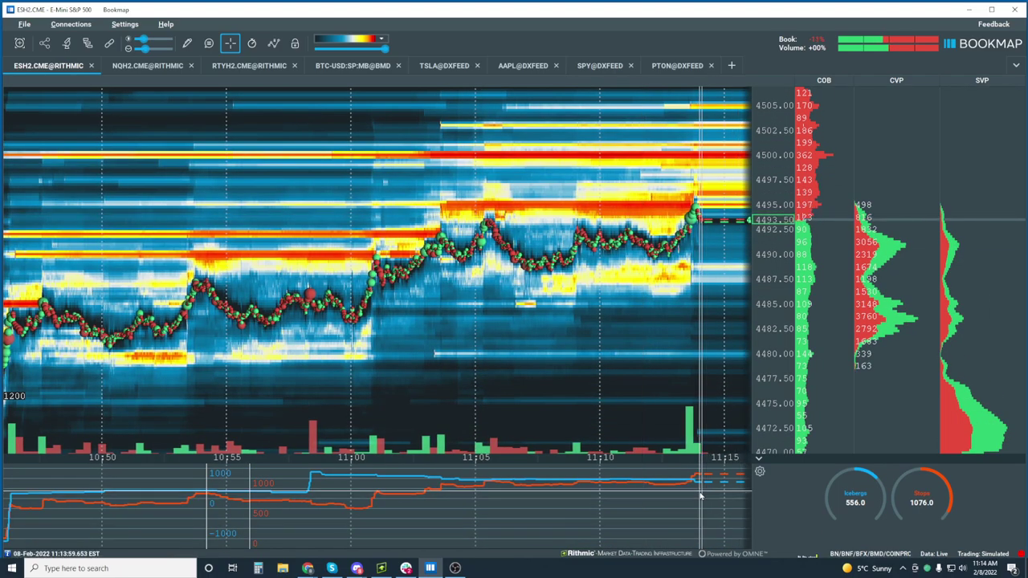
scroll(645, 294, down, 2)
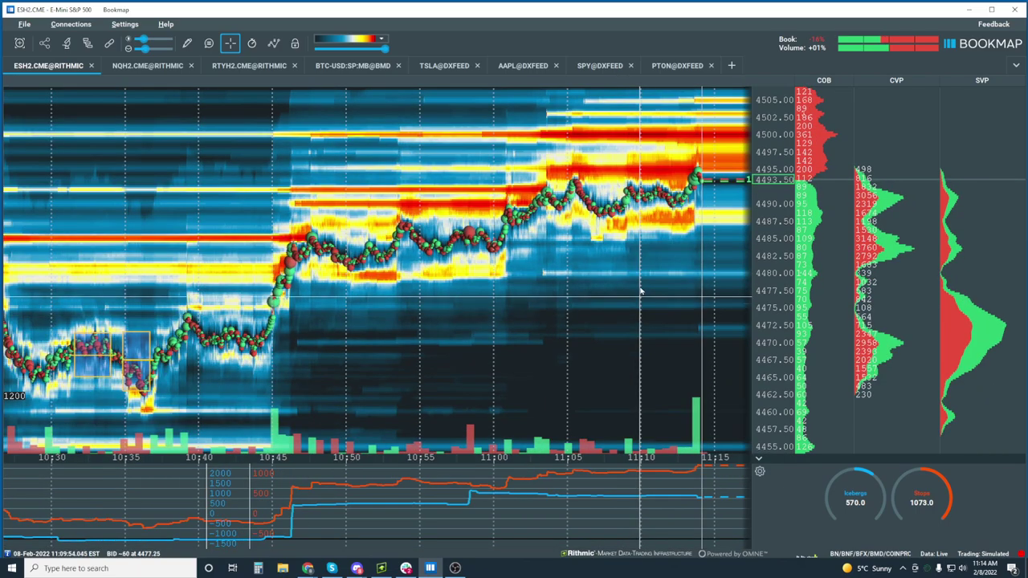
Examine how ES liquidity around 4495 developed before the move up and return to the live chart.
scroll(679, 221, up, 4)
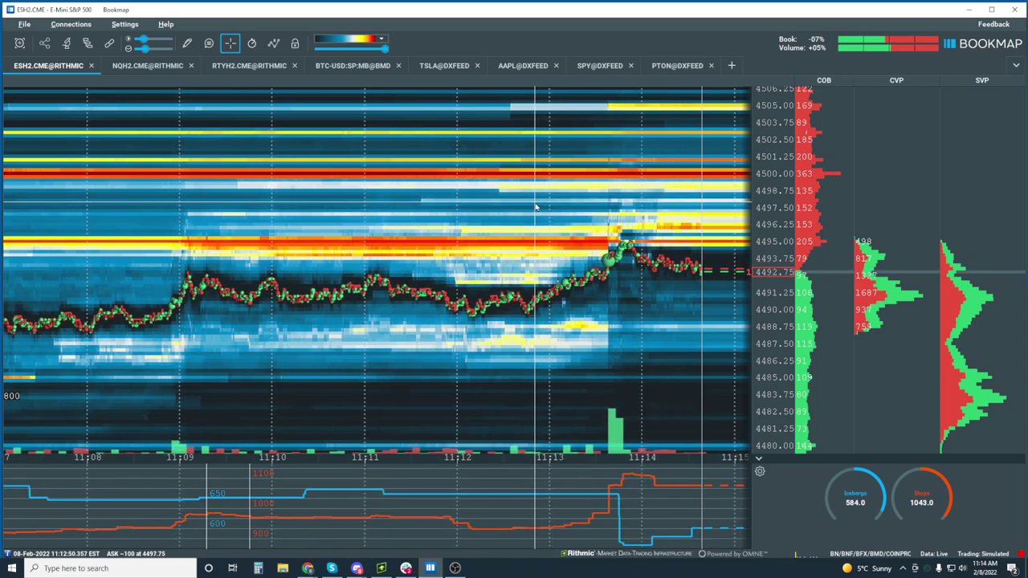
scroll(498, 257, down, 4)
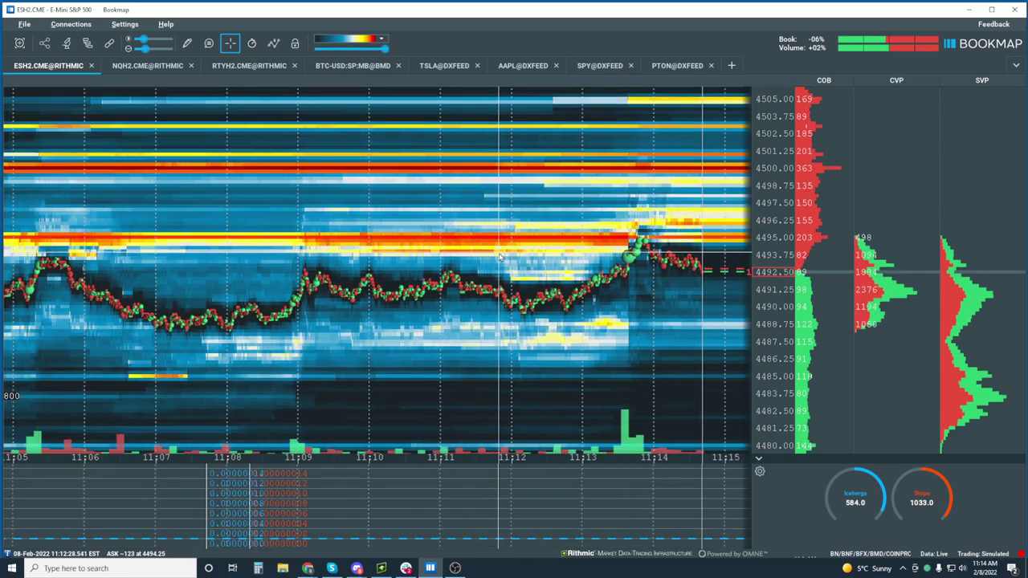
scroll(565, 267, up, 3)
drag(564, 267, 681, 216)
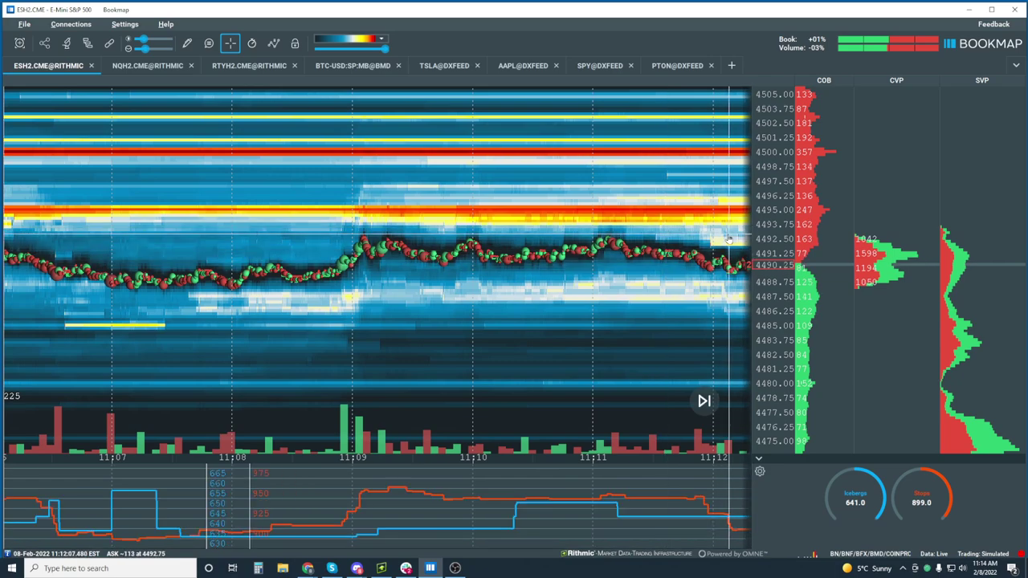
scroll(767, 241, up, 3)
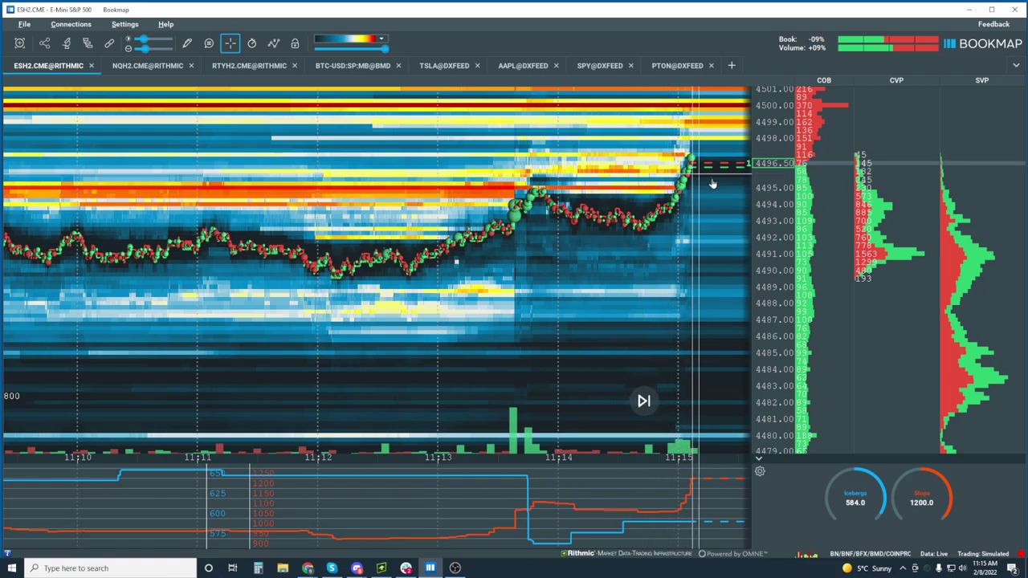
click(646, 400)
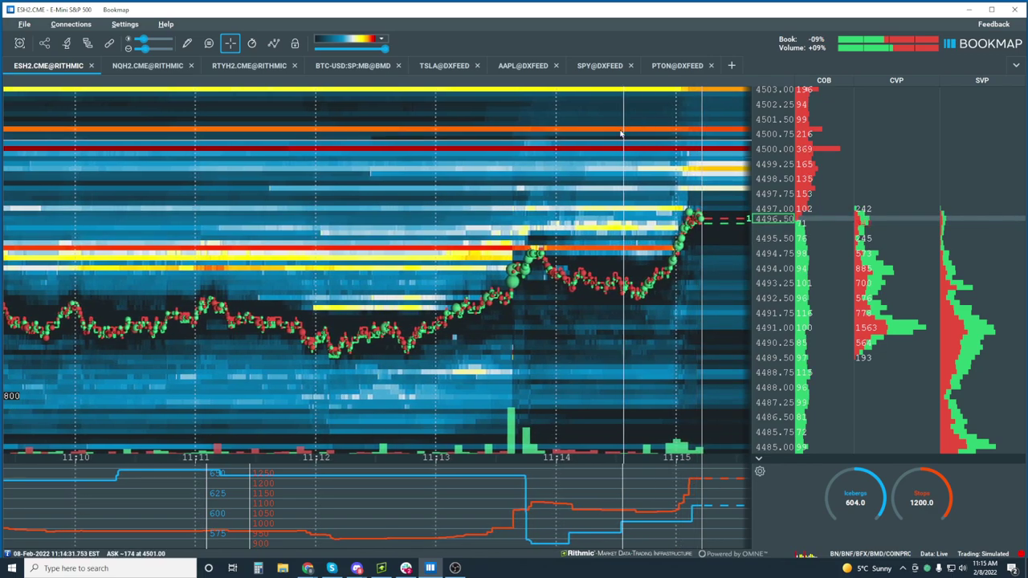
Switch to the SPY@DXFEED chart and examine price history from 10:56 onward against the heavy liquidity near 449.20.
click(598, 67)
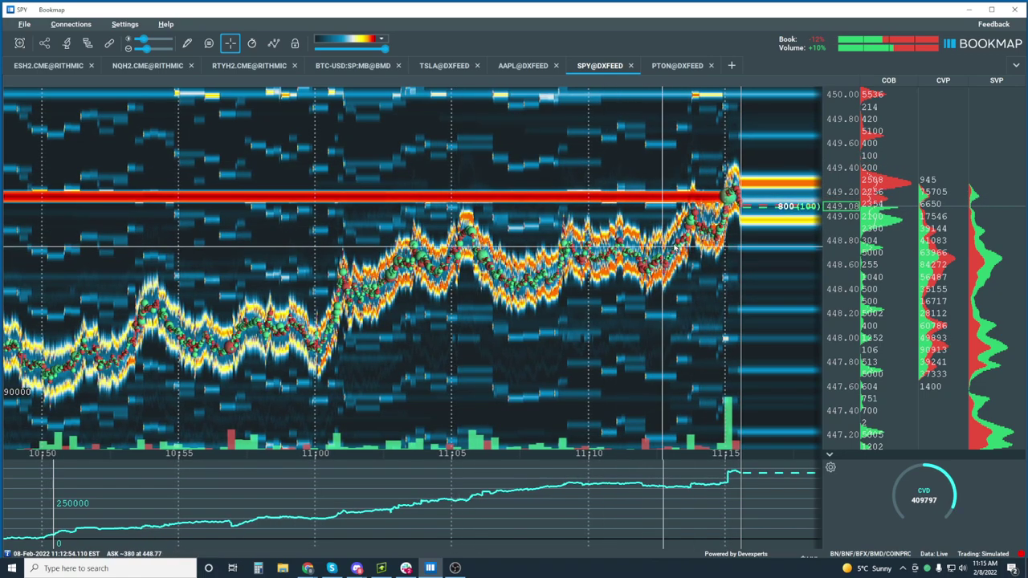
scroll(663, 247, up, 3)
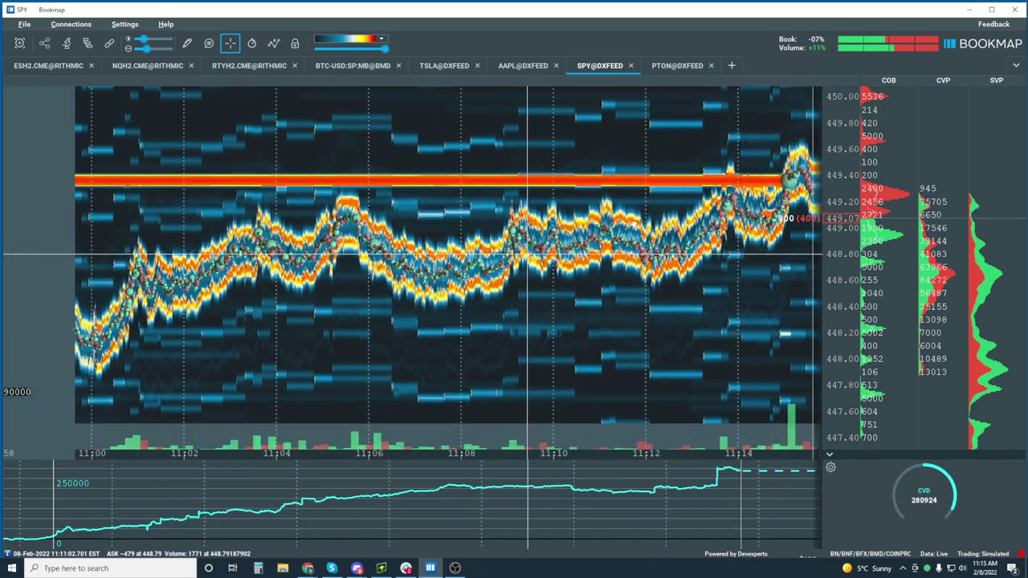
drag(527, 255, 635, 217)
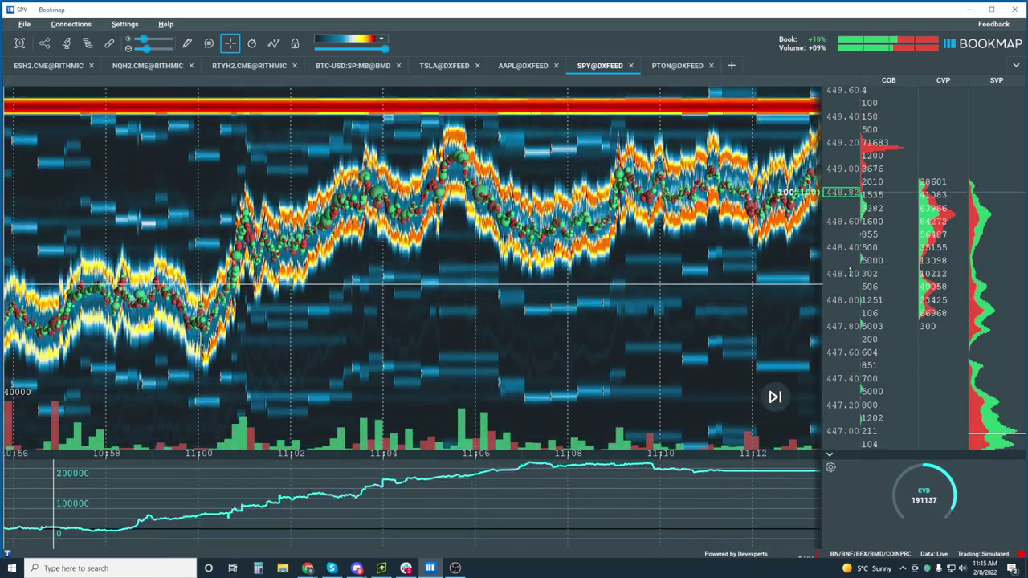
drag(850, 273, 842, 187)
scroll(844, 216, down, 3)
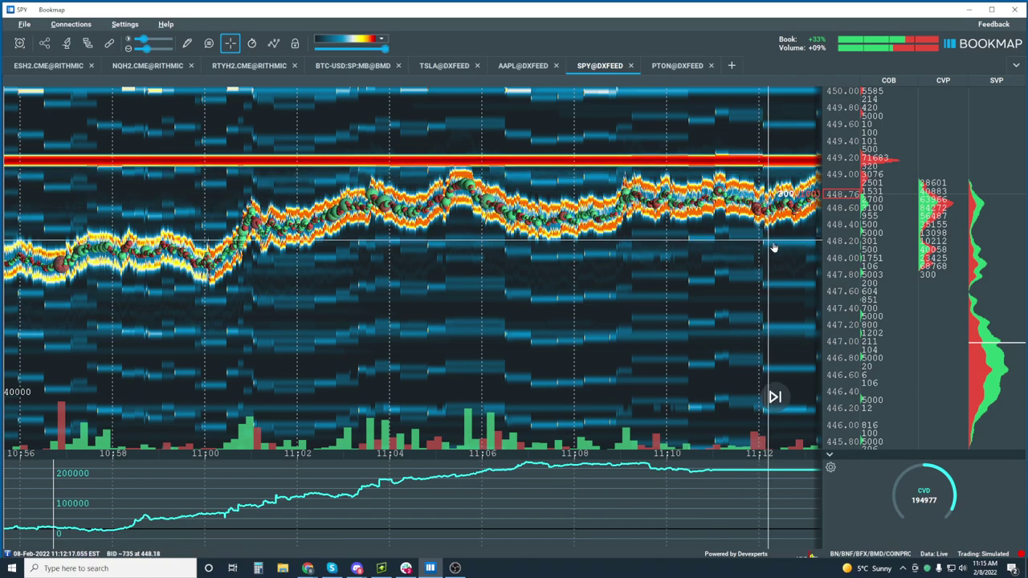
drag(774, 193, 634, 253)
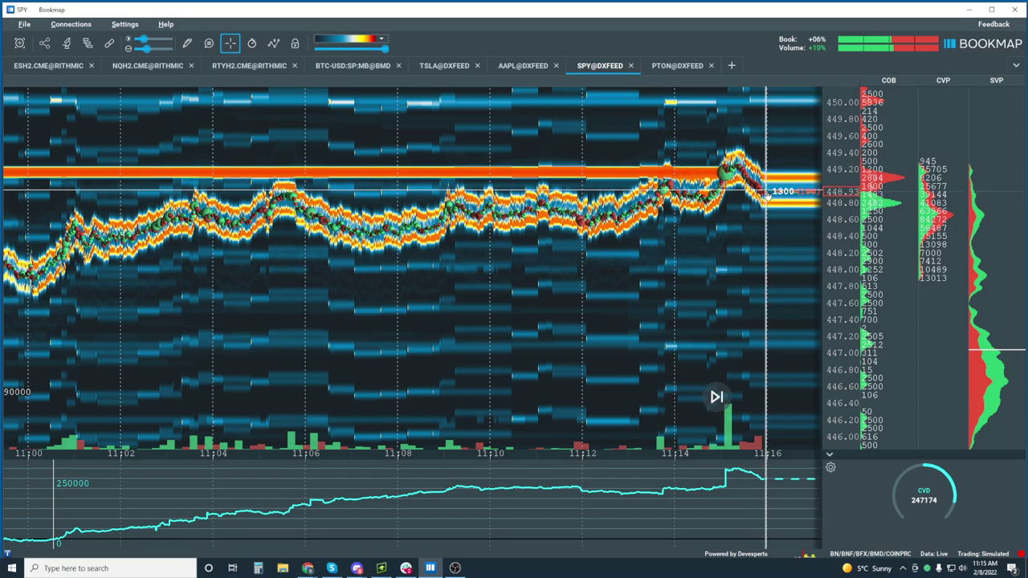
Examine in closer detail how SPY trades through the large liquidity level and behaves after 11:15.
scroll(845, 210, up, 2)
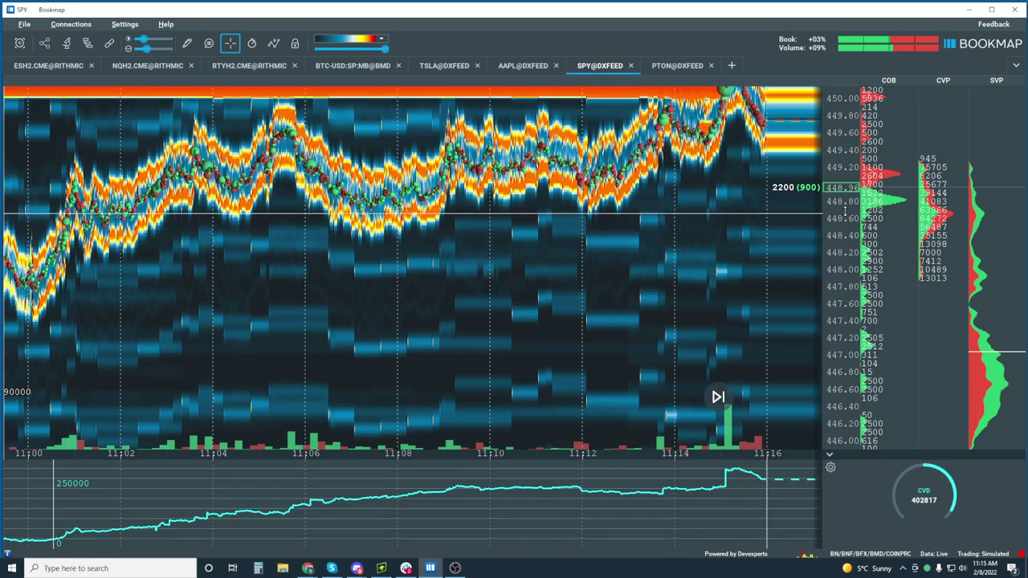
scroll(845, 210, up, 2)
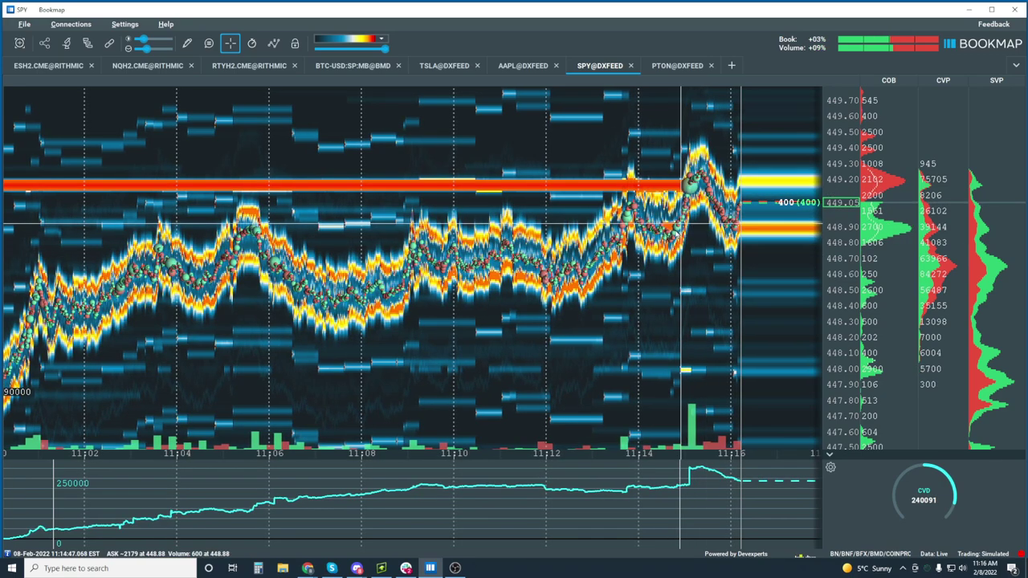
scroll(675, 229, up, 3)
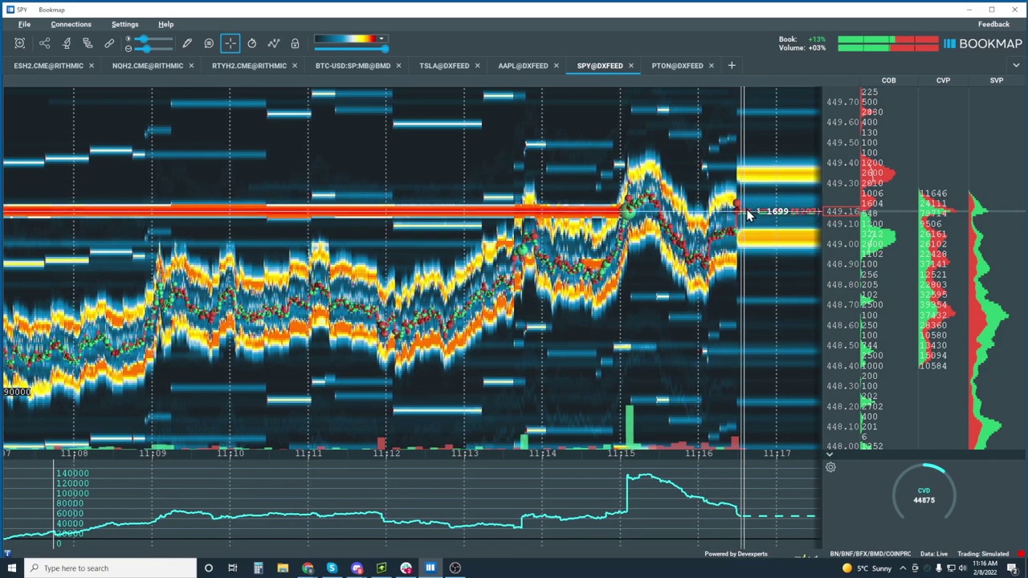
scroll(747, 213, up, 5)
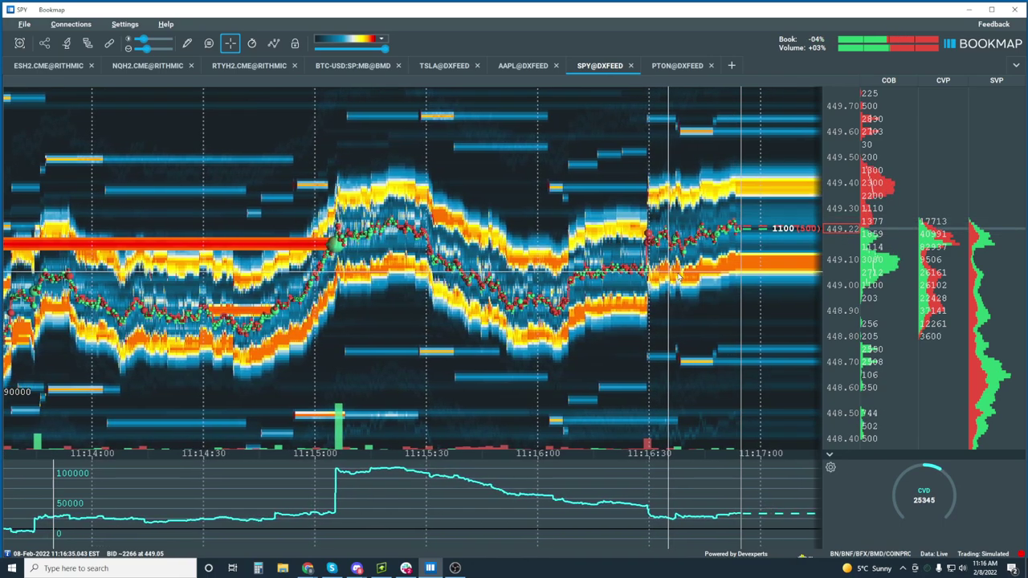
Switch back to the ESH2.CME@RITHMIC chart and examine resting liquidity near 4500 over a longer time range.
click(52, 68)
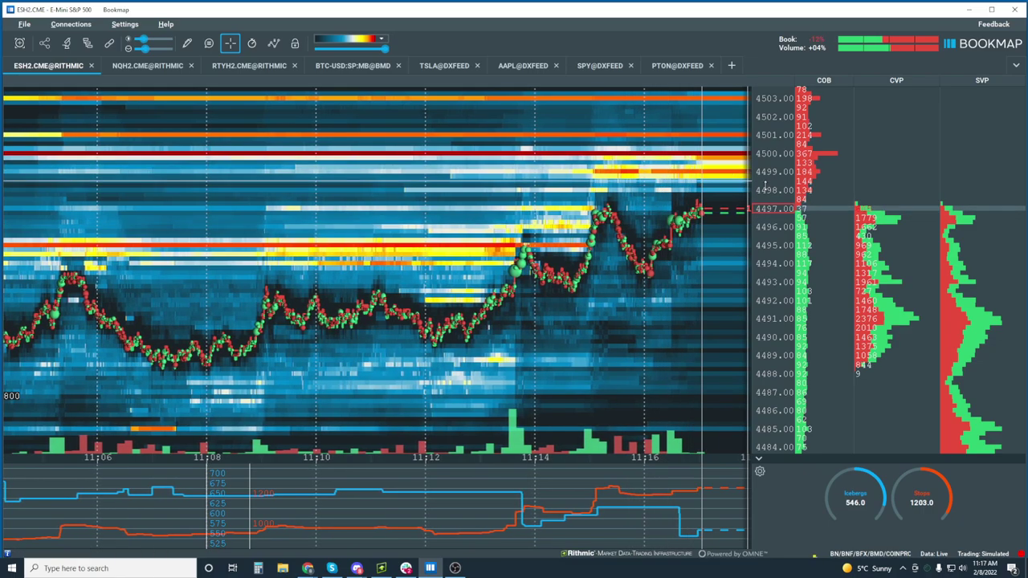
scroll(769, 191, down, 2)
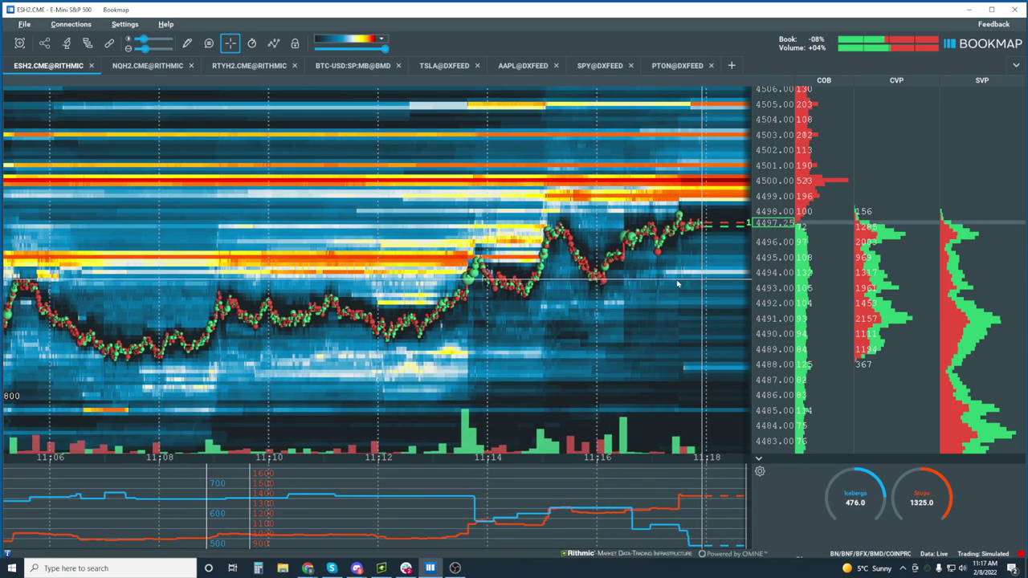
scroll(677, 283, down, 5)
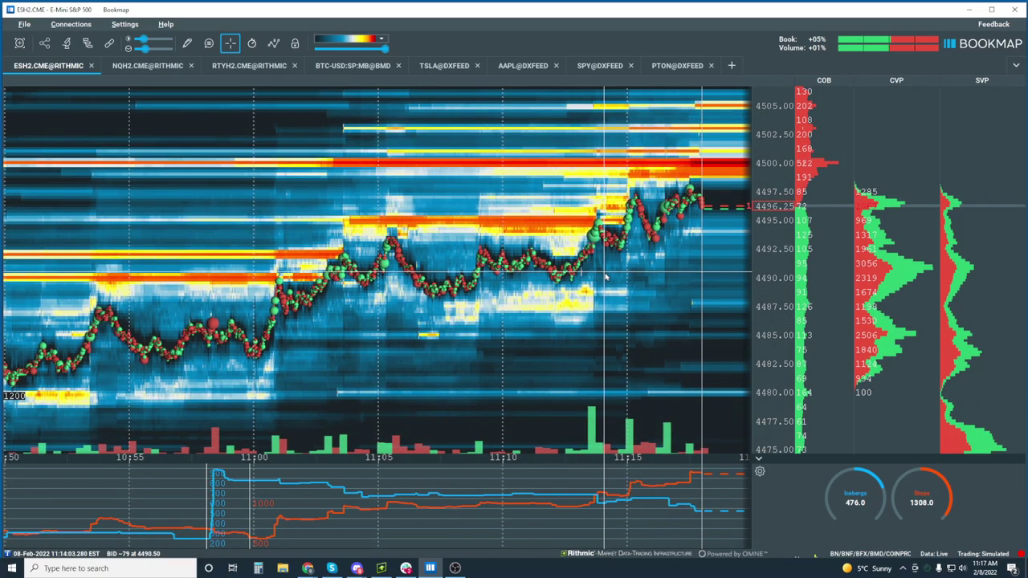
scroll(605, 277, down, 3)
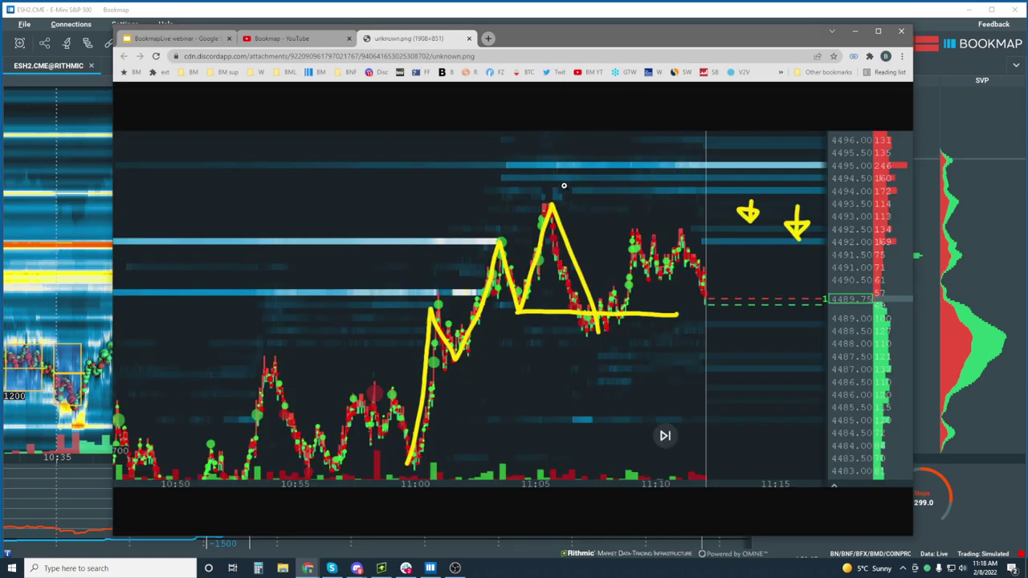
Review the annotated ES chart image in Chrome and return to Bookmap to compare it with the live ES chart.
click(564, 186)
click(561, 181)
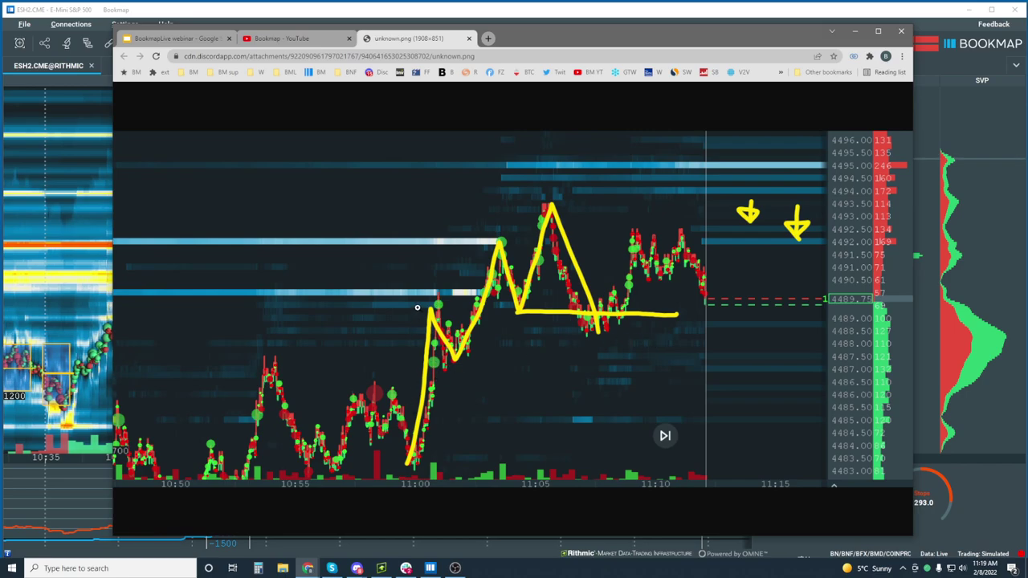
click(349, 11)
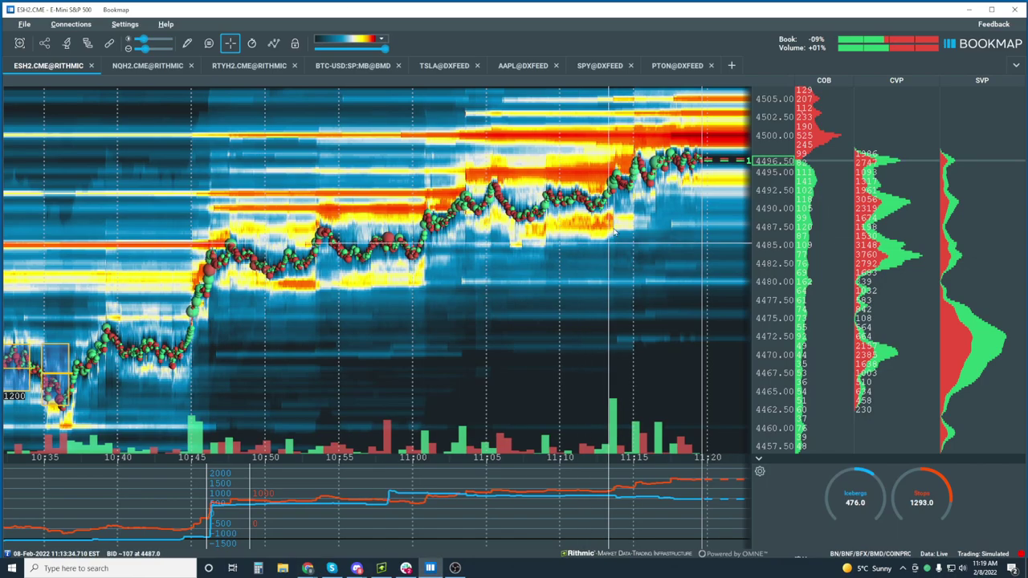
scroll(614, 232, up, 5)
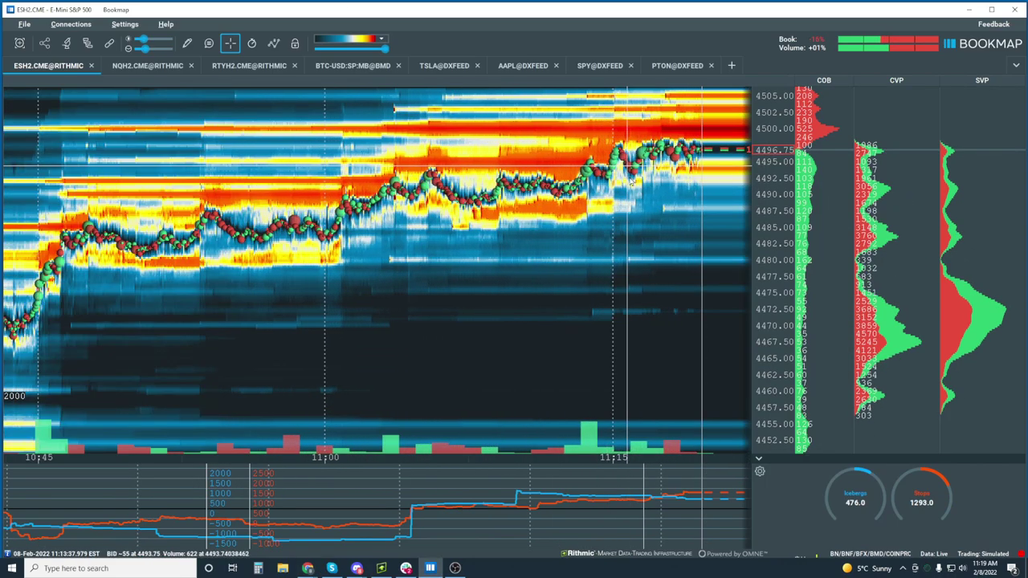
Examine ES price action from about 10:55 to 11:13 against the resting liquidity between 4485 and 4495.
drag(632, 183, 652, 227)
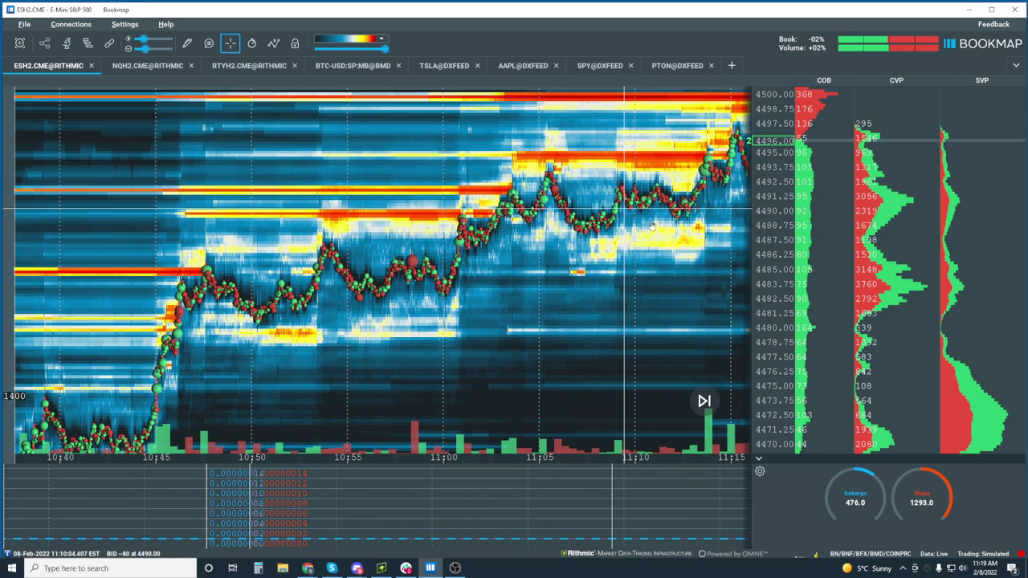
scroll(652, 227, up, 5)
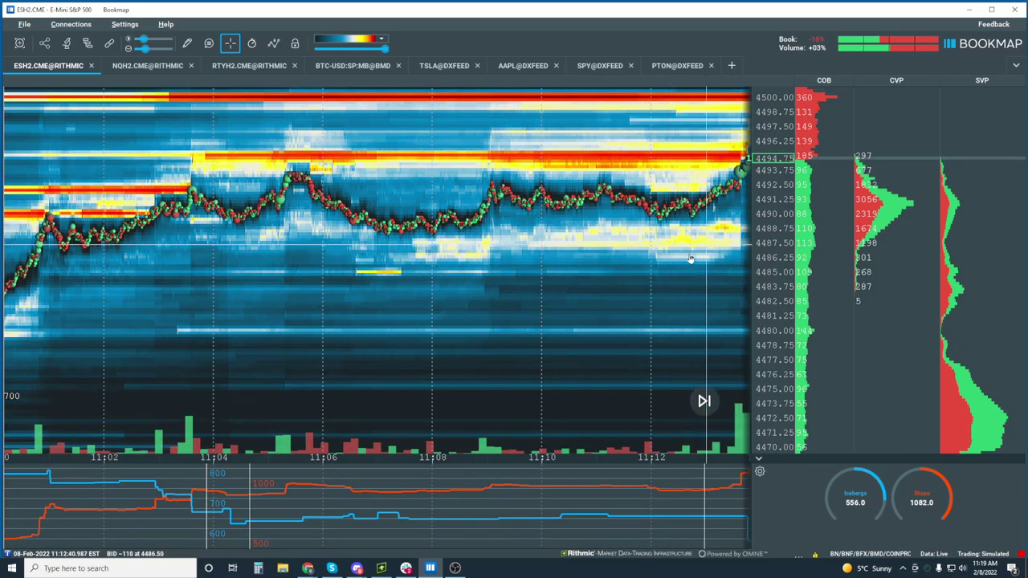
scroll(689, 258, down, 5)
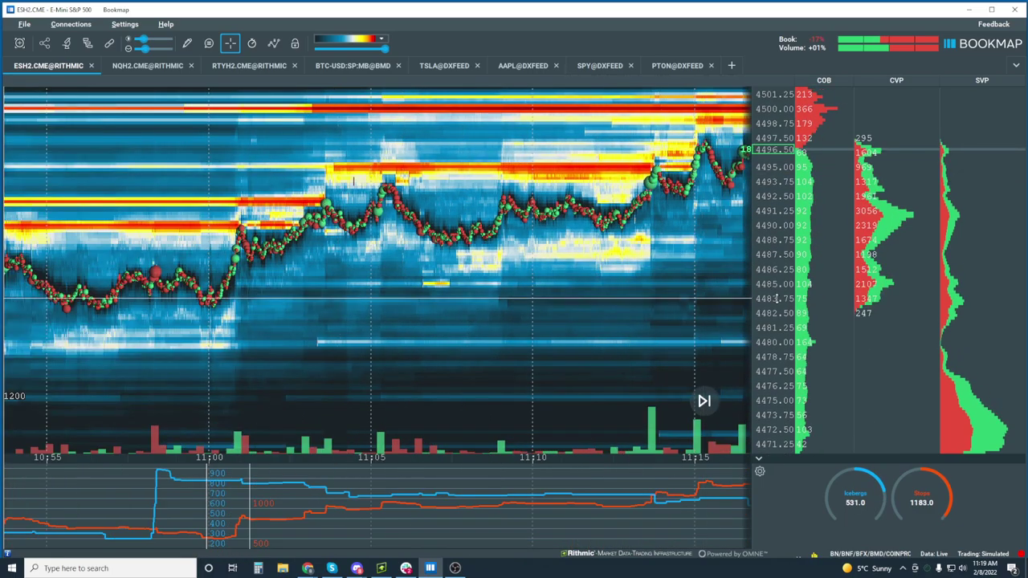
drag(777, 299, 771, 274)
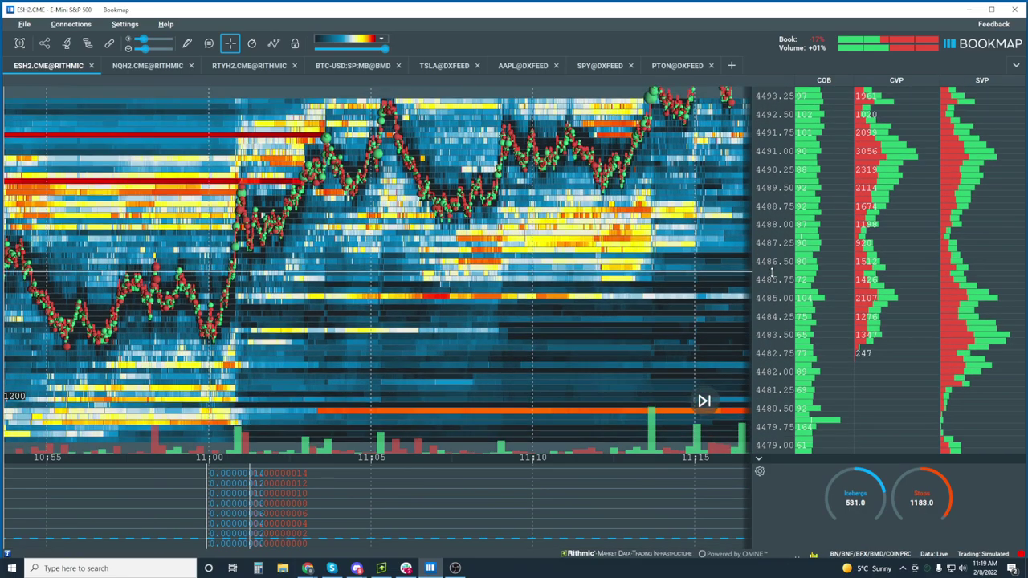
drag(615, 219, 657, 263)
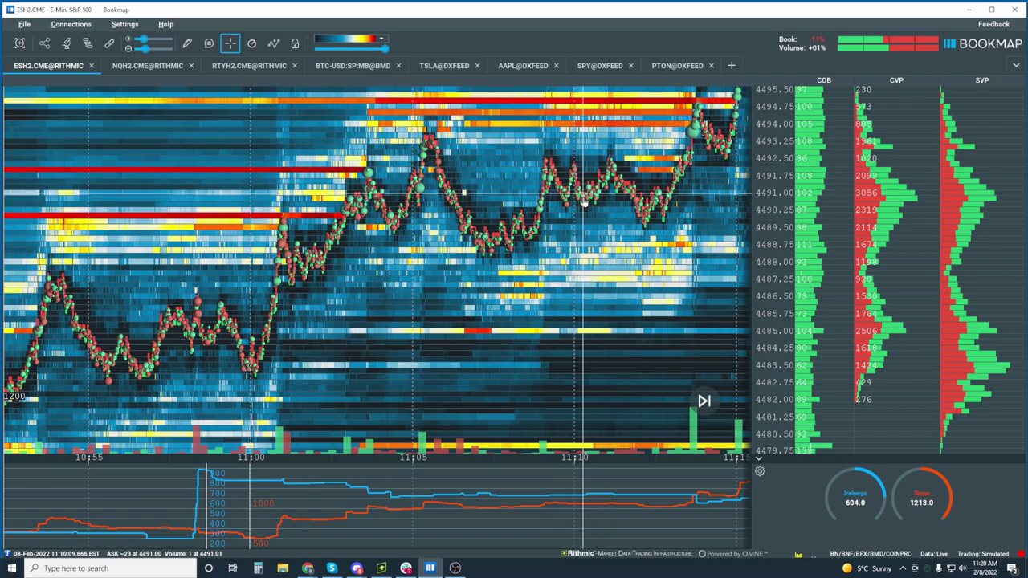
scroll(699, 204, up, 3)
scroll(764, 246, up, 3)
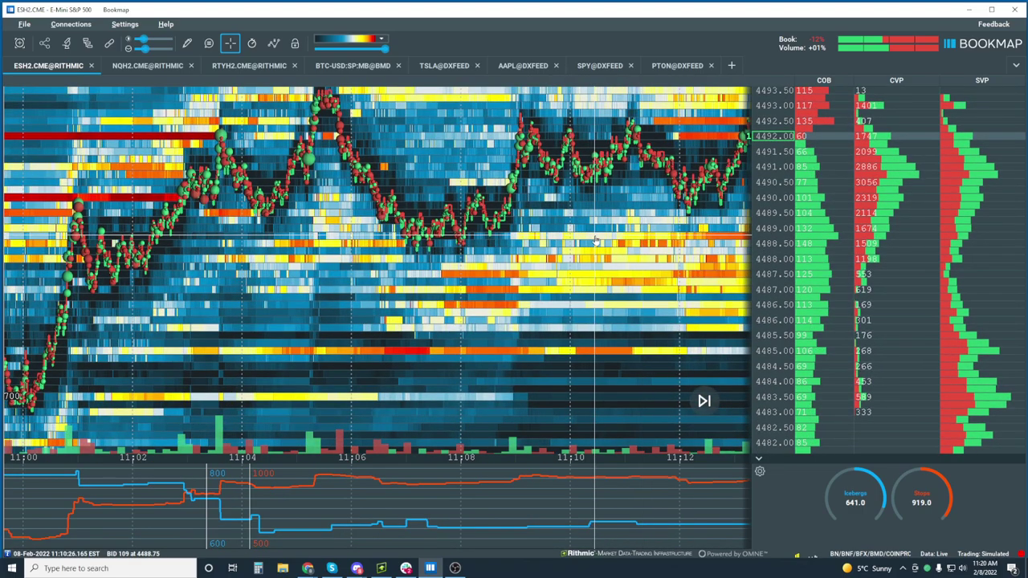
drag(564, 267, 590, 314)
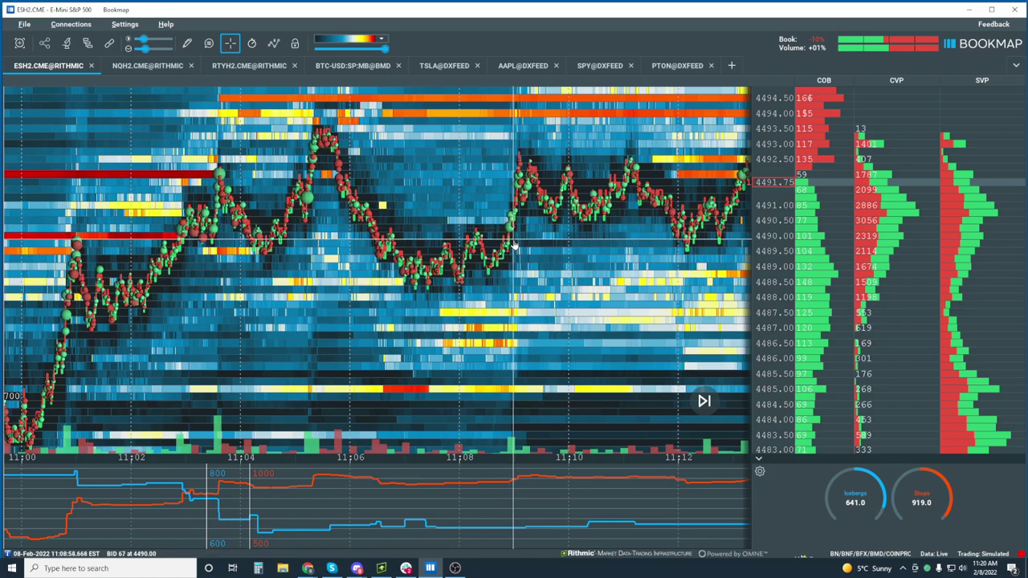
drag(544, 265, 523, 282)
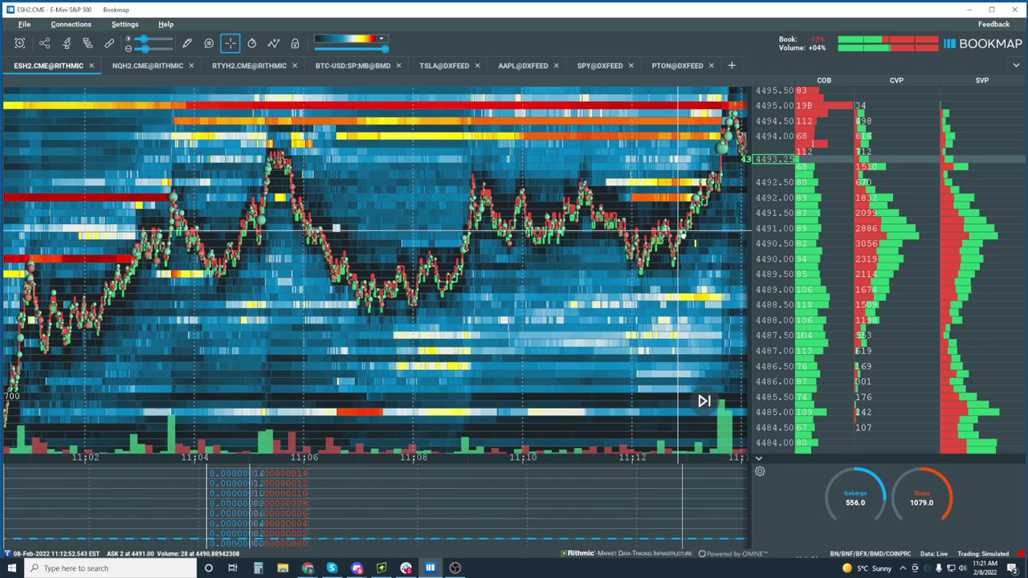
Examine in closer detail how ES breaks upward through the liquidity near 4492.50 around 11:13:30, within its wider price context.
scroll(679, 236, up, 5)
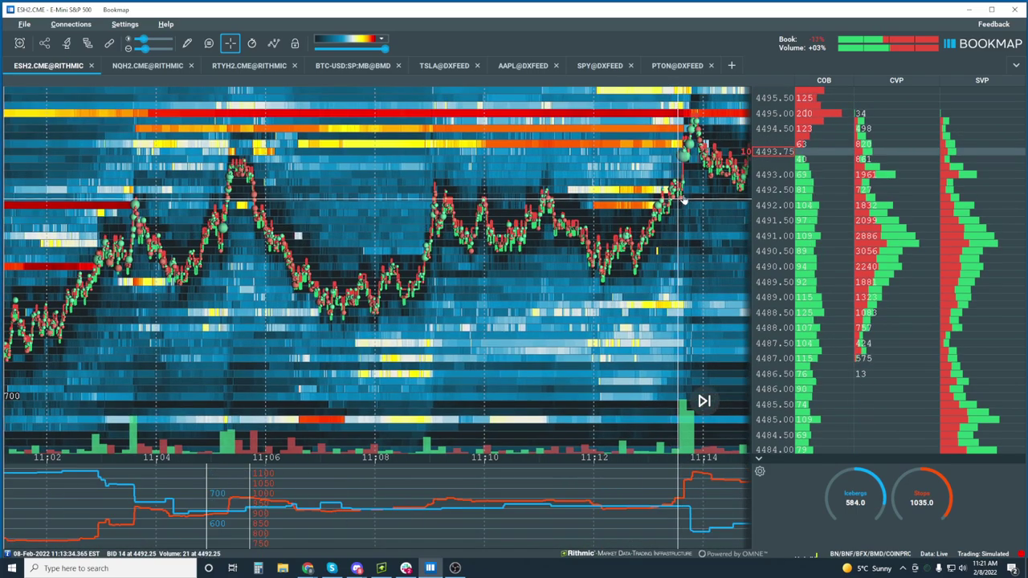
scroll(684, 198, up, 3)
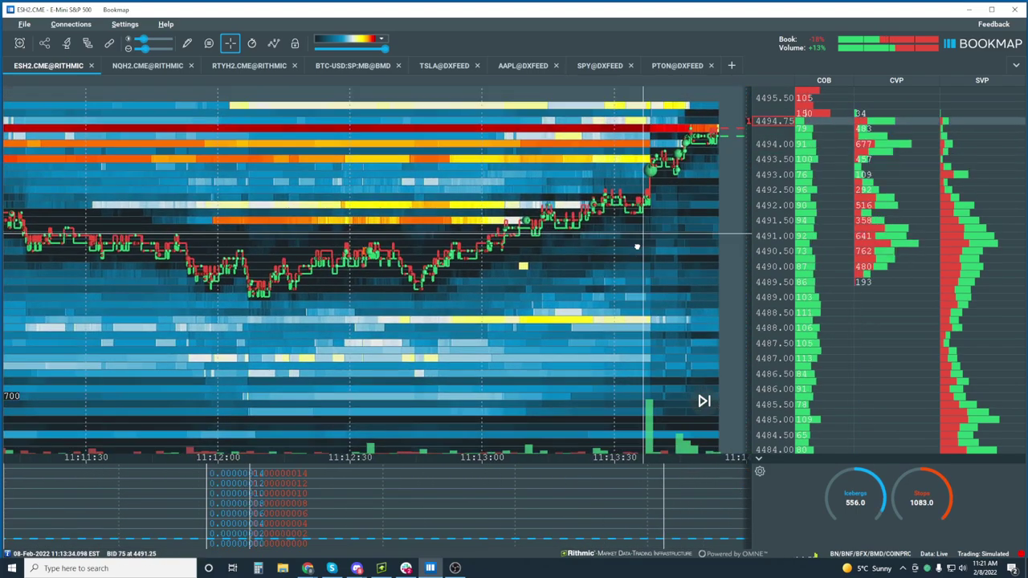
scroll(556, 237, up, 2)
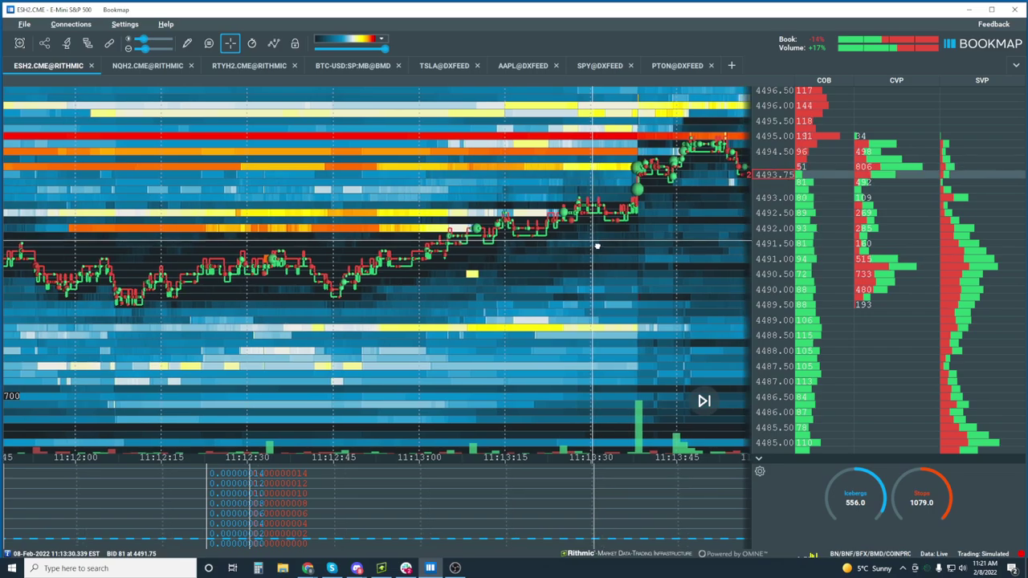
scroll(562, 244, down, 6)
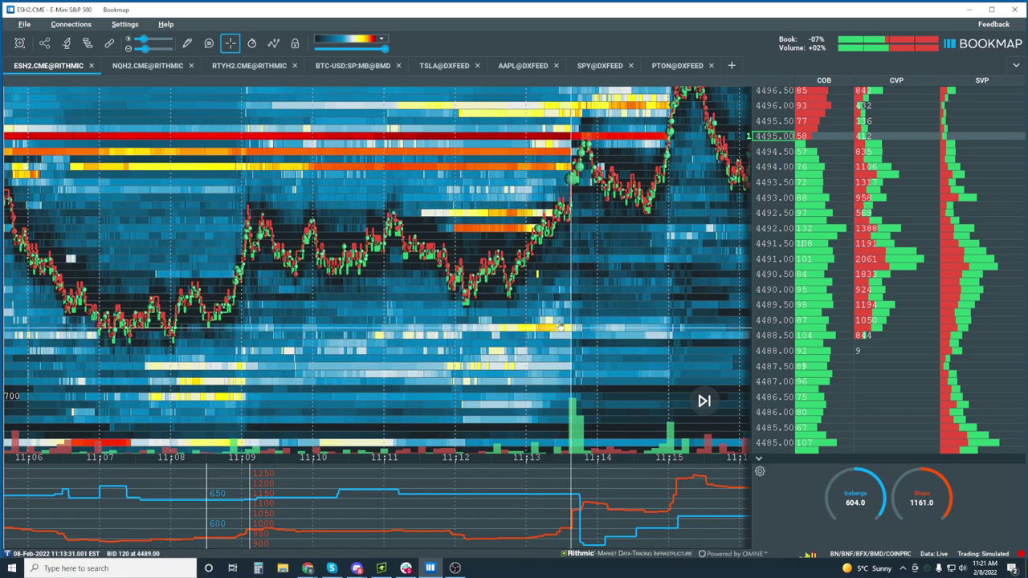
drag(530, 234, 686, 293)
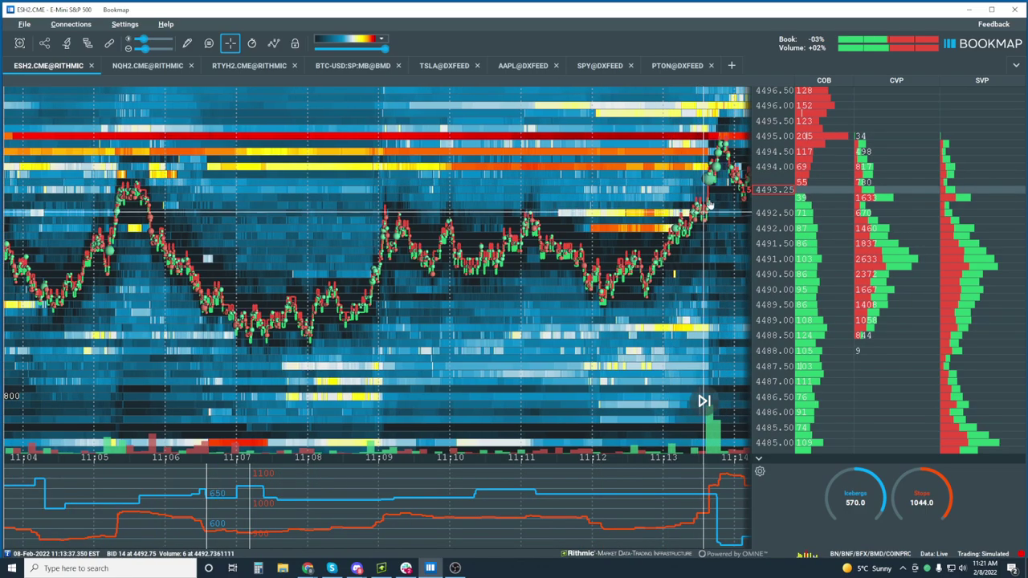
scroll(711, 211, up, 3)
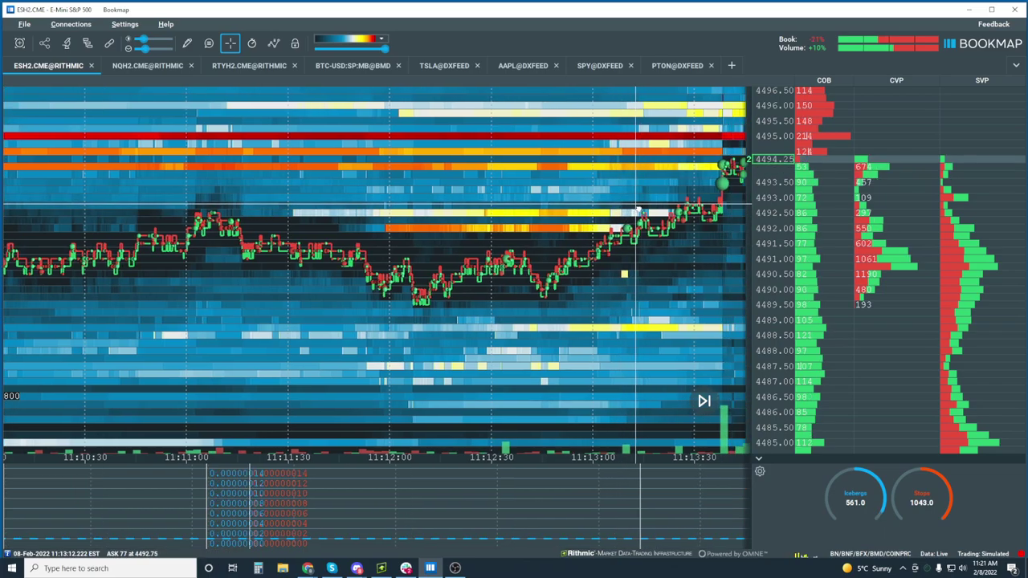
scroll(638, 210, down, 8)
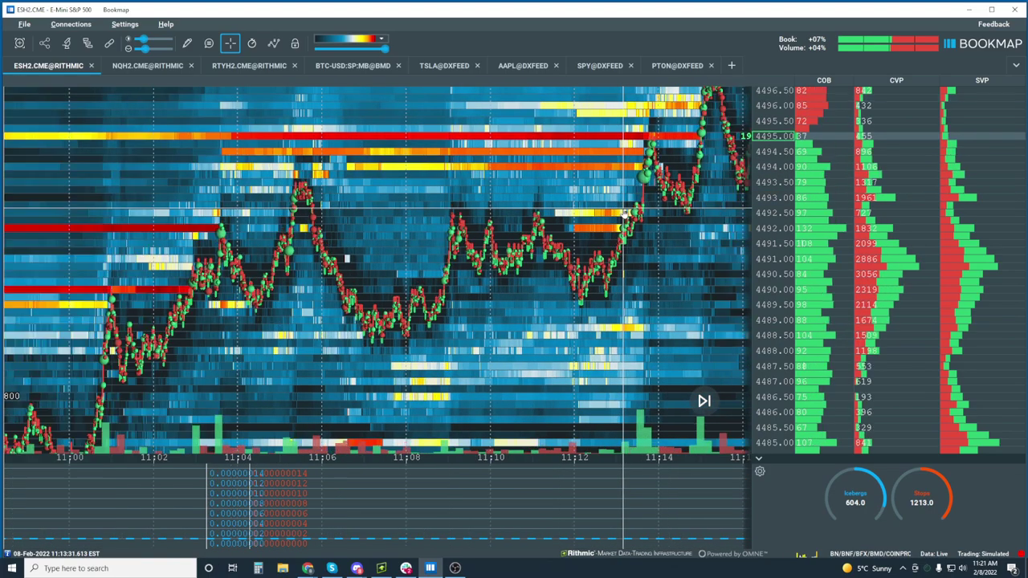
scroll(625, 215, down, 2)
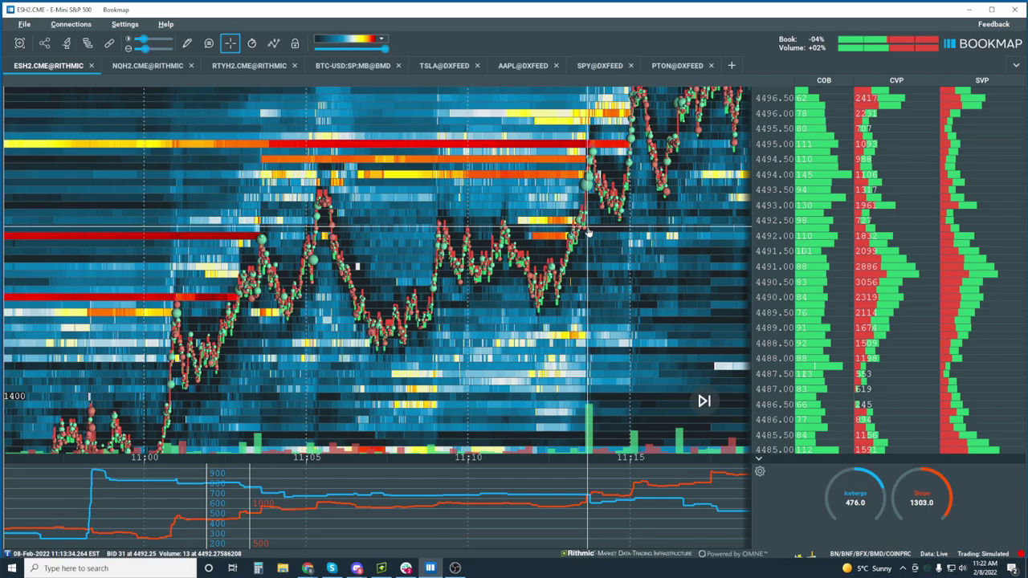
Review the annotated unknown.png chart image in Chrome again and return to the ES chart in Bookmap.
mouse_move(307, 570)
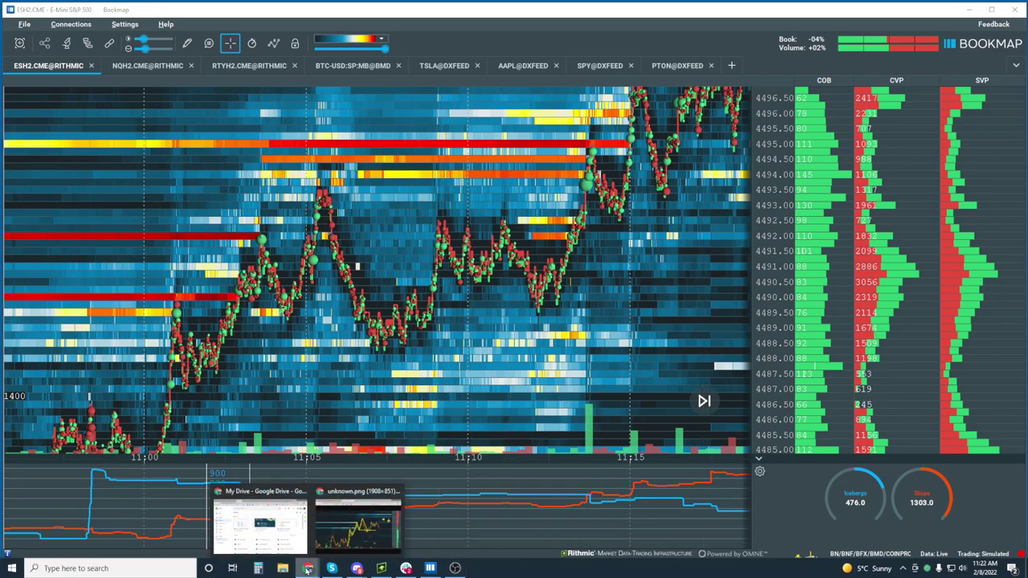
click(356, 528)
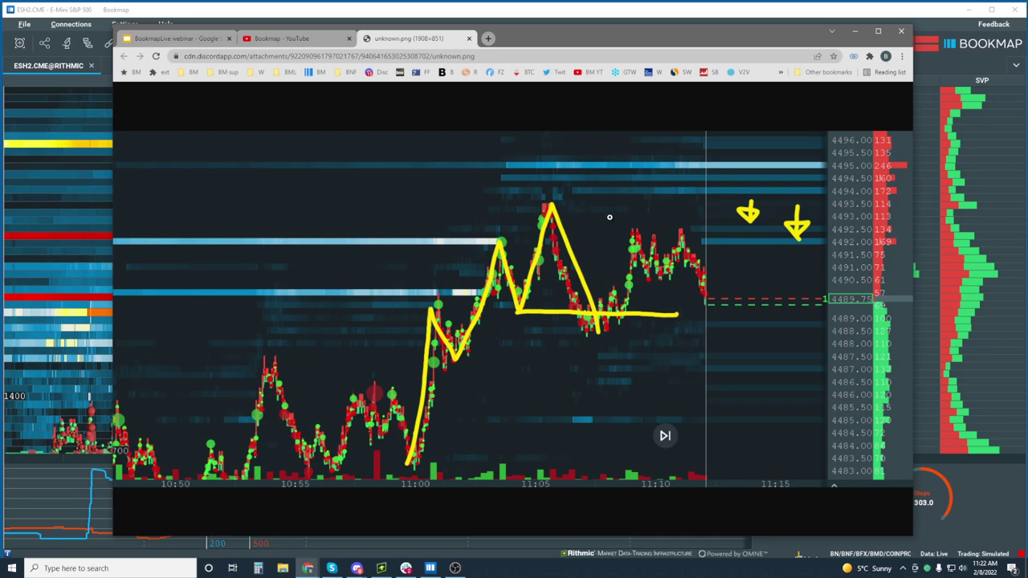
click(574, 12)
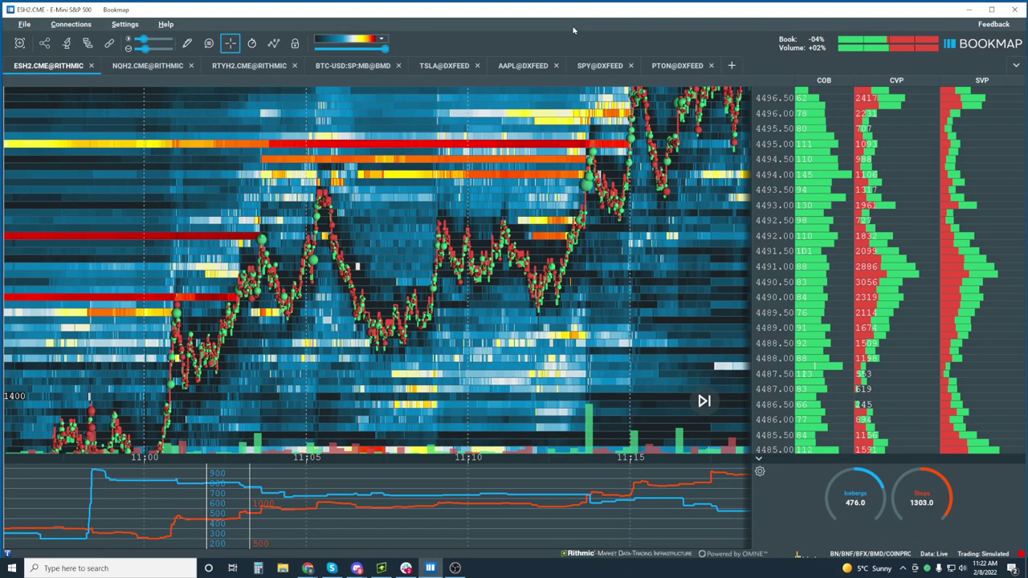
Examine the sideways ES price action between 11:09 and 11:13 in closer detail.
scroll(592, 225, up, 3)
scroll(592, 225, up, 3)
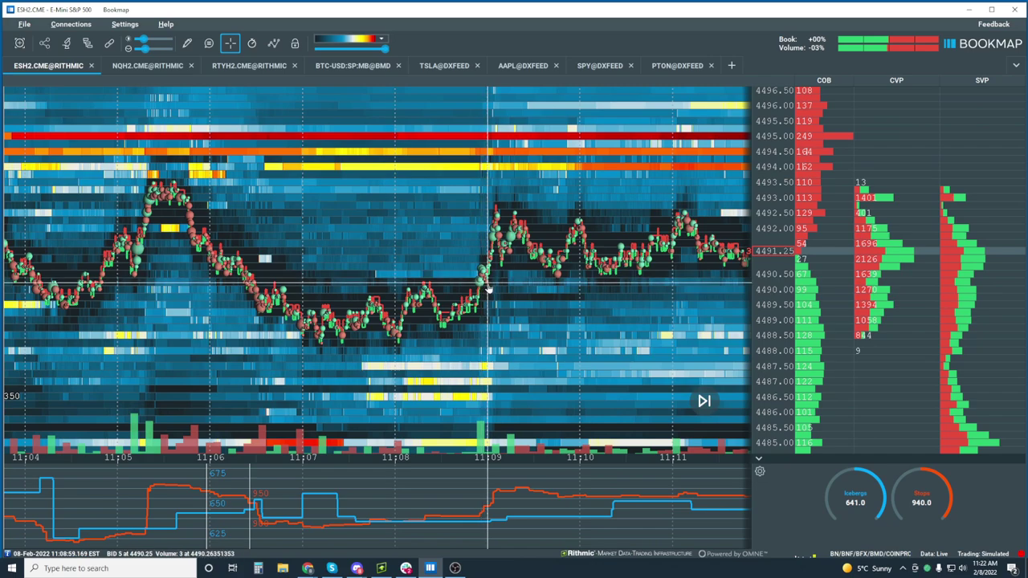
drag(524, 289, 403, 283)
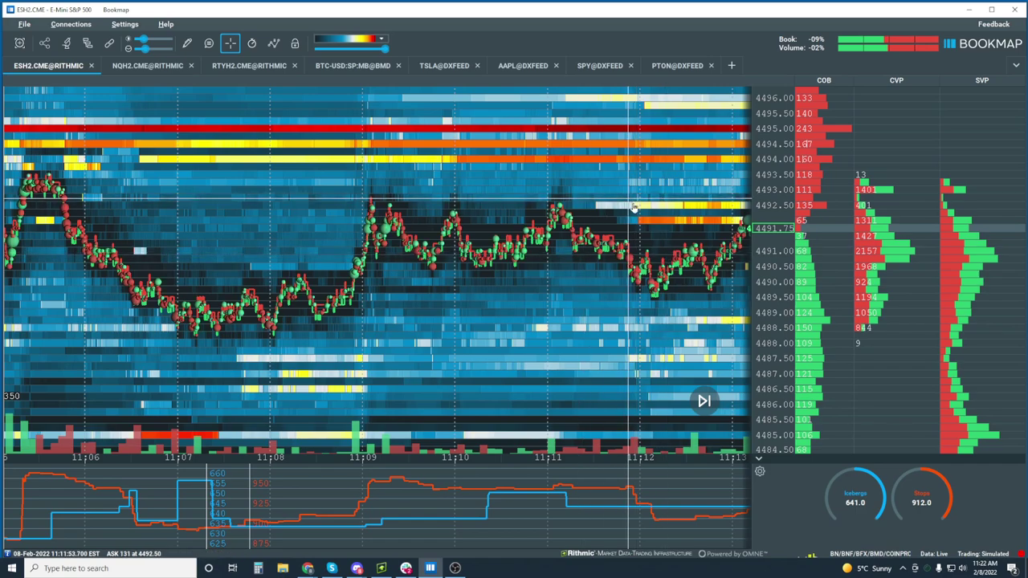
drag(641, 241, 573, 241)
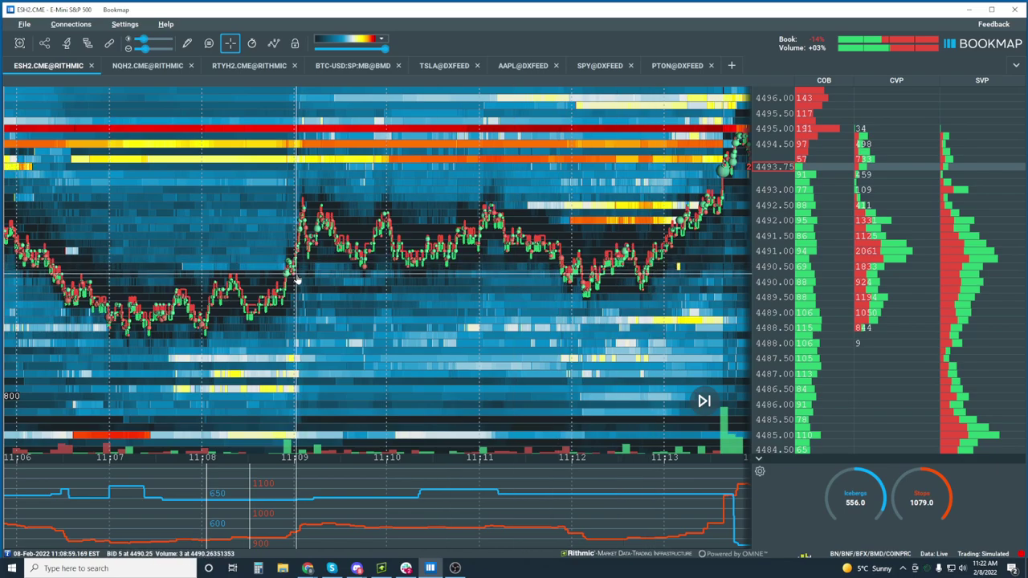
Draw a rectangle around the ES consolidation from about 11:09 to 11:13:30, between roughly 4490.25 and 4492.50.
scroll(527, 276, down, 3)
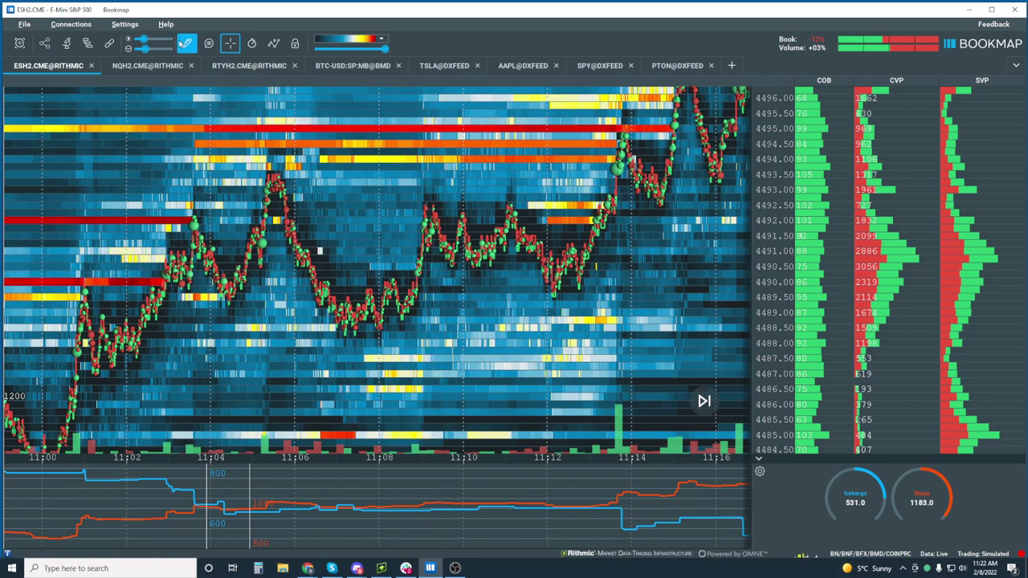
click(191, 45)
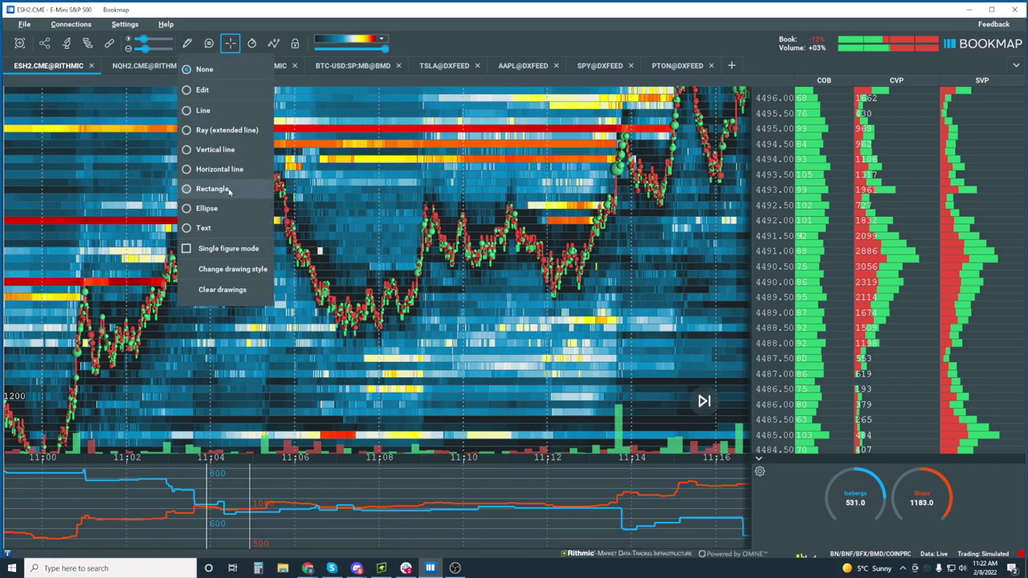
click(229, 190)
mouse_move(416, 275)
mouse_down()
mouse_move(575, 233)
mouse_move(614, 206)
mouse_up()
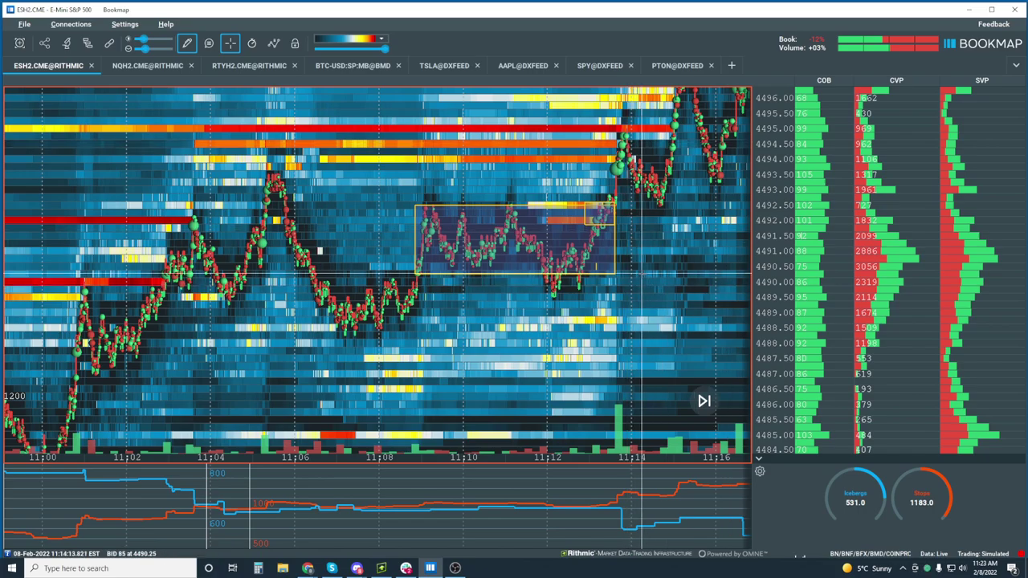
Draw rectangles around about 11:05–11:15 between 4489.25 and 4493.25 and 11:13–11:22 between 4493.75 and 4498, then turn off drawing mode.
scroll(640, 273, down, 5)
scroll(780, 204, down, 2)
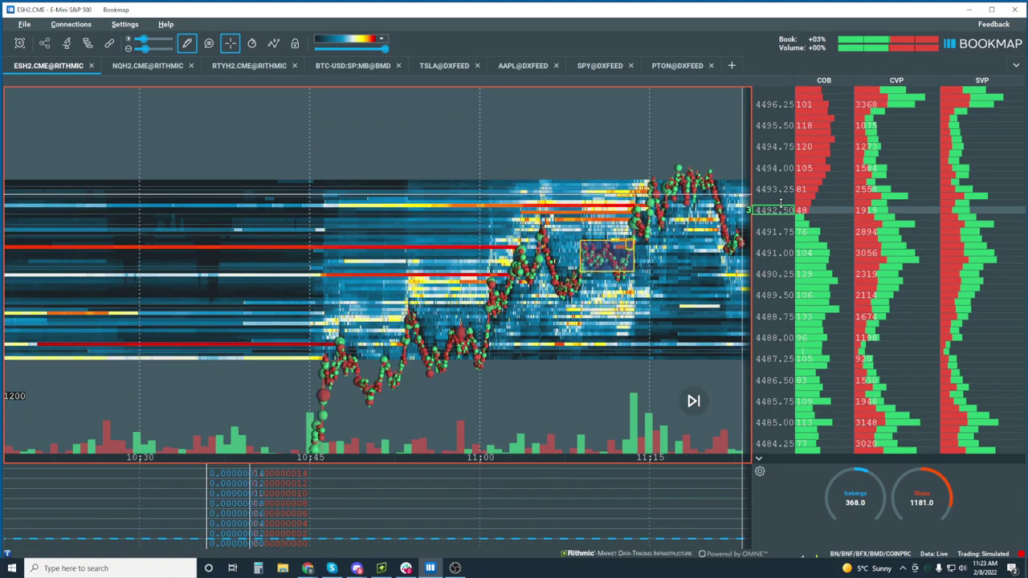
scroll(781, 204, down, 3)
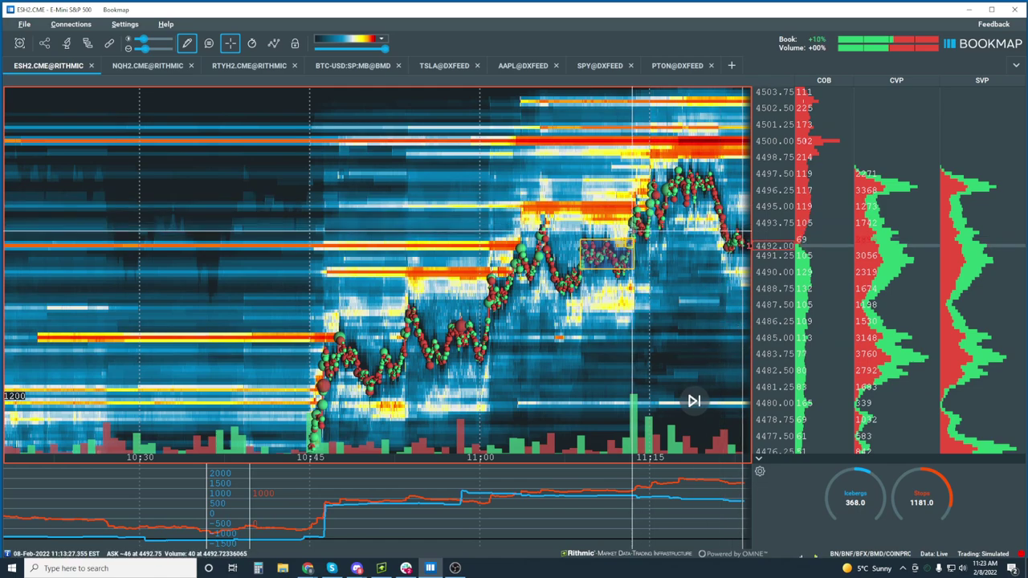
drag(543, 228, 619, 275)
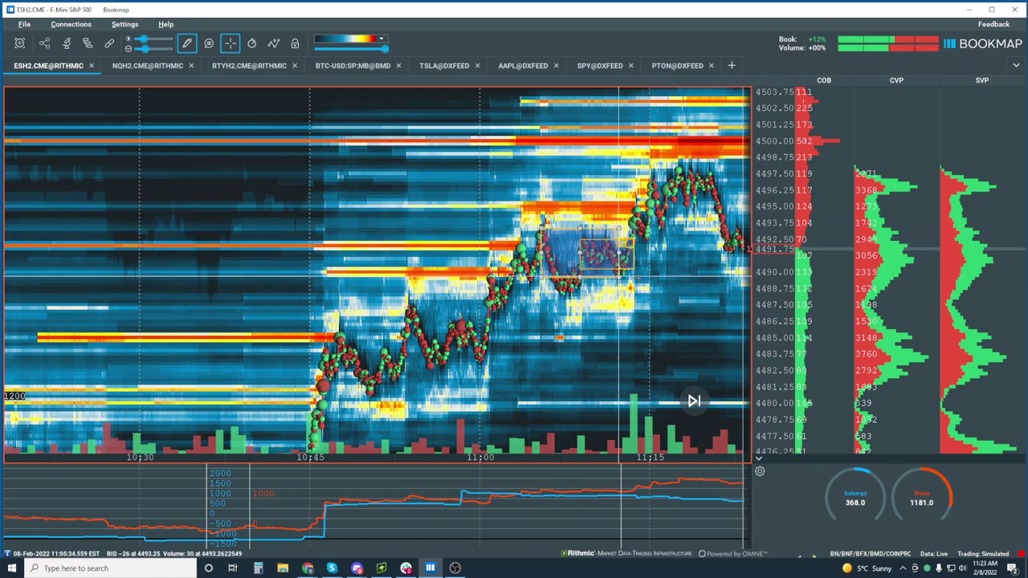
drag(631, 228, 729, 163)
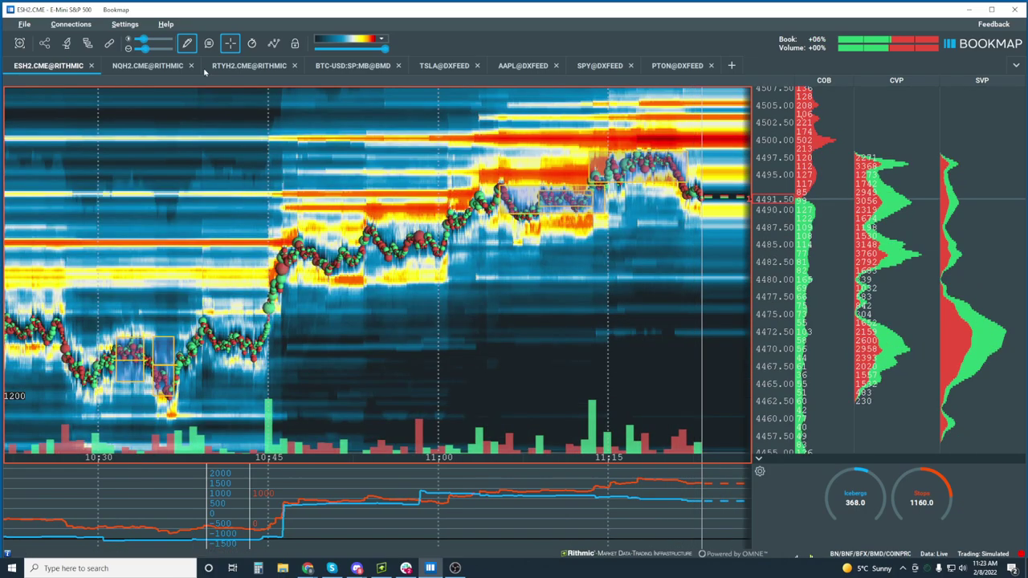
click(186, 43)
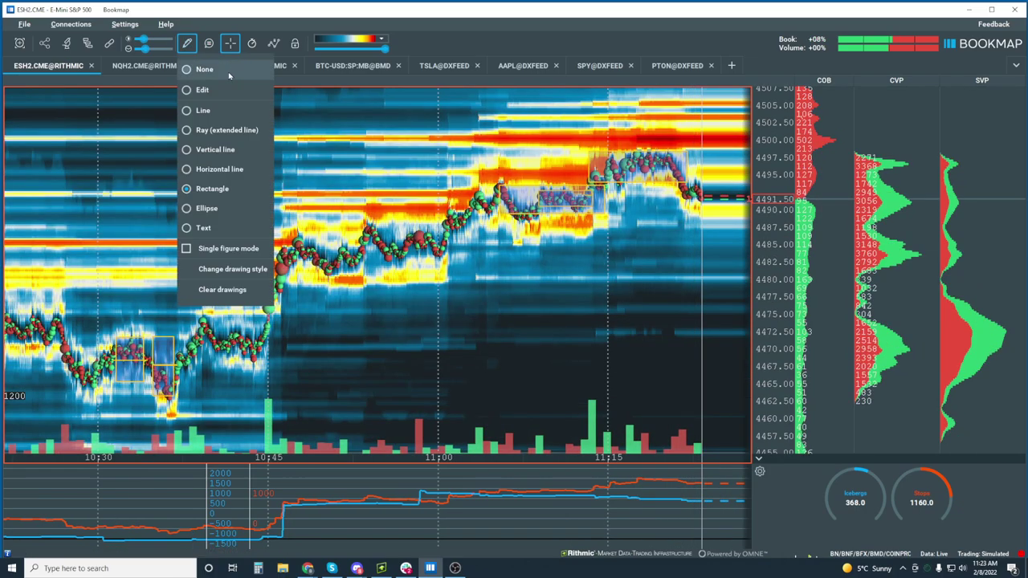
click(229, 74)
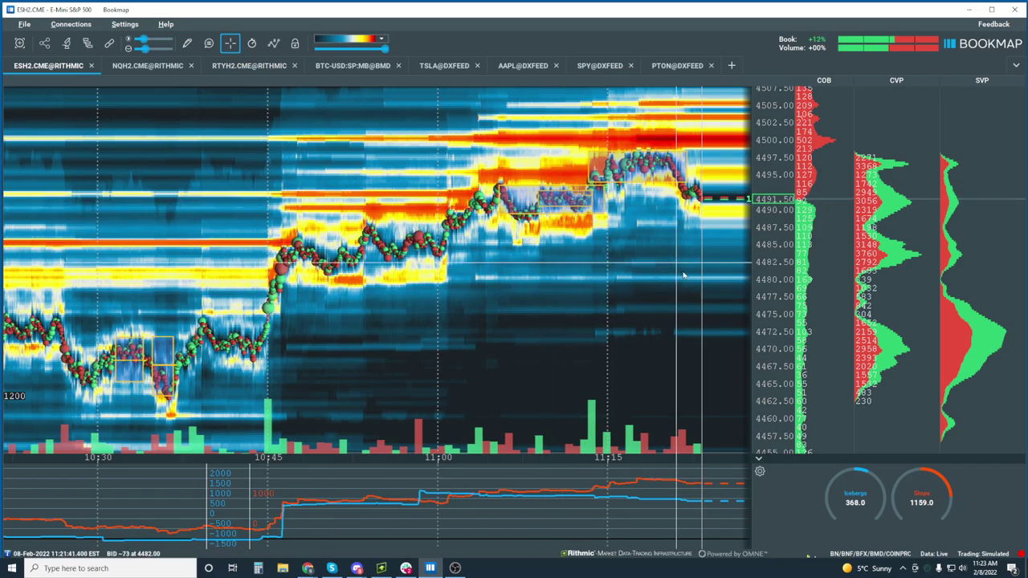
Draw a smaller rectangle inside the upper range, from about 11:16 to 11:21 between roughly 4495.25 and 4498.
scroll(683, 275, up, 5)
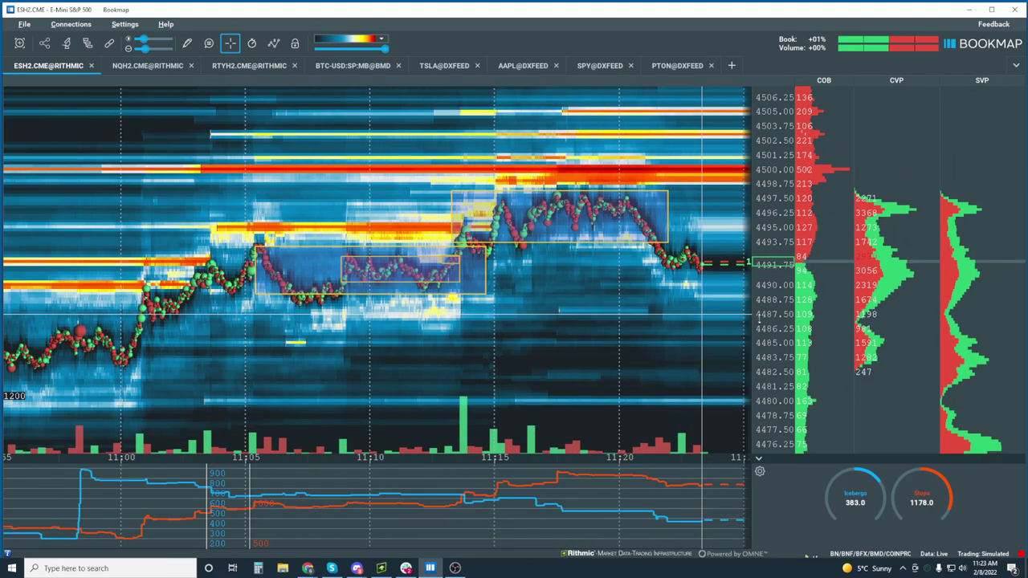
scroll(760, 319, up, 4)
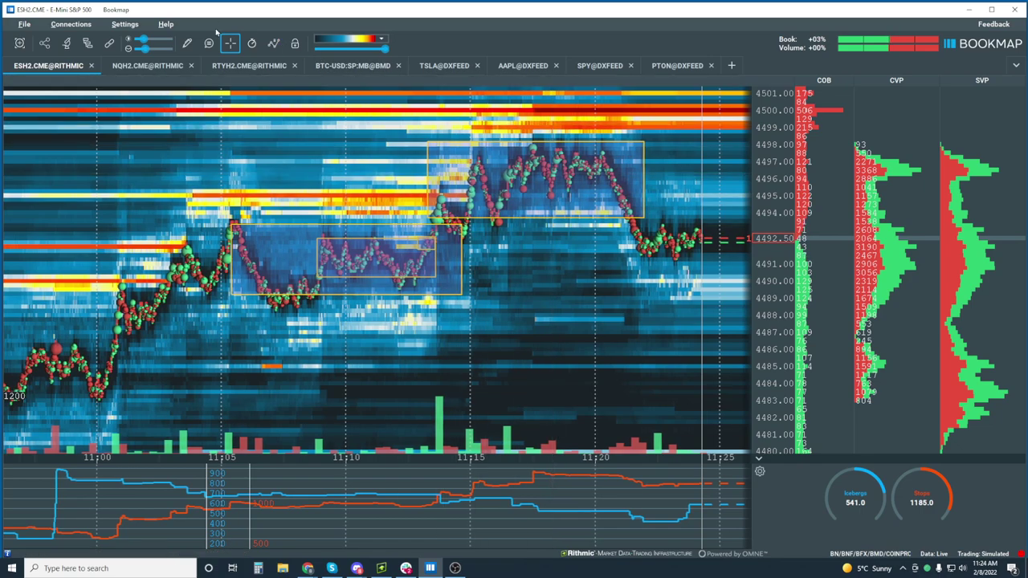
click(185, 44)
click(213, 186)
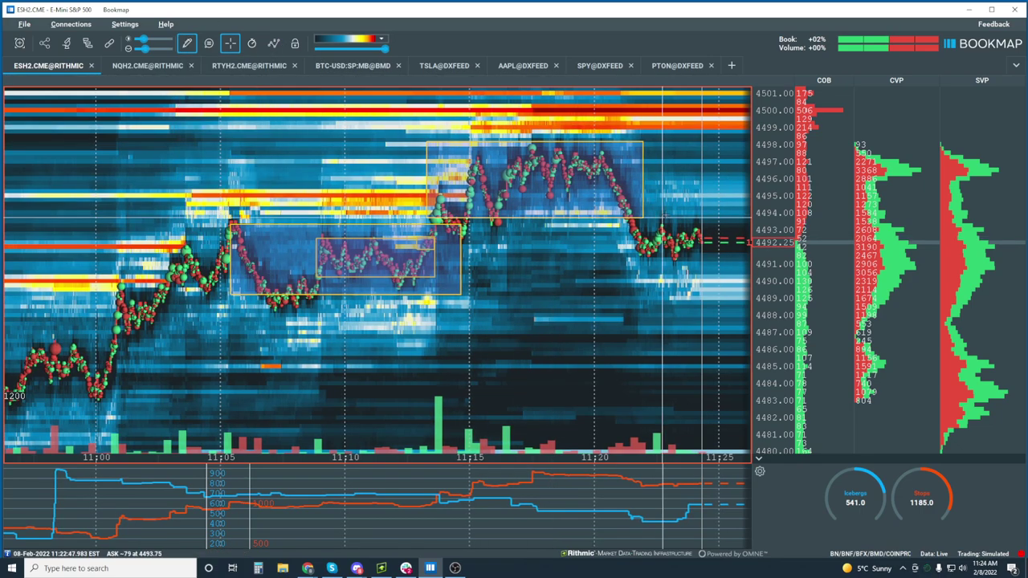
drag(622, 193, 496, 143)
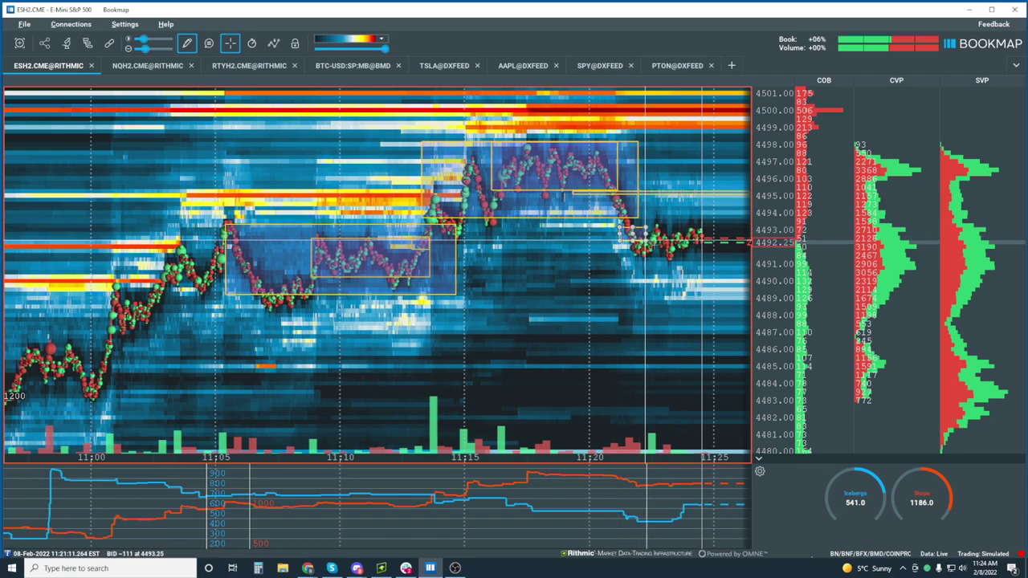
Draw a rectangle around the ES consolidation from about 11:21 to 11:24, between roughly 4491 and 4493.25, then turn off drawing mode.
scroll(763, 436, up, 2)
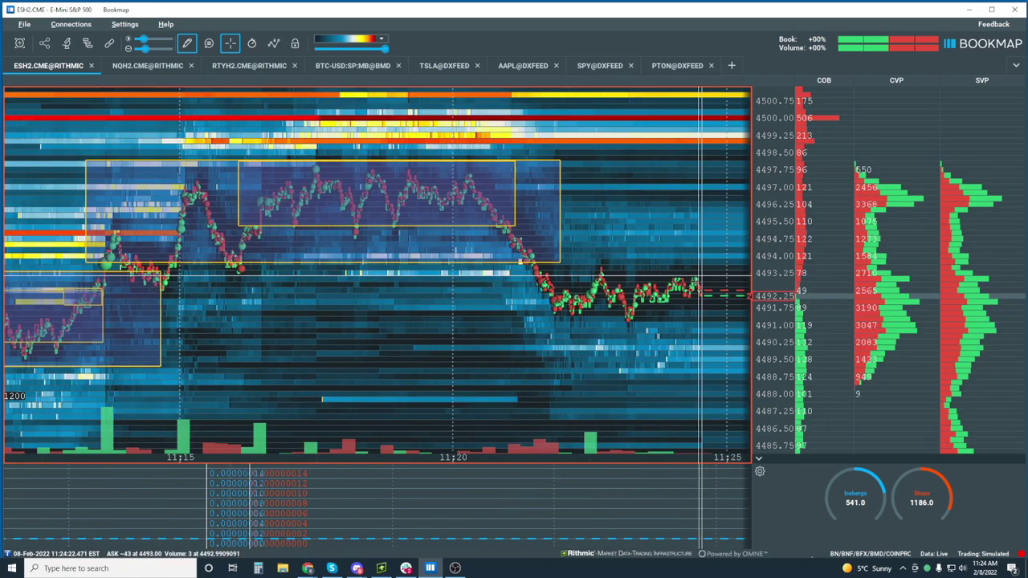
scroll(763, 436, up, 2)
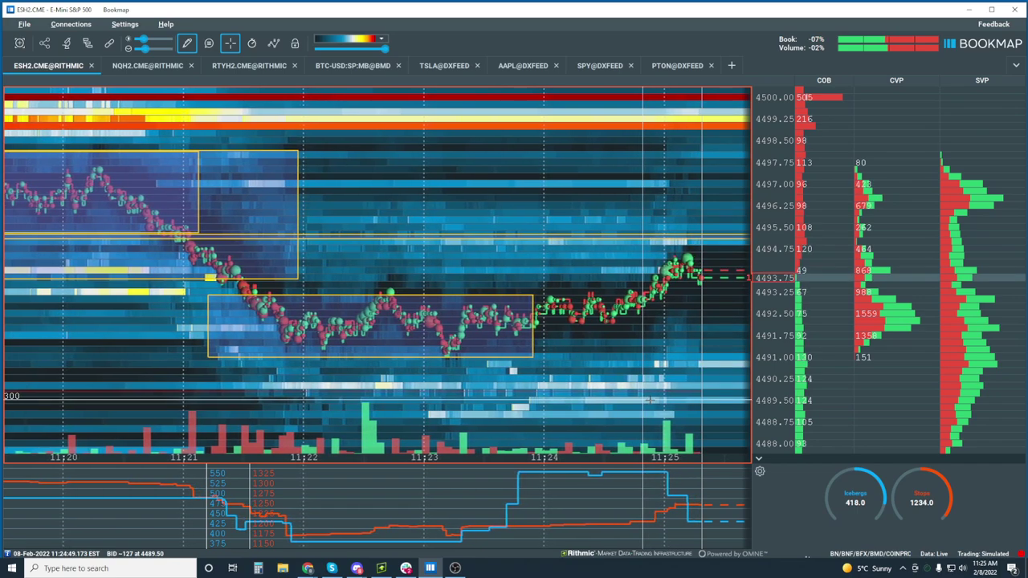
key(Escape)
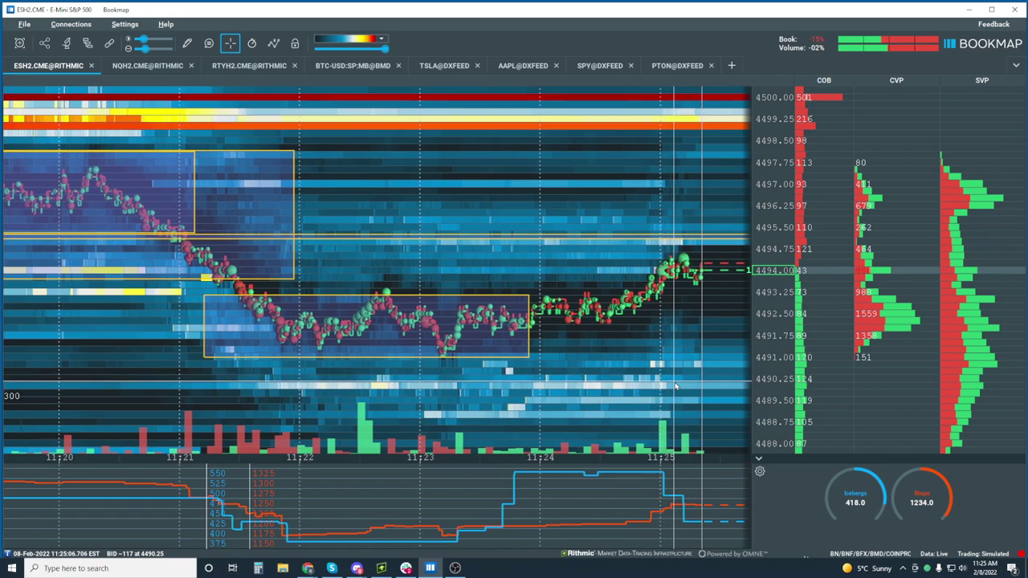
Switch to Snagit Editor and show the saved capture of the 7 February ES heatmap.
scroll(682, 322, down, 5)
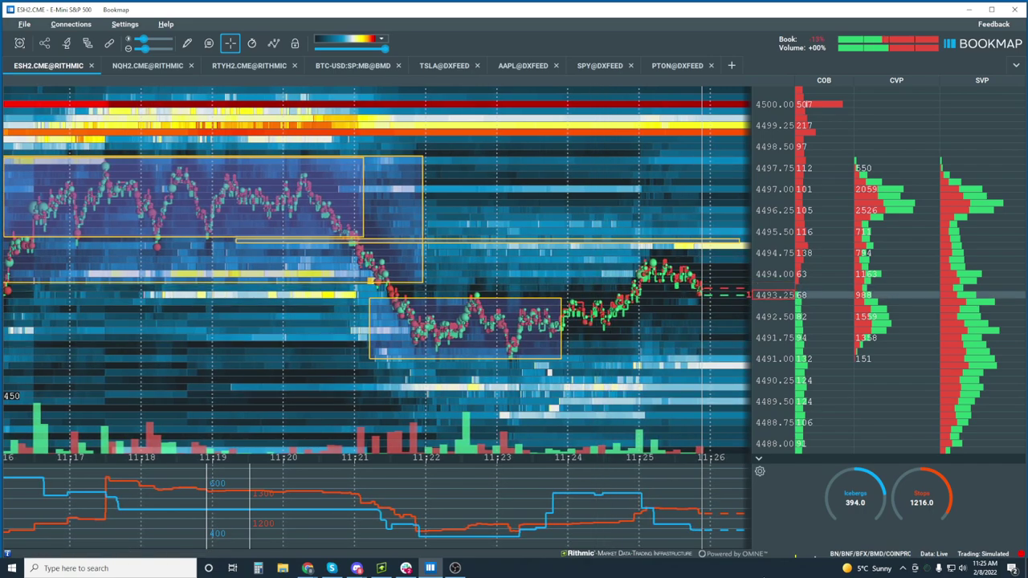
click(903, 569)
right_click(873, 528)
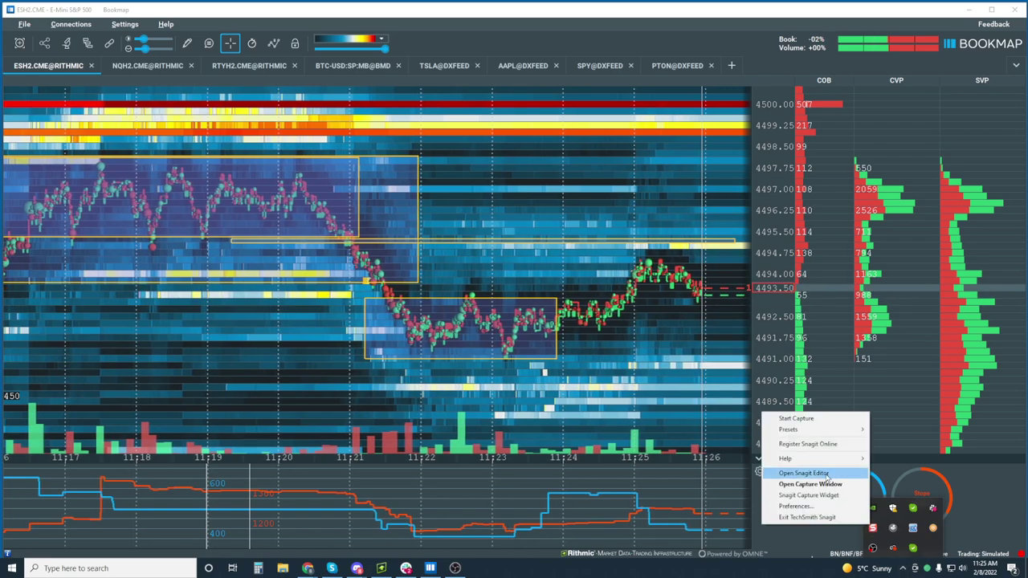
click(828, 474)
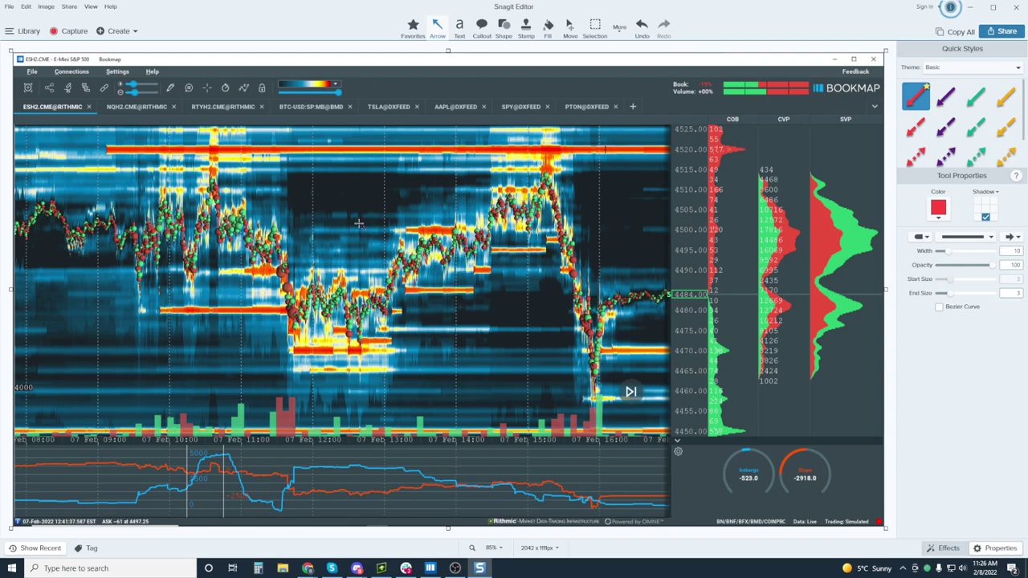
Draw four red arrows on the capture pointing to the rising liquidity levels below price at about 4485, 4490, 4495 and 4497.50.
drag(358, 224, 425, 288)
drag(400, 196, 483, 262)
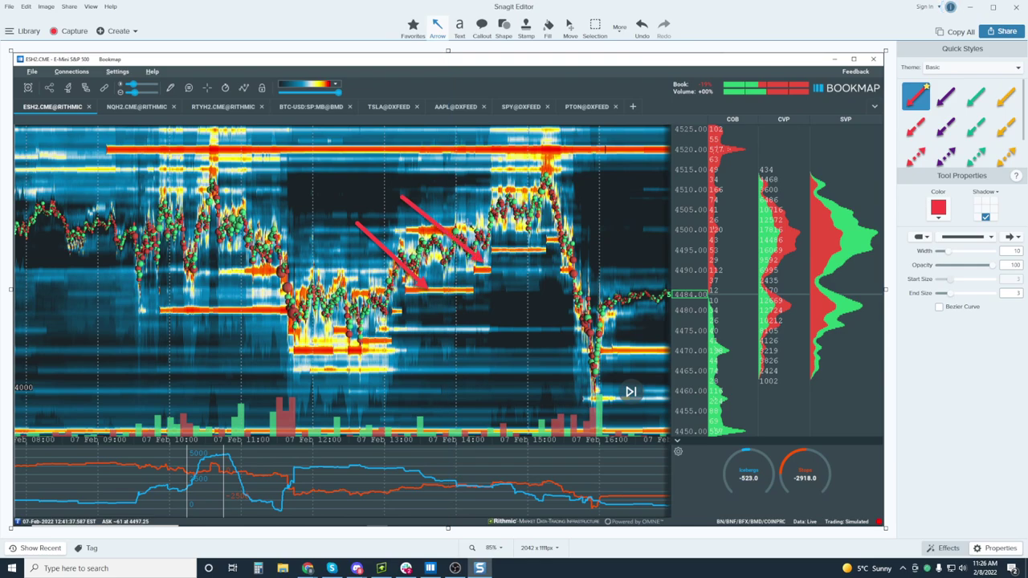
drag(494, 173, 558, 240)
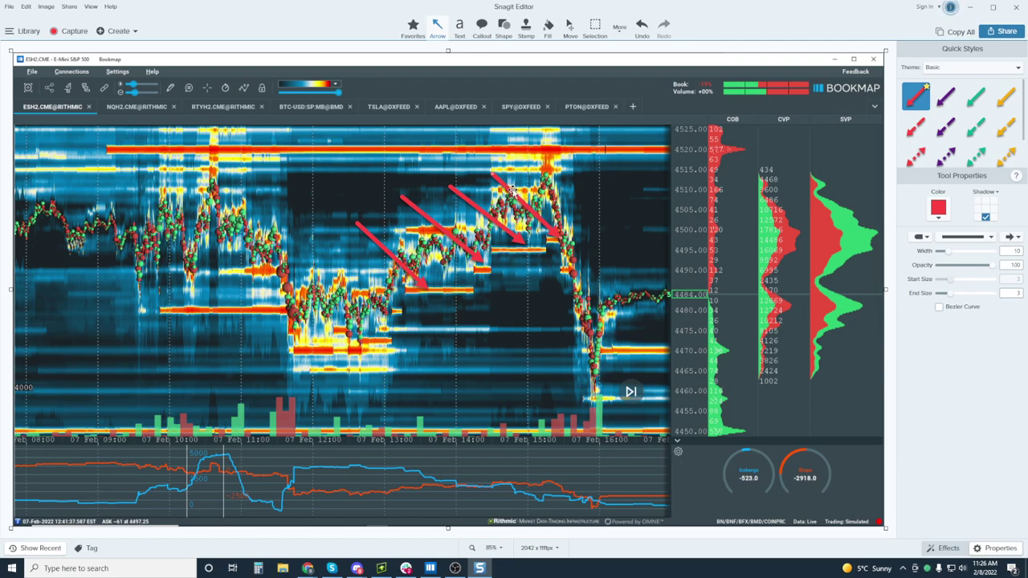
Move the arrows to the liquidity levels above price at about 4515, 4510 and 4500, and shift the one near 4485 to an earlier time.
drag(463, 105, 531, 168)
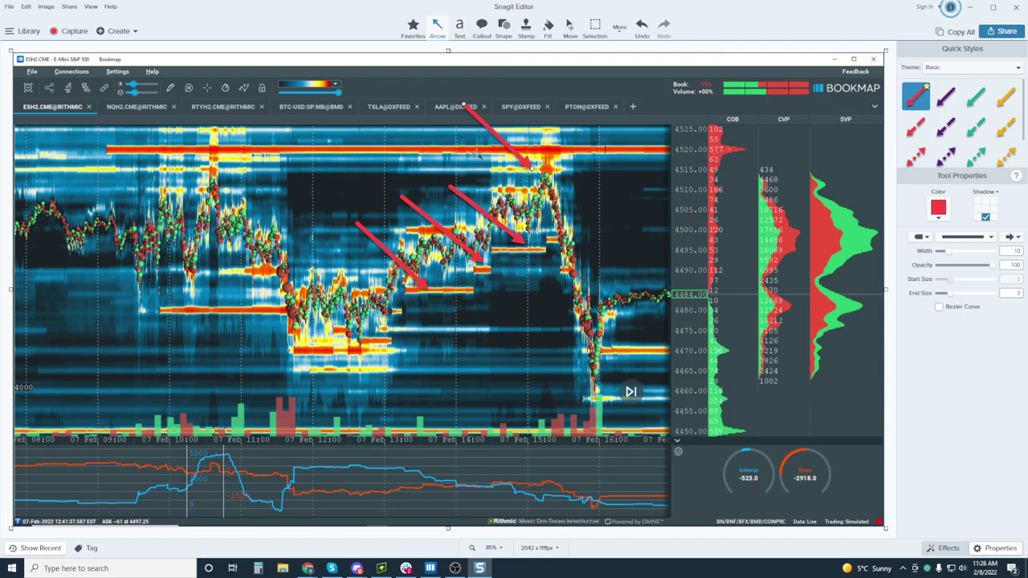
drag(476, 207, 446, 153)
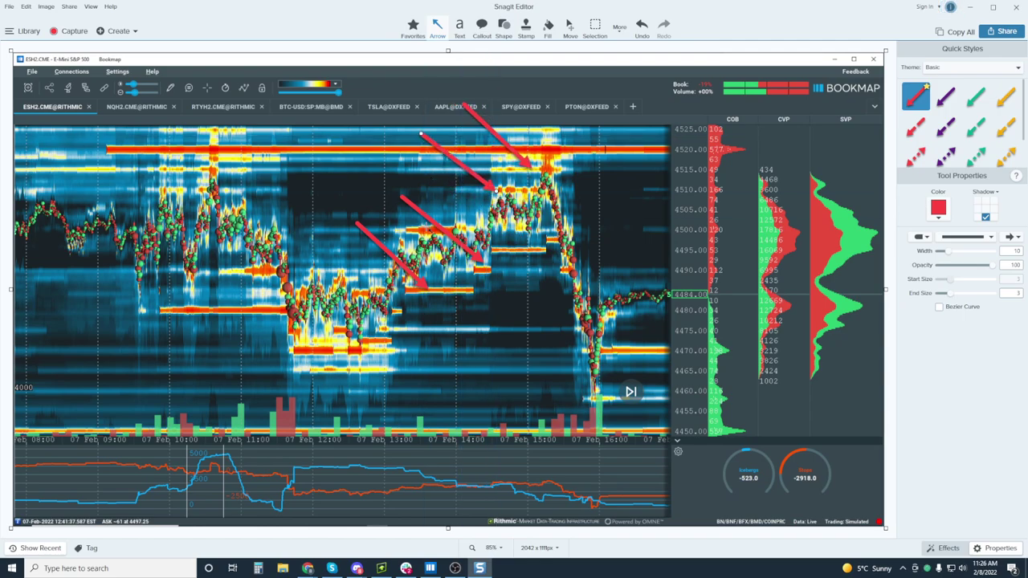
drag(436, 225, 399, 191)
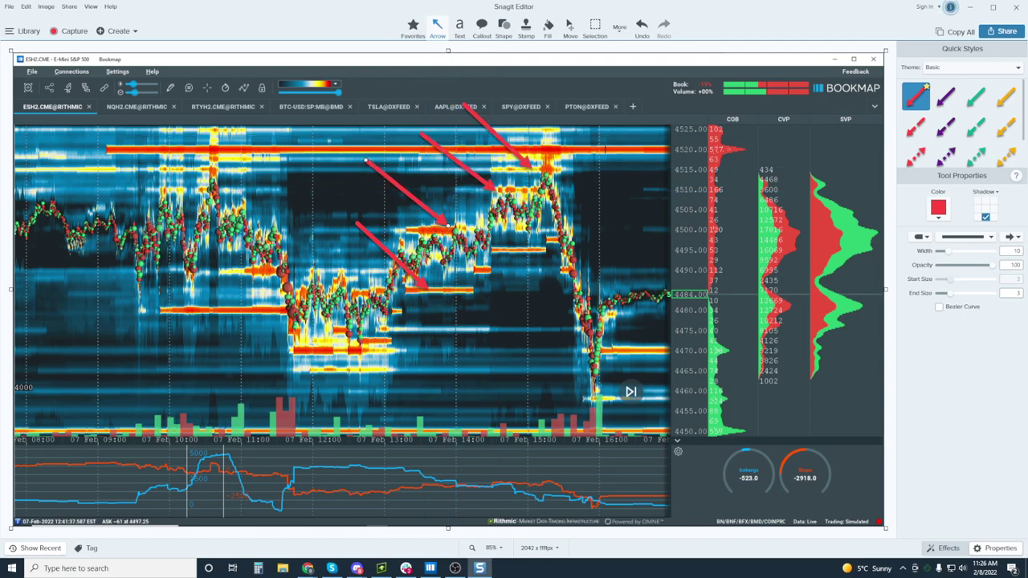
drag(418, 280, 399, 278)
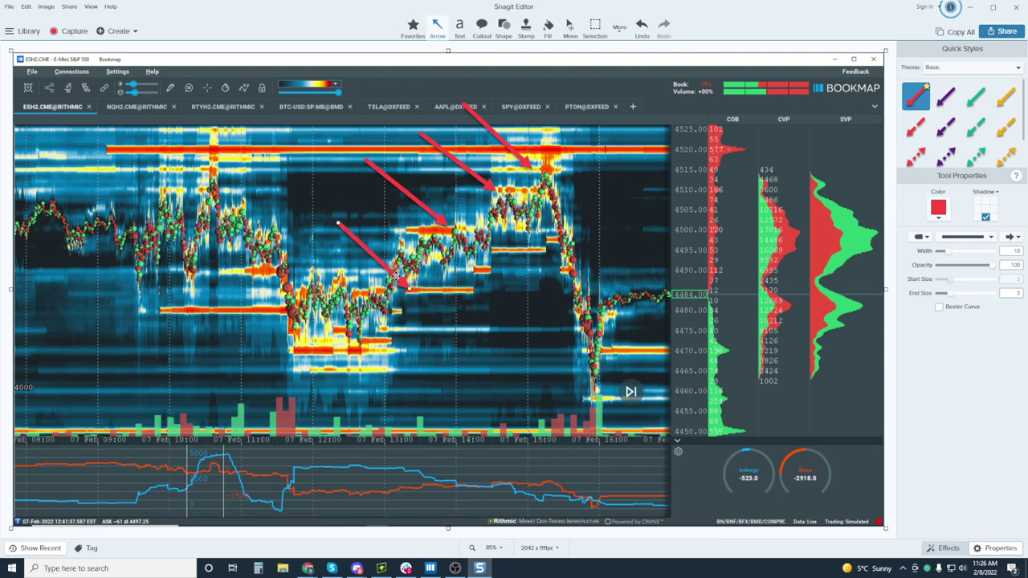
Delete all the red arrows from the capture and close Snagit Editor.
key(Delete)
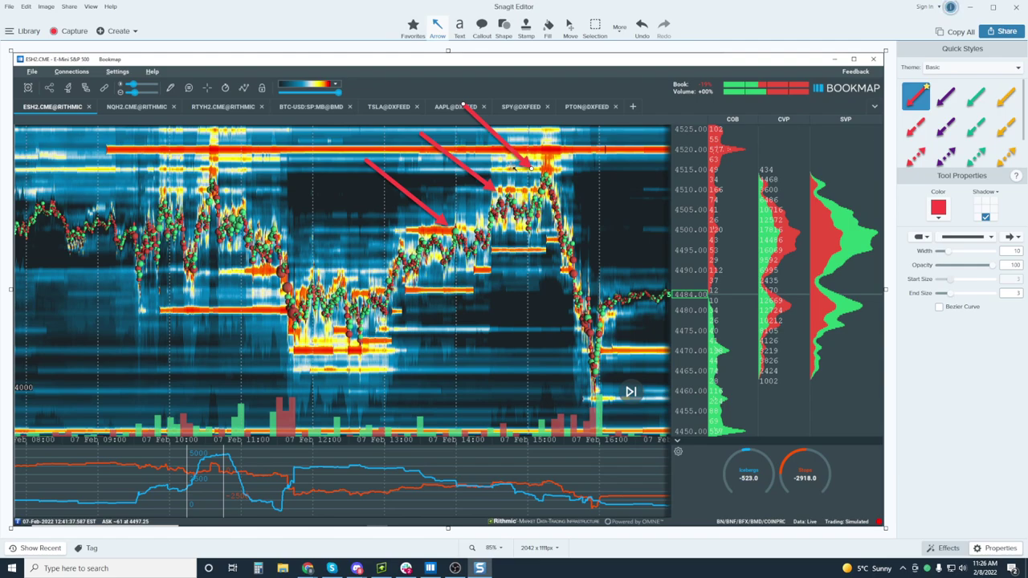
key(Delete)
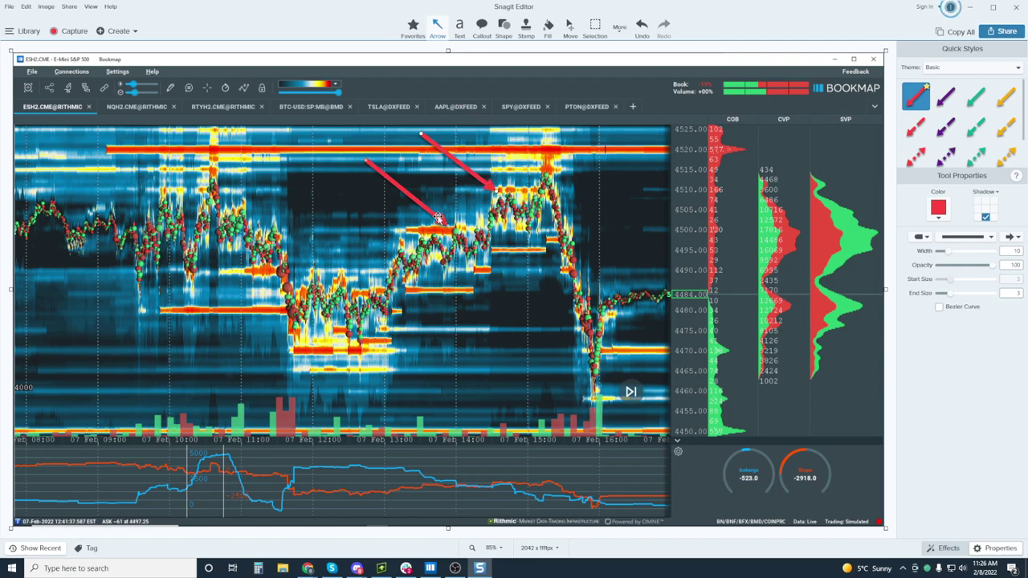
key(Delete)
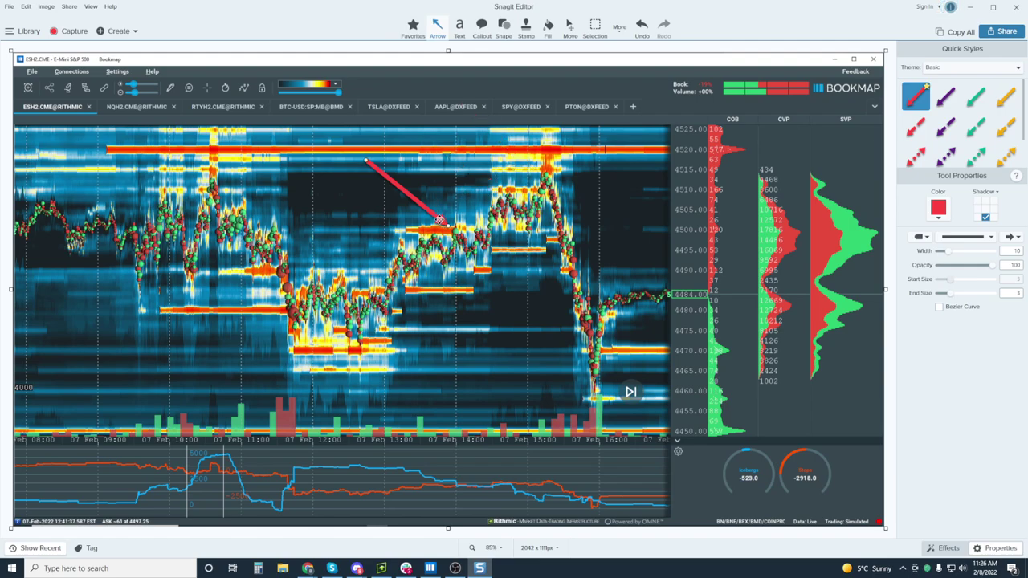
key(Delete)
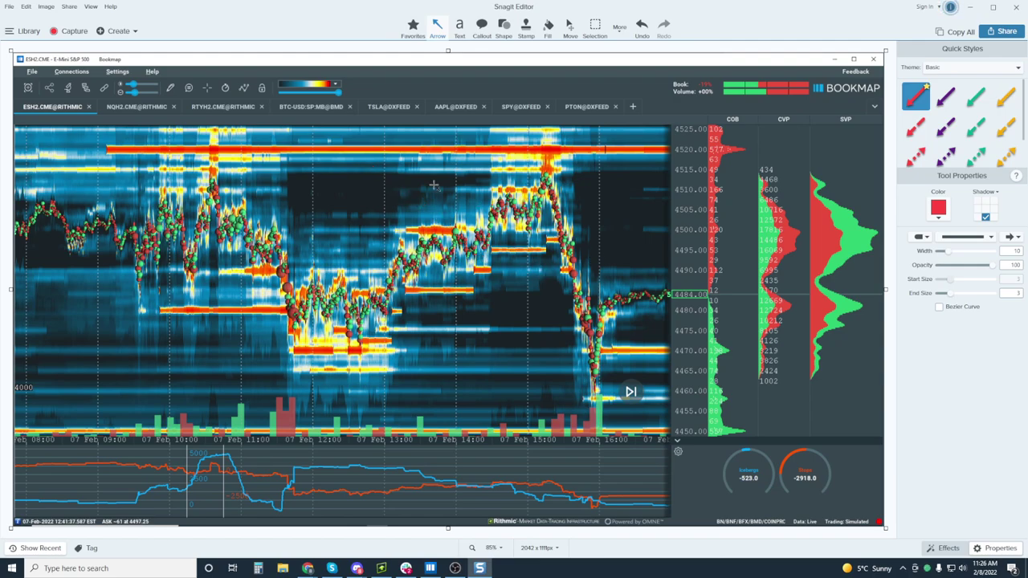
click(1016, 6)
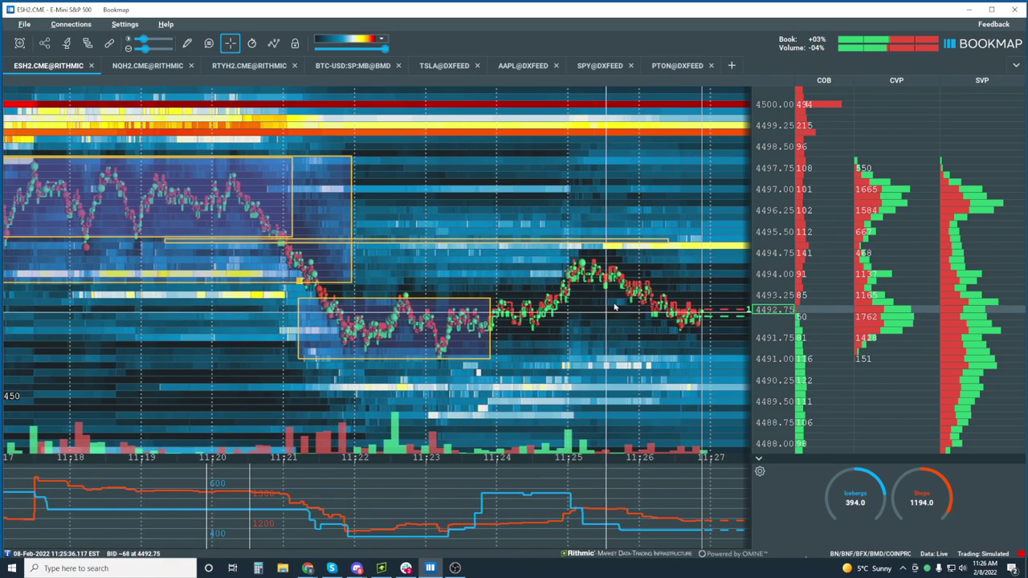
Examine the ES daily, hourly and 15-minute charts in Rithmic Trader Pro, then return to the Bookmap heatmap.
scroll(572, 273, down, 2)
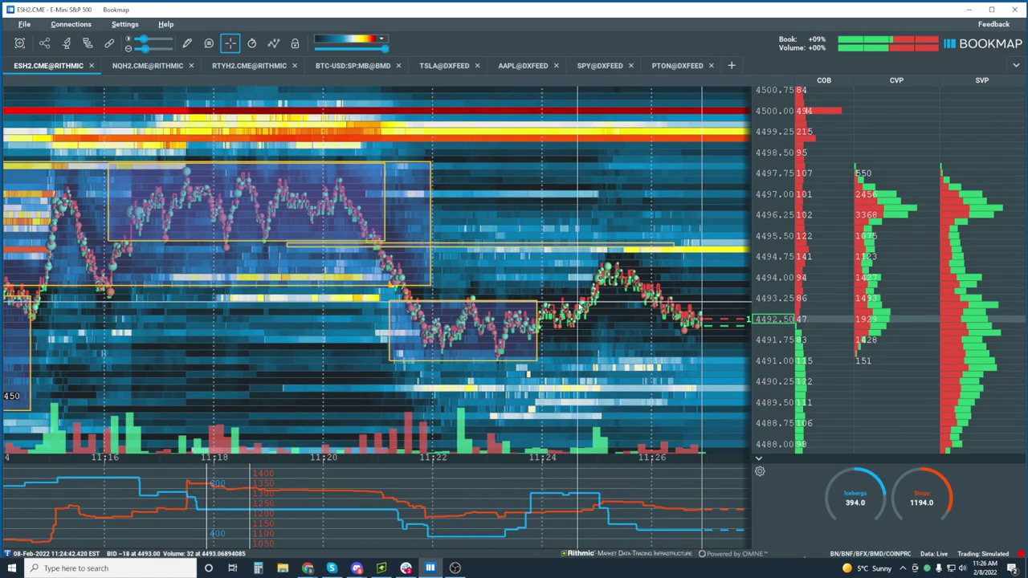
scroll(579, 307, down, 3)
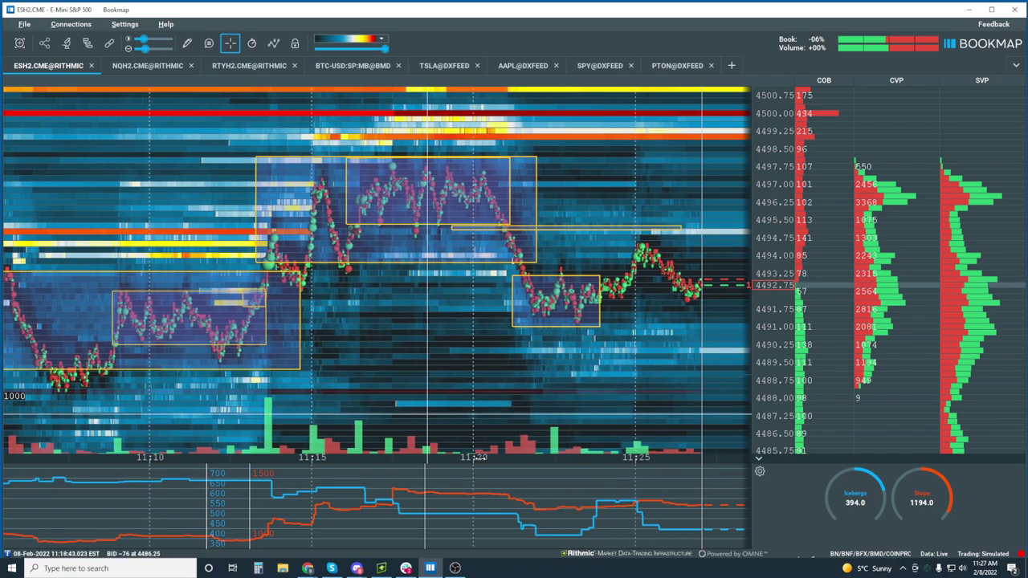
click(380, 568)
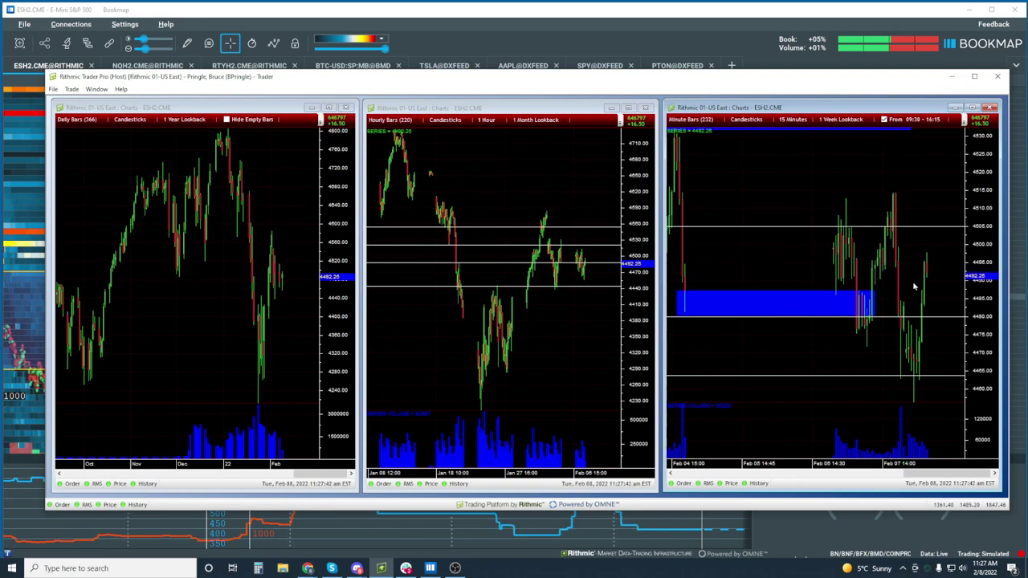
click(567, 13)
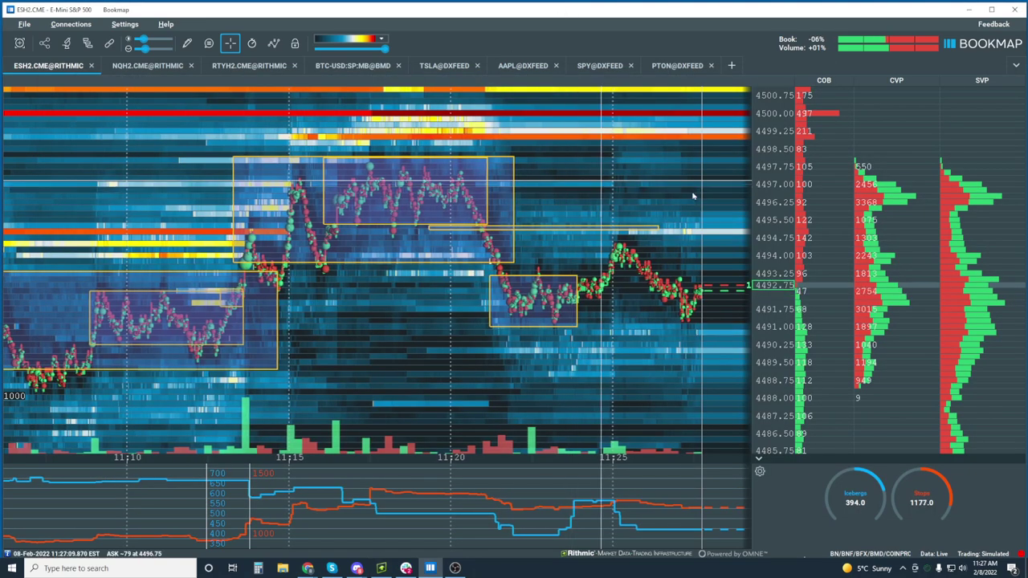
Examine the ES heatmap from about 10:05 to 10:50, comparing resting liquidity, icebergs and stops before and during the rise around 10:45.
scroll(697, 201, down, 3)
scroll(698, 201, down, 3)
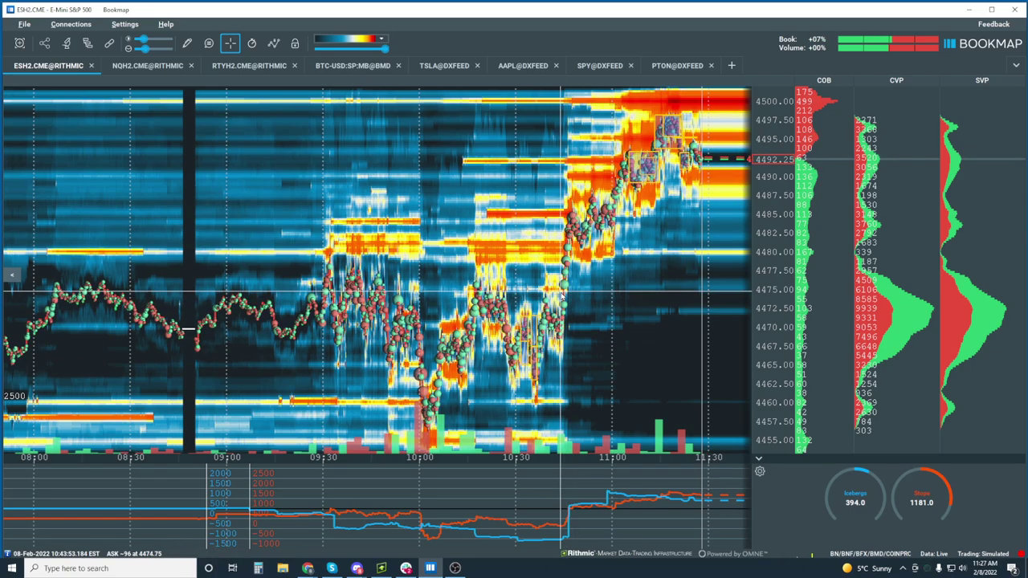
scroll(482, 301, up, 2)
scroll(482, 301, up, 2)
drag(482, 301, 667, 291)
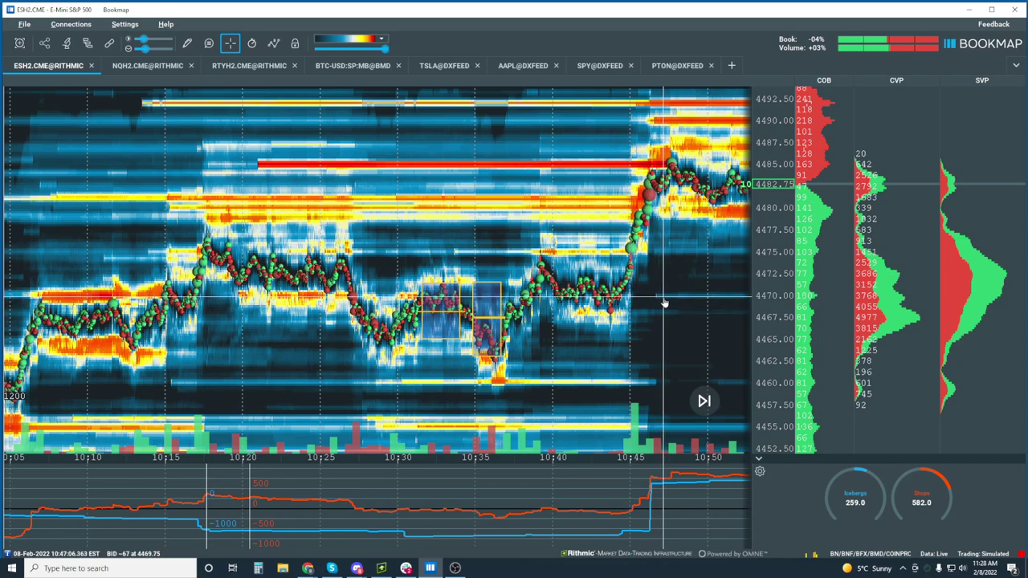
scroll(664, 302, up, 2)
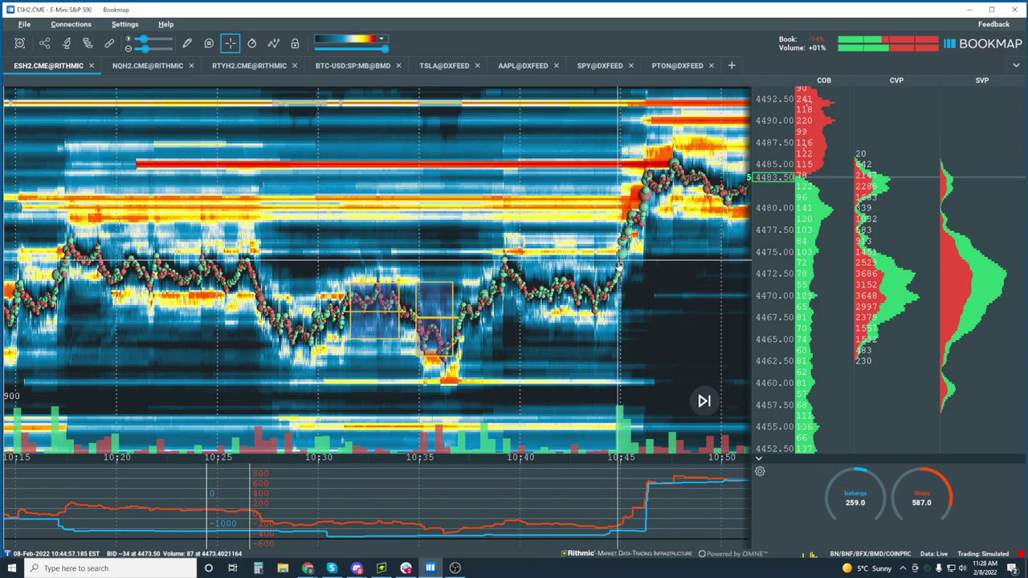
scroll(614, 207, up, 4)
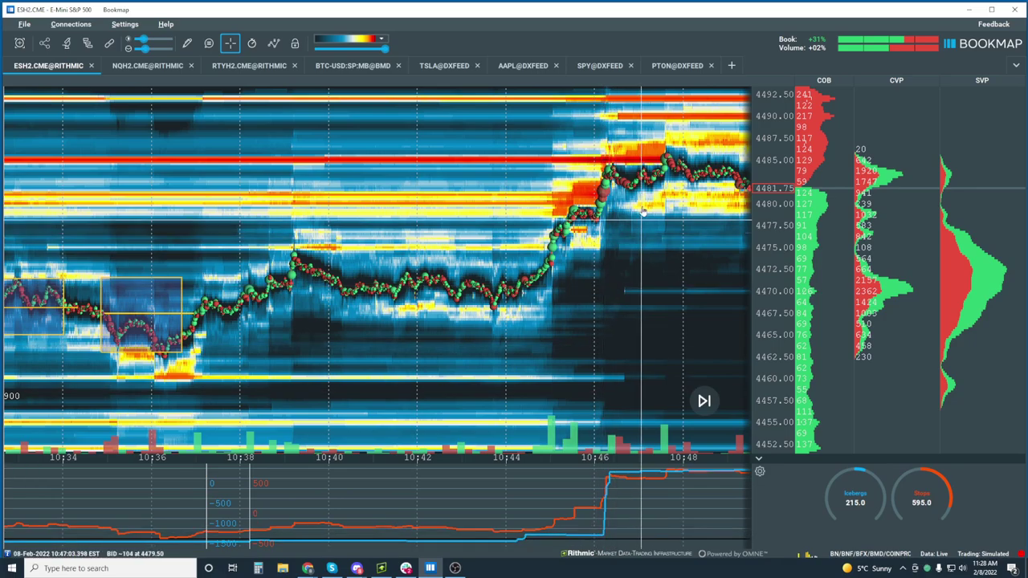
scroll(599, 289, up, 3)
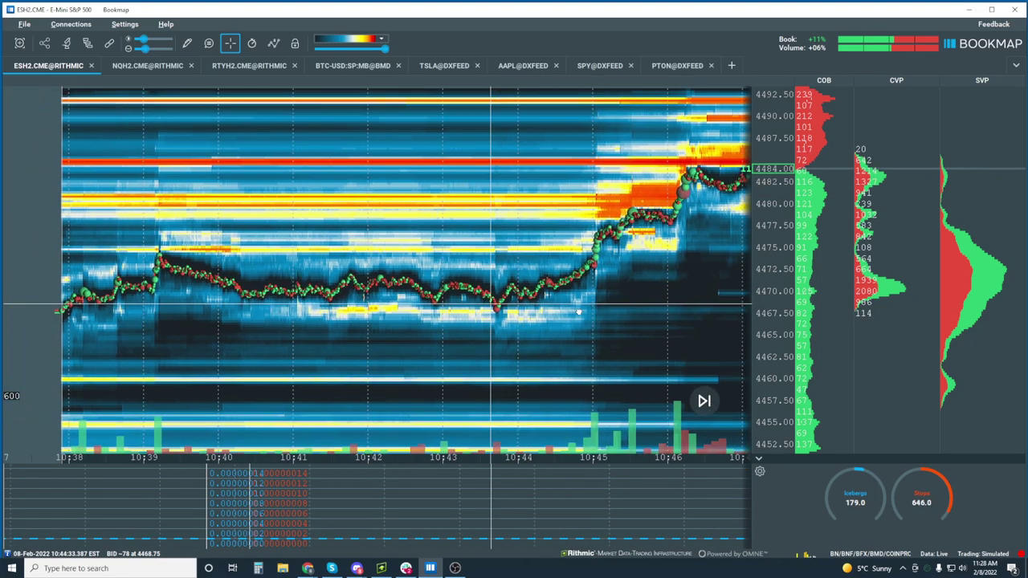
scroll(629, 303, down, 4)
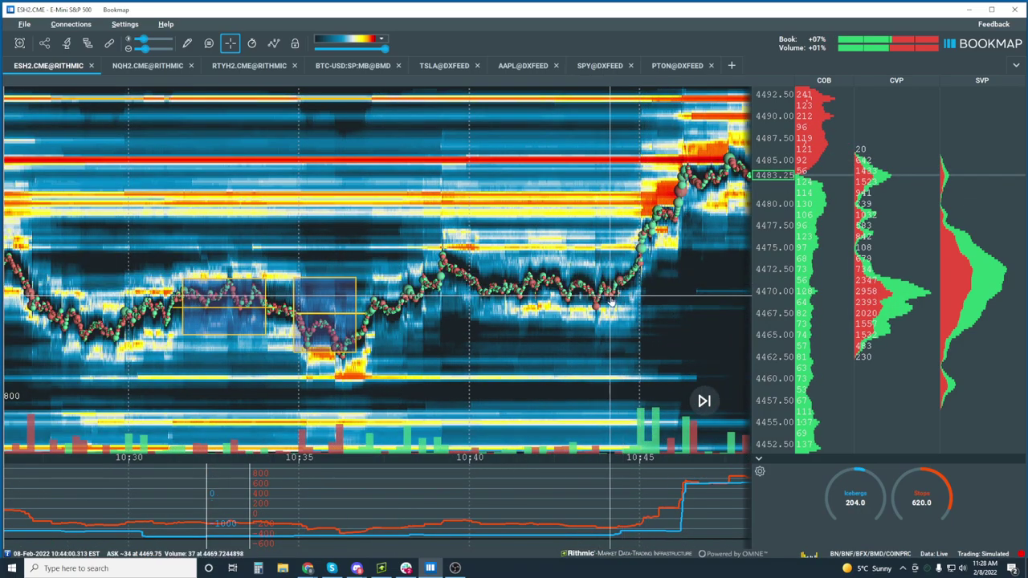
scroll(610, 301, down, 2)
scroll(612, 301, down, 2)
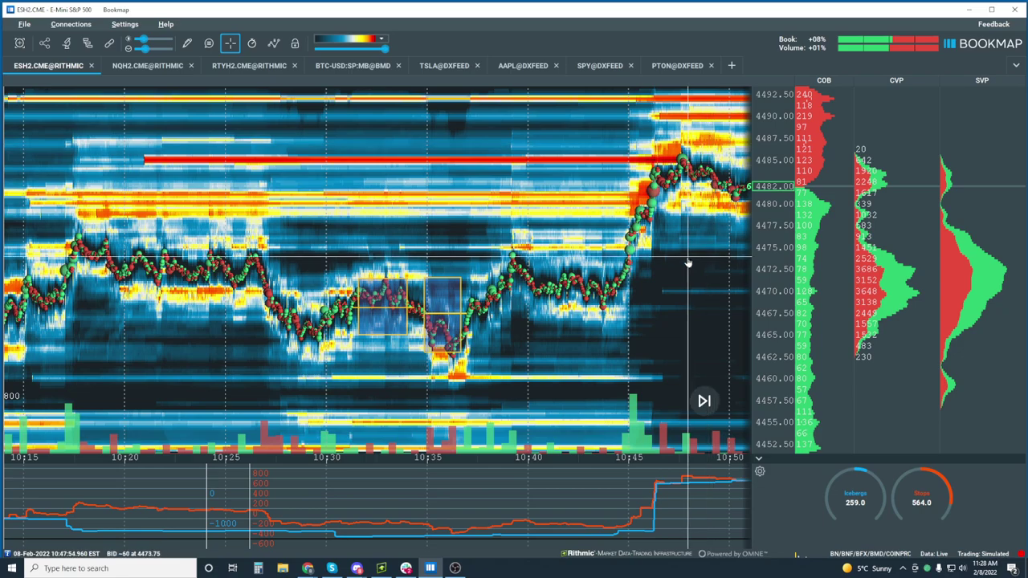
scroll(688, 263, down, 2)
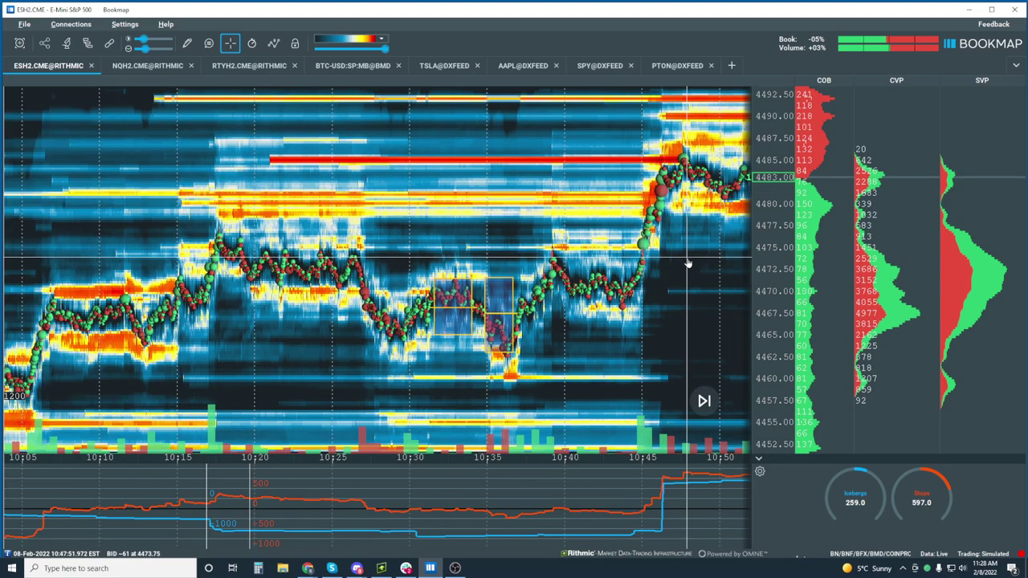
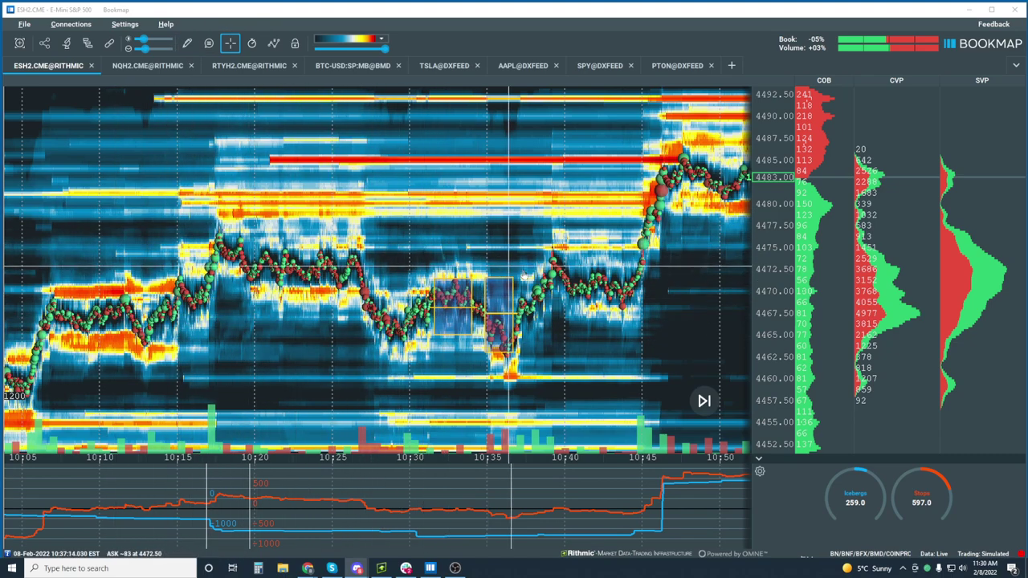
Clear all drawings from the ES instrument and confirm their removal.
click(209, 43)
click(210, 293)
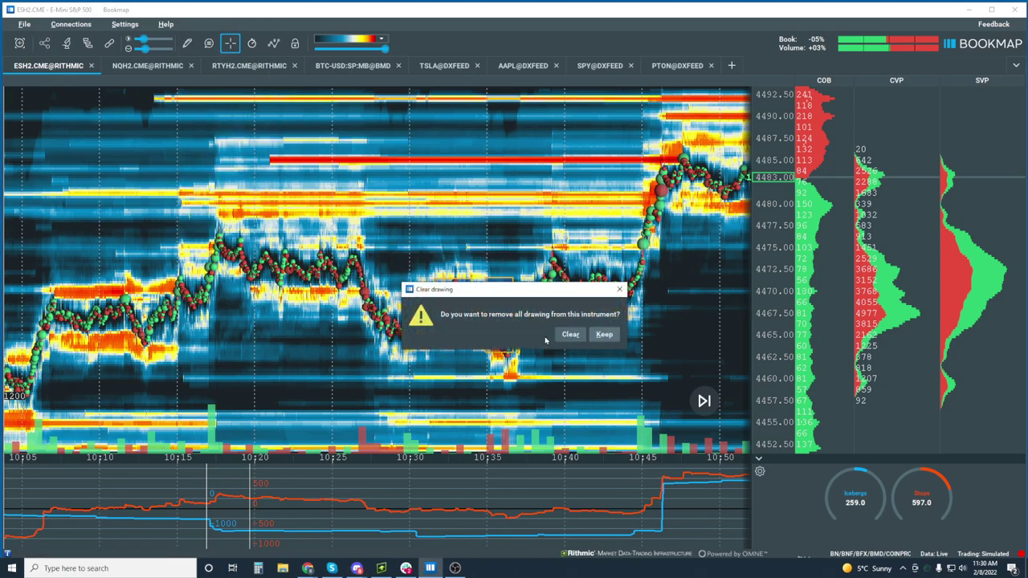
click(570, 336)
Draw a rectangle around the ES range from about 10:12 to 10:45, between roughly 4462.50 and 4475.50.
click(188, 45)
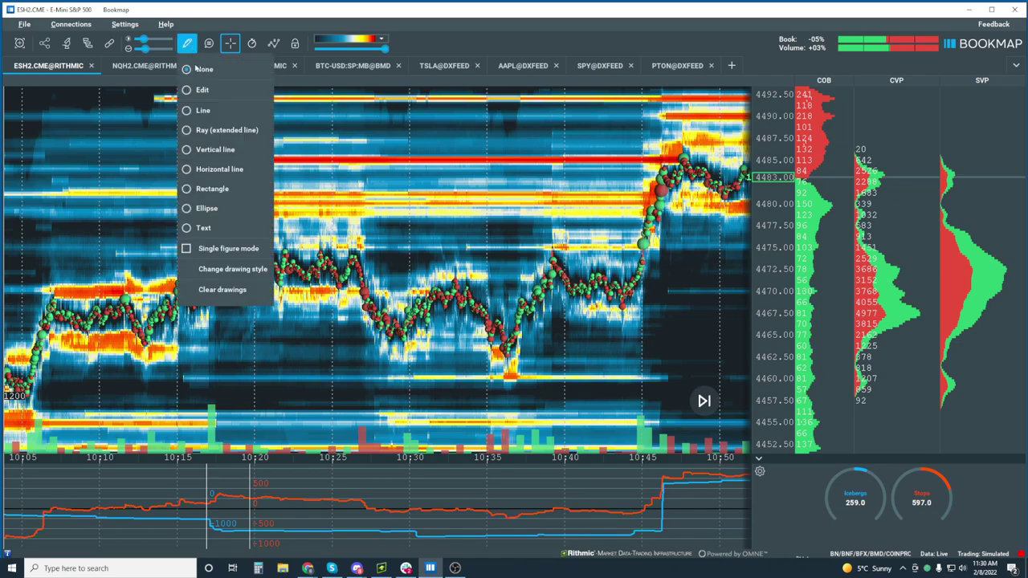
click(233, 186)
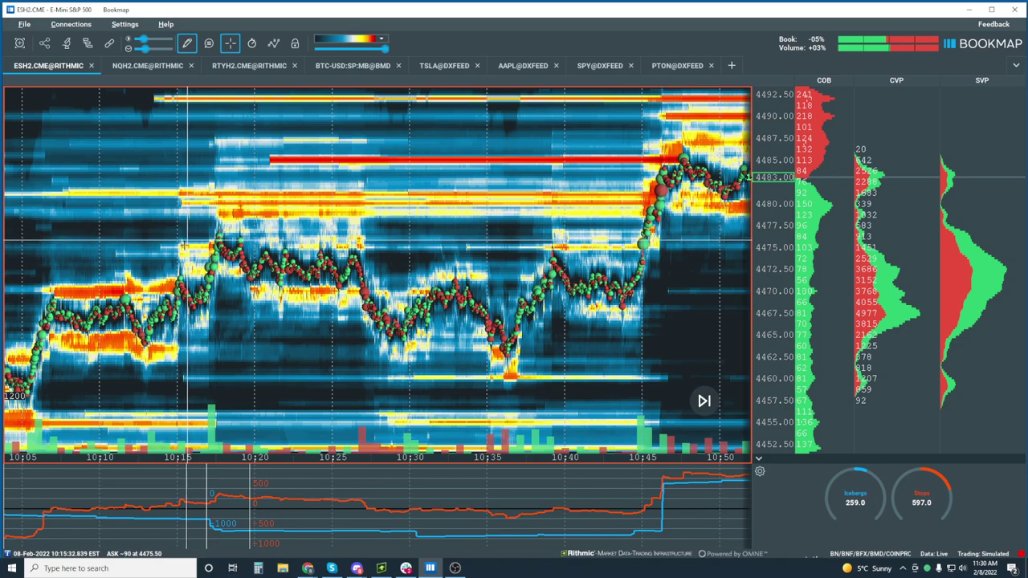
mouse_move(135, 243)
mouse_down()
mouse_move(201, 278)
mouse_move(641, 356)
mouse_up()
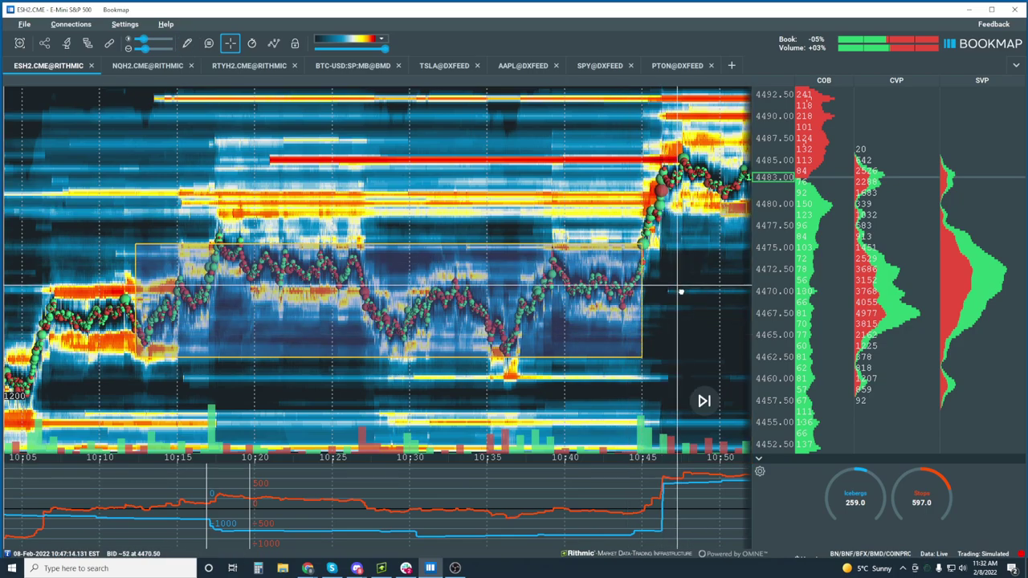
Examine the ES heatmap from about 10:45 to 11:33, comparing the stepwise price rise with resting liquidity, icebergs and stops.
drag(681, 291, 528, 278)
scroll(565, 280, down, 3)
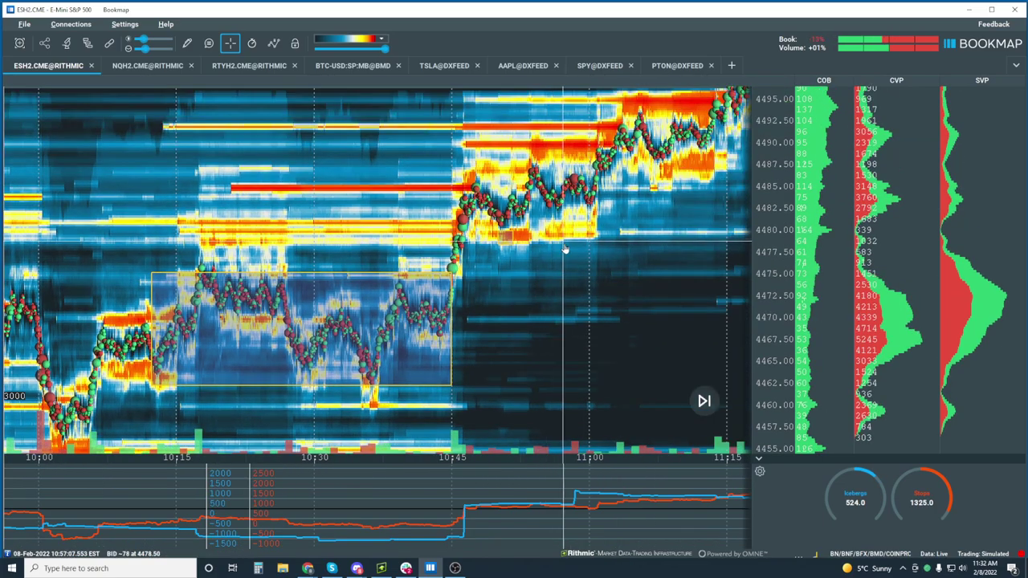
drag(564, 249, 486, 280)
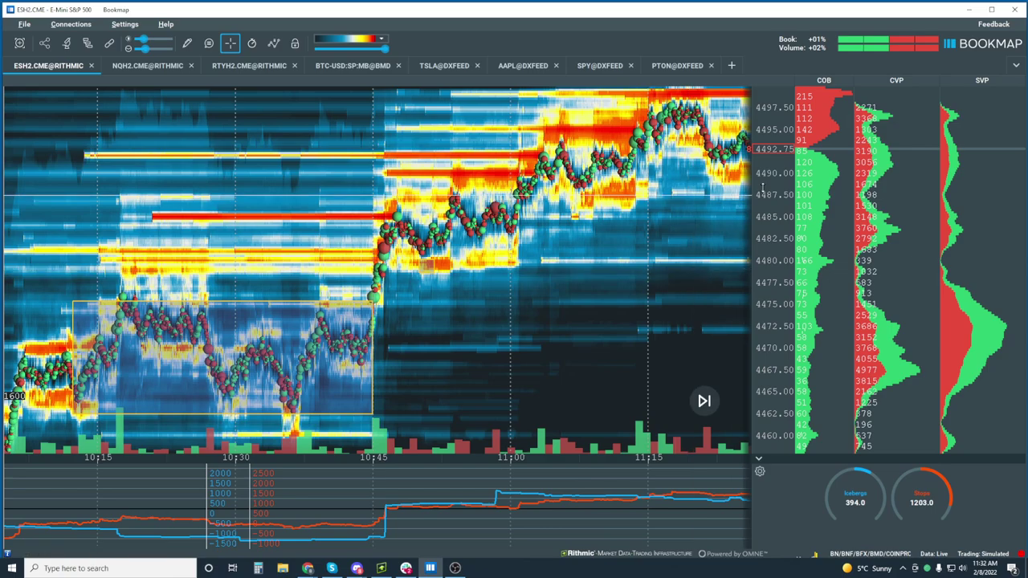
scroll(769, 205, down, 3)
drag(675, 247, 615, 249)
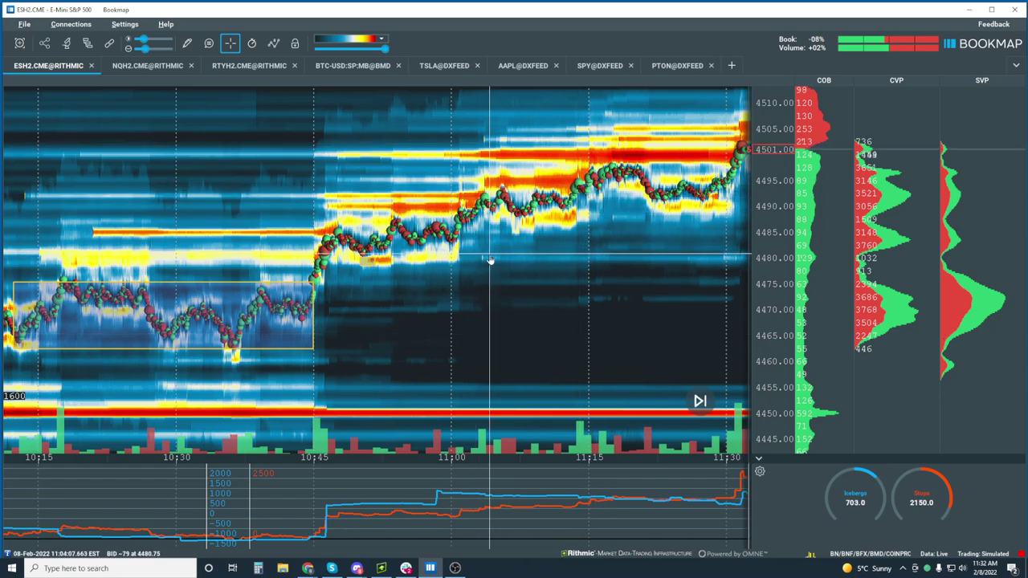
drag(443, 231, 327, 231)
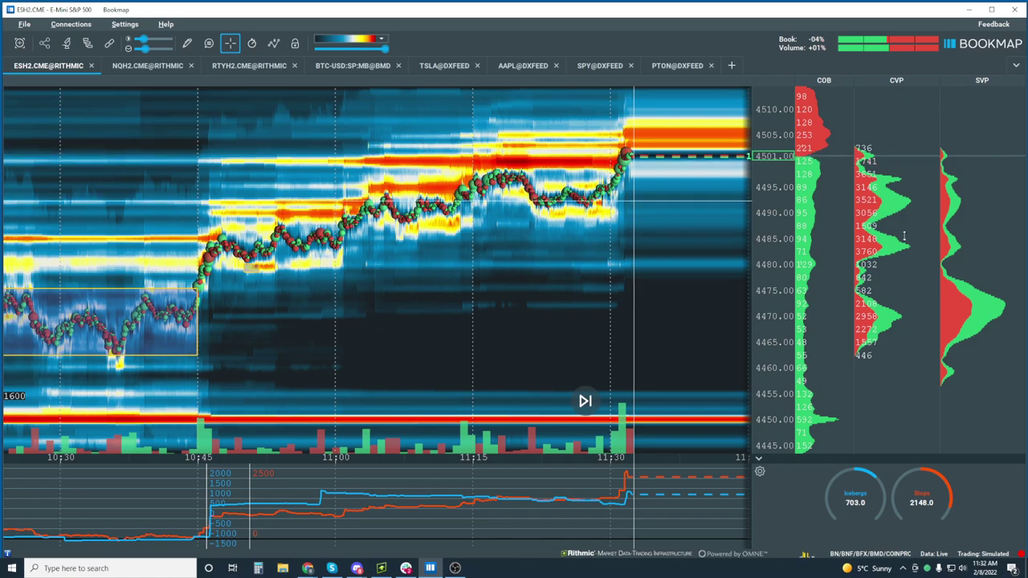
scroll(550, 175, up, 3)
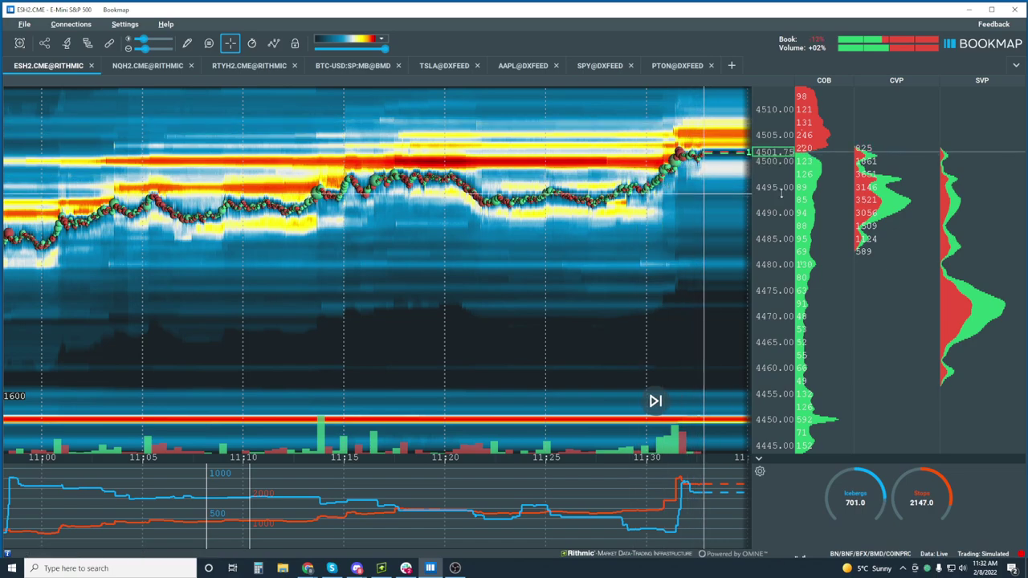
scroll(444, 239, down, 3)
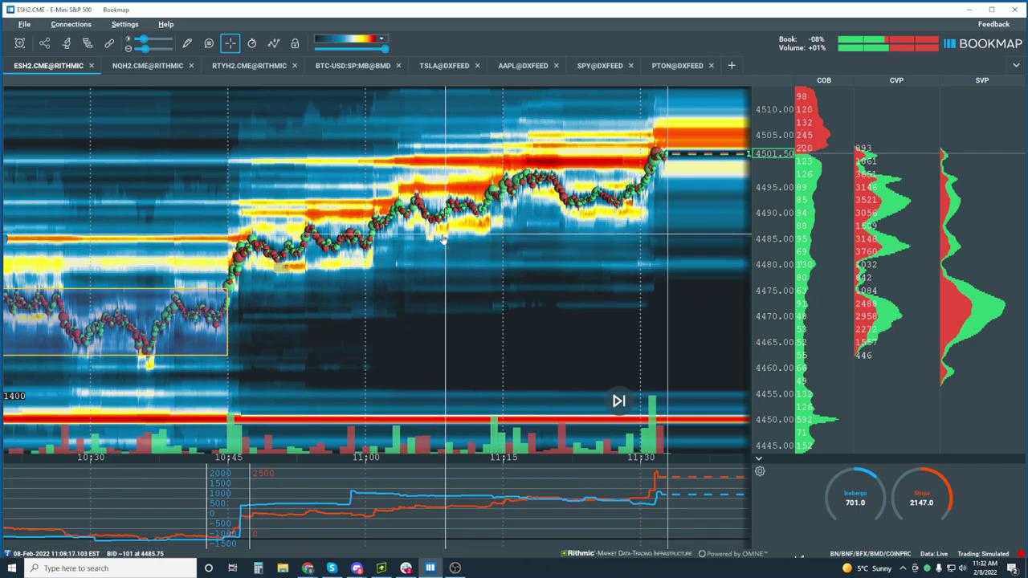
drag(477, 241, 528, 245)
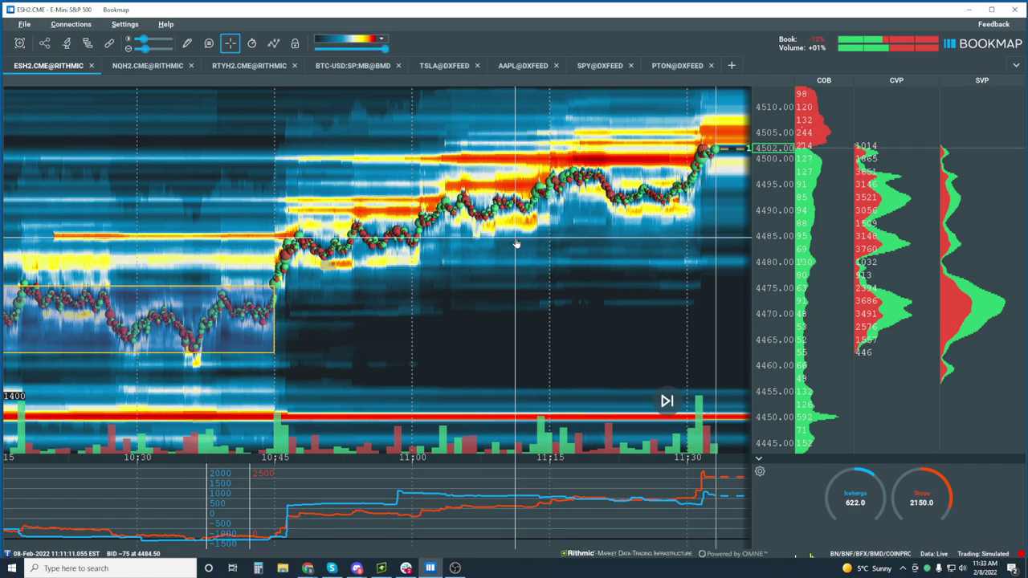
scroll(696, 400, up, 5)
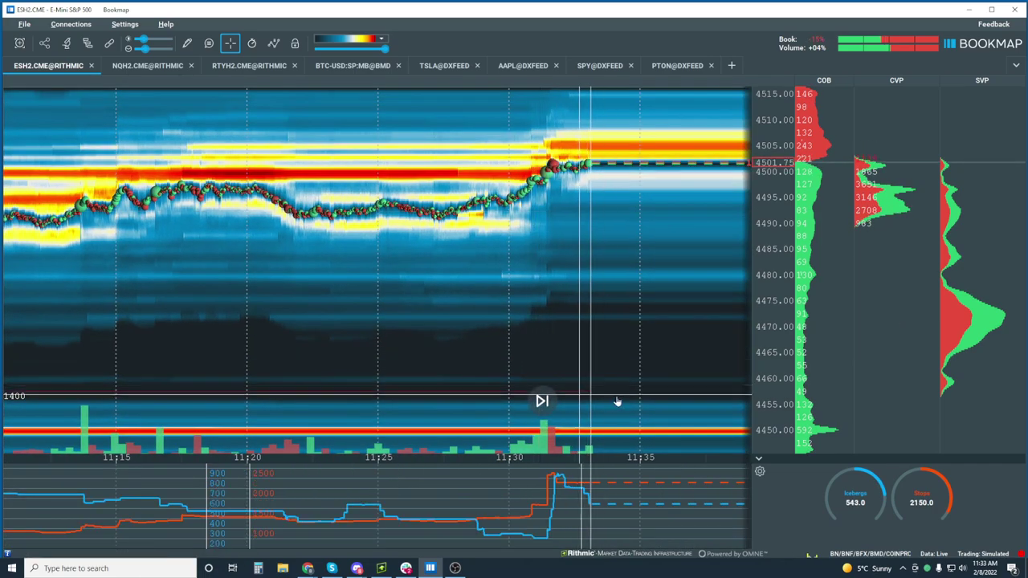
Switch to Rithmic Trader Pro and move the second-highest horizontal line on the hourly ES chart up to 4533.75.
click(381, 568)
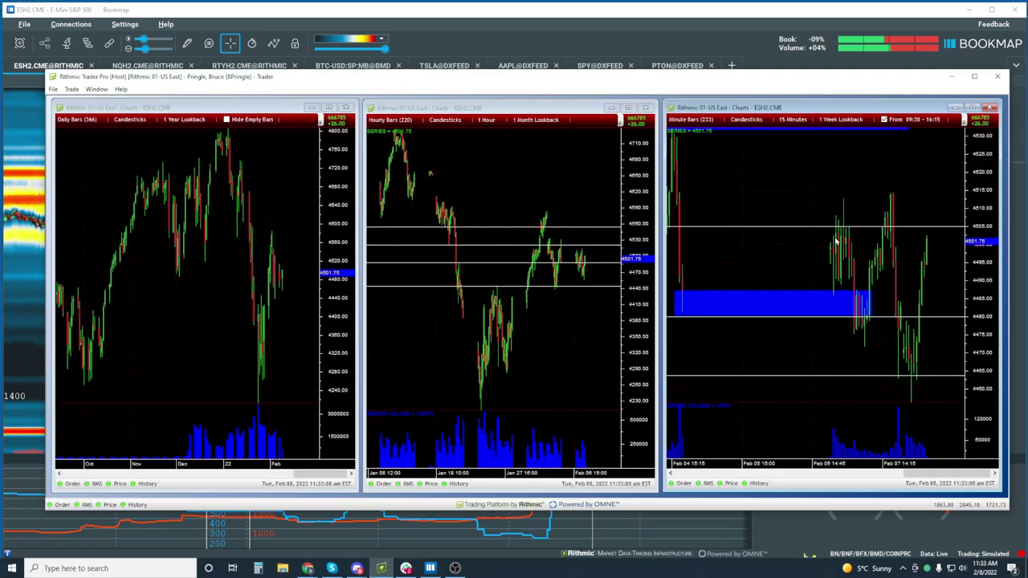
click(598, 259)
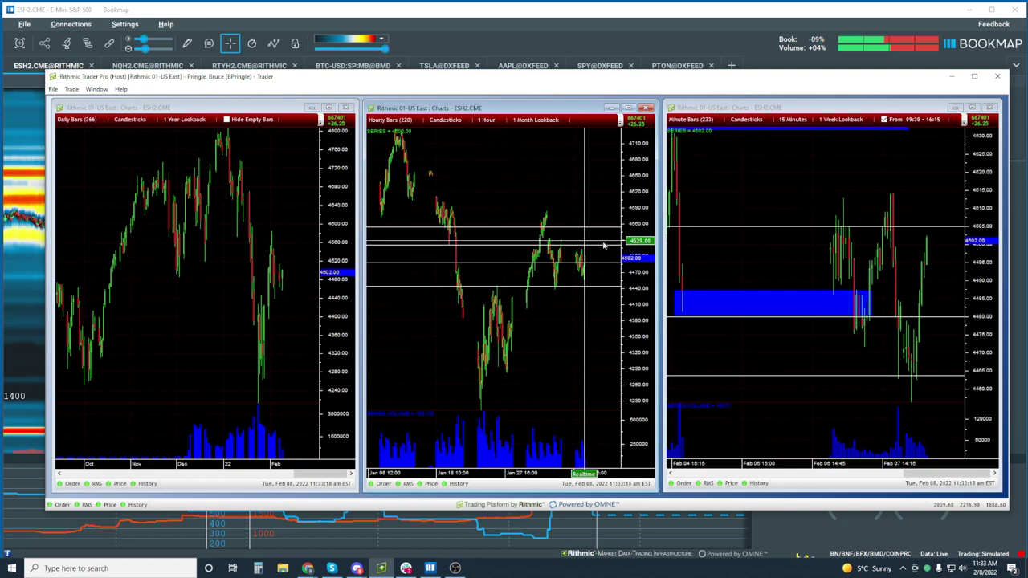
click(604, 246)
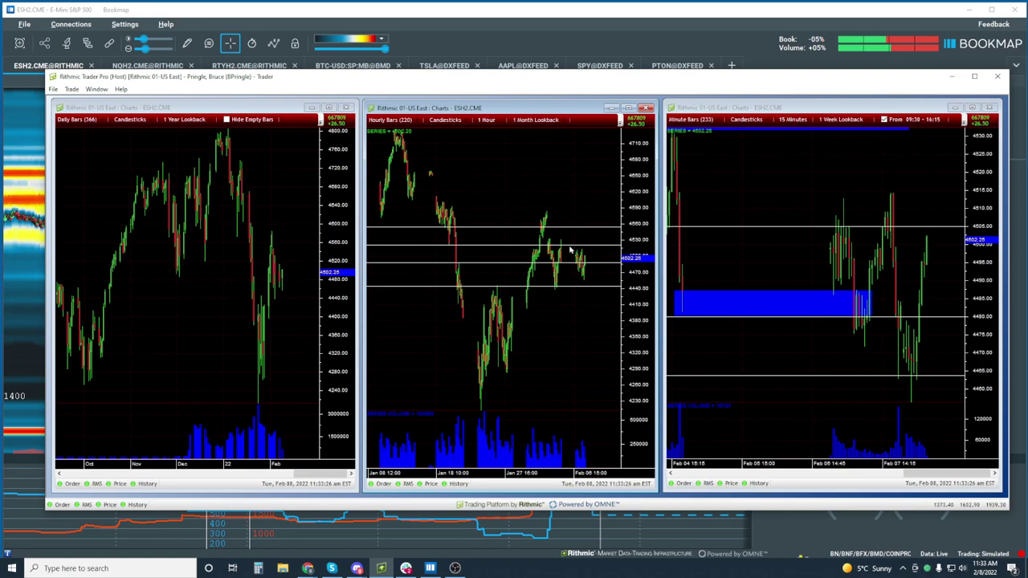
right_click(570, 248)
click(569, 243)
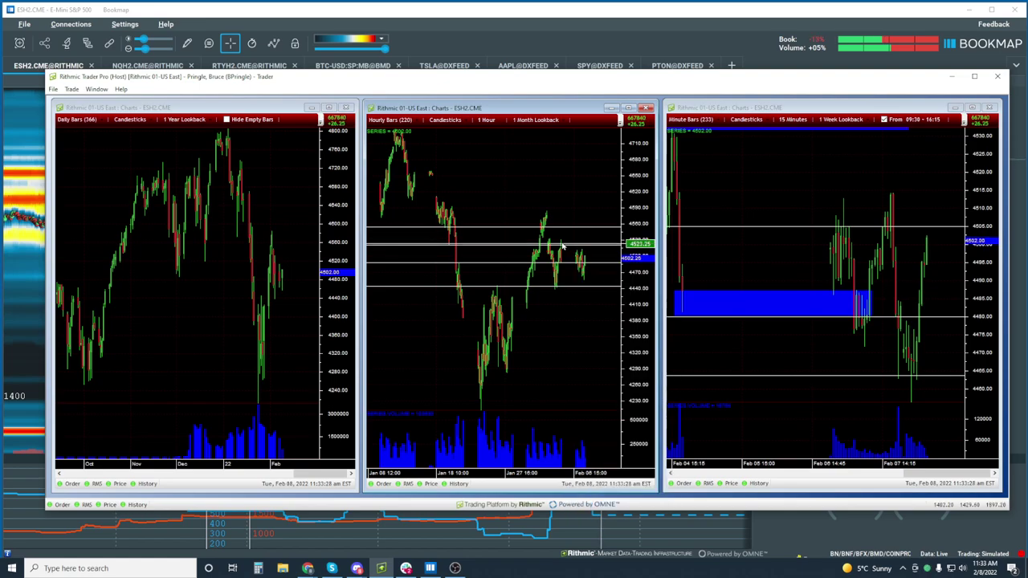
double_click(568, 242)
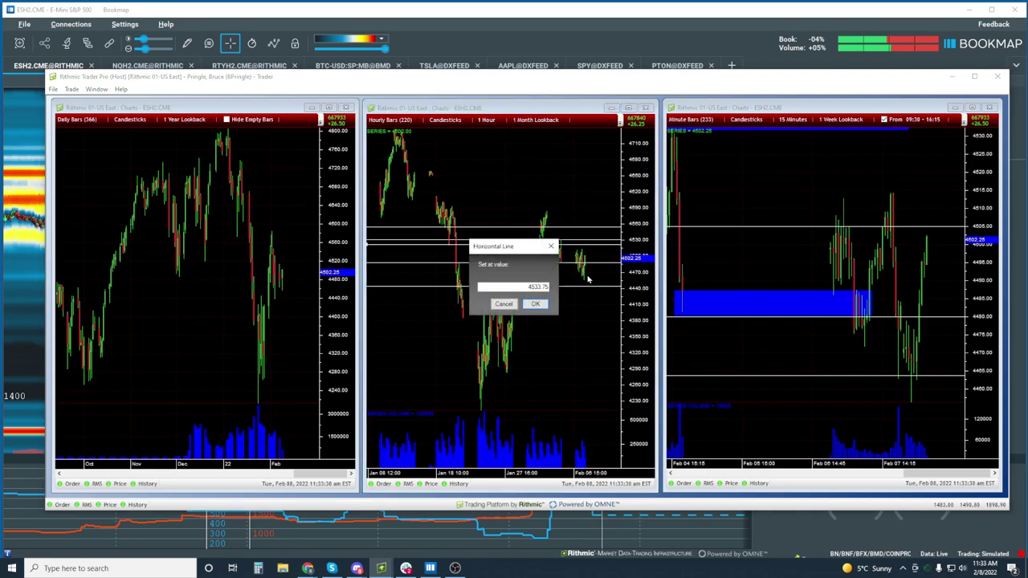
click(533, 305)
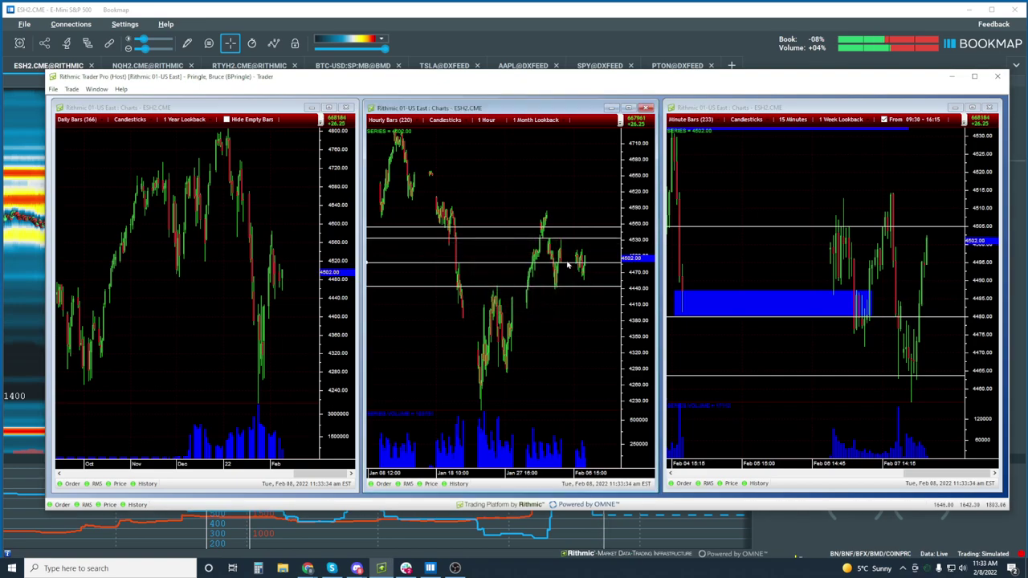
Raise the hourly ES chart's horizontal line just below the current price to about 4517.
click(567, 252)
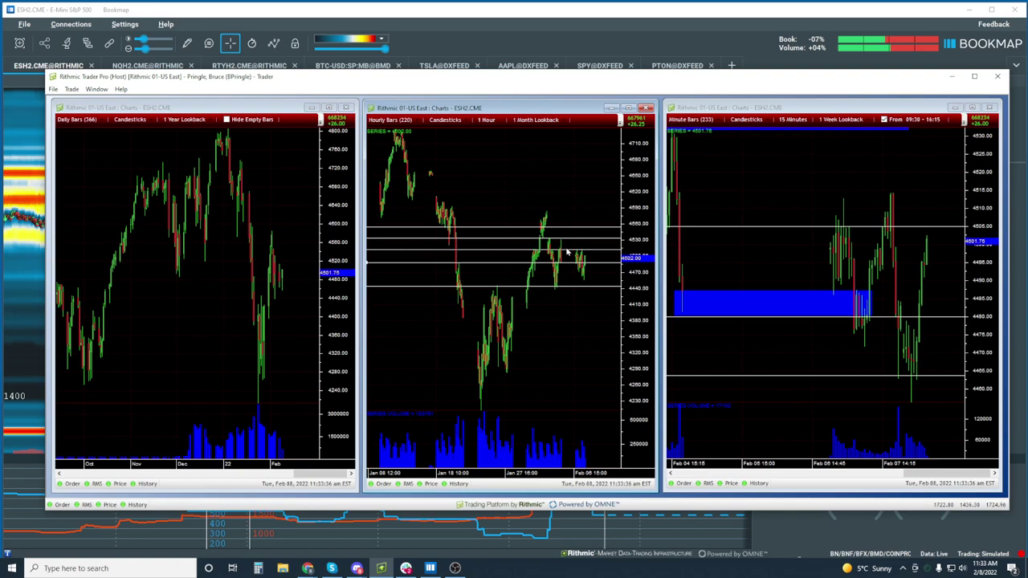
double_click(567, 251)
click(534, 304)
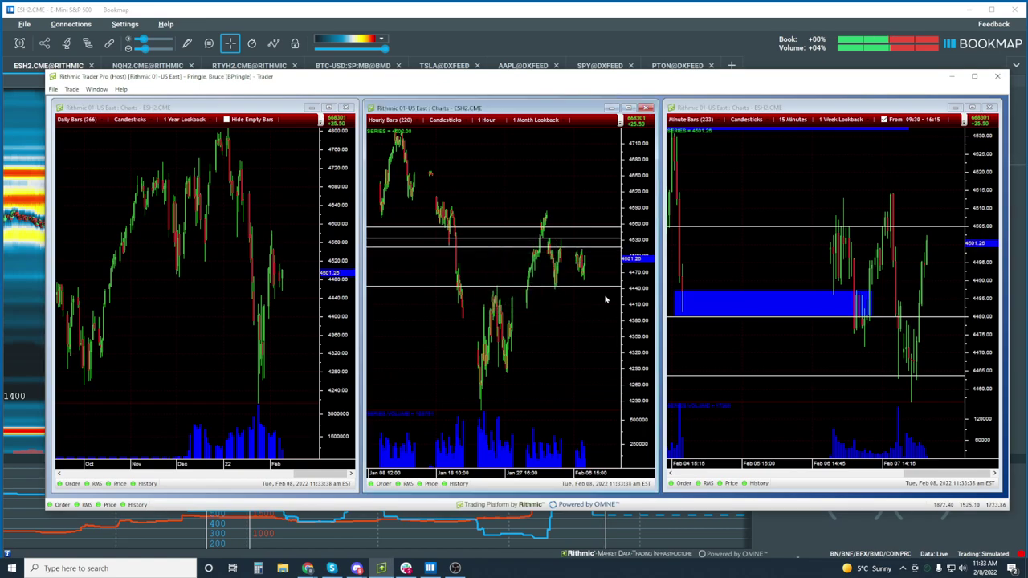
double_click(584, 288)
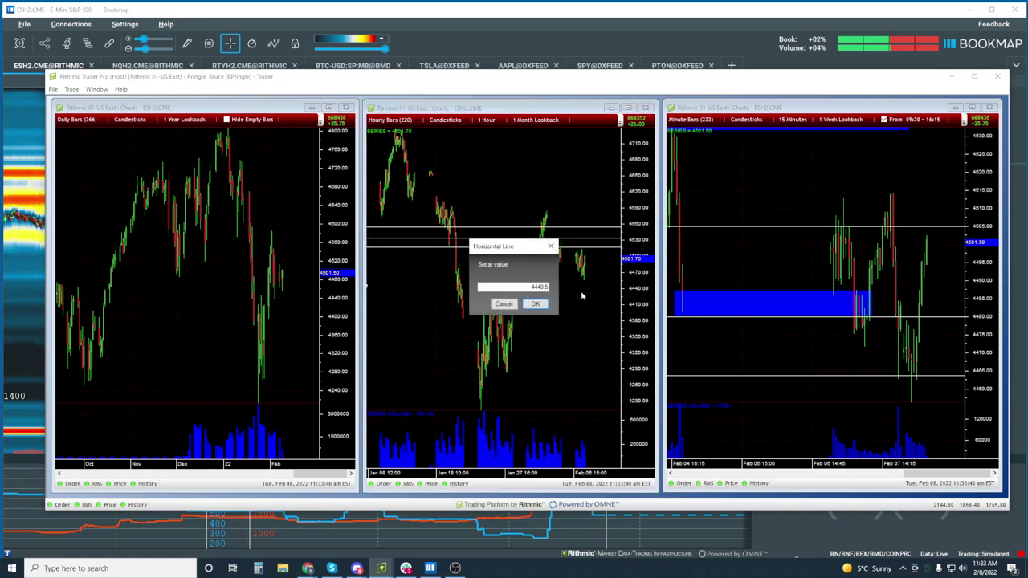
click(509, 308)
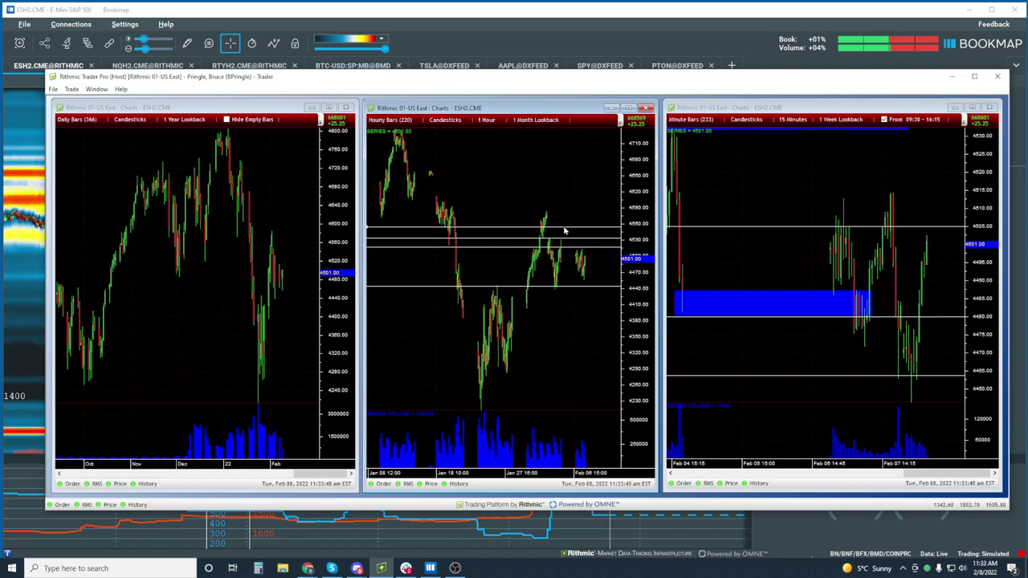
Raise the topmost horizontal line on the hourly ES chart to about 4584, at the recent swing high.
drag(565, 231, 568, 215)
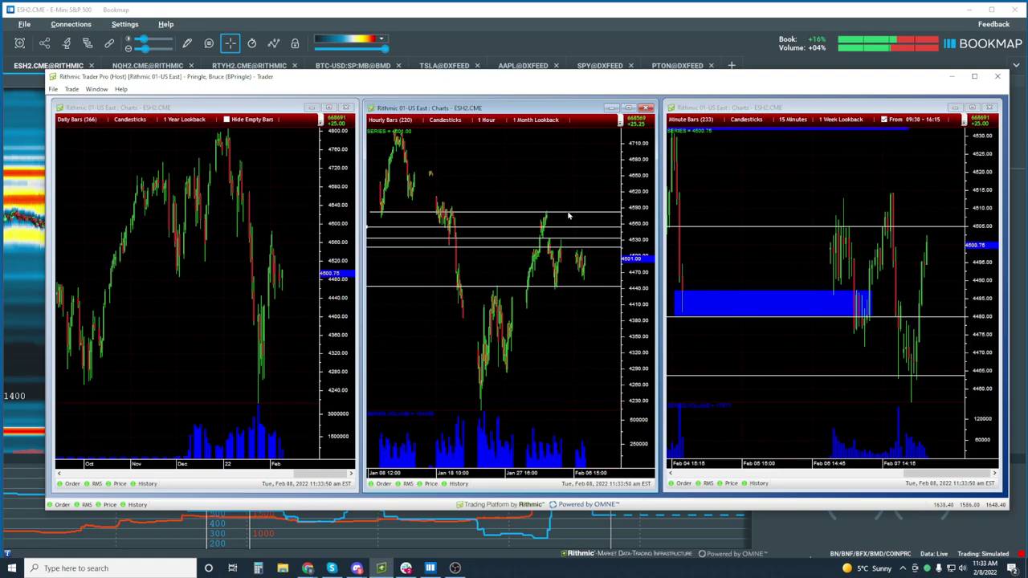
double_click(568, 215)
click(535, 304)
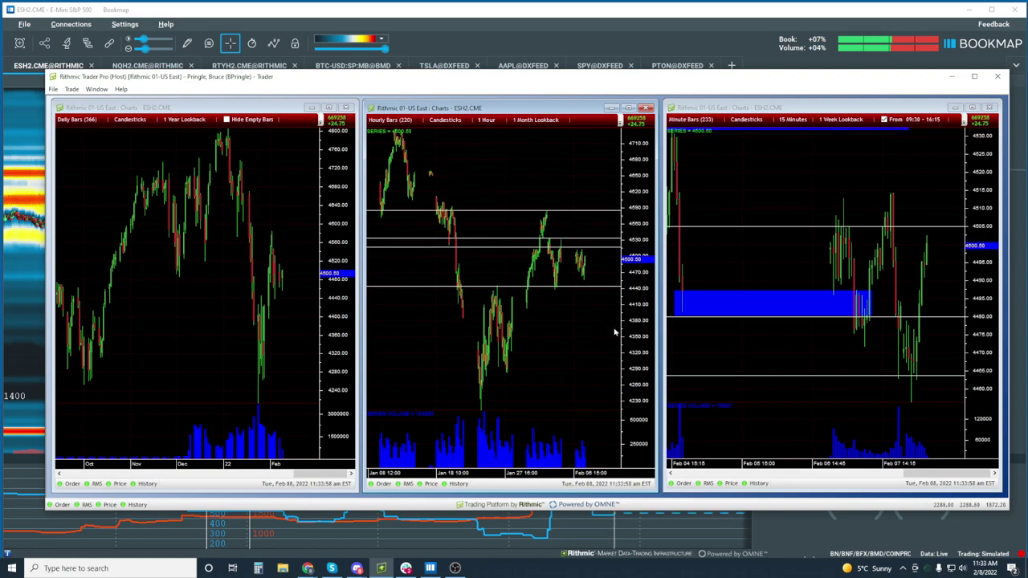
click(569, 252)
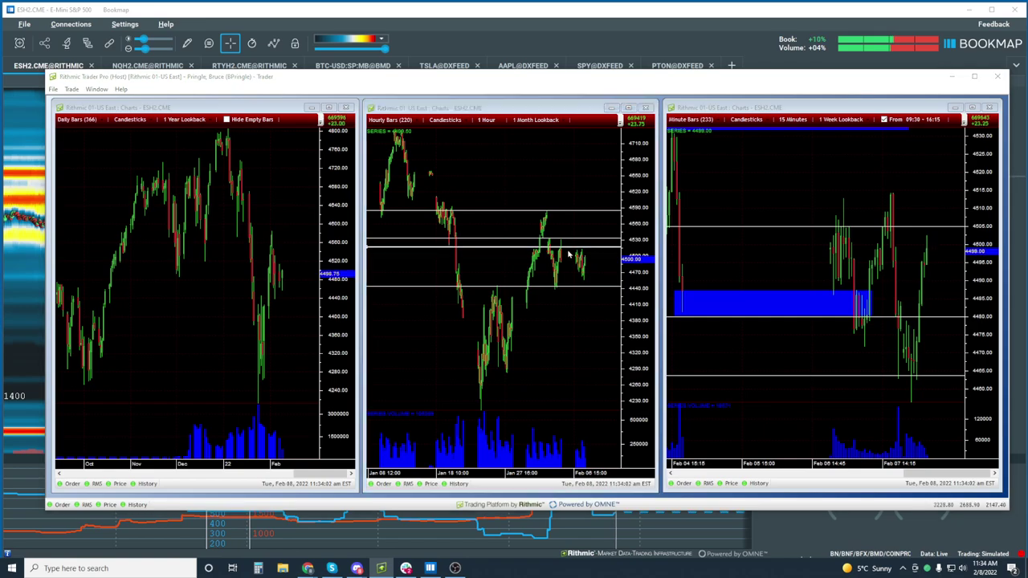
click(534, 304)
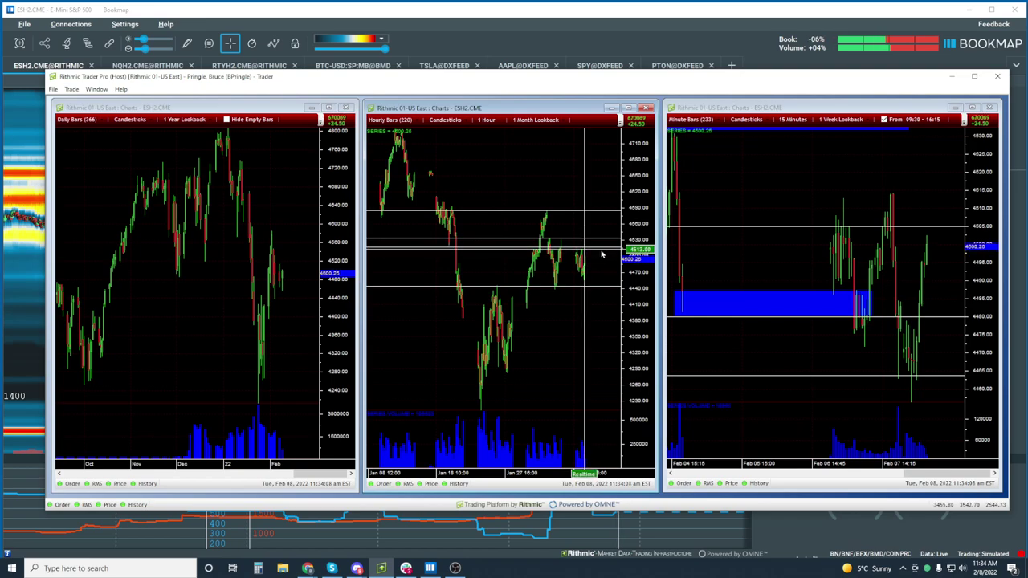
click(823, 201)
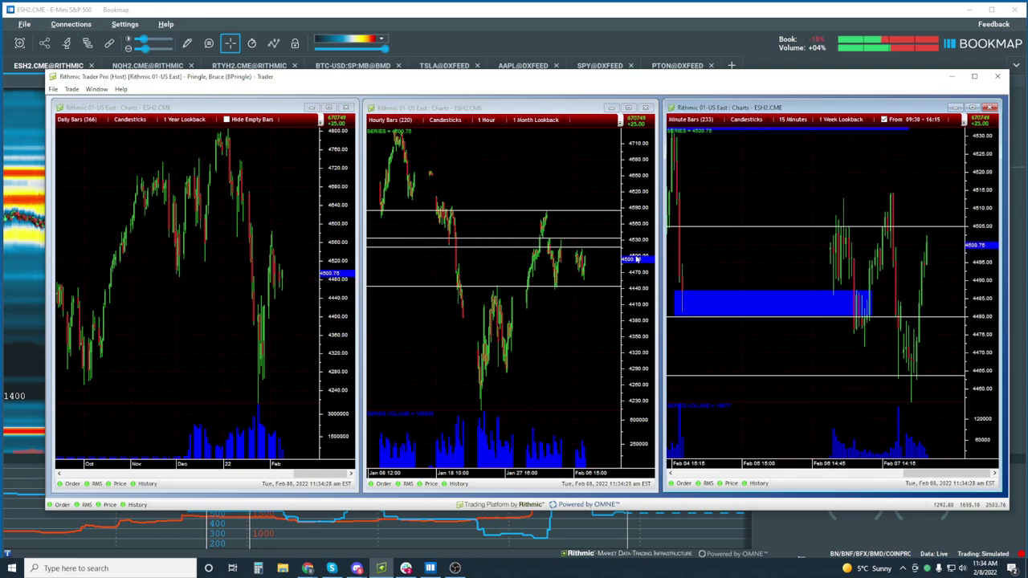
Return to Bookmap and clear all drawings from the ES instrument.
click(632, 12)
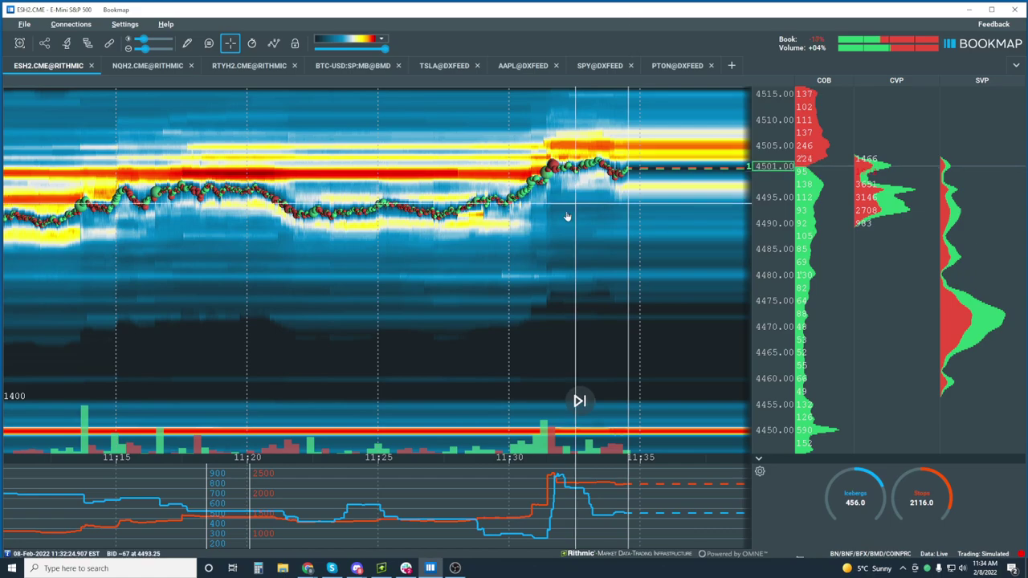
scroll(514, 209, down, 3)
scroll(479, 207, down, 3)
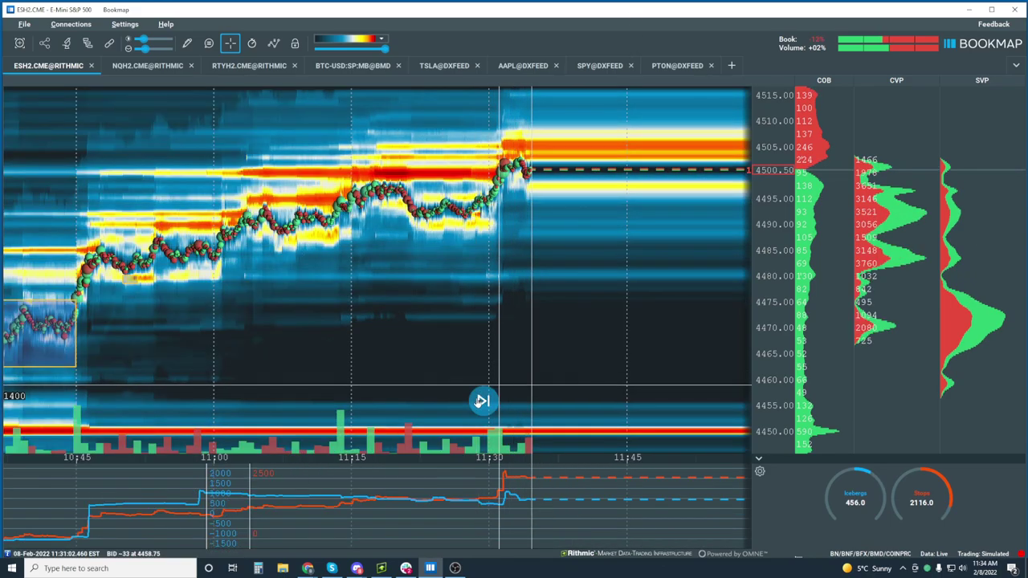
scroll(551, 180, down, 5)
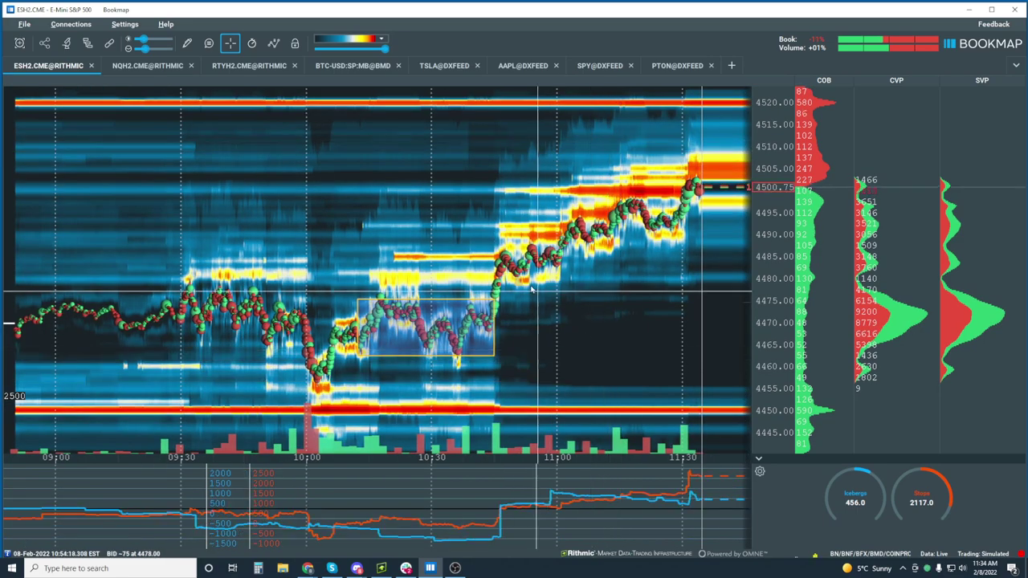
click(186, 45)
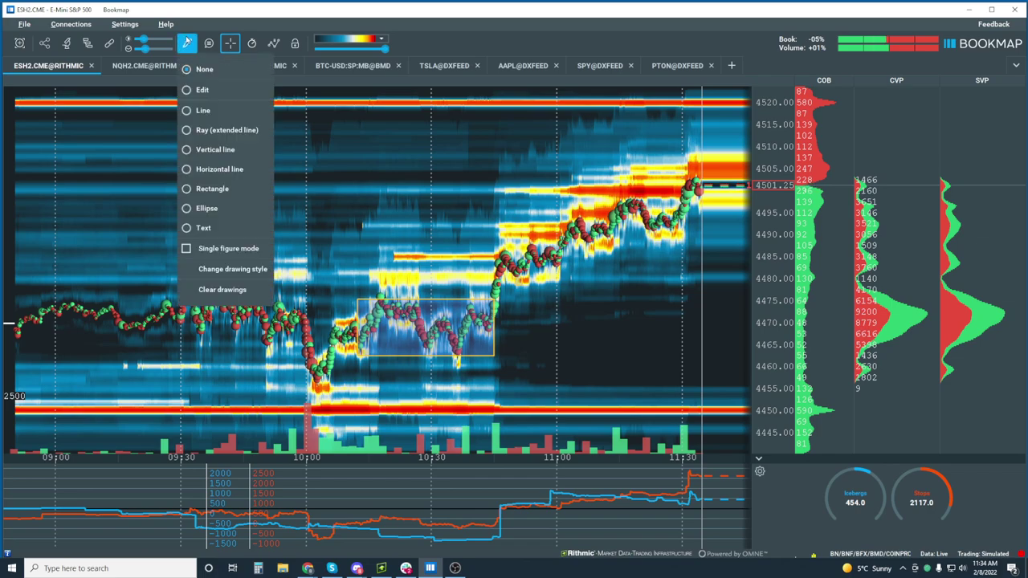
click(224, 293)
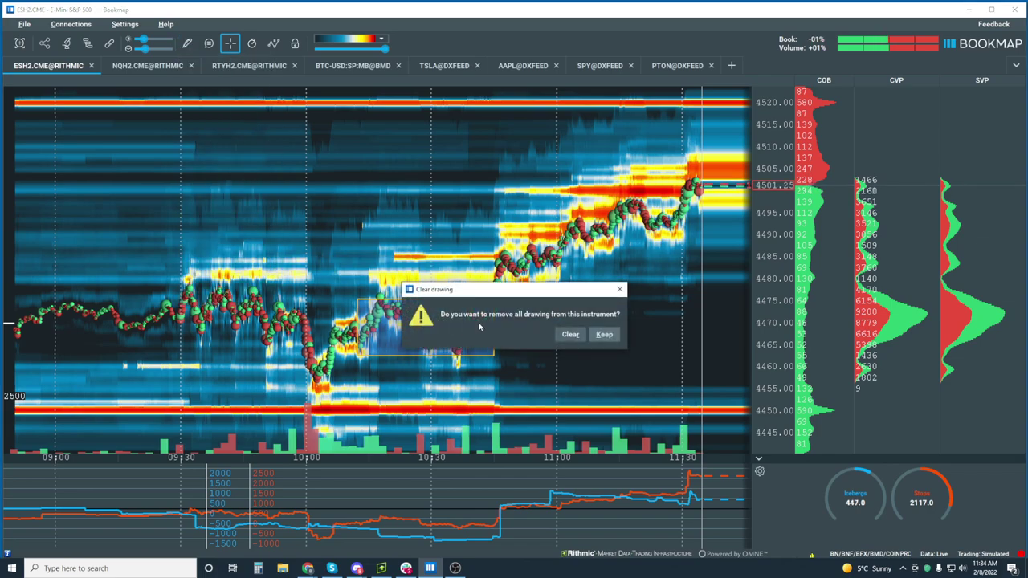
click(570, 334)
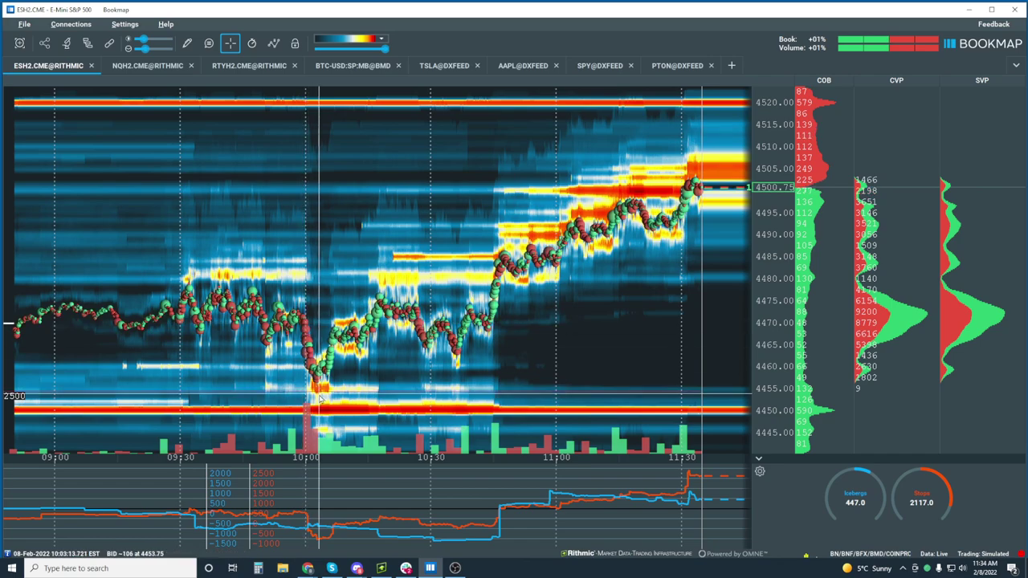
Draw a rectangle around the ES drop near 10:00 from about 4471 to 4457.50, and mark levels near 4471 and 4465 with flat rectangles.
click(187, 43)
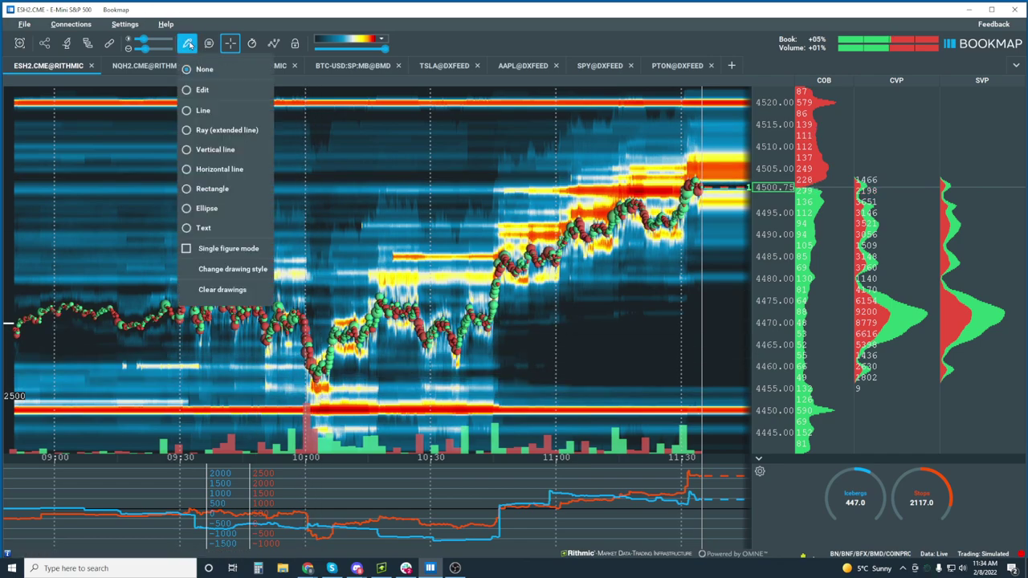
click(230, 191)
drag(297, 322, 315, 377)
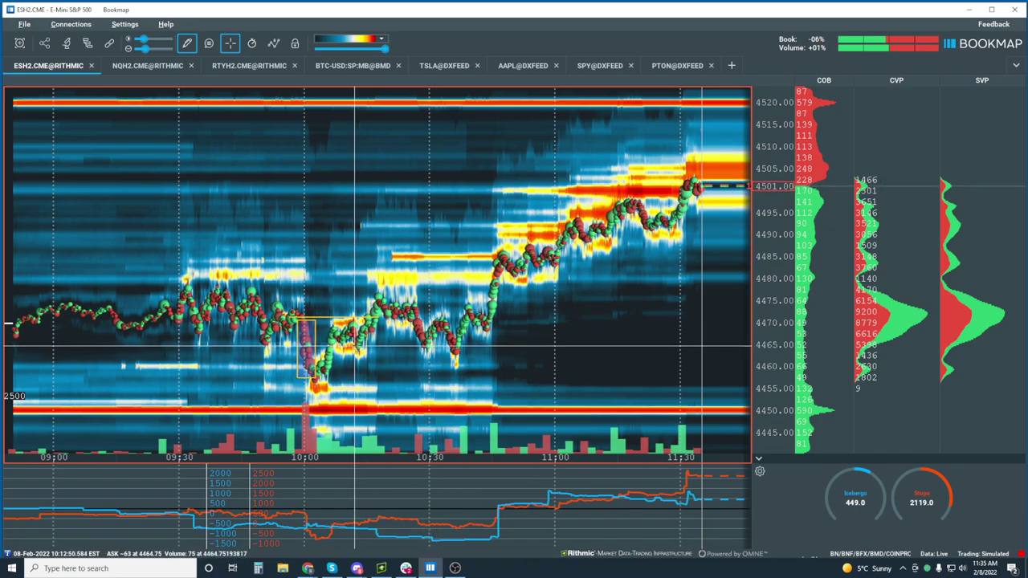
drag(413, 345, 471, 345)
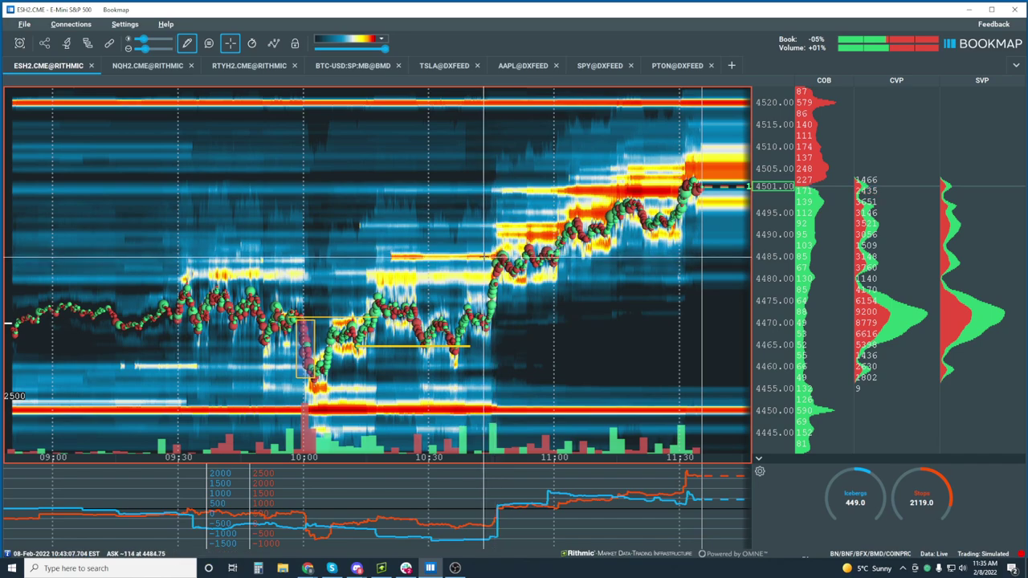
Draw rectangles over the 10:00 to 10:45 range and the 4476 to 4485 zone beyond it, plus narrow ones around the rises from 10:45 to 11:30.
mouse_move(485, 255)
mouse_down()
mouse_move(503, 310)
mouse_move(508, 289)
mouse_move(664, 315)
mouse_move(667, 297)
mouse_up()
drag(492, 303, 299, 378)
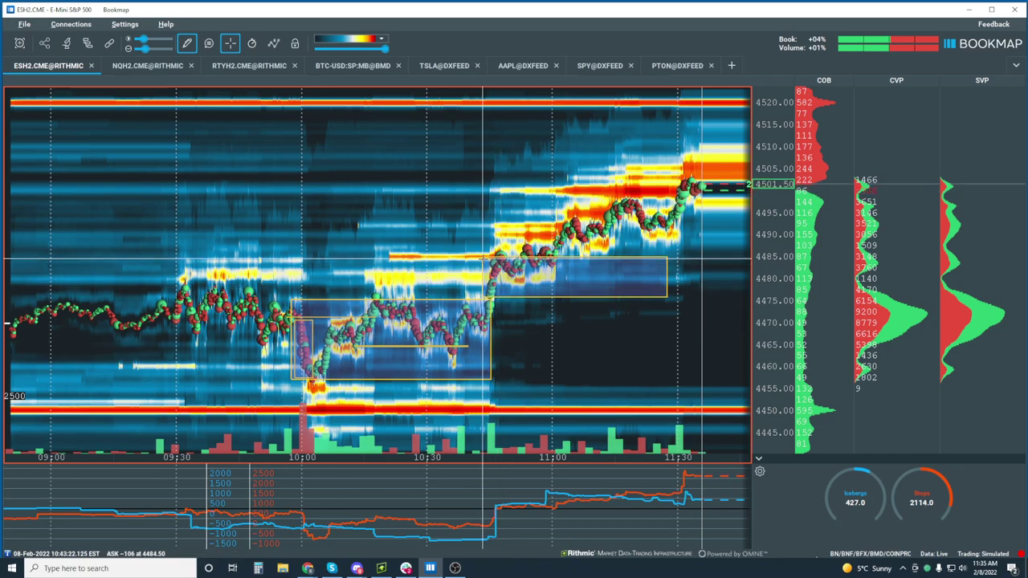
drag(481, 257, 496, 321)
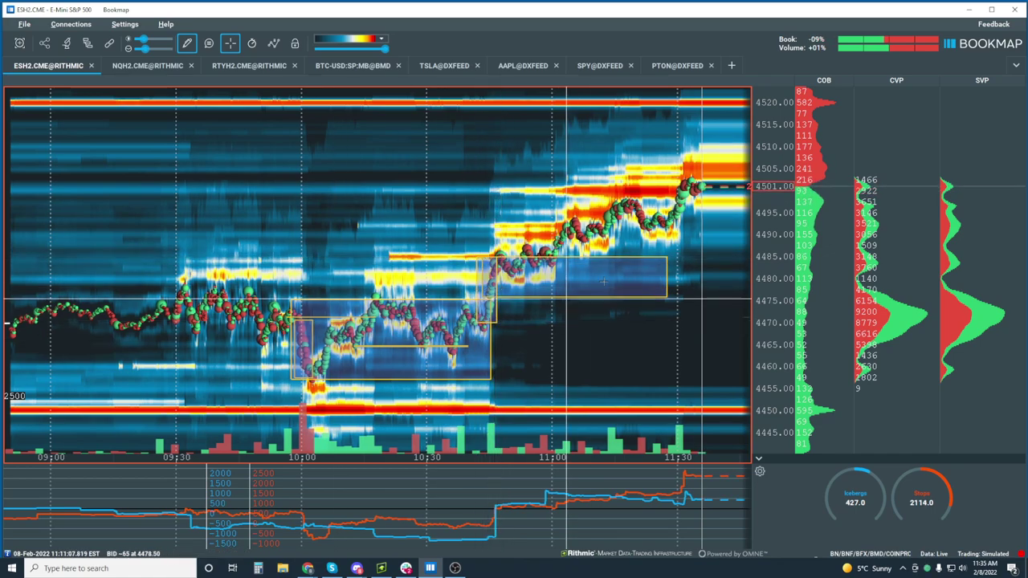
drag(554, 256, 564, 197)
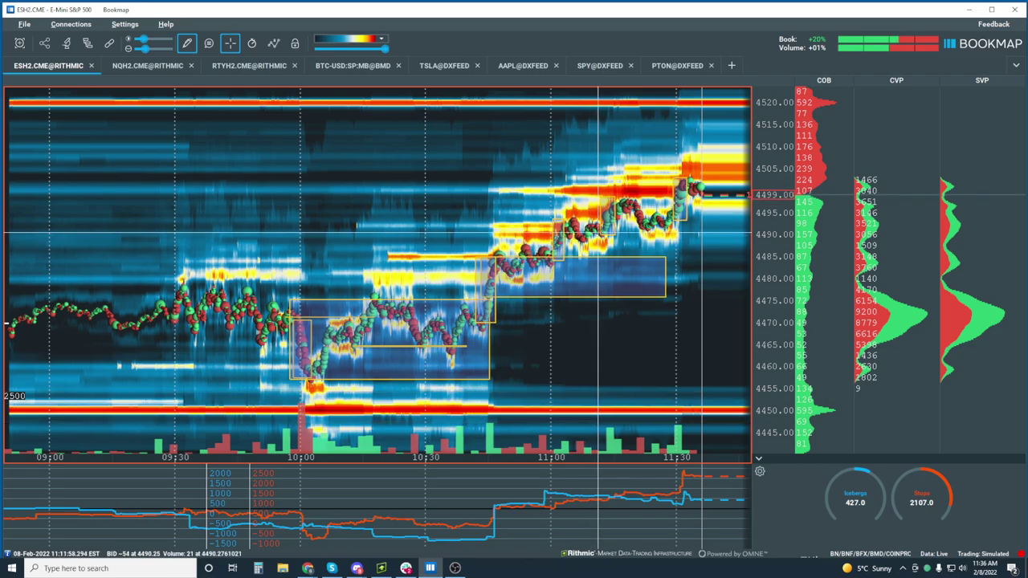
Clear all drawings from the ES instrument.
scroll(597, 234, up, 5)
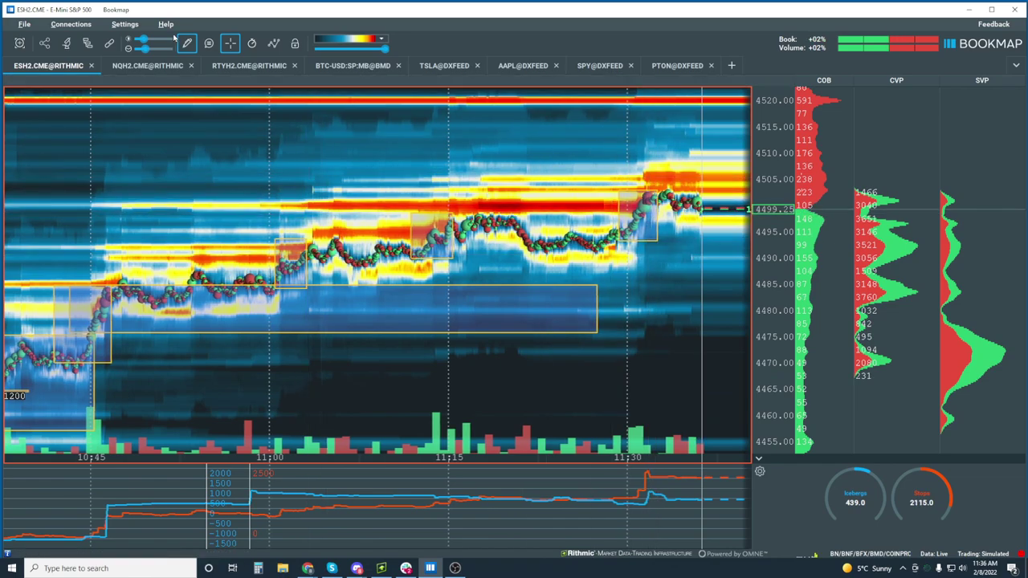
click(186, 43)
click(232, 290)
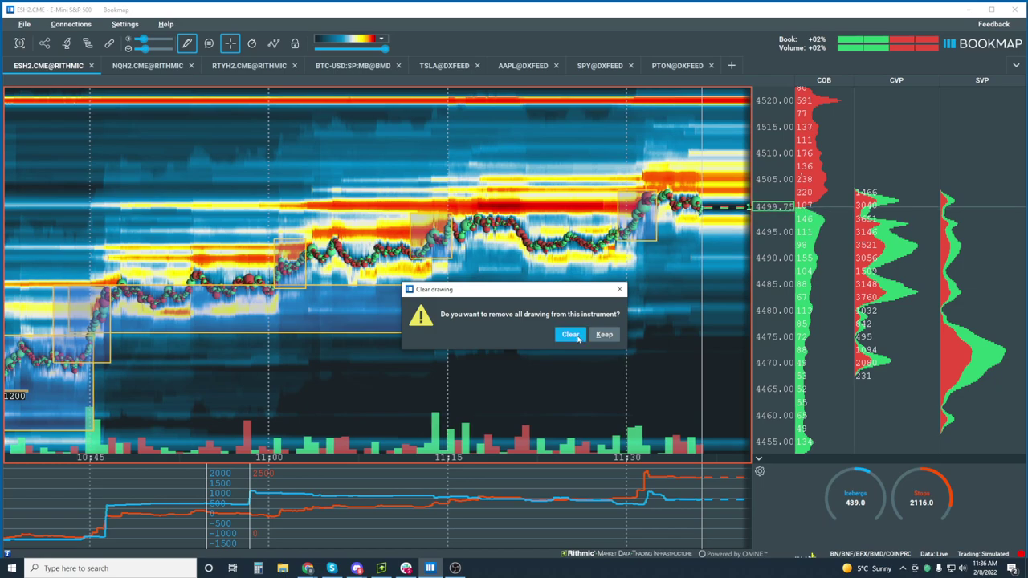
click(577, 338)
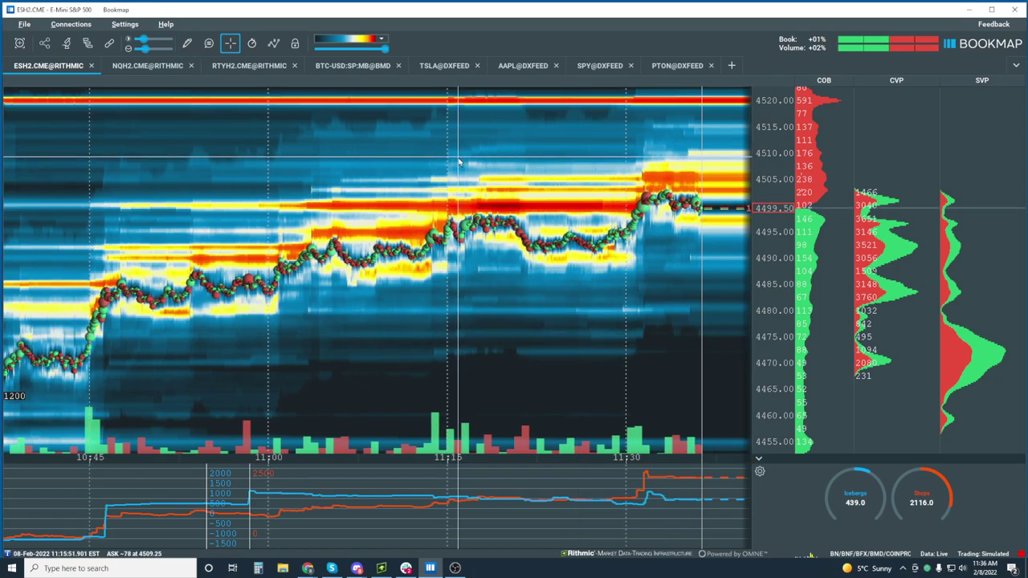
Draw two rising extended rays around the ES advance, the lower from about 4480 near 10:51 and the upper from about 4489 near 10:46.
scroll(457, 158, down, 1)
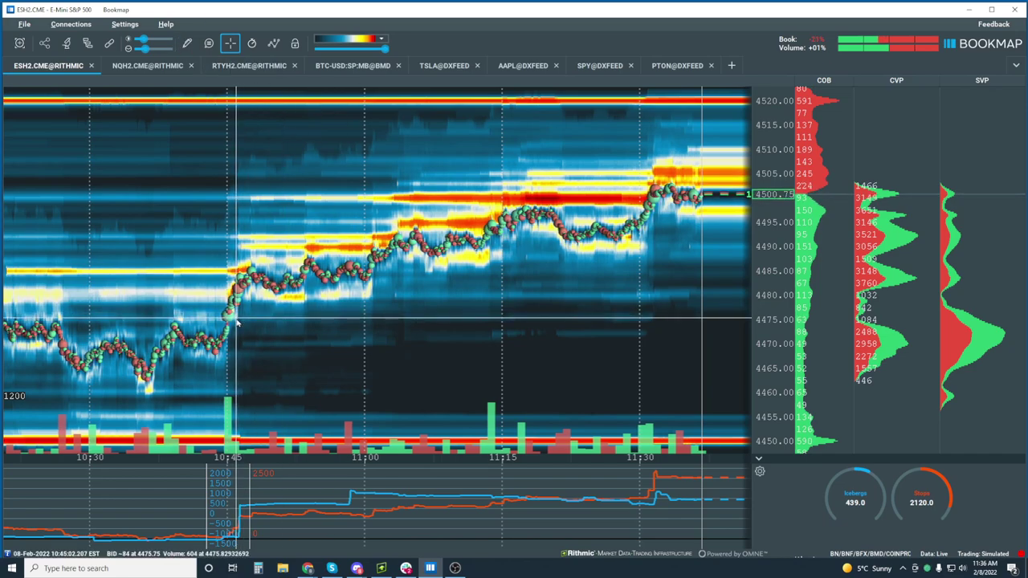
click(187, 42)
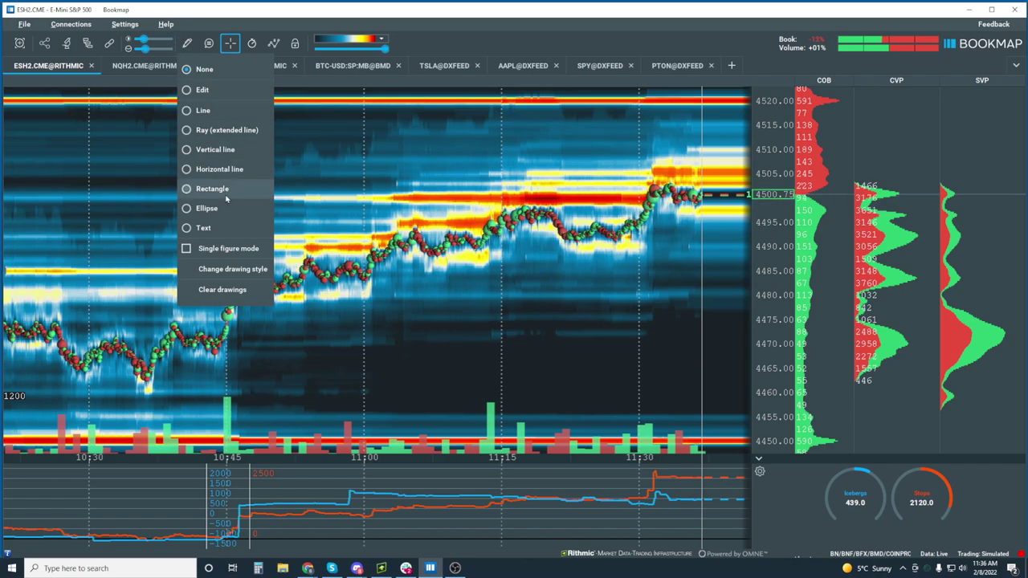
click(225, 130)
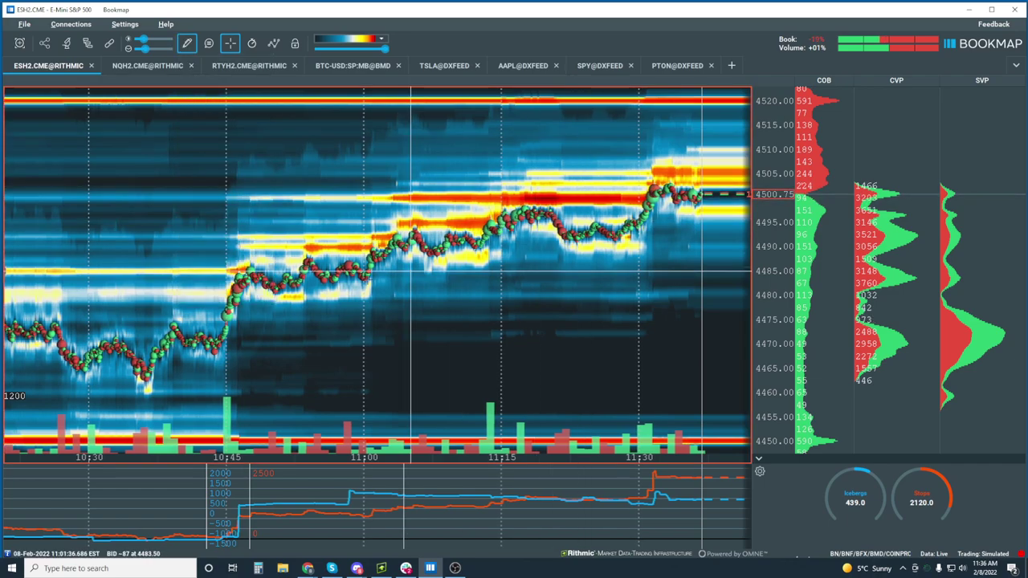
click(279, 294)
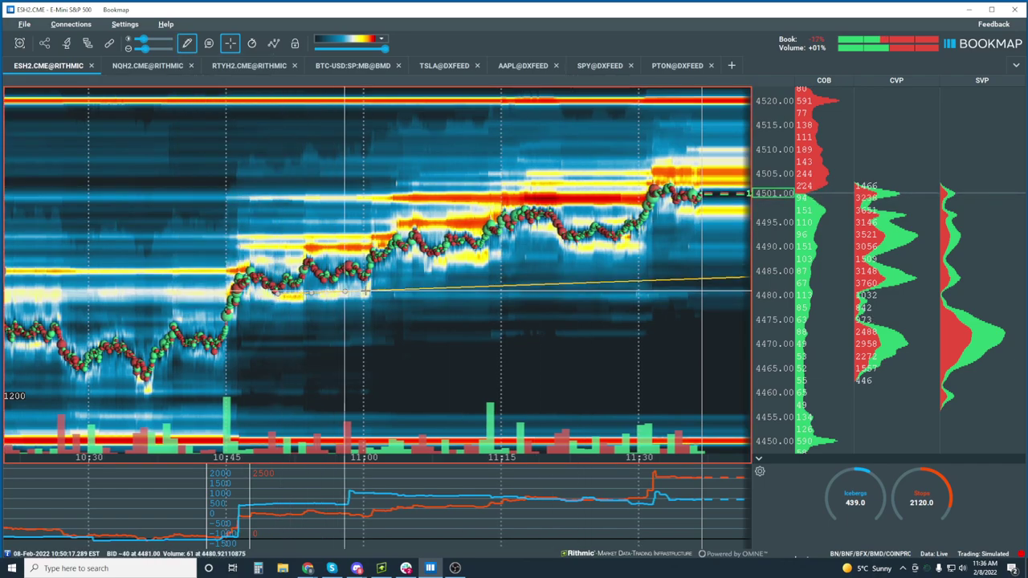
click(463, 263)
click(236, 251)
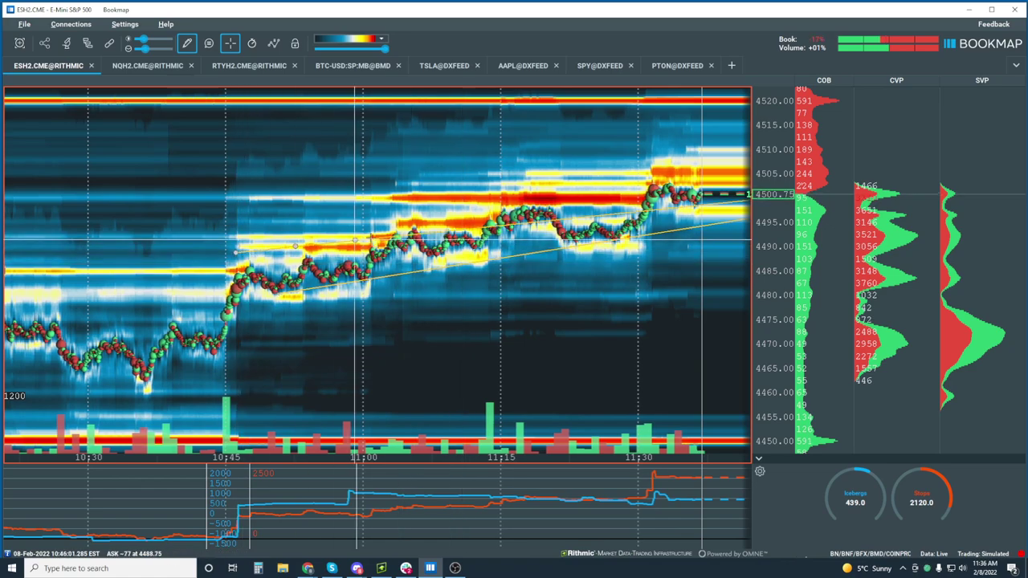
click(442, 219)
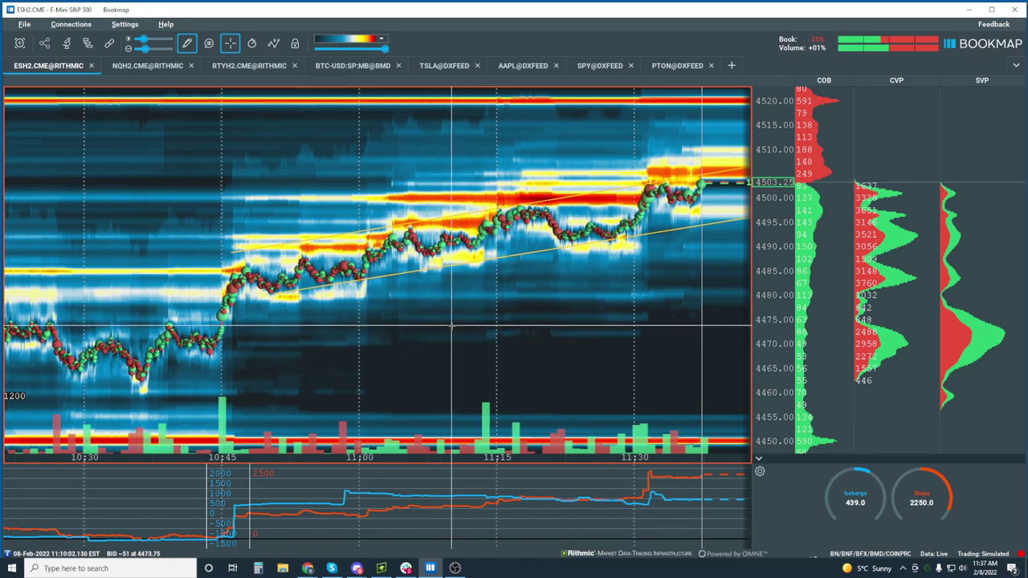
key(Escape)
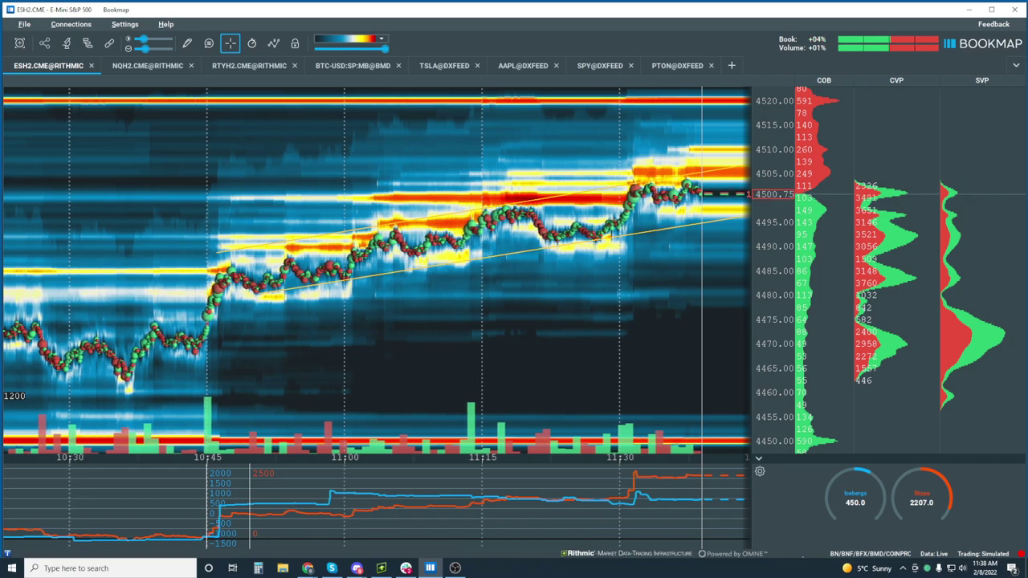
Switch to Chrome to review the lines.png chart image shared on Discord, and return to Bookmap.
click(356, 567)
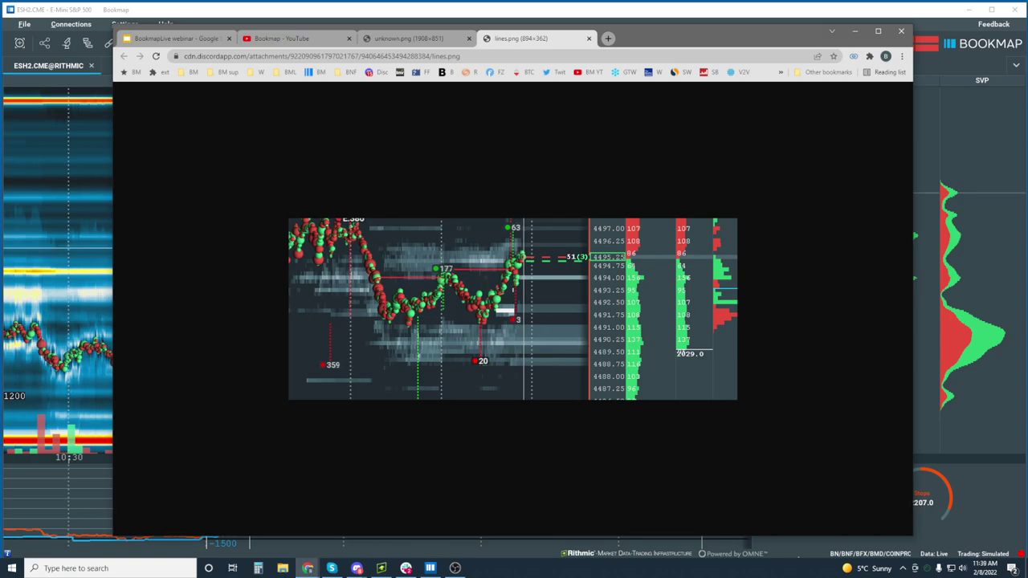
click(356, 568)
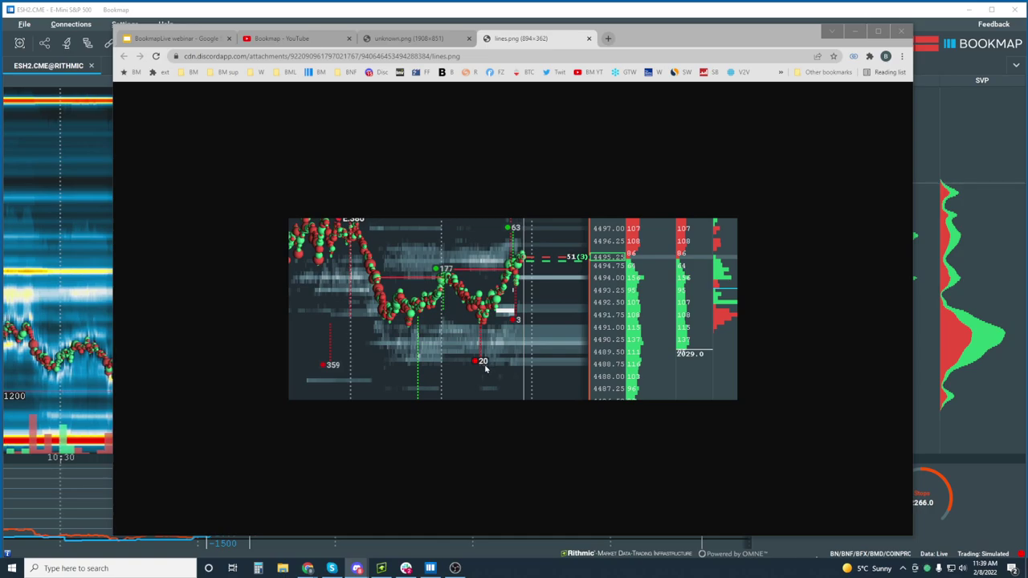
click(387, 6)
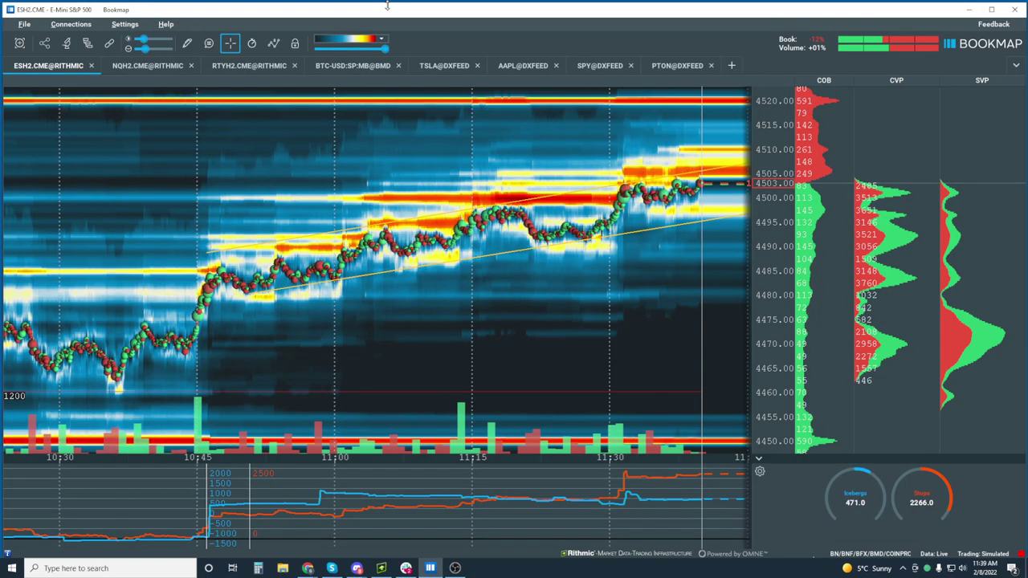
Preview the Absorption indicator on the ES chart, turn it off again and close the addon configuration.
click(88, 46)
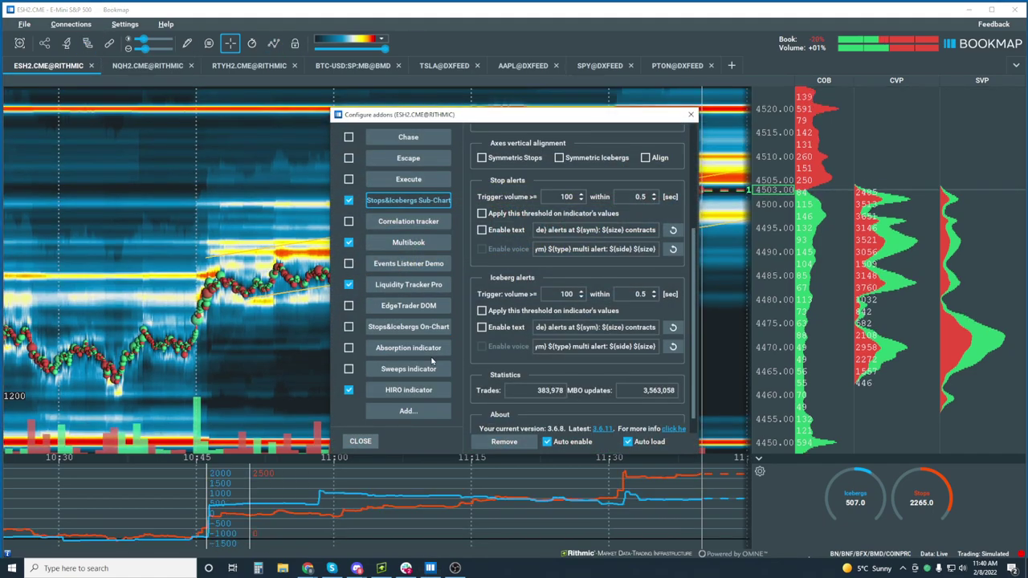
click(348, 347)
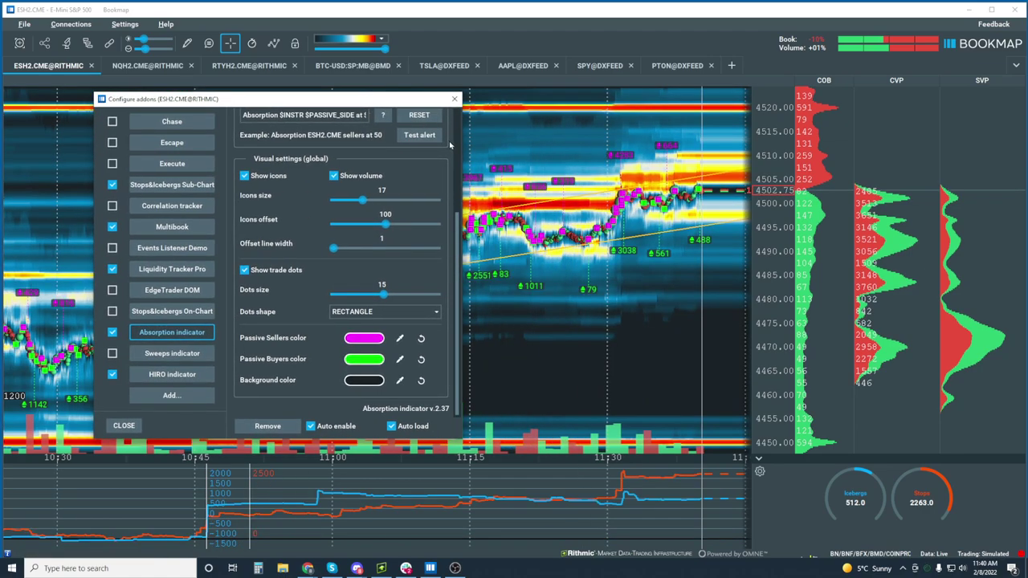
mouse_move(415, 102)
mouse_down()
mouse_move(376, 89)
mouse_move(399, 94)
mouse_up()
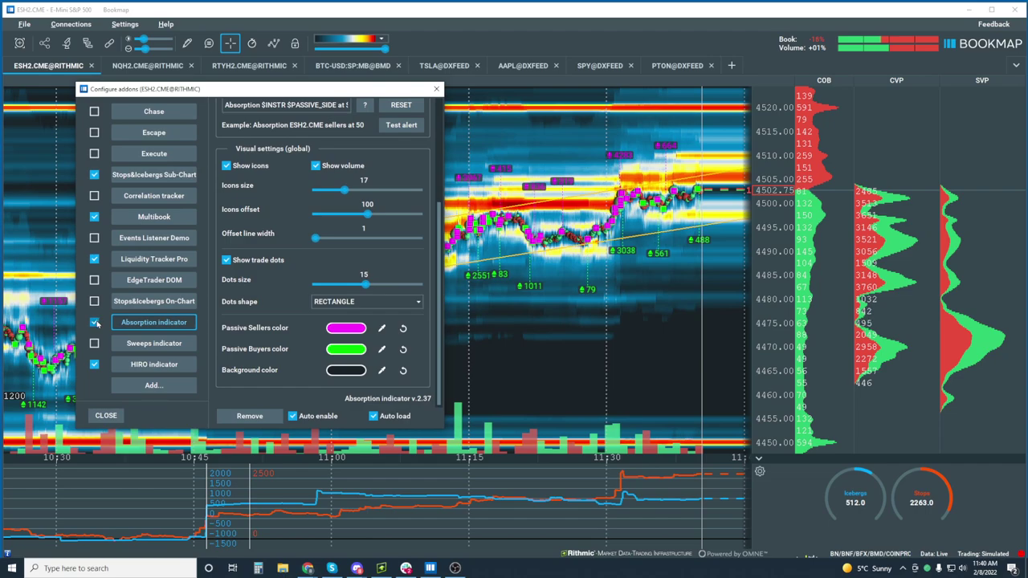
click(95, 322)
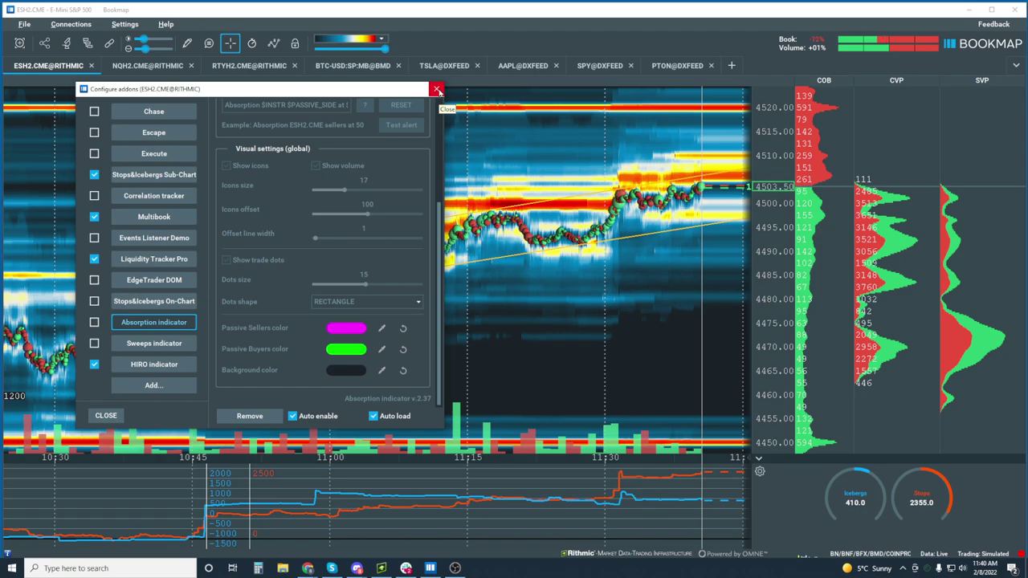
click(438, 89)
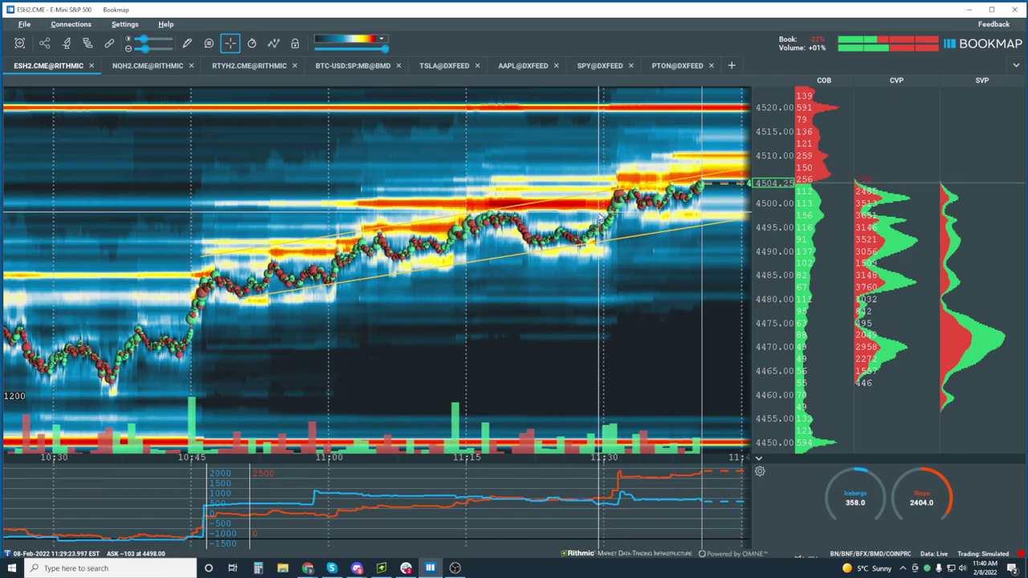
Examine ES price action and resting liquidity around the 11:31 breakout against the channel rays and the stops and icebergs lines.
scroll(677, 144, up, 3)
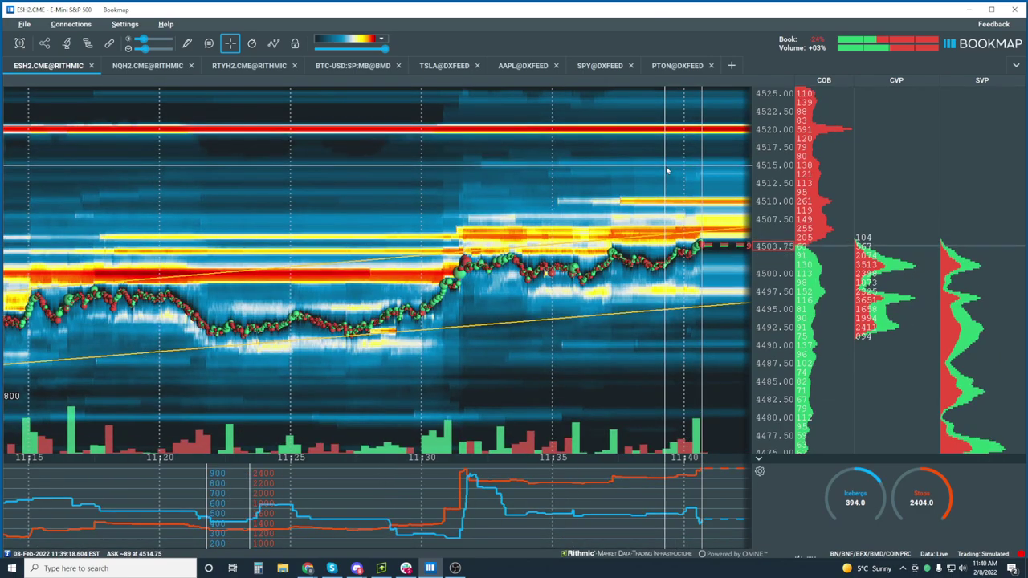
scroll(674, 185, up, 3)
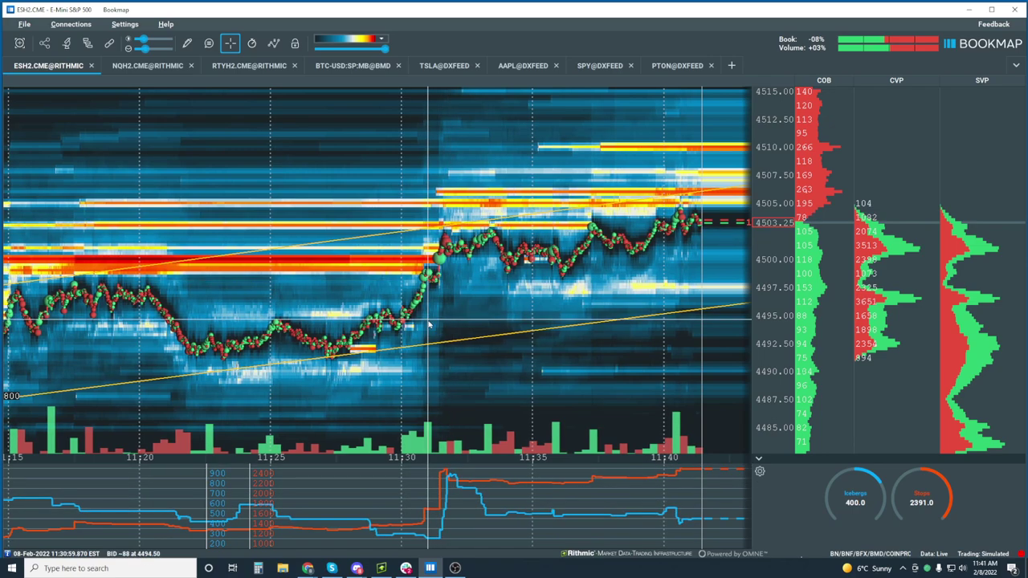
scroll(443, 271, down, 2)
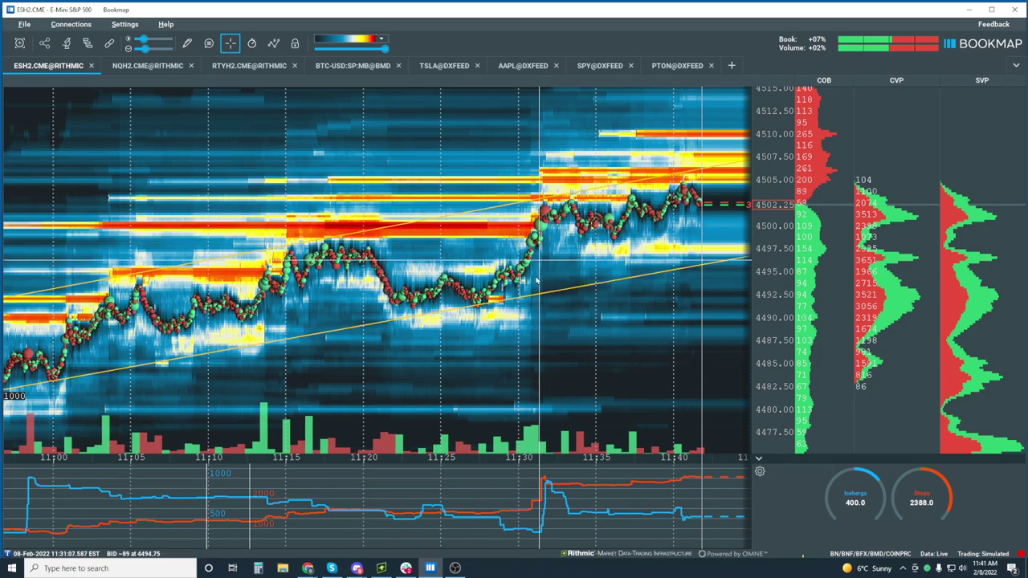
scroll(471, 358, down, 3)
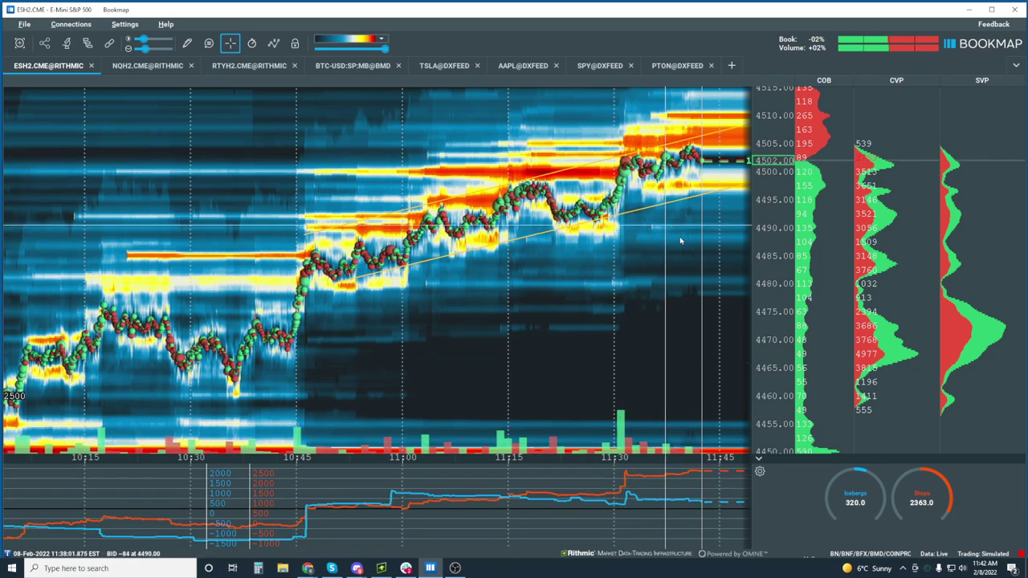
scroll(667, 233, up, 5)
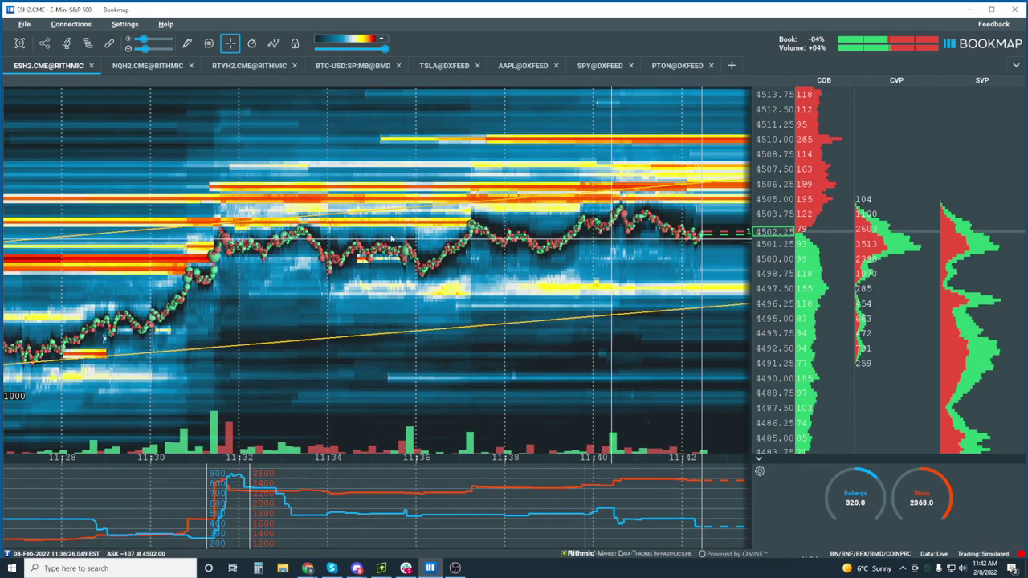
scroll(366, 233, down, 4)
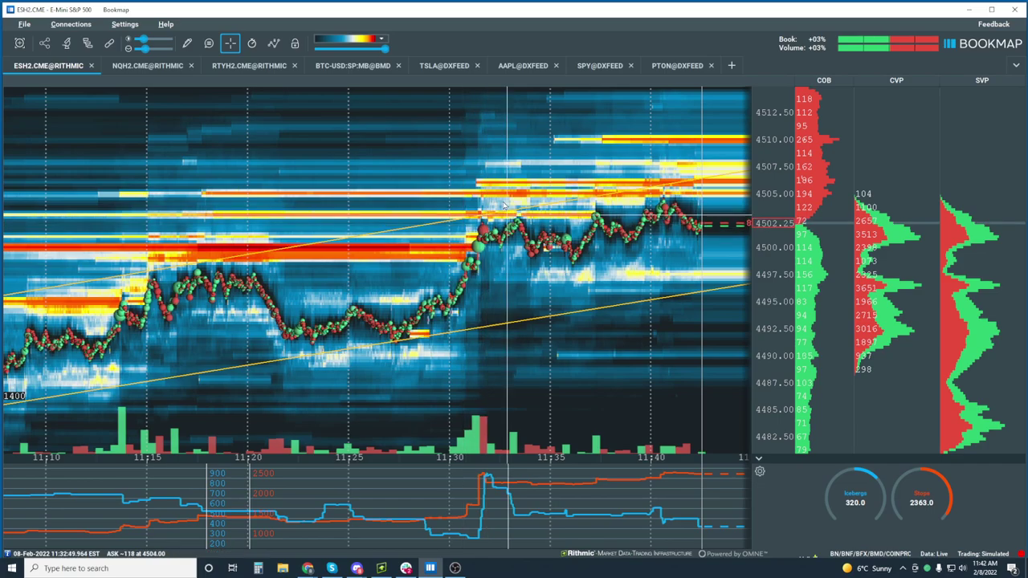
Inspect the ES breakout at 11:31:25 on a millisecond scale, comparing the trades just below 4500 with the icebergs and stops sub-chart.
scroll(454, 255, up, 4)
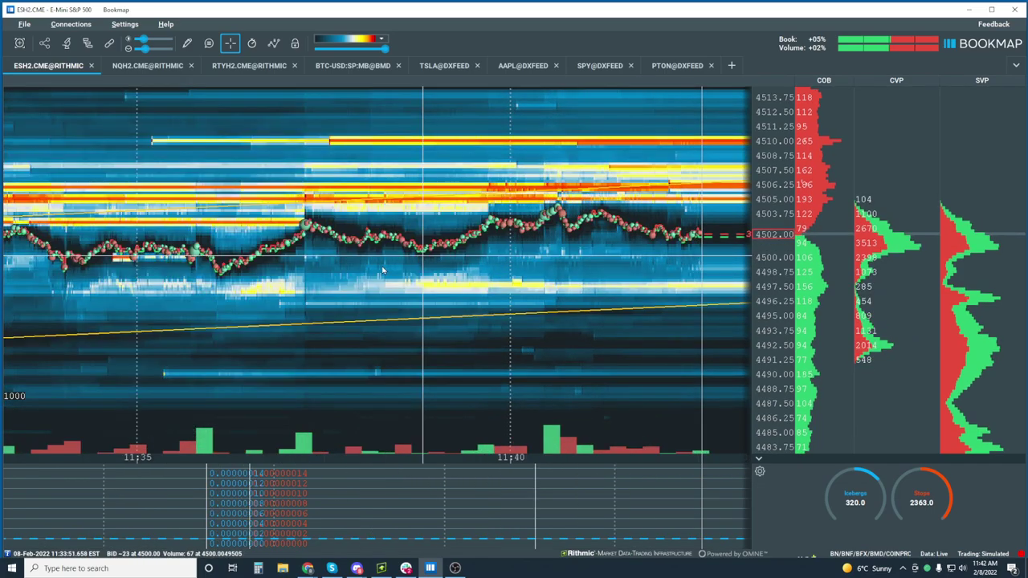
scroll(449, 274, up, 10)
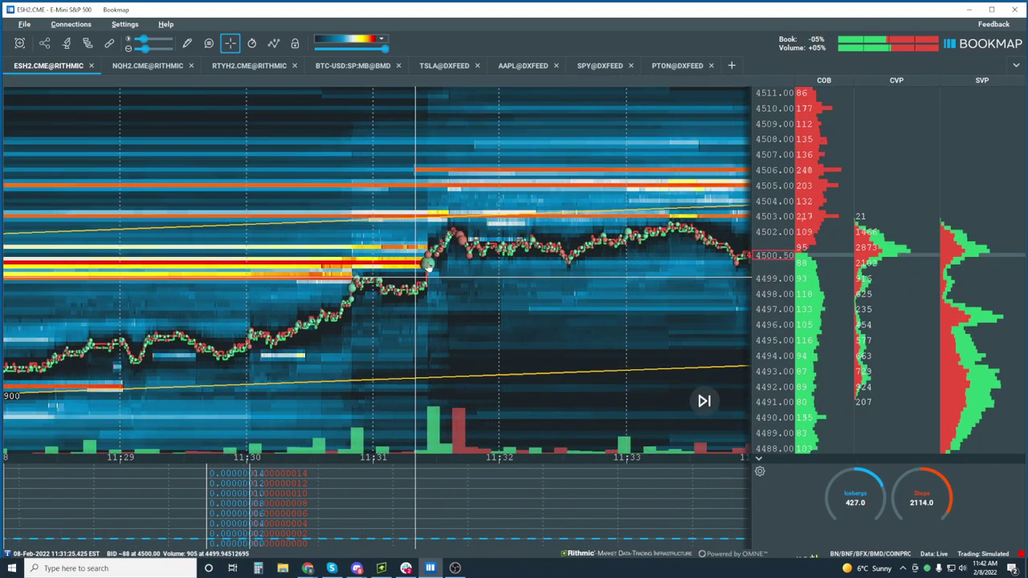
scroll(487, 265, up, 4)
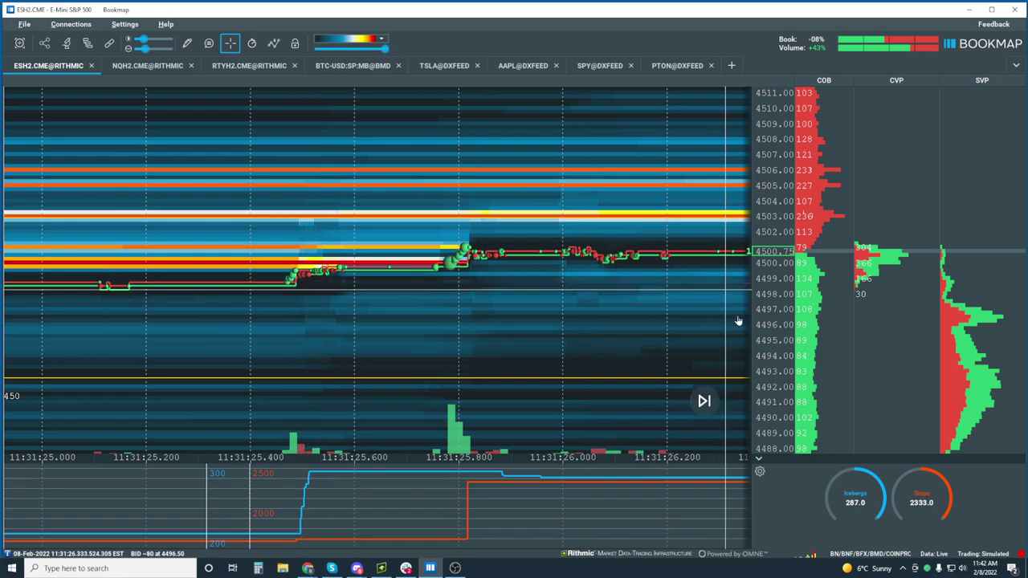
scroll(695, 299, up, 3)
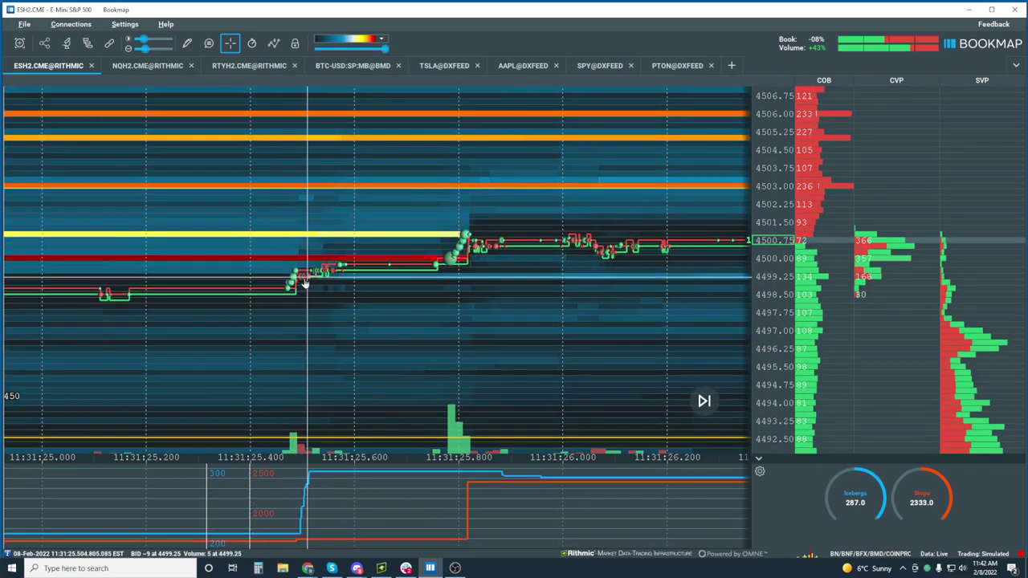
scroll(306, 281, up, 3)
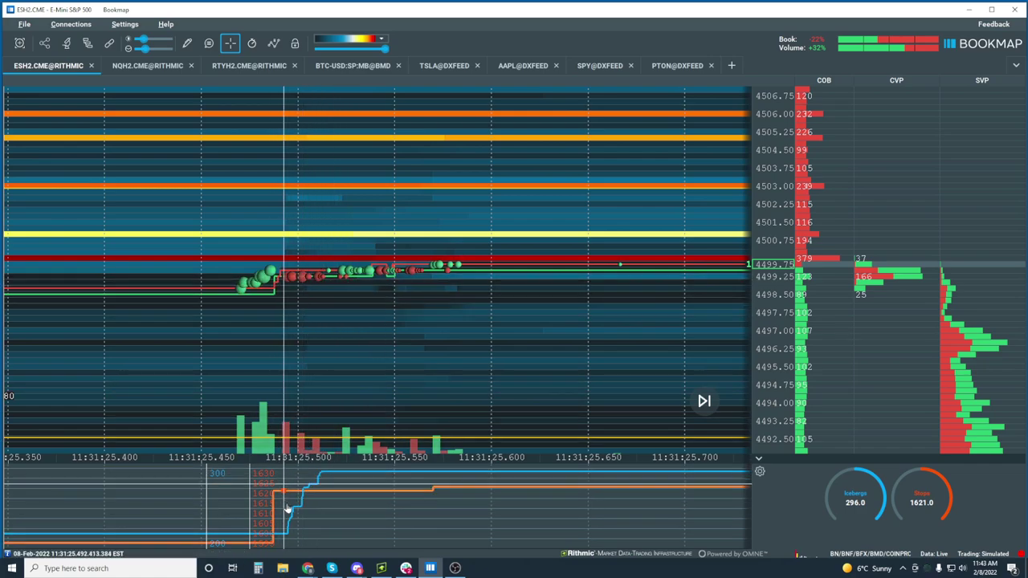
scroll(241, 506, up, 3)
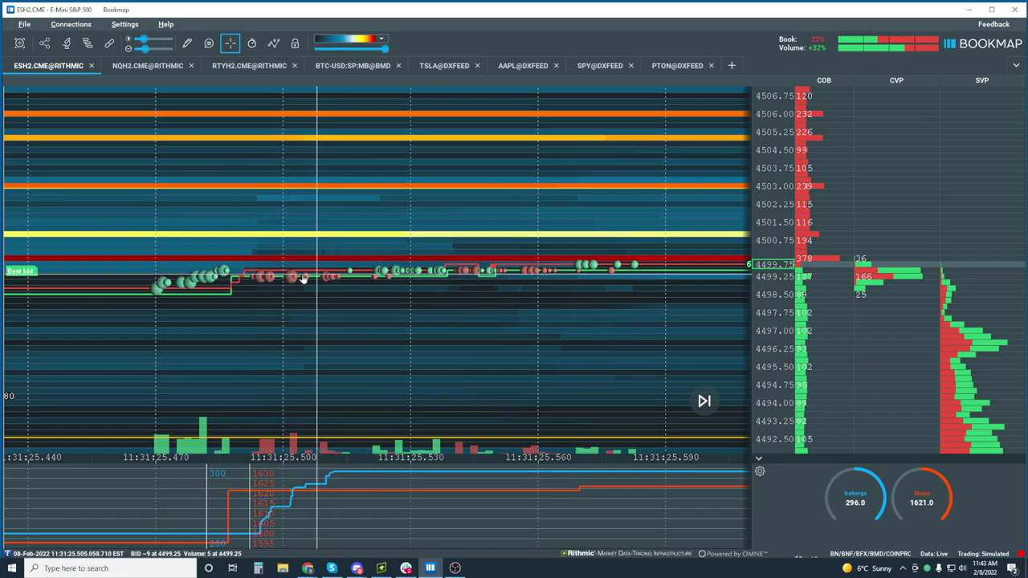
scroll(367, 289, down, 2)
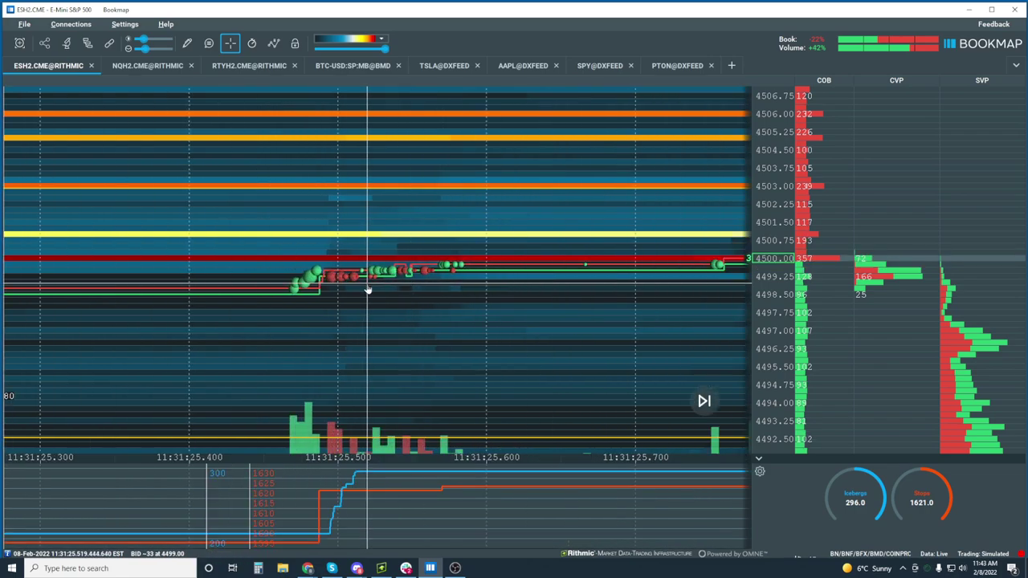
Review the 11:31 breakout on wider time scales, and return the ES chart to live data with the session visible from 10:15.
scroll(367, 289, down, 6)
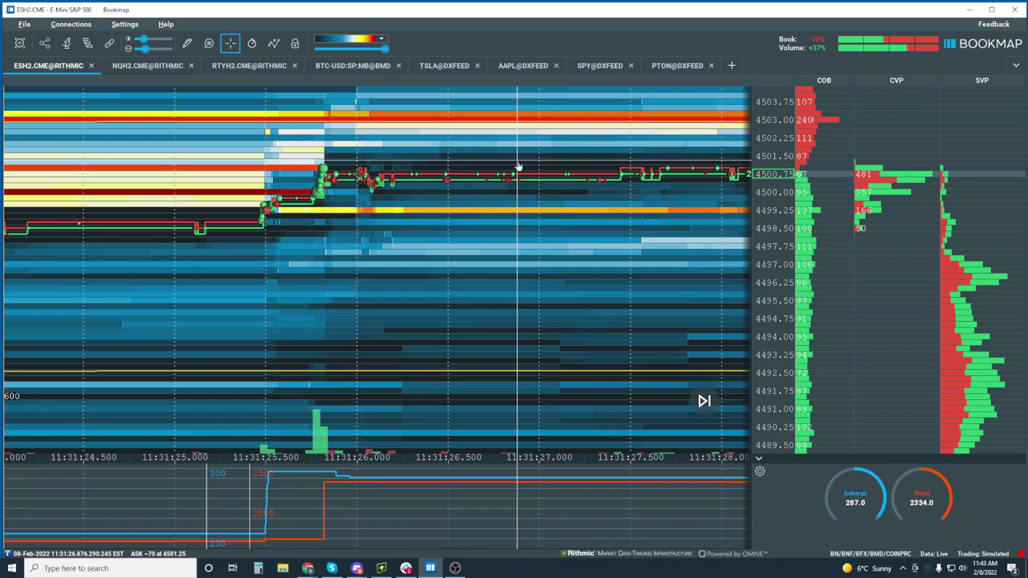
scroll(561, 278, down, 4)
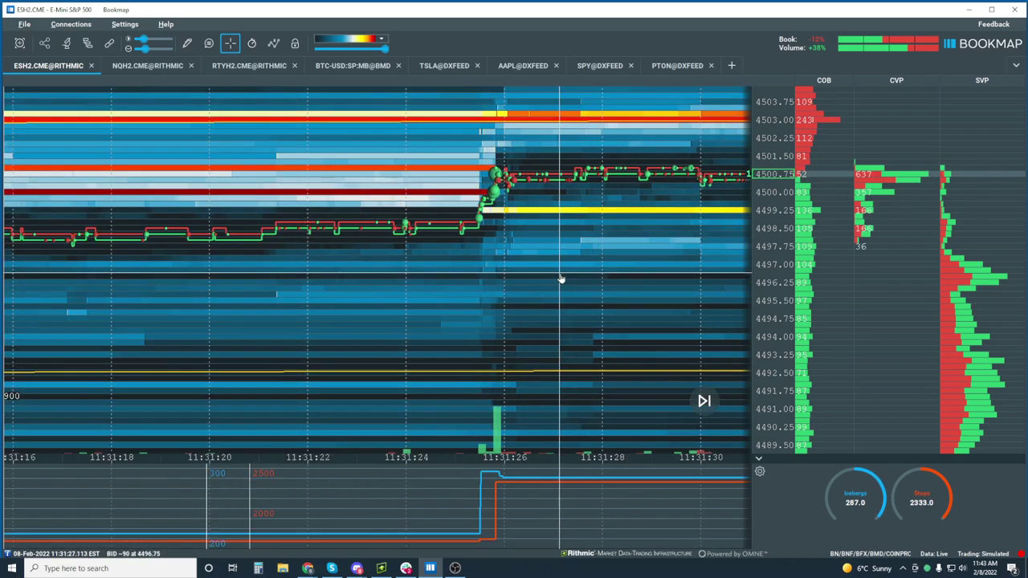
scroll(560, 279, down, 5)
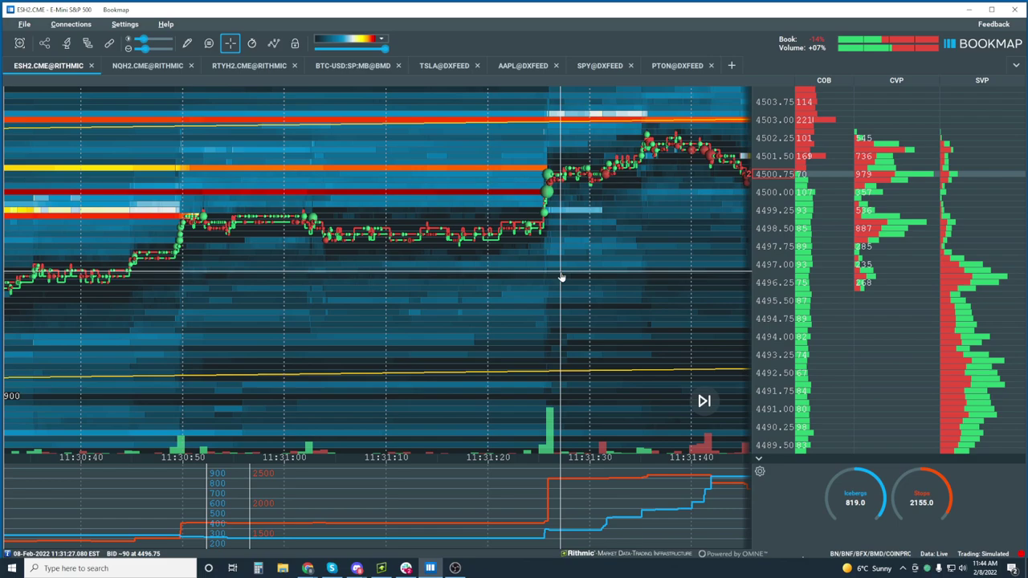
scroll(561, 277, down, 5)
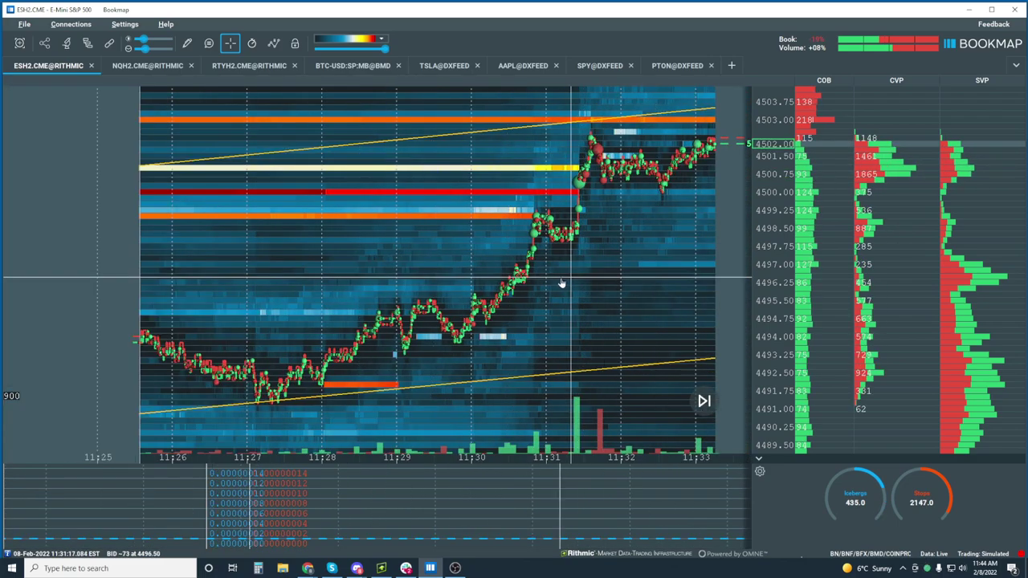
click(703, 400)
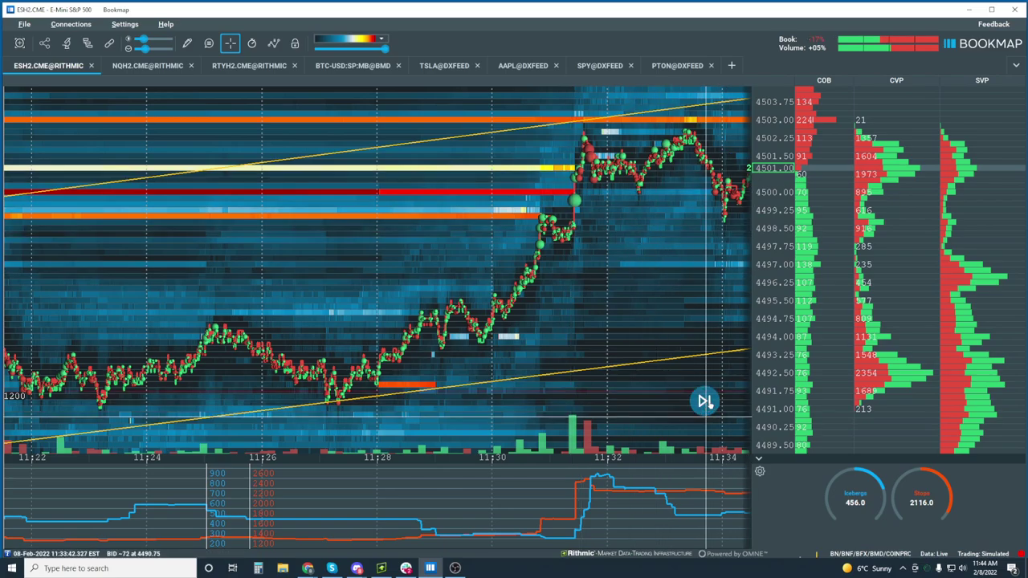
scroll(620, 275, down, 6)
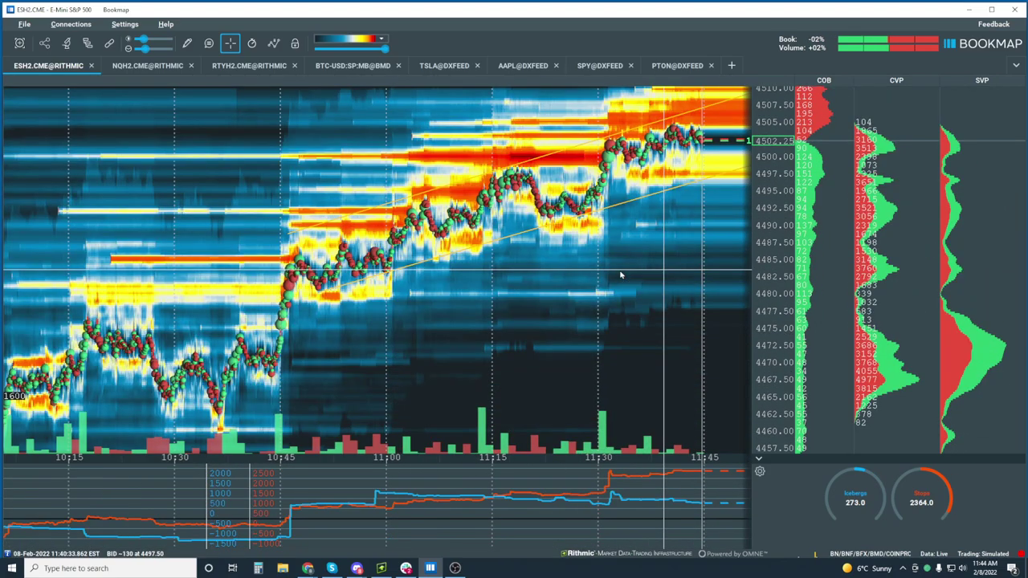